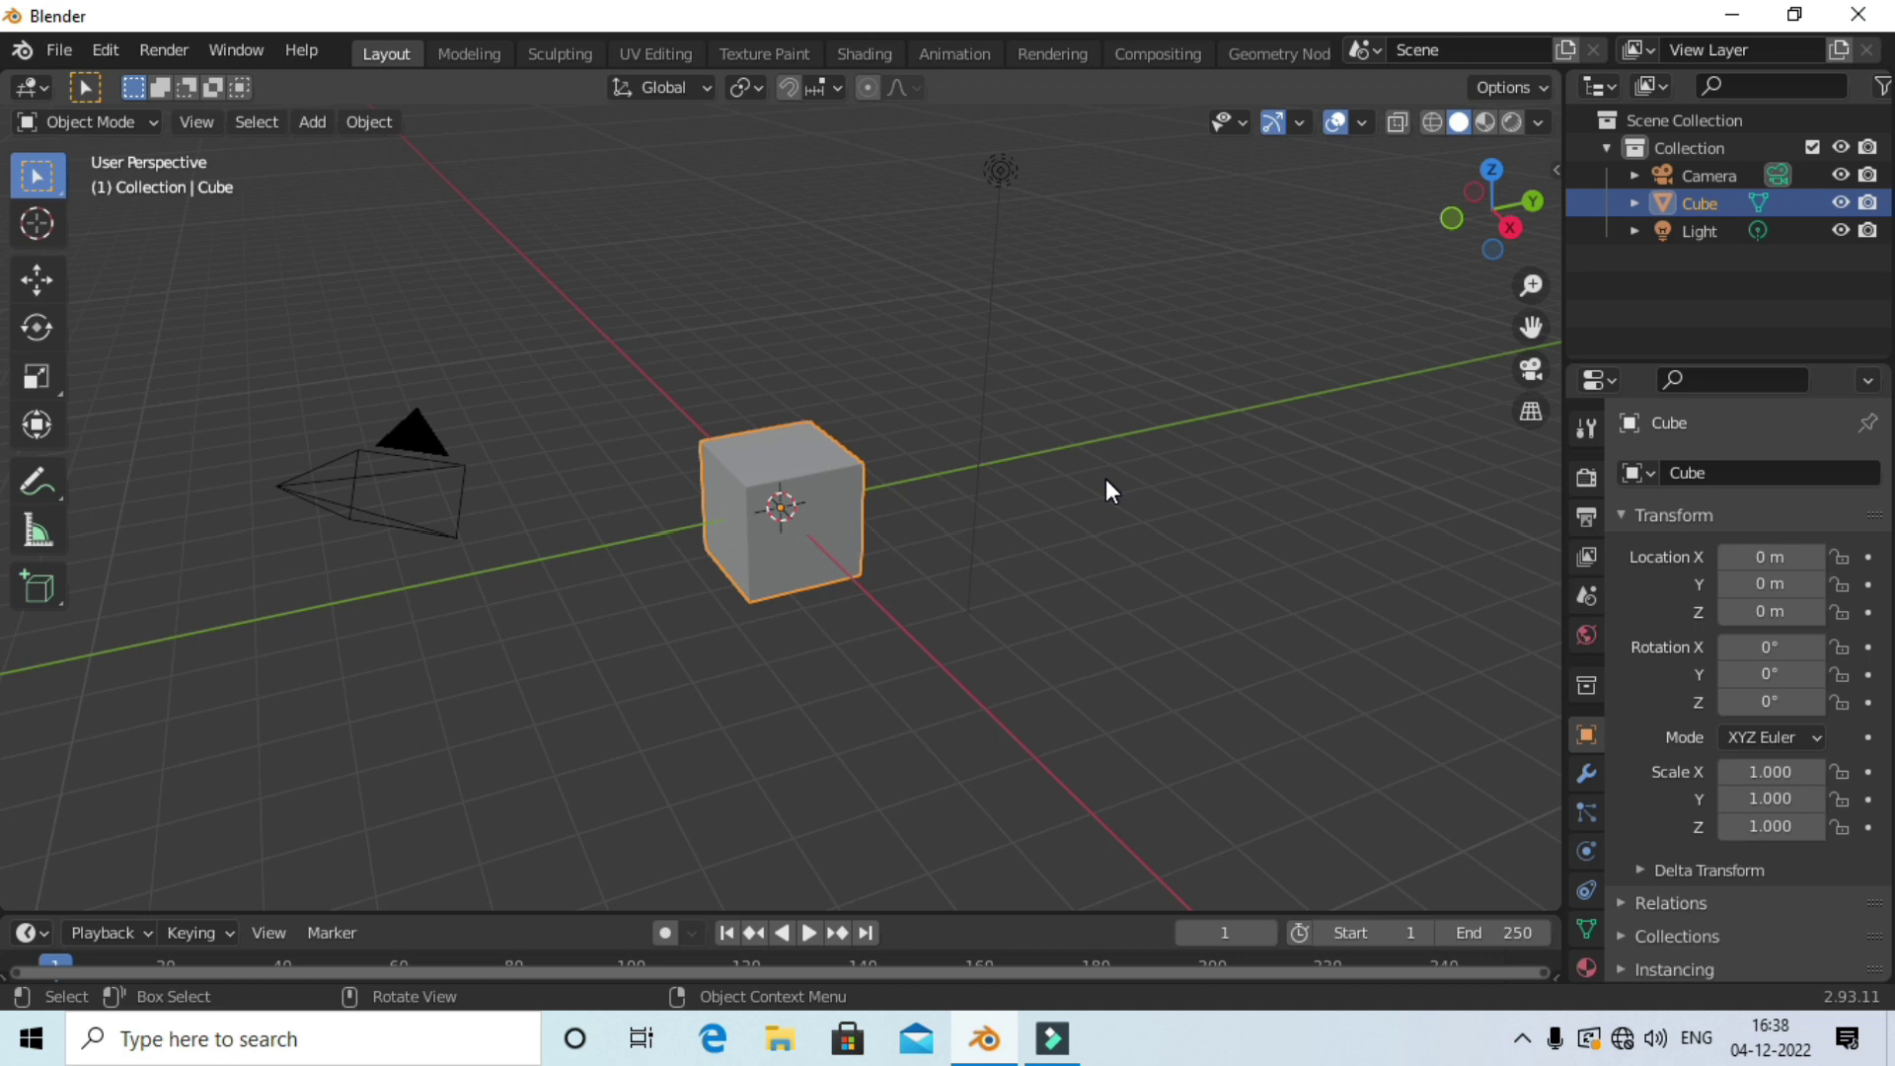
Delete all default objects, switch to front view, and add a cylinder at the origin.
key(a)
key(Delete)
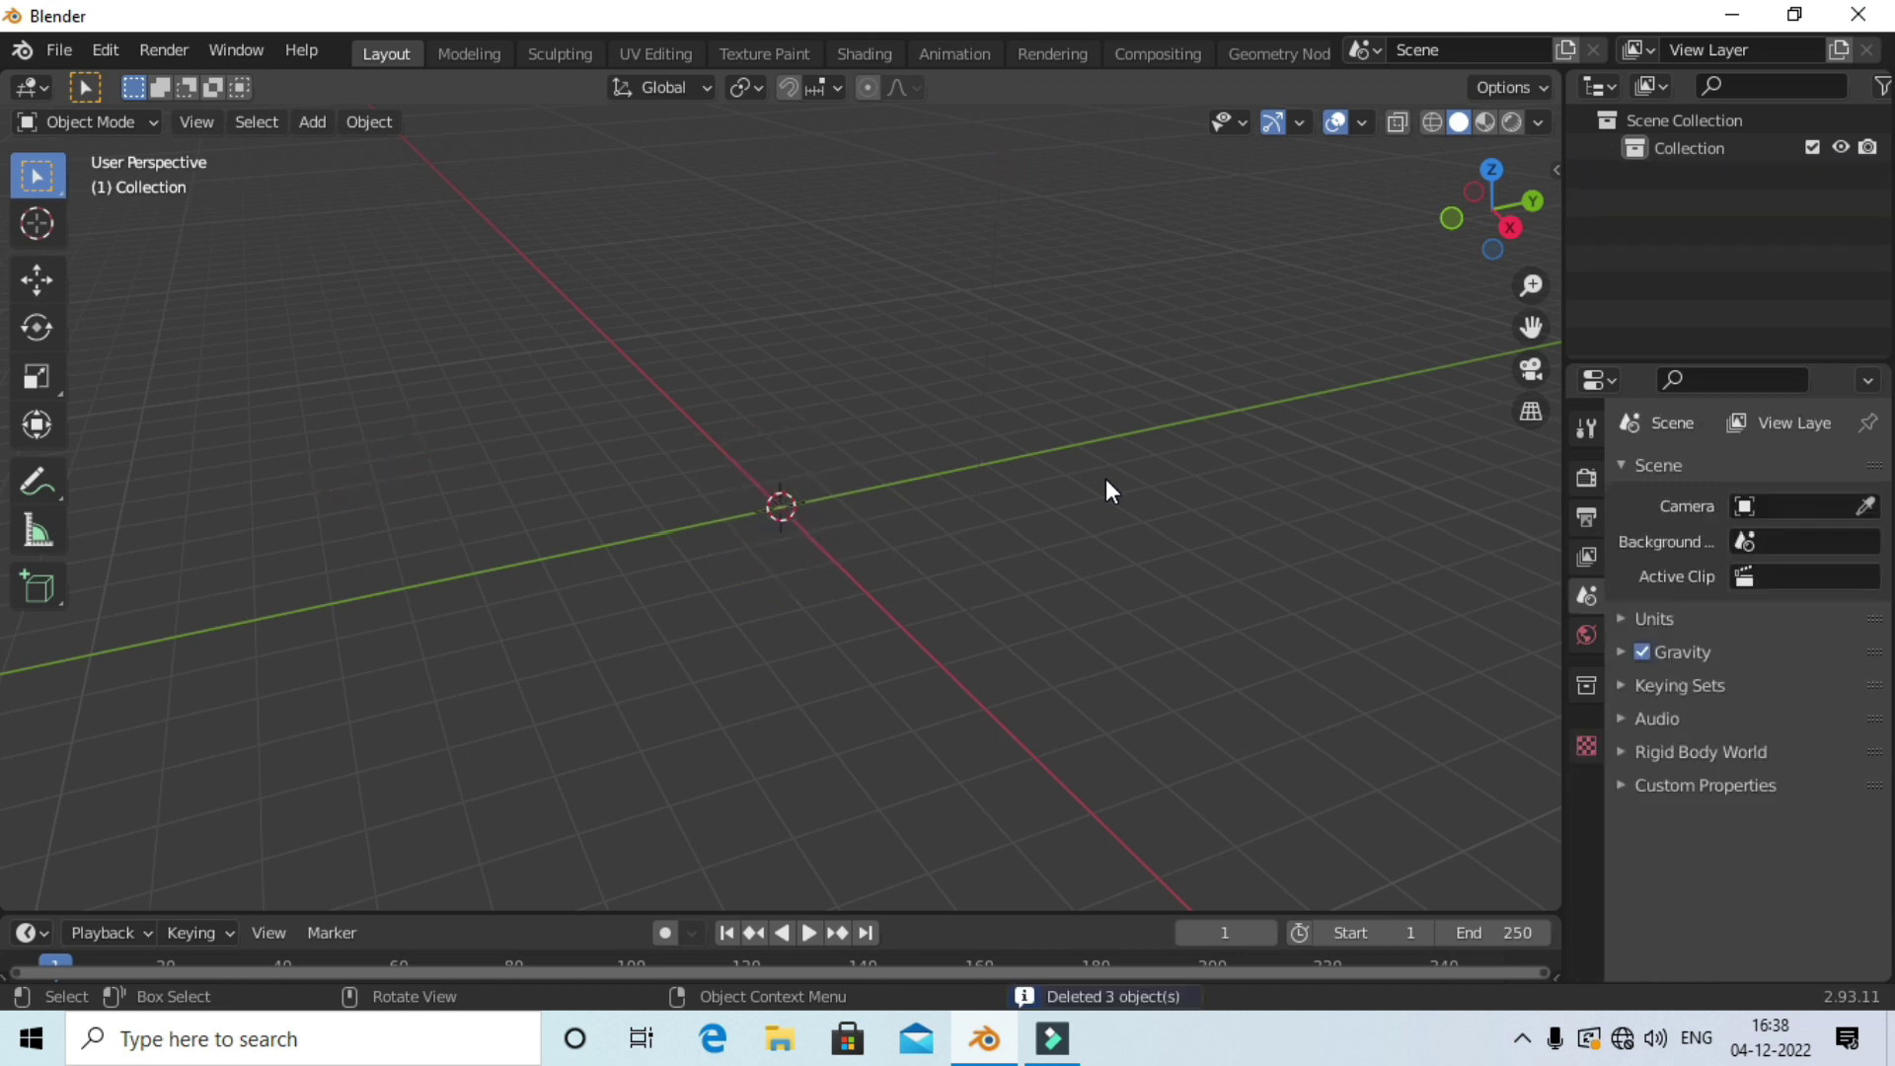
key(KP_1)
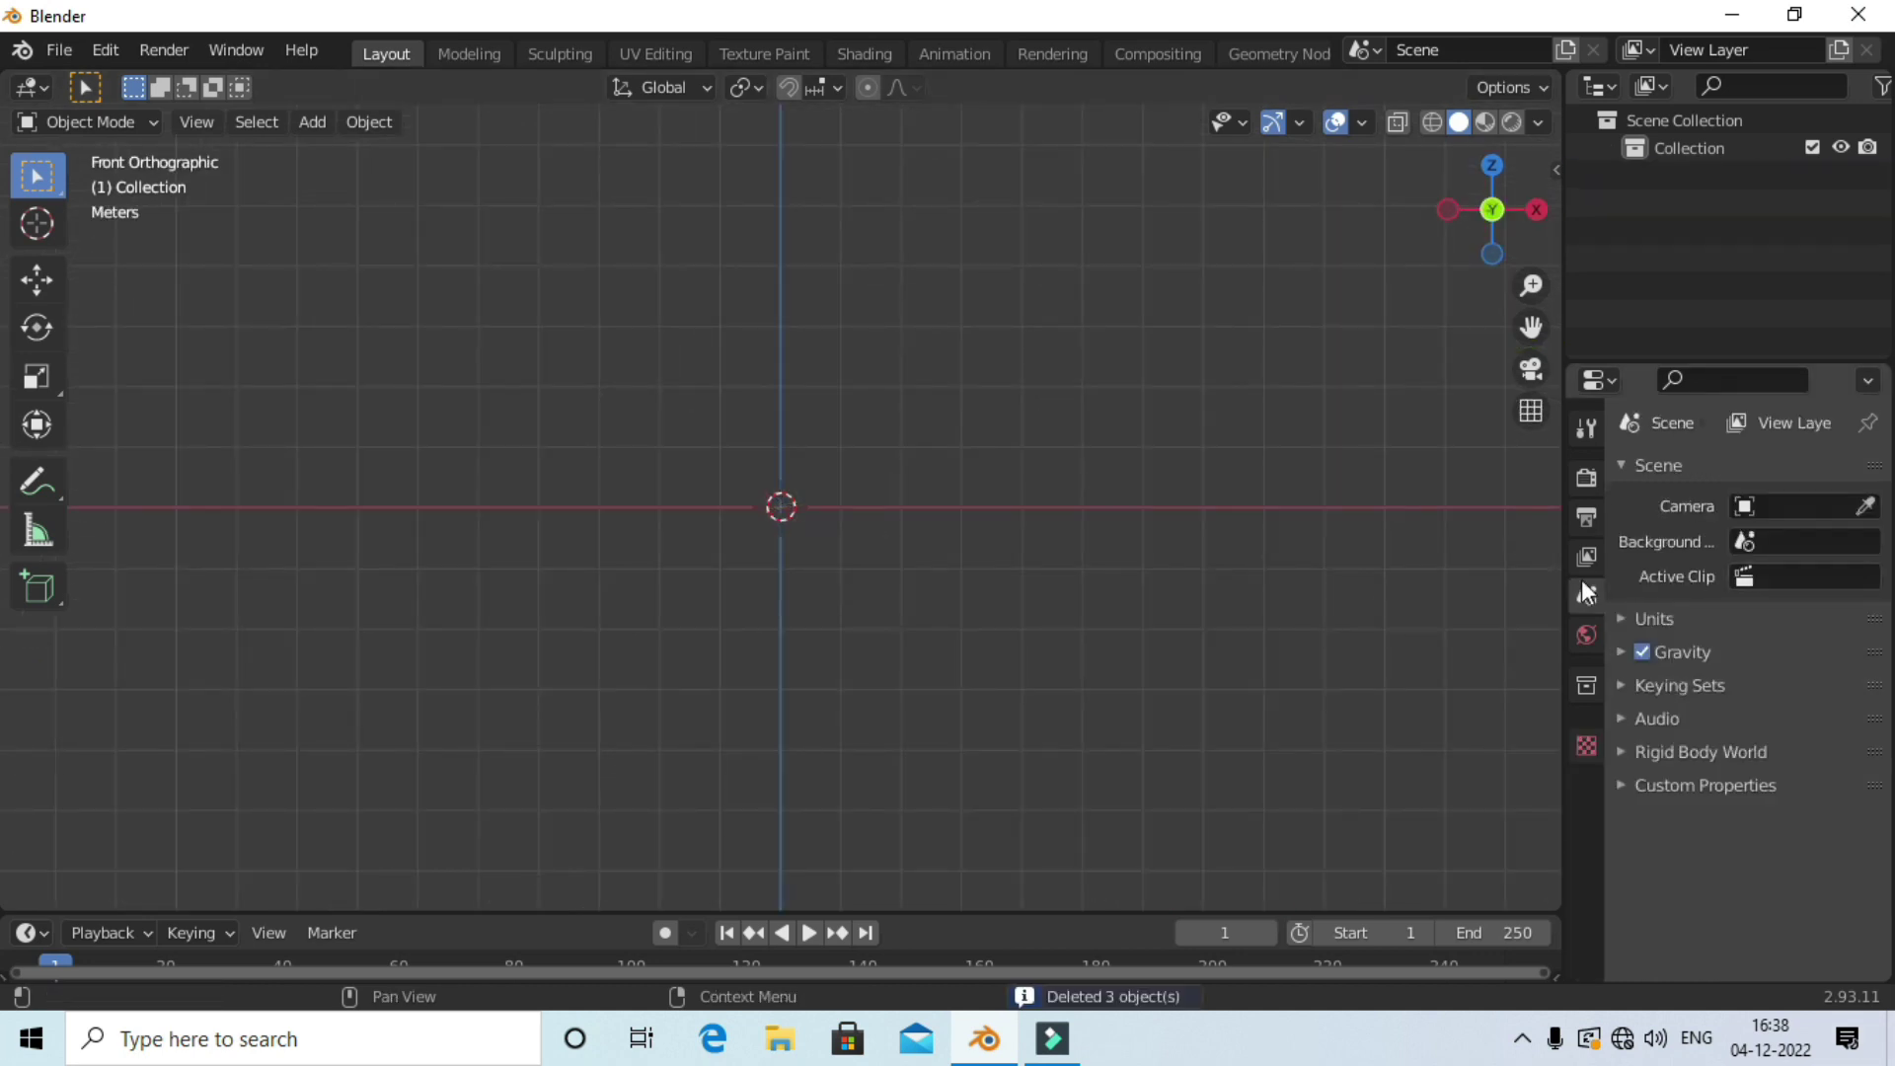
click(314, 124)
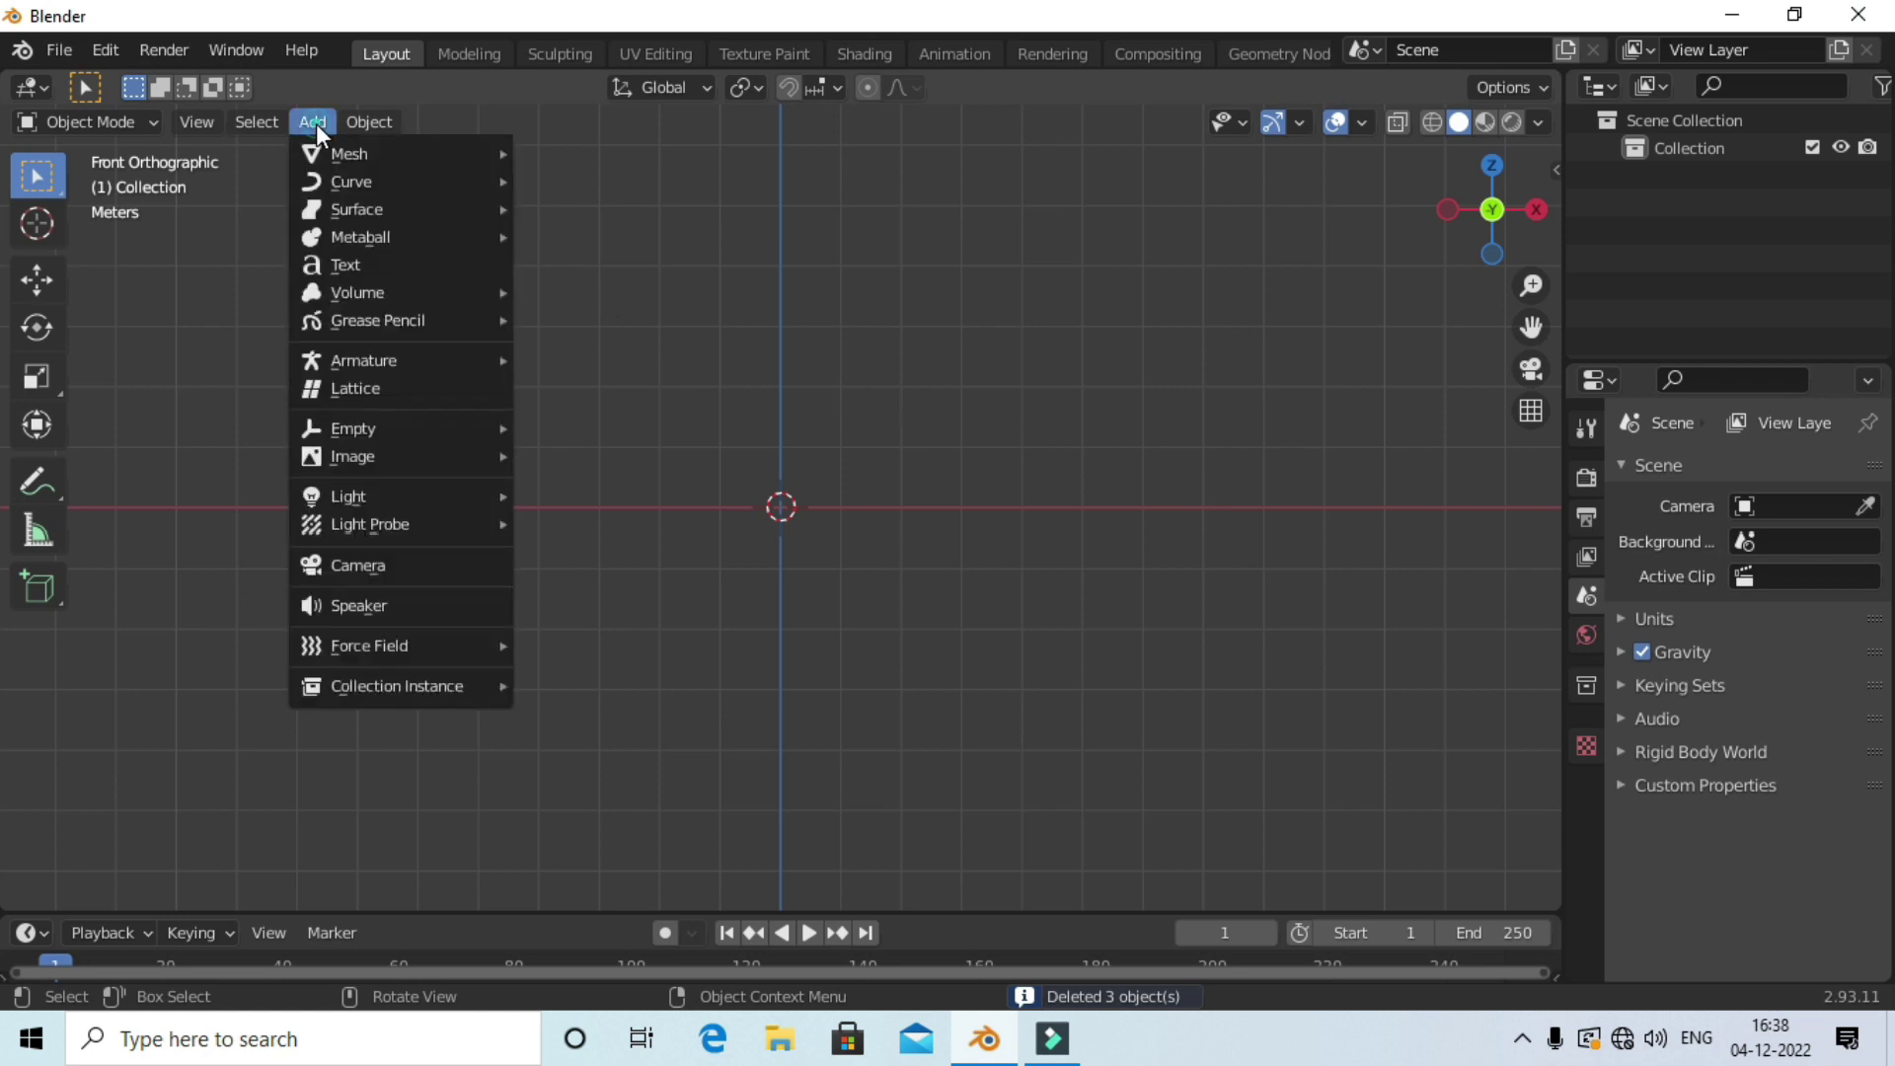
mouse_move(350, 154)
click(576, 298)
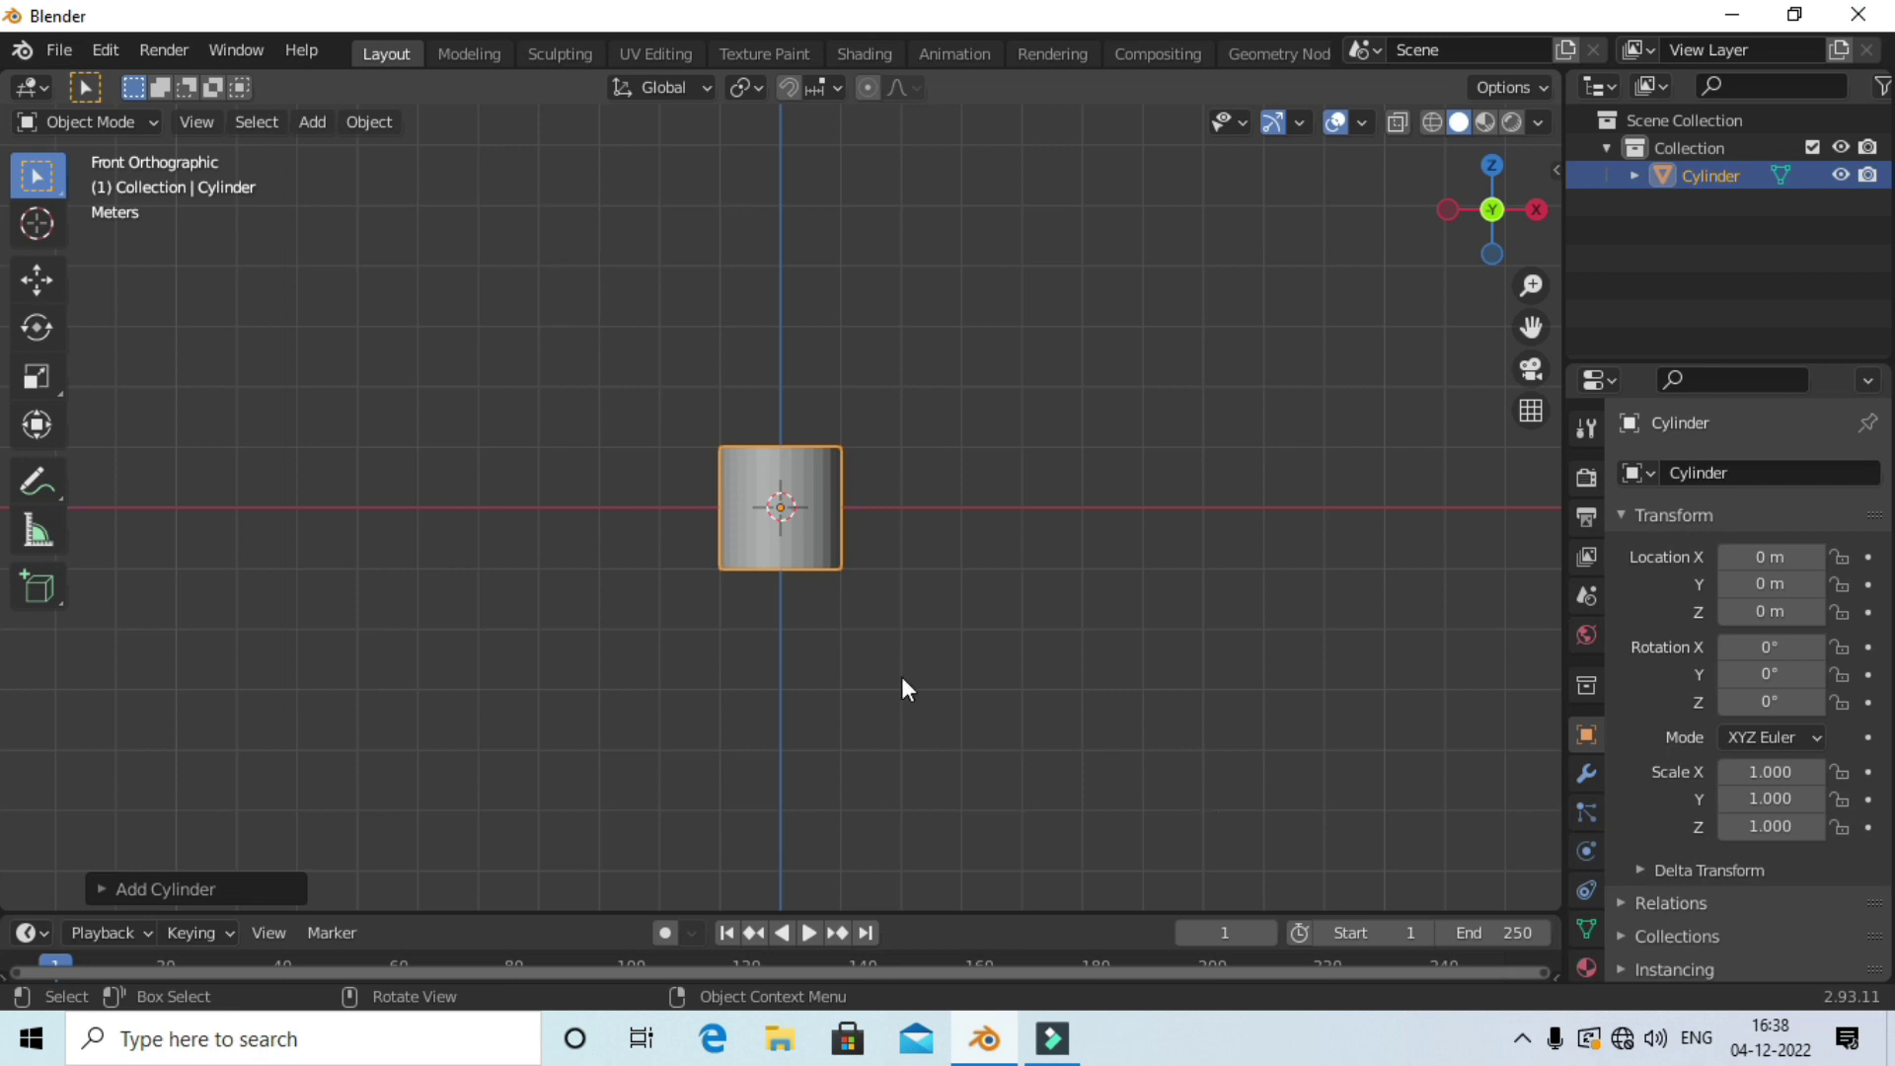
Scale the cylinder into a thin pole of 0.471 × 0.471 × 5.875.
key(s)
key(z)
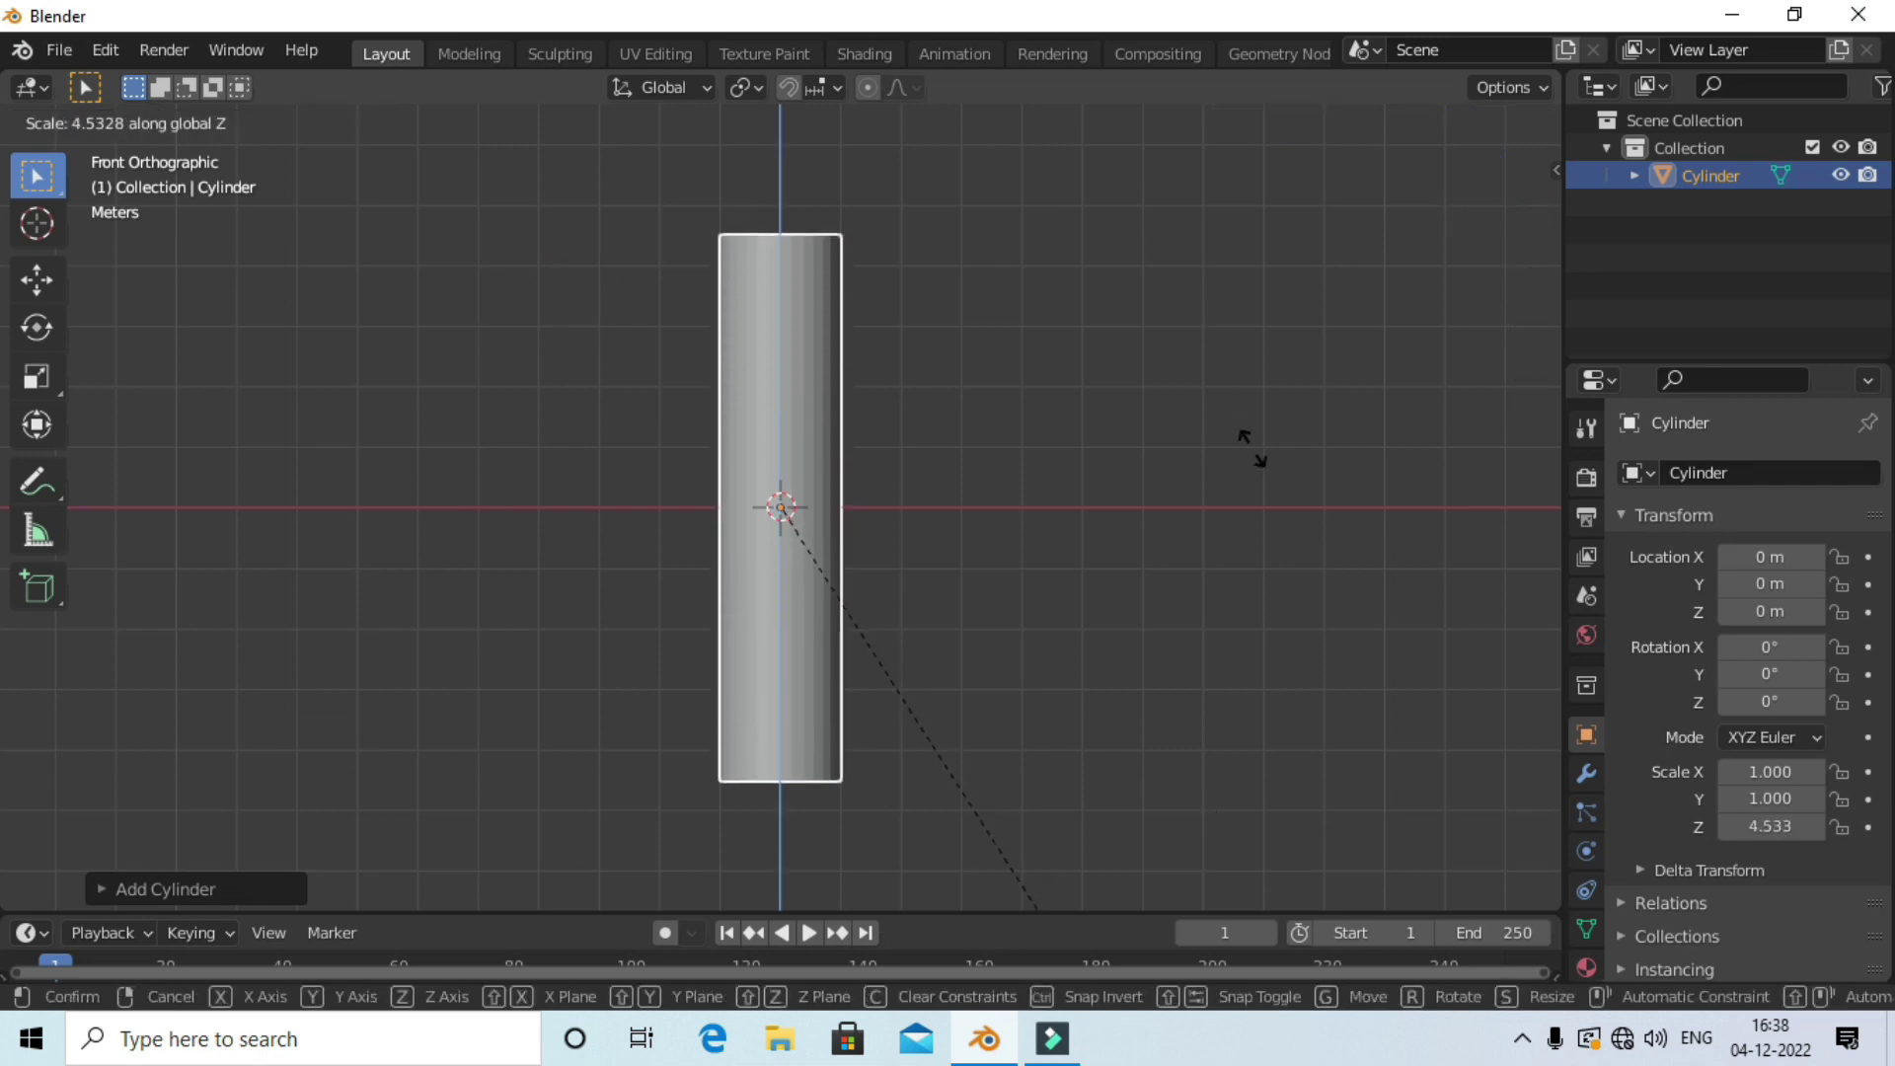
click(1333, 593)
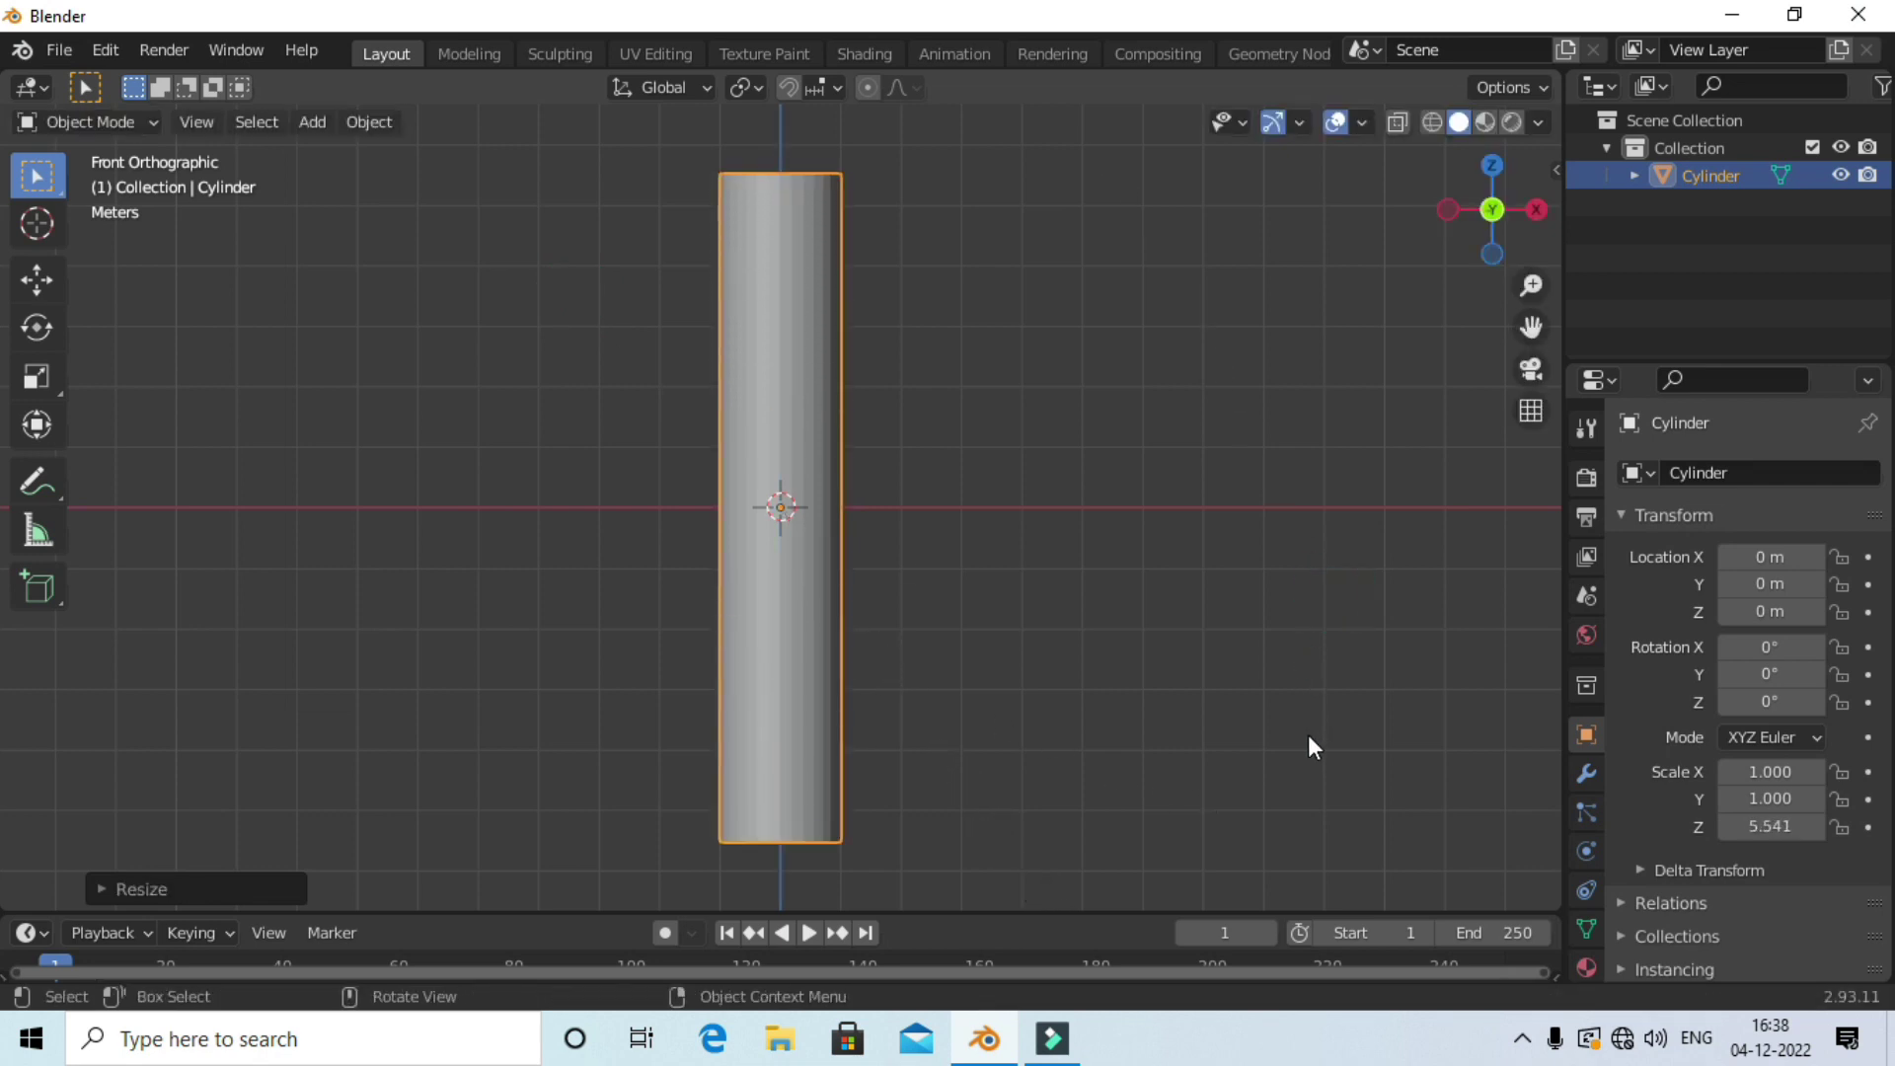
key(s)
click(1003, 584)
key(s)
key(z)
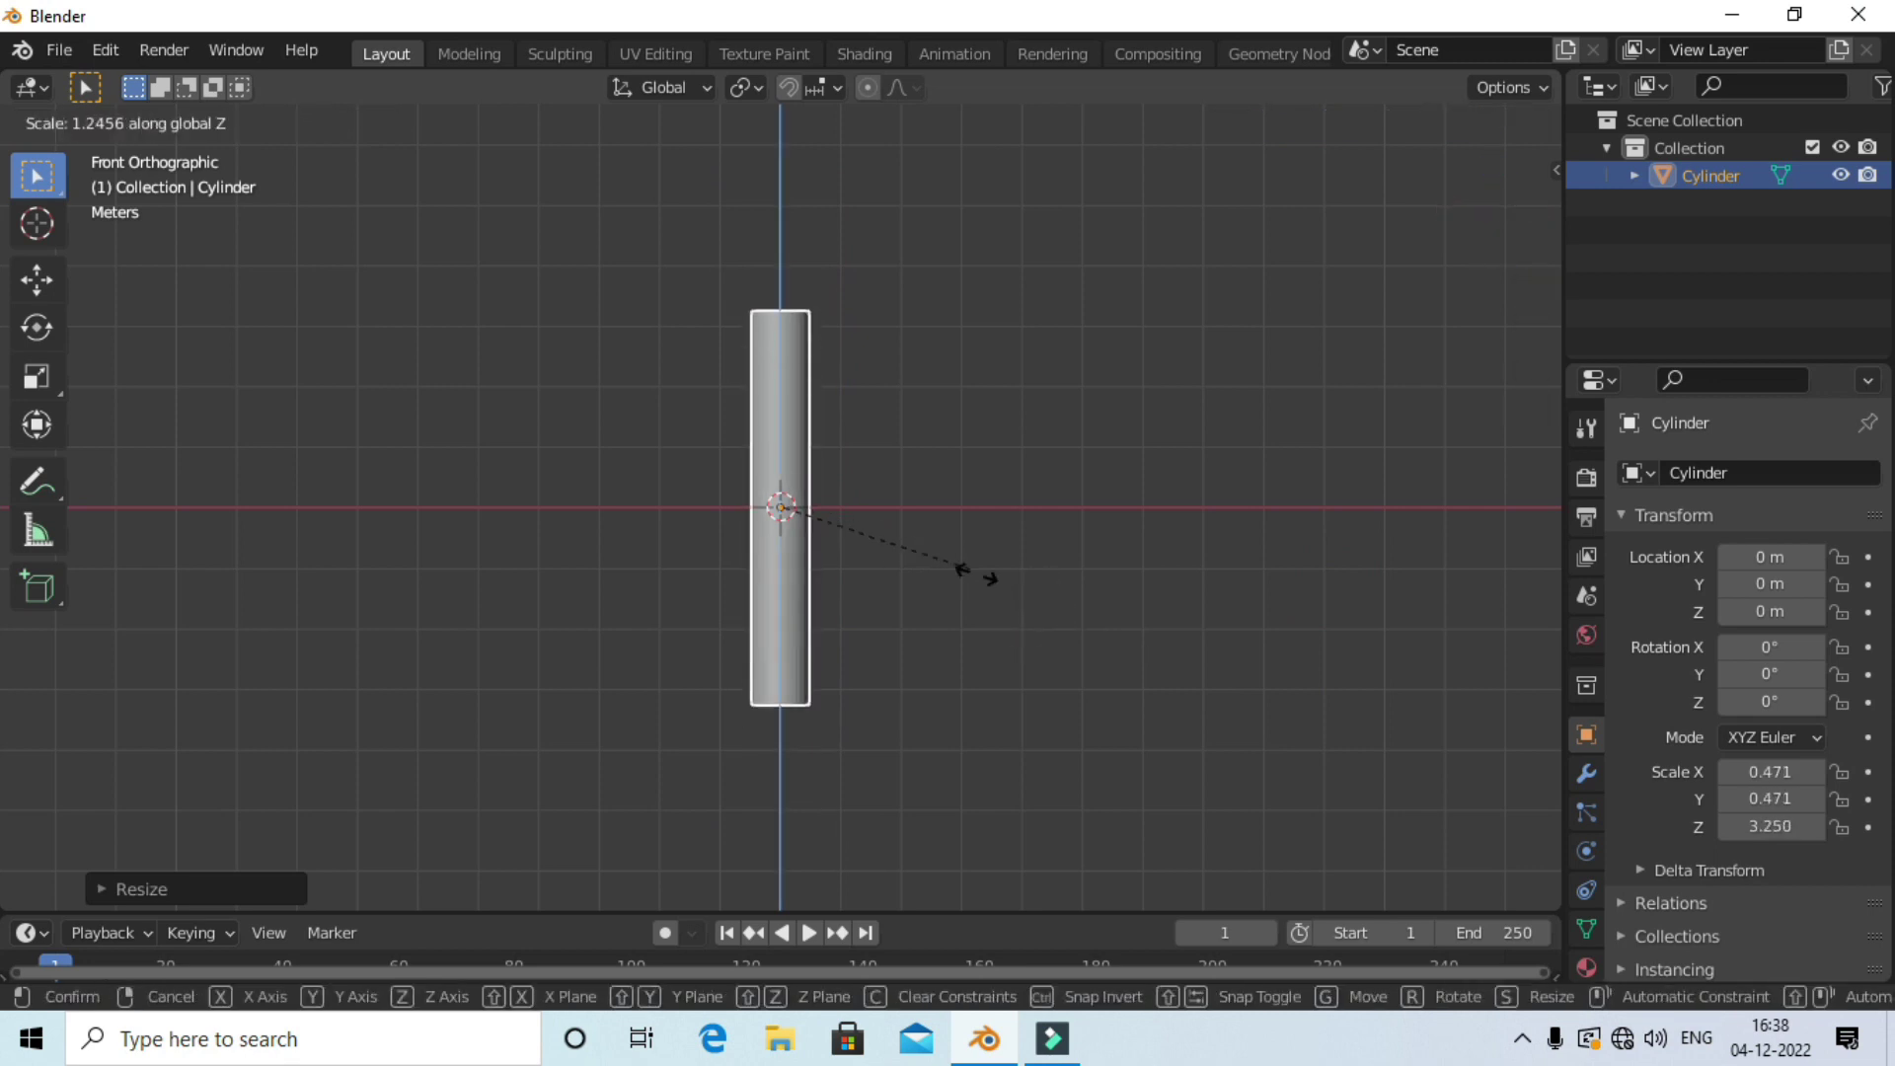
click(1110, 650)
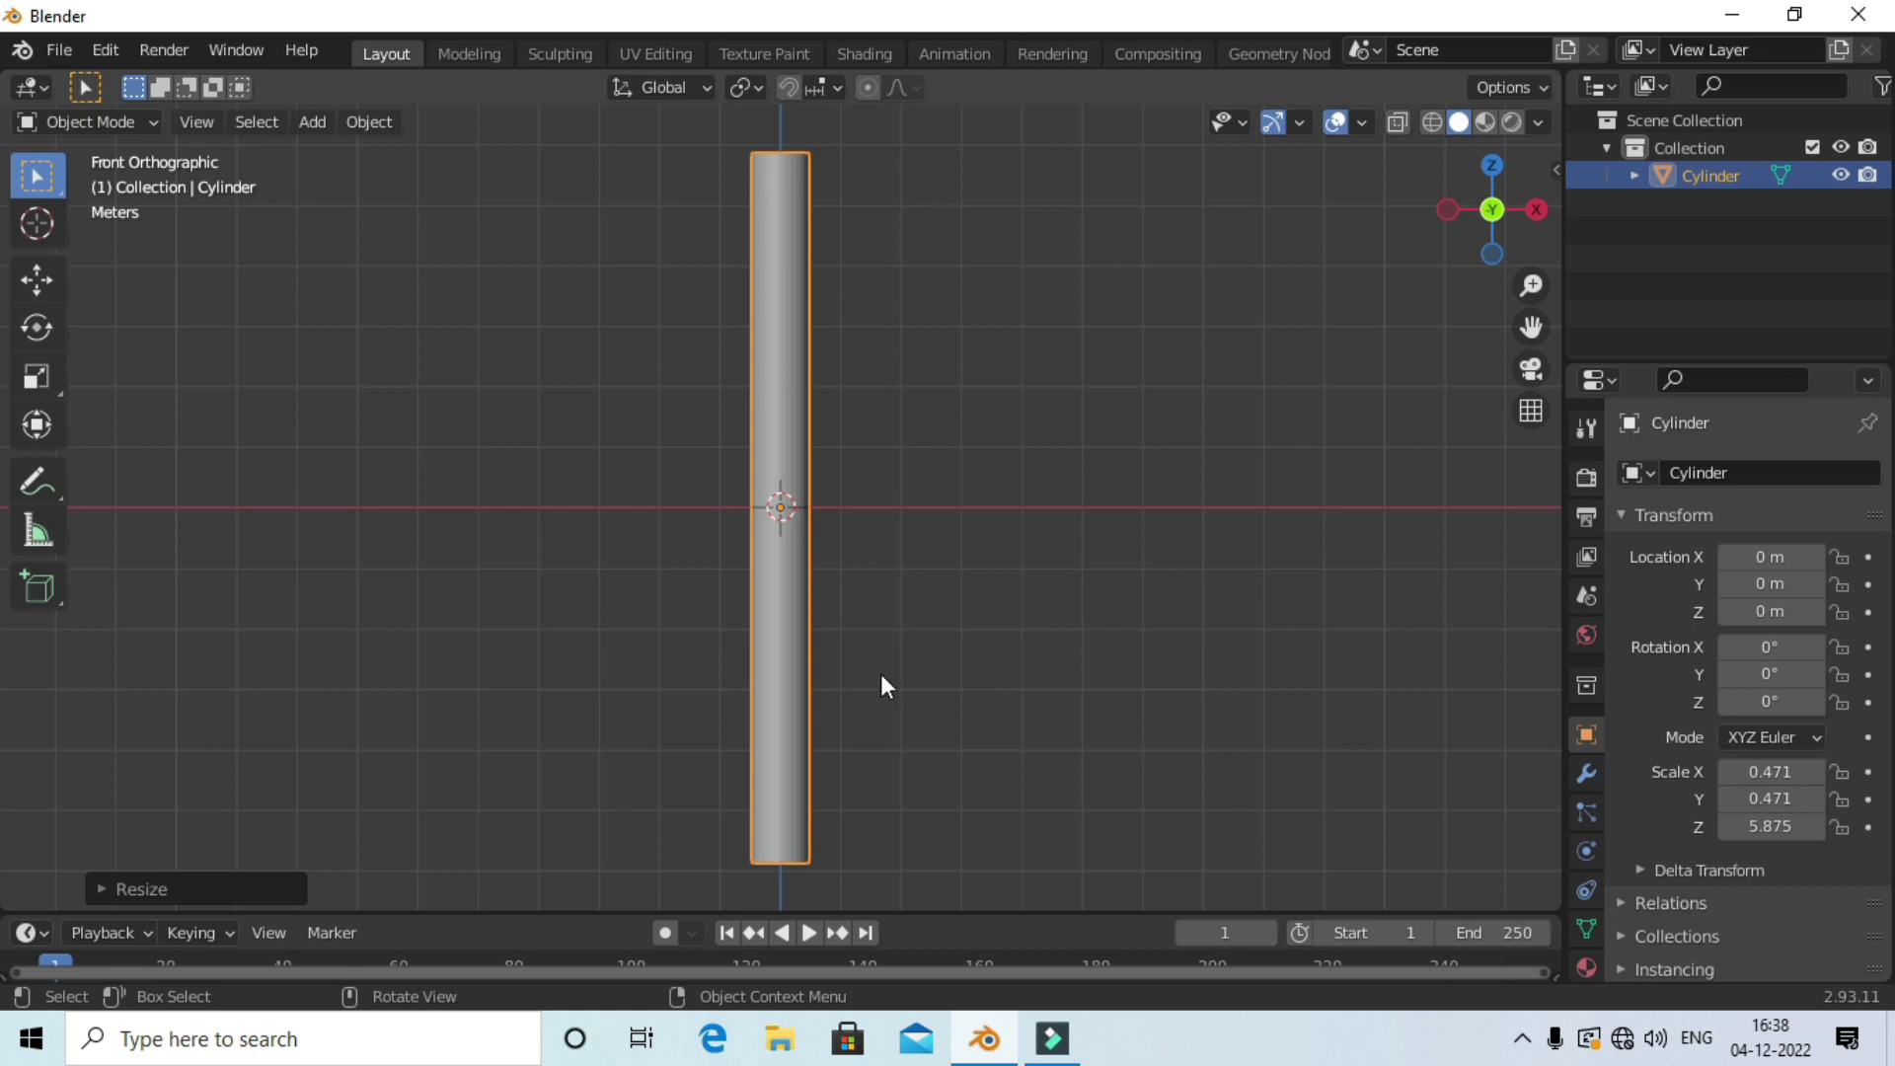
In Edit Mode, add nine evenly spaced loop cuts along the cylinder.
key(Tab)
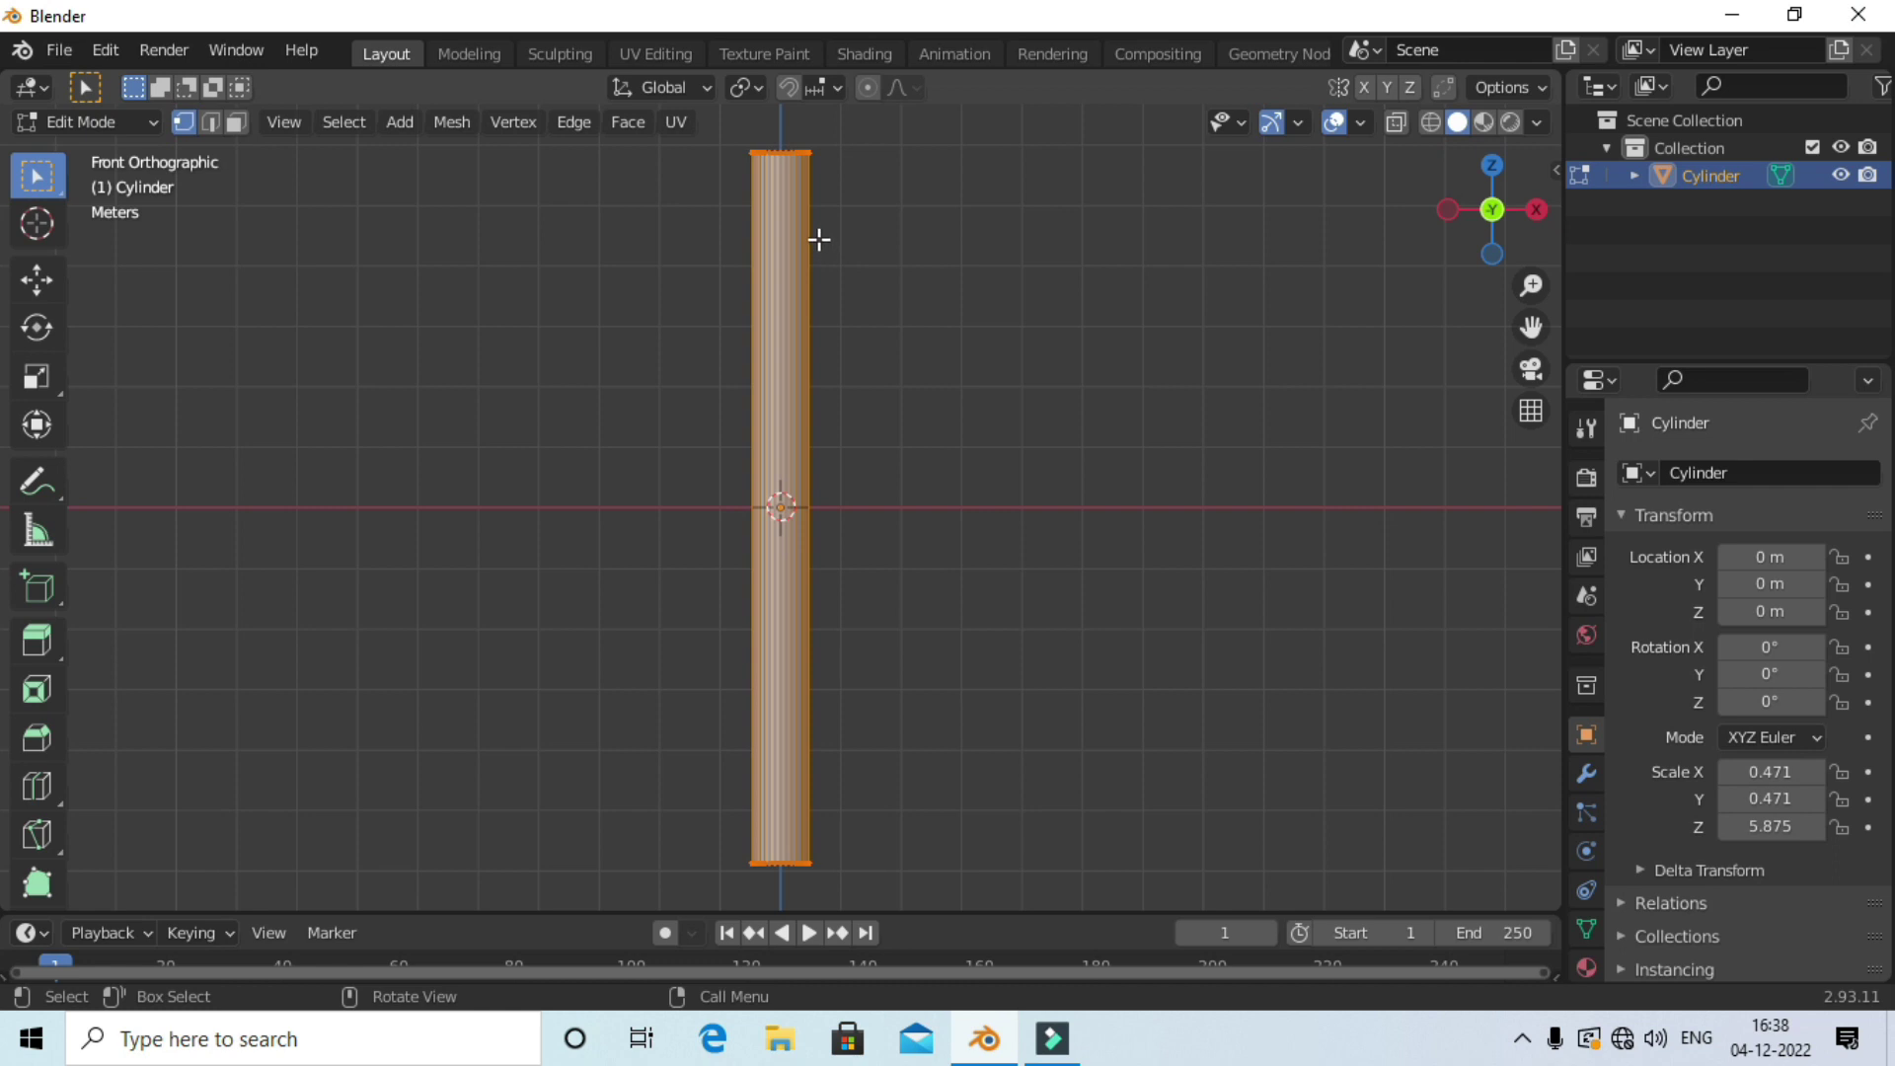
key(ctrl+r)
scroll(812, 334, up, 2)
scroll(812, 334, up, 6)
click(813, 332)
right_click(812, 332)
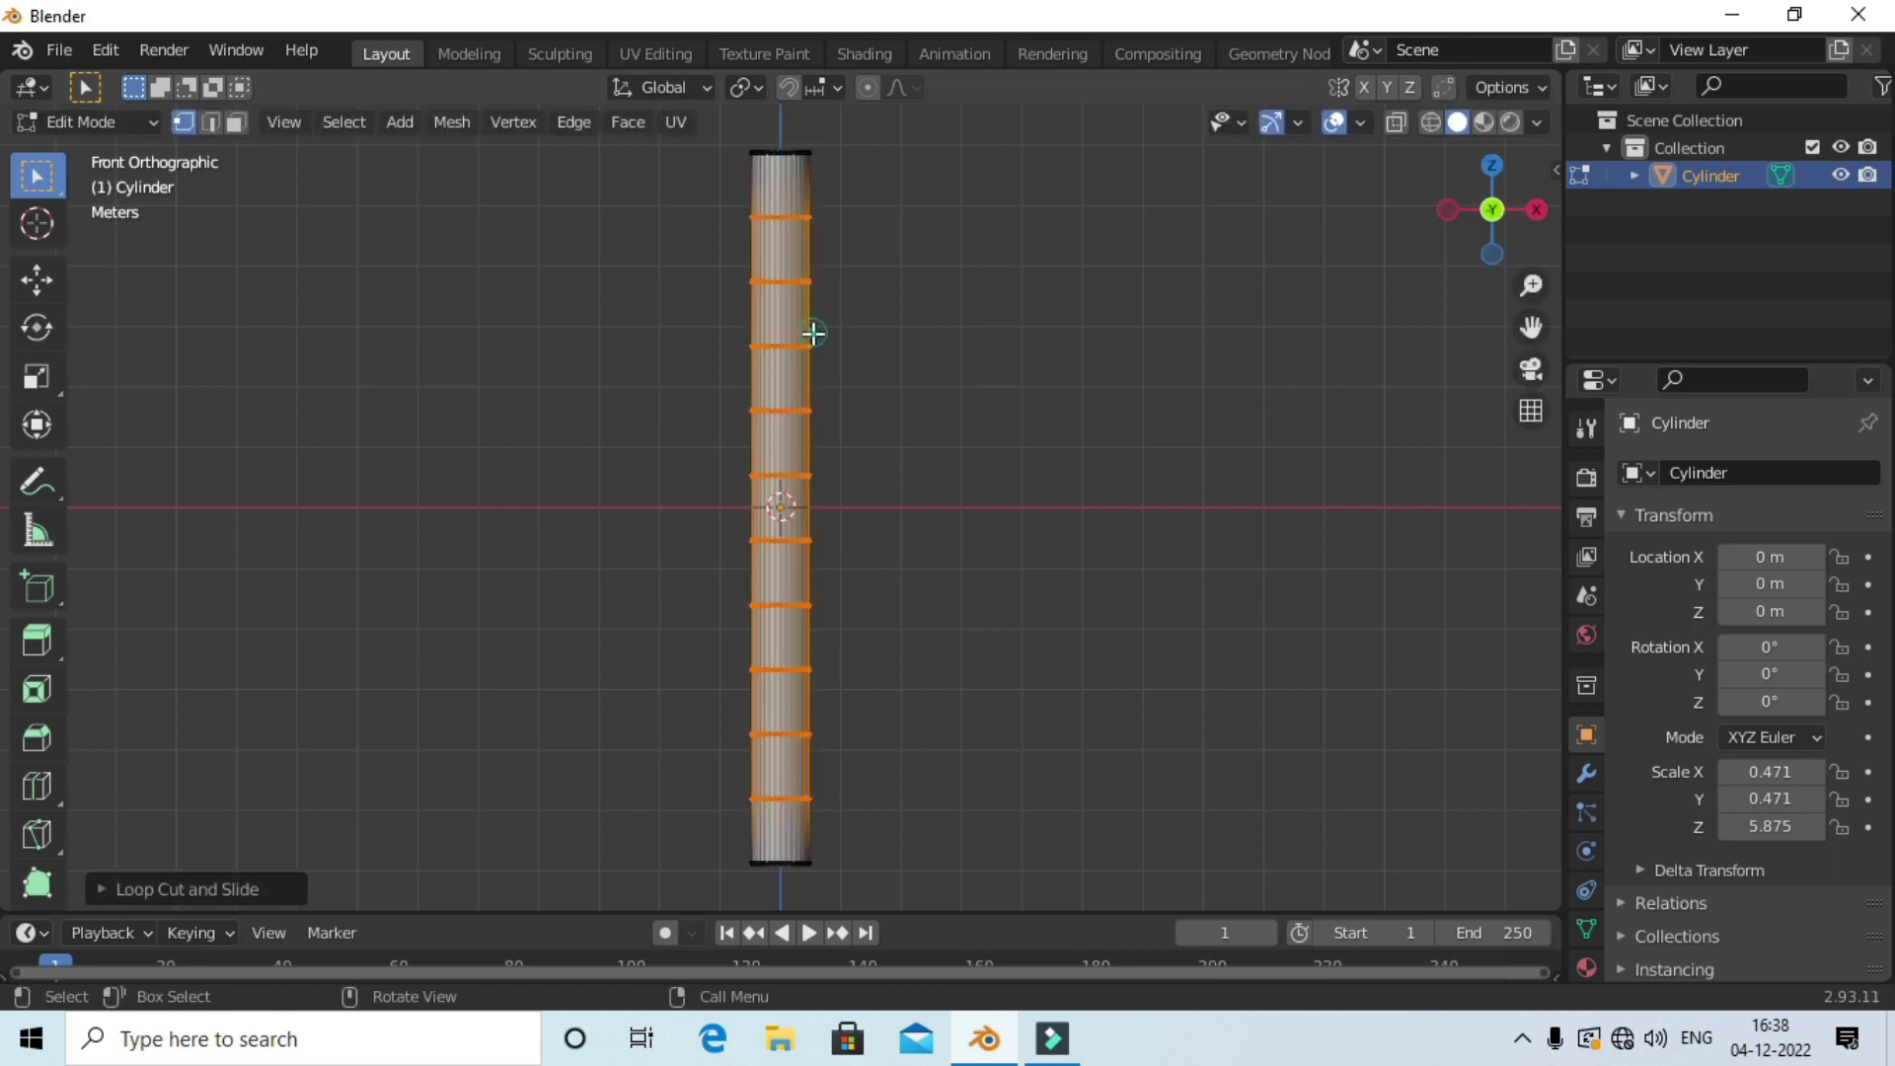
click(920, 336)
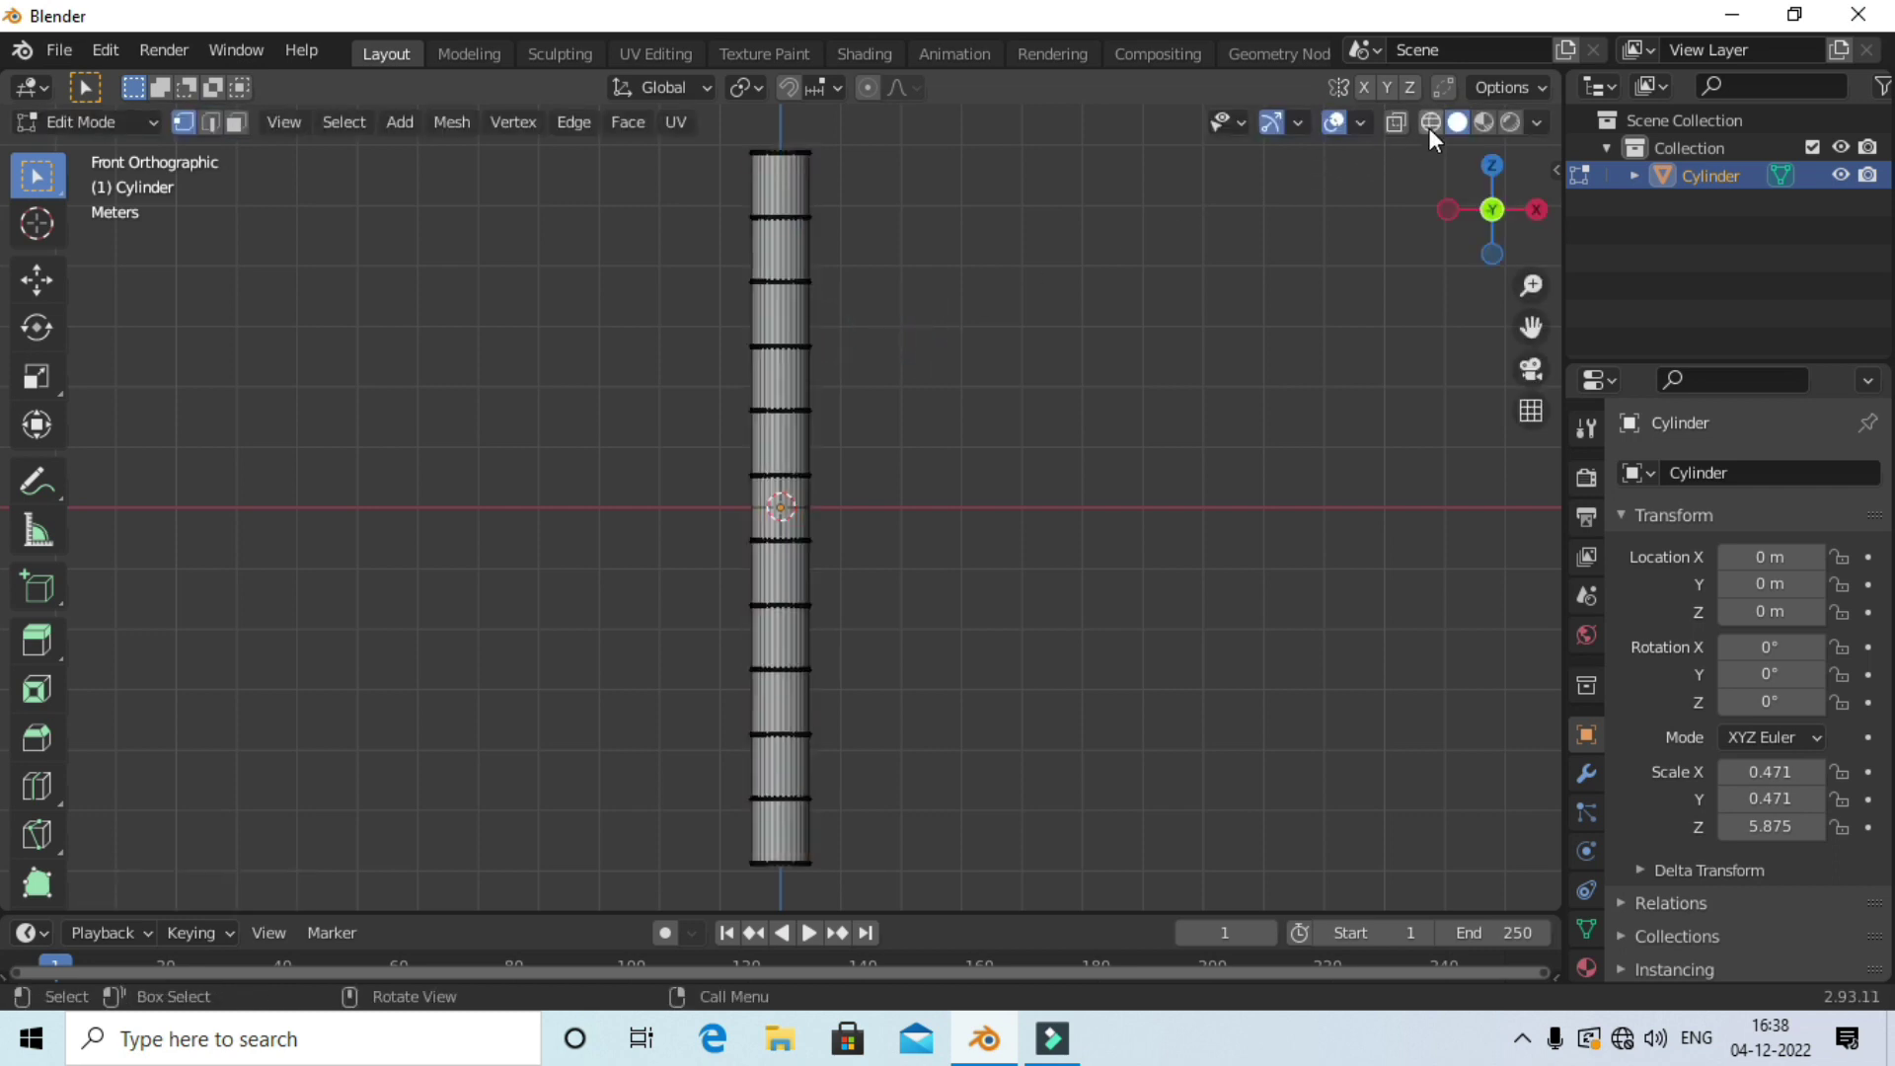
In wireframe view, move the upper, middle and lower loops with proportional falloff into a left-right zigzag.
click(1429, 123)
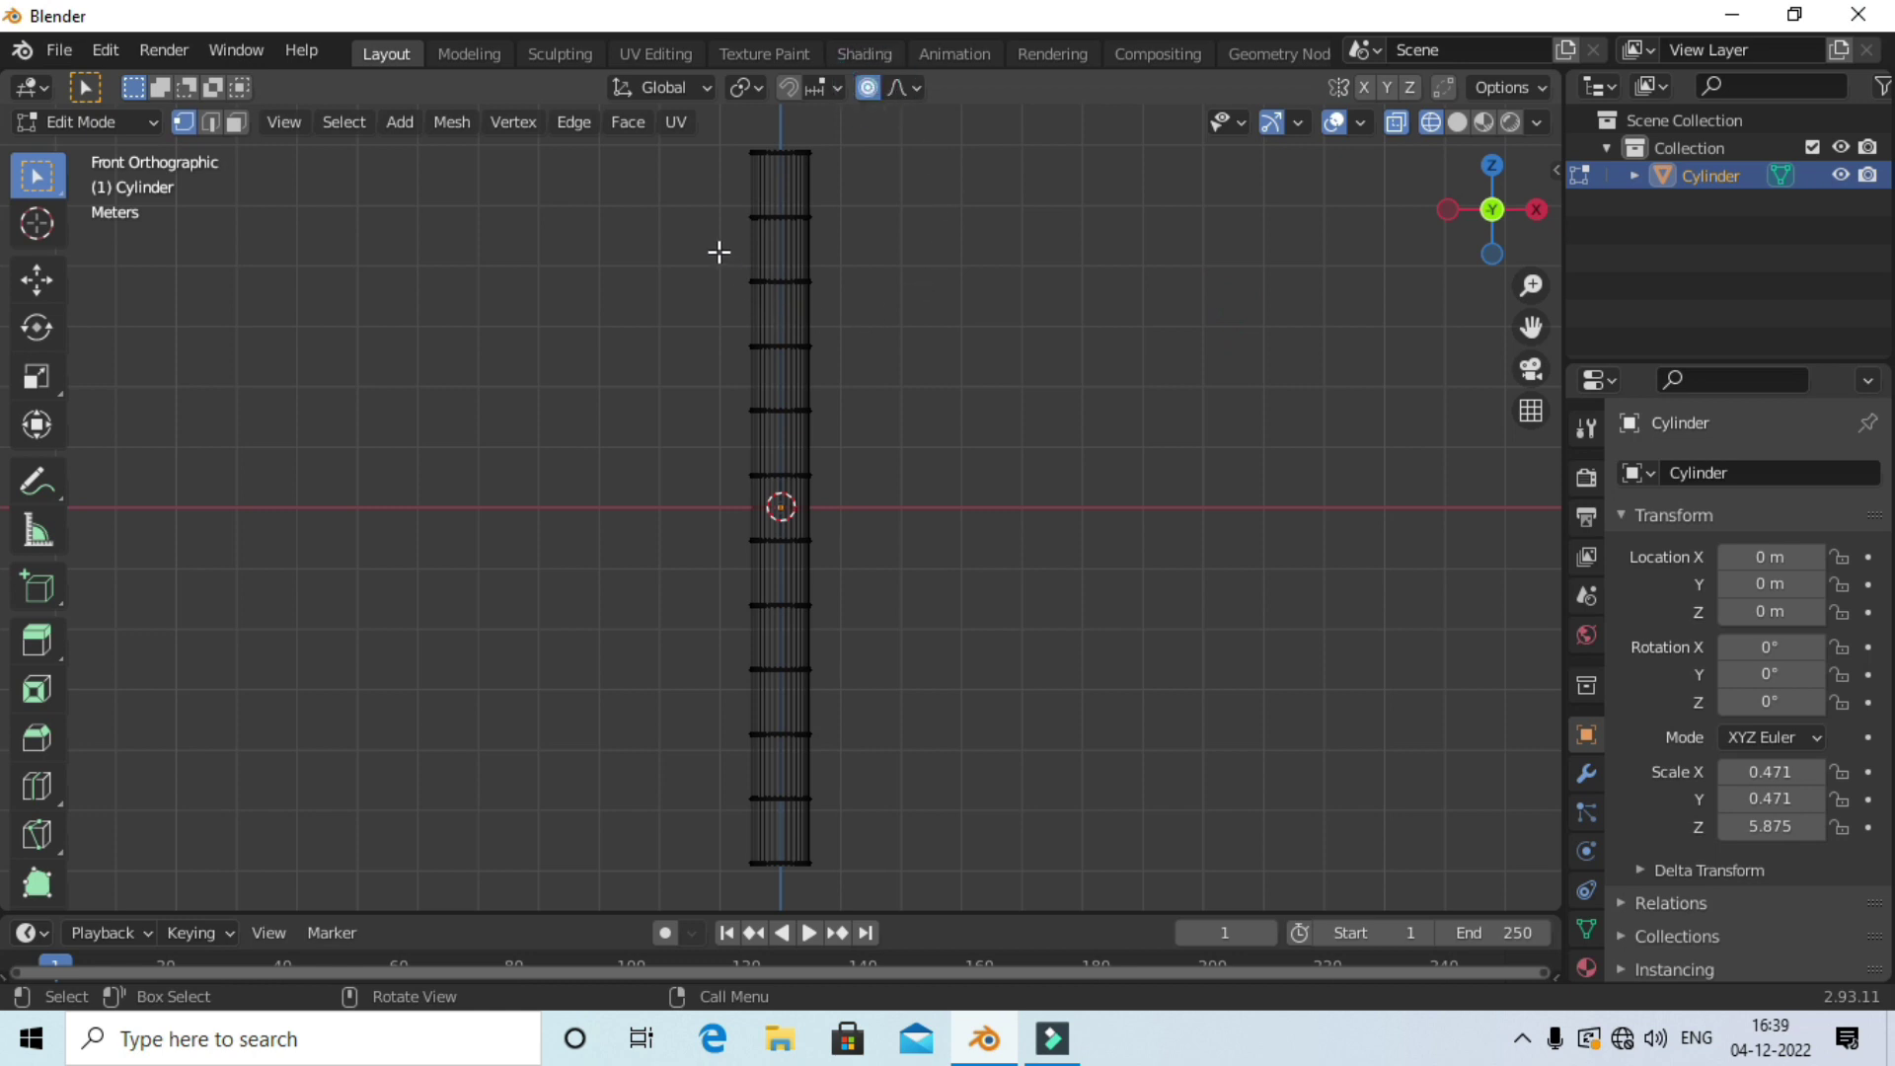
drag(719, 250, 879, 309)
key(g)
scroll(885, 309, down, 2)
click(834, 302)
drag(685, 459, 850, 533)
key(g)
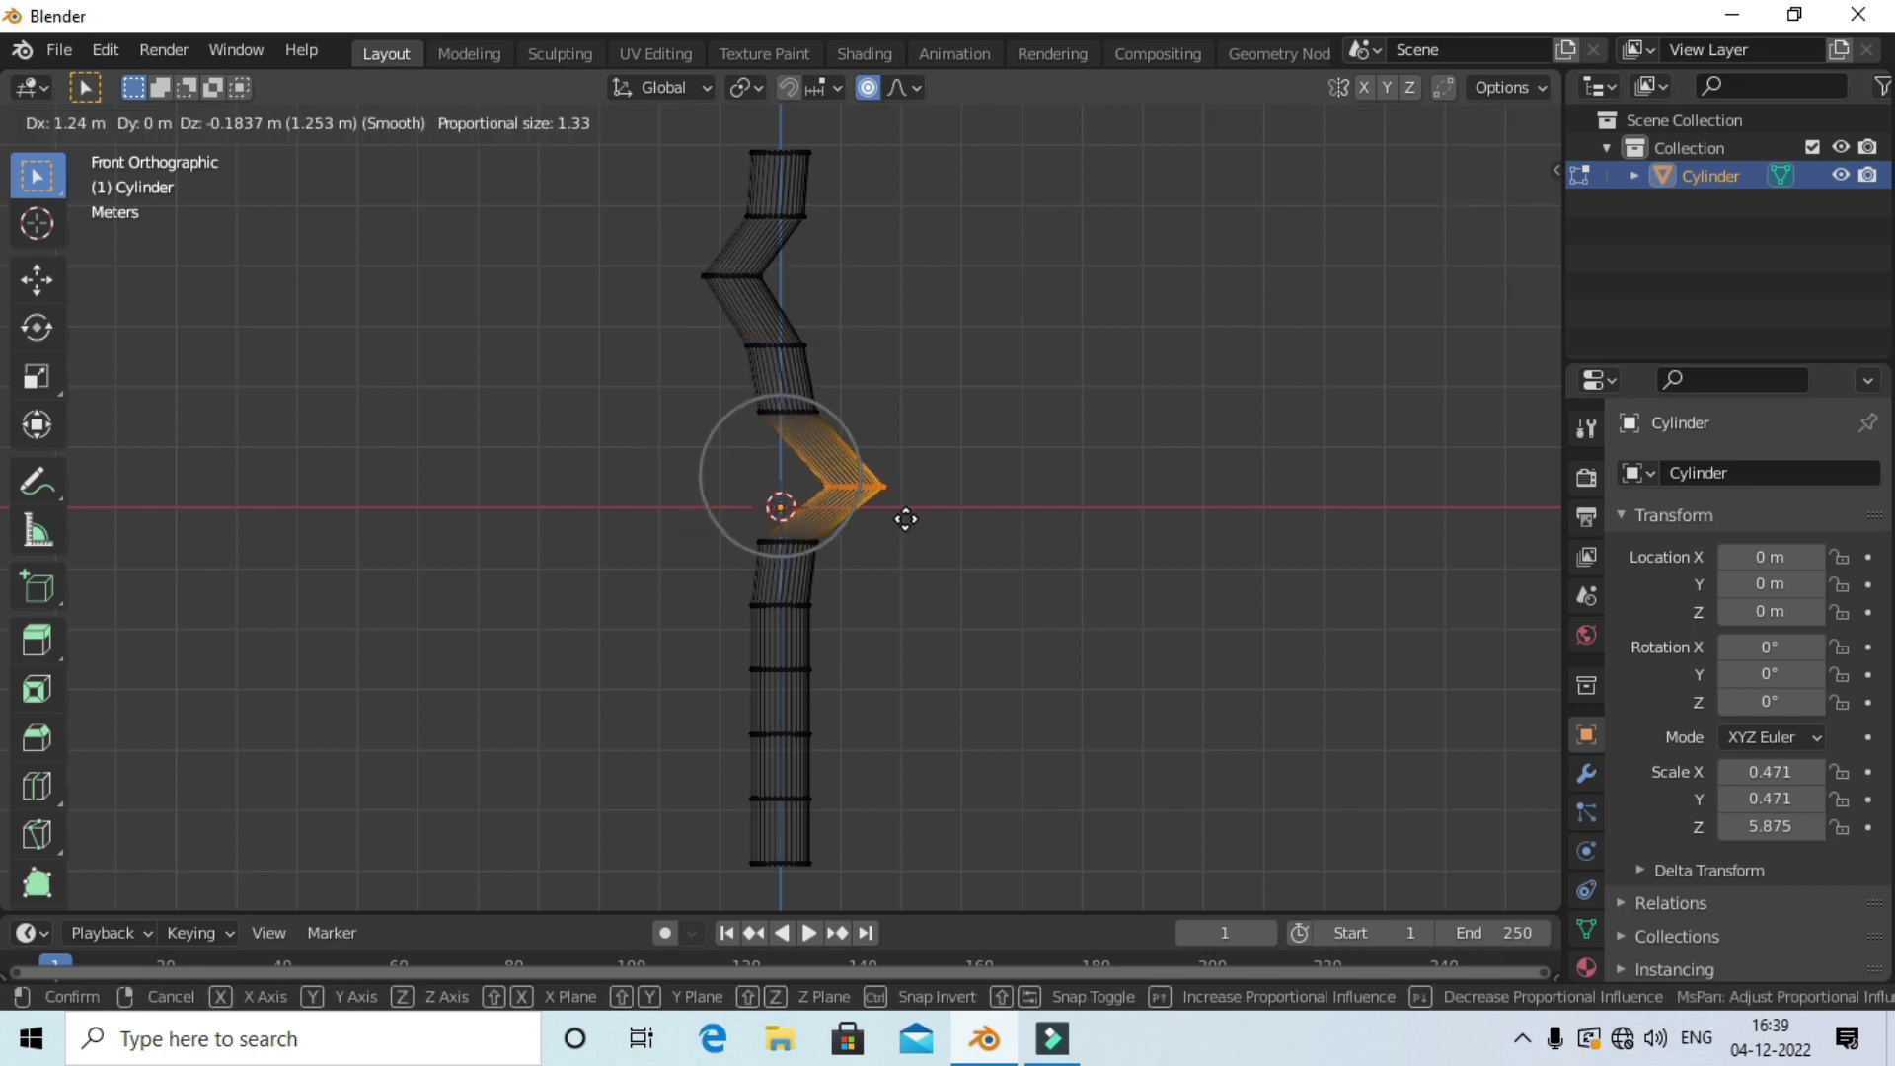
click(905, 519)
drag(703, 619, 875, 703)
key(g)
click(804, 686)
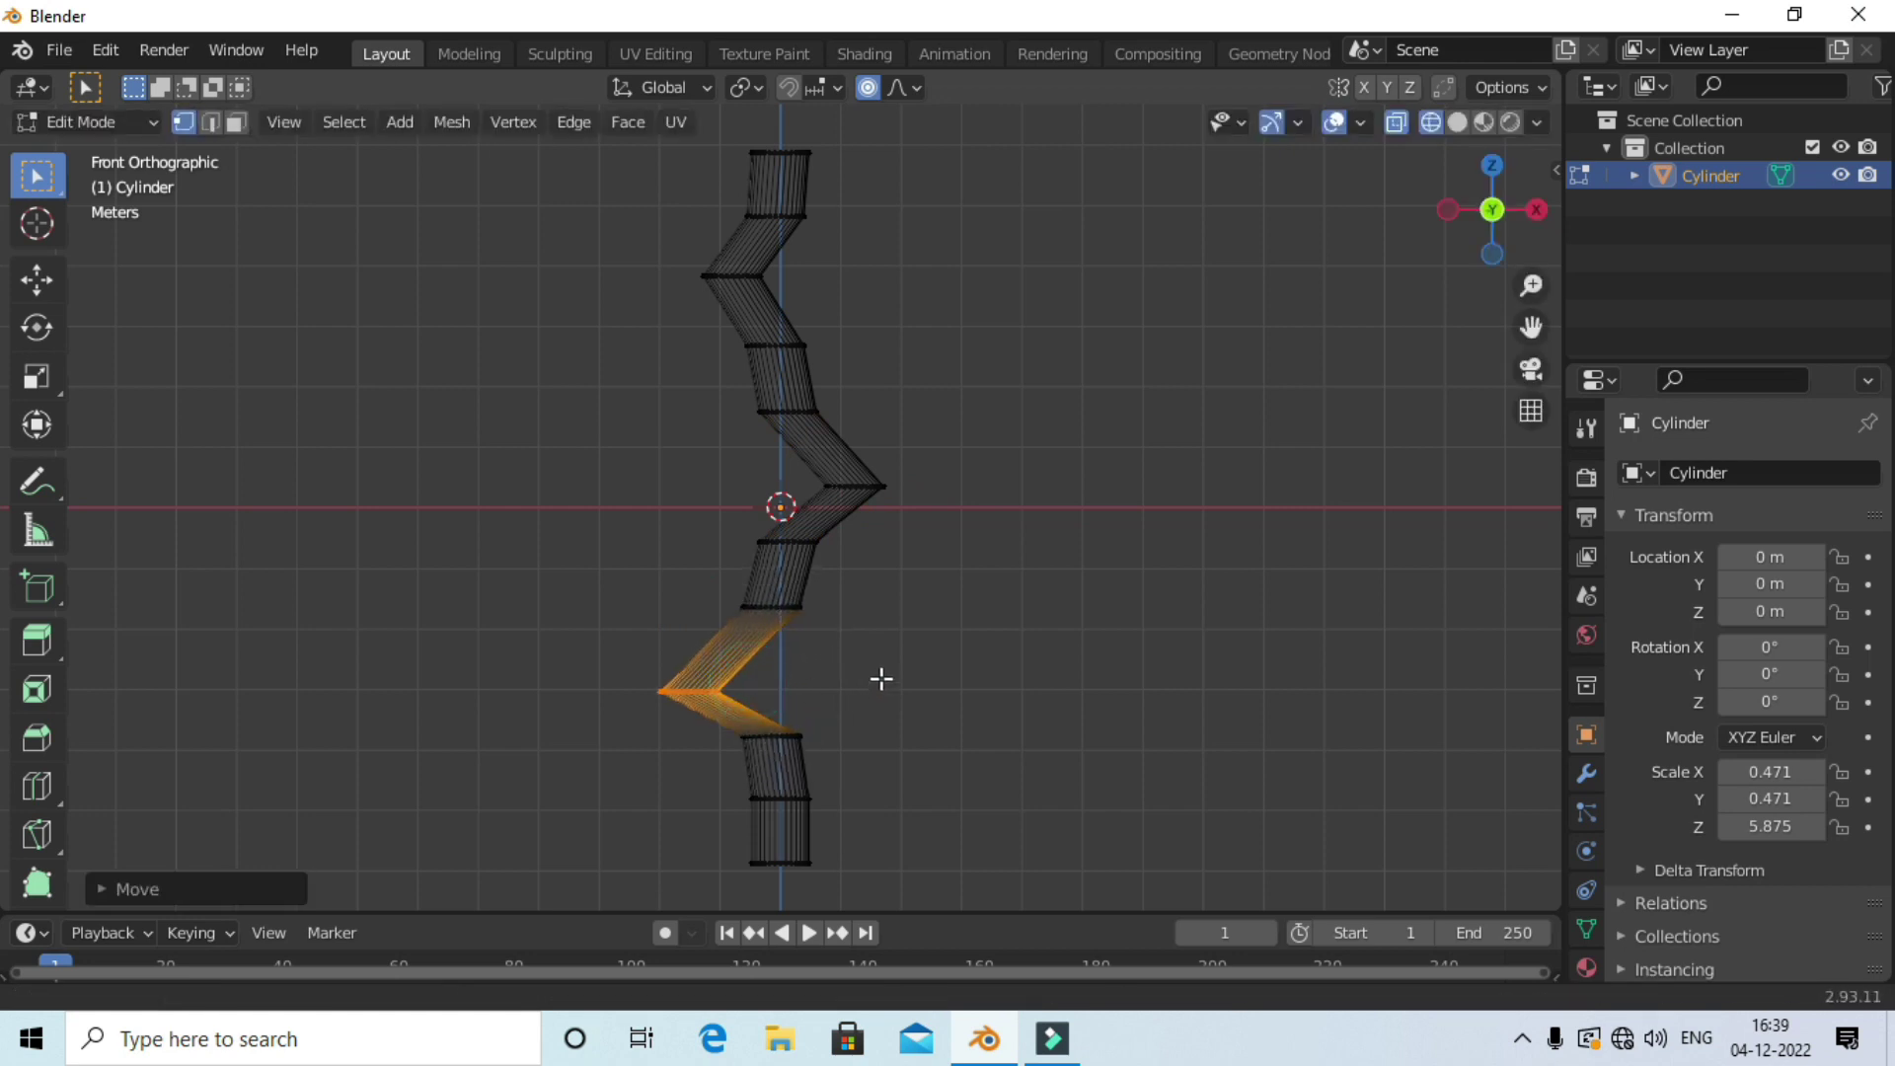
Shift the bolt's bottom segment sideways and select the left kink's edge loop.
shift+middle_drag(882, 679, 921, 383)
drag(720, 538, 911, 617)
key(g)
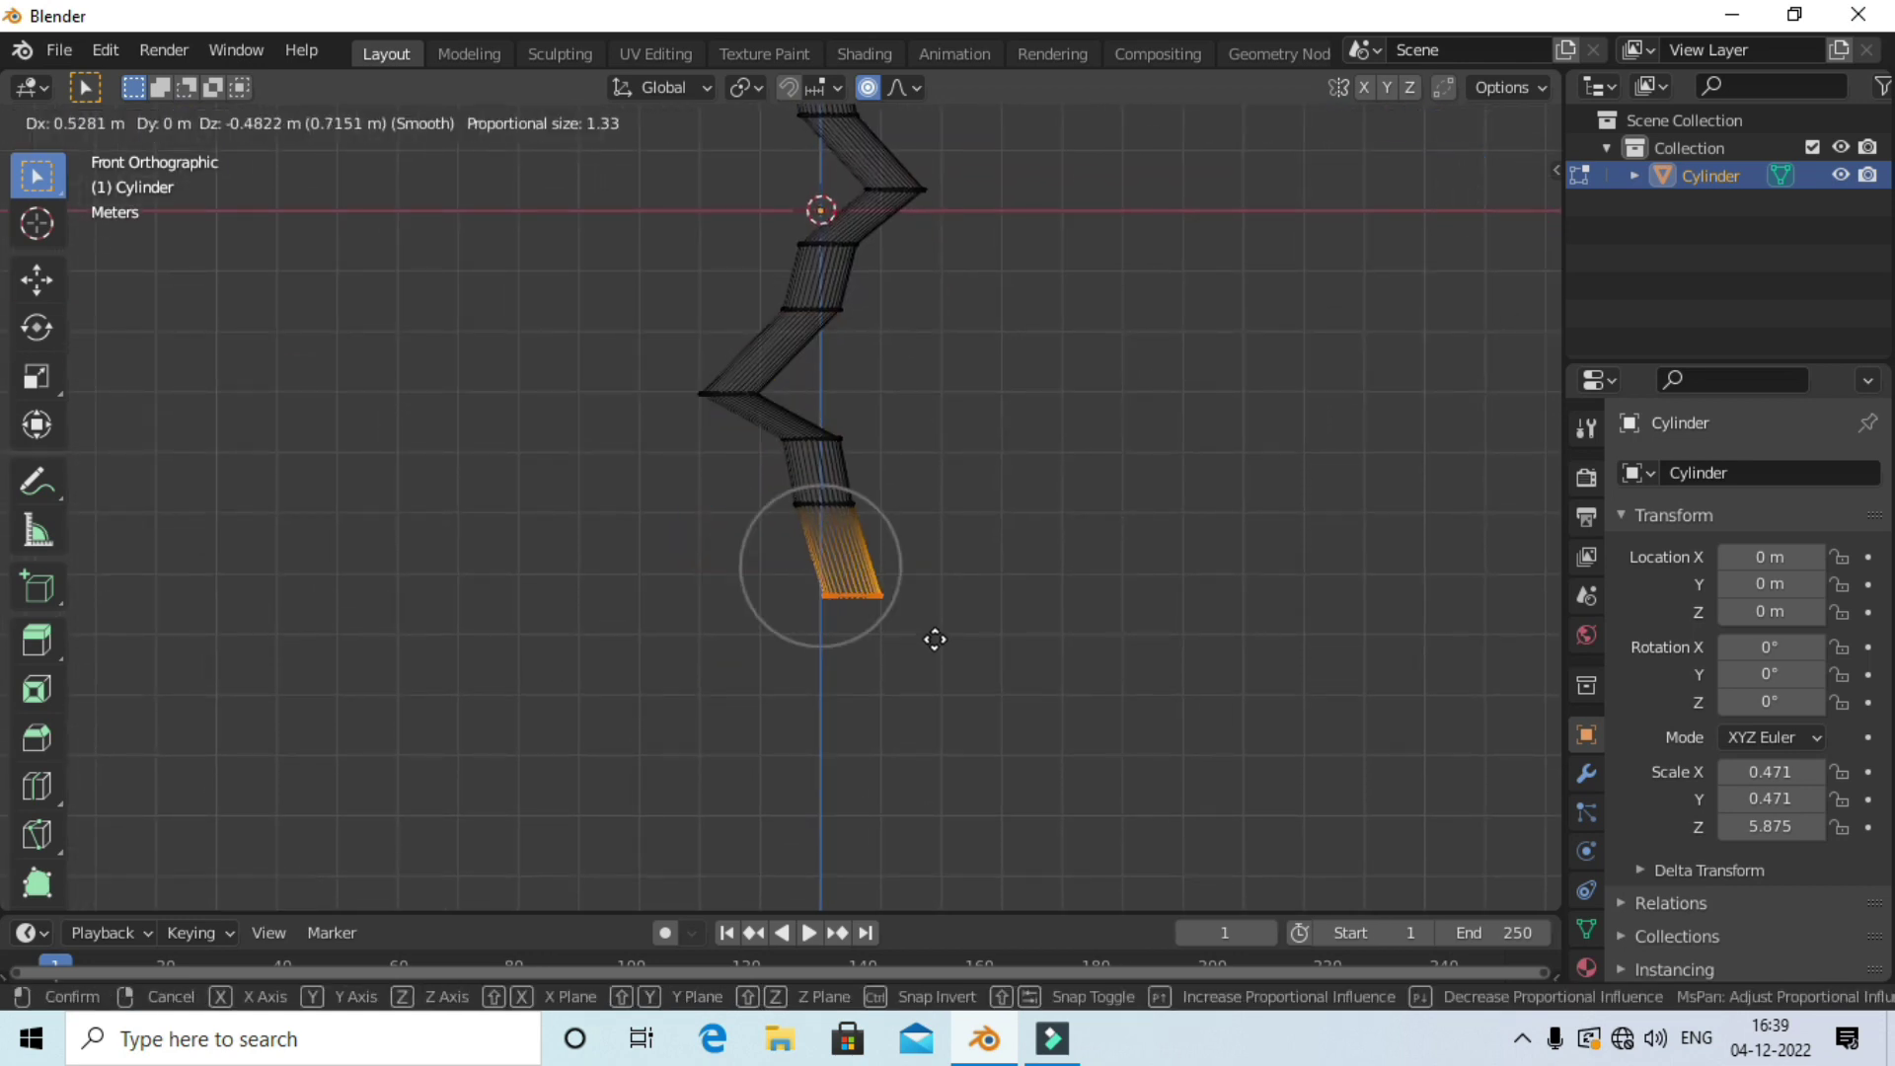
click(928, 612)
scroll(898, 597, down, 2)
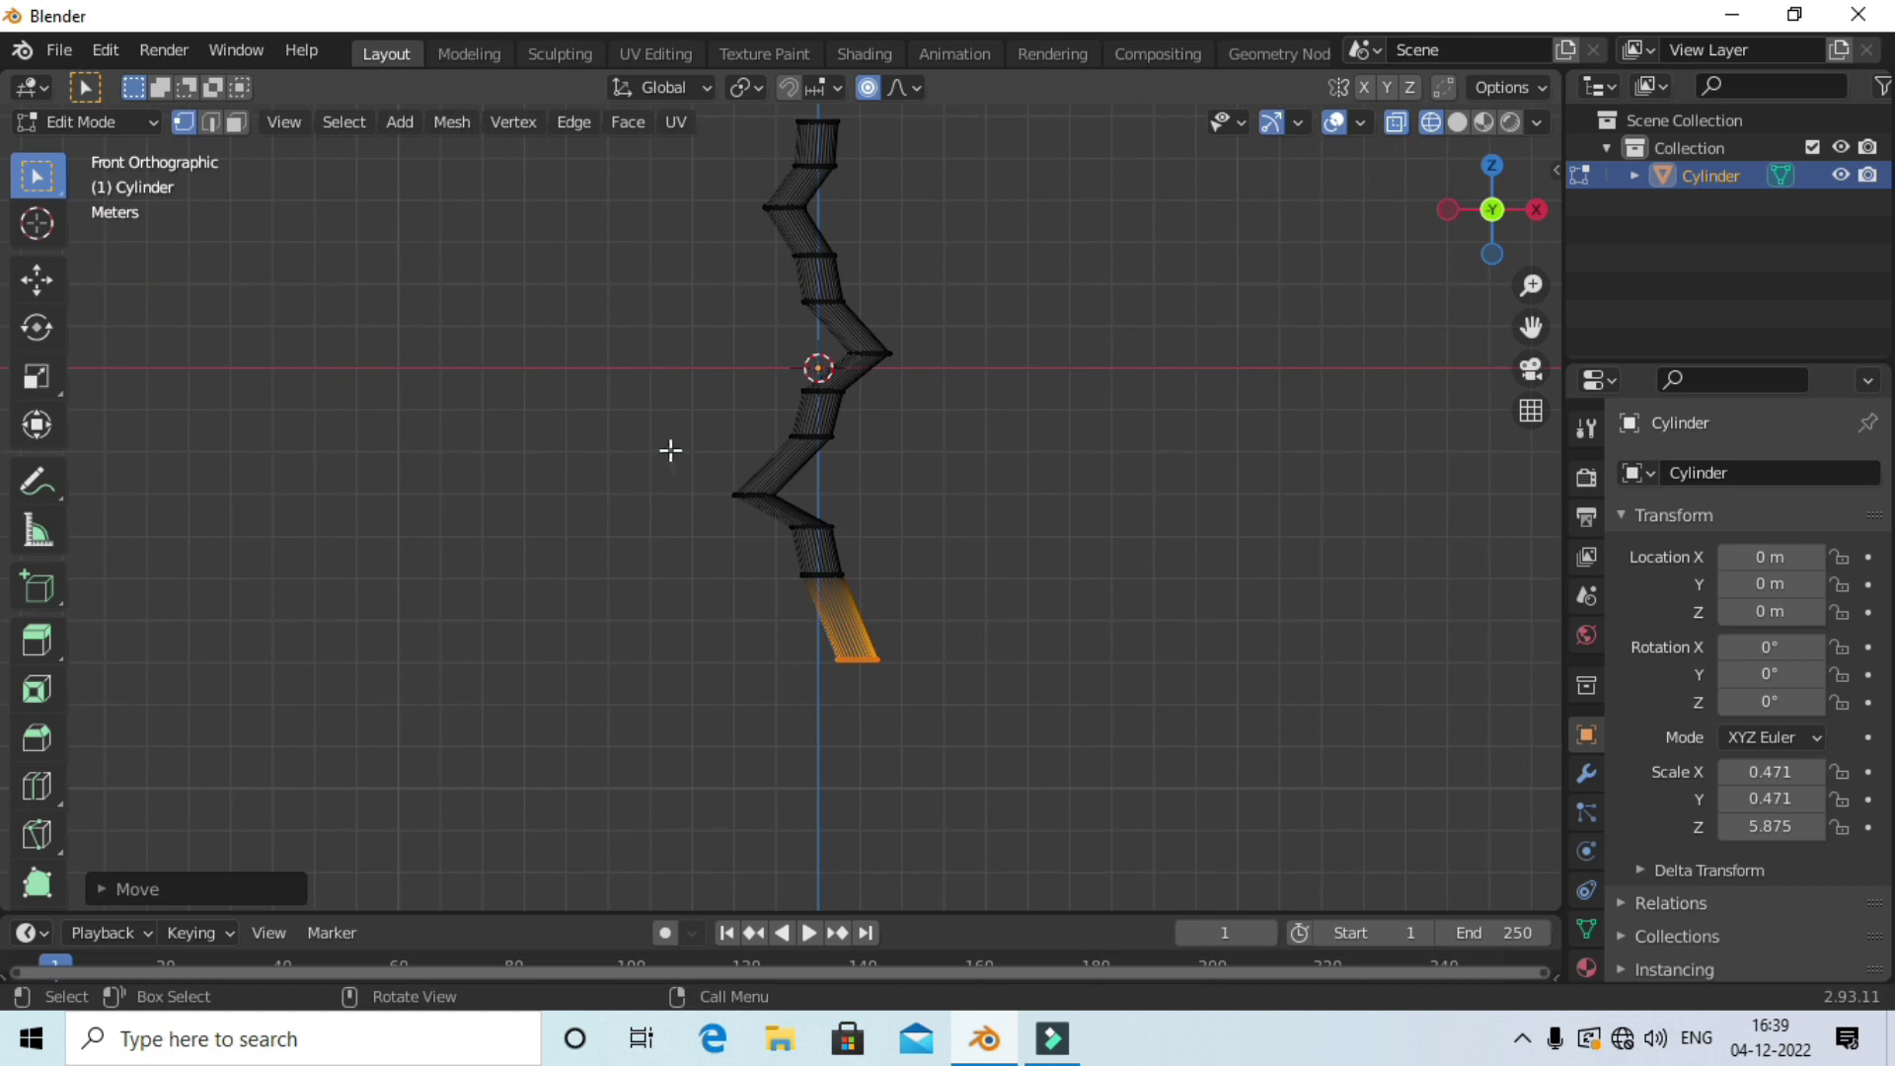
drag(670, 450, 800, 531)
click(865, 490)
drag(657, 428, 804, 522)
Extrude two-part branches from the left kink down-left and from the right kink down-right.
key(e)
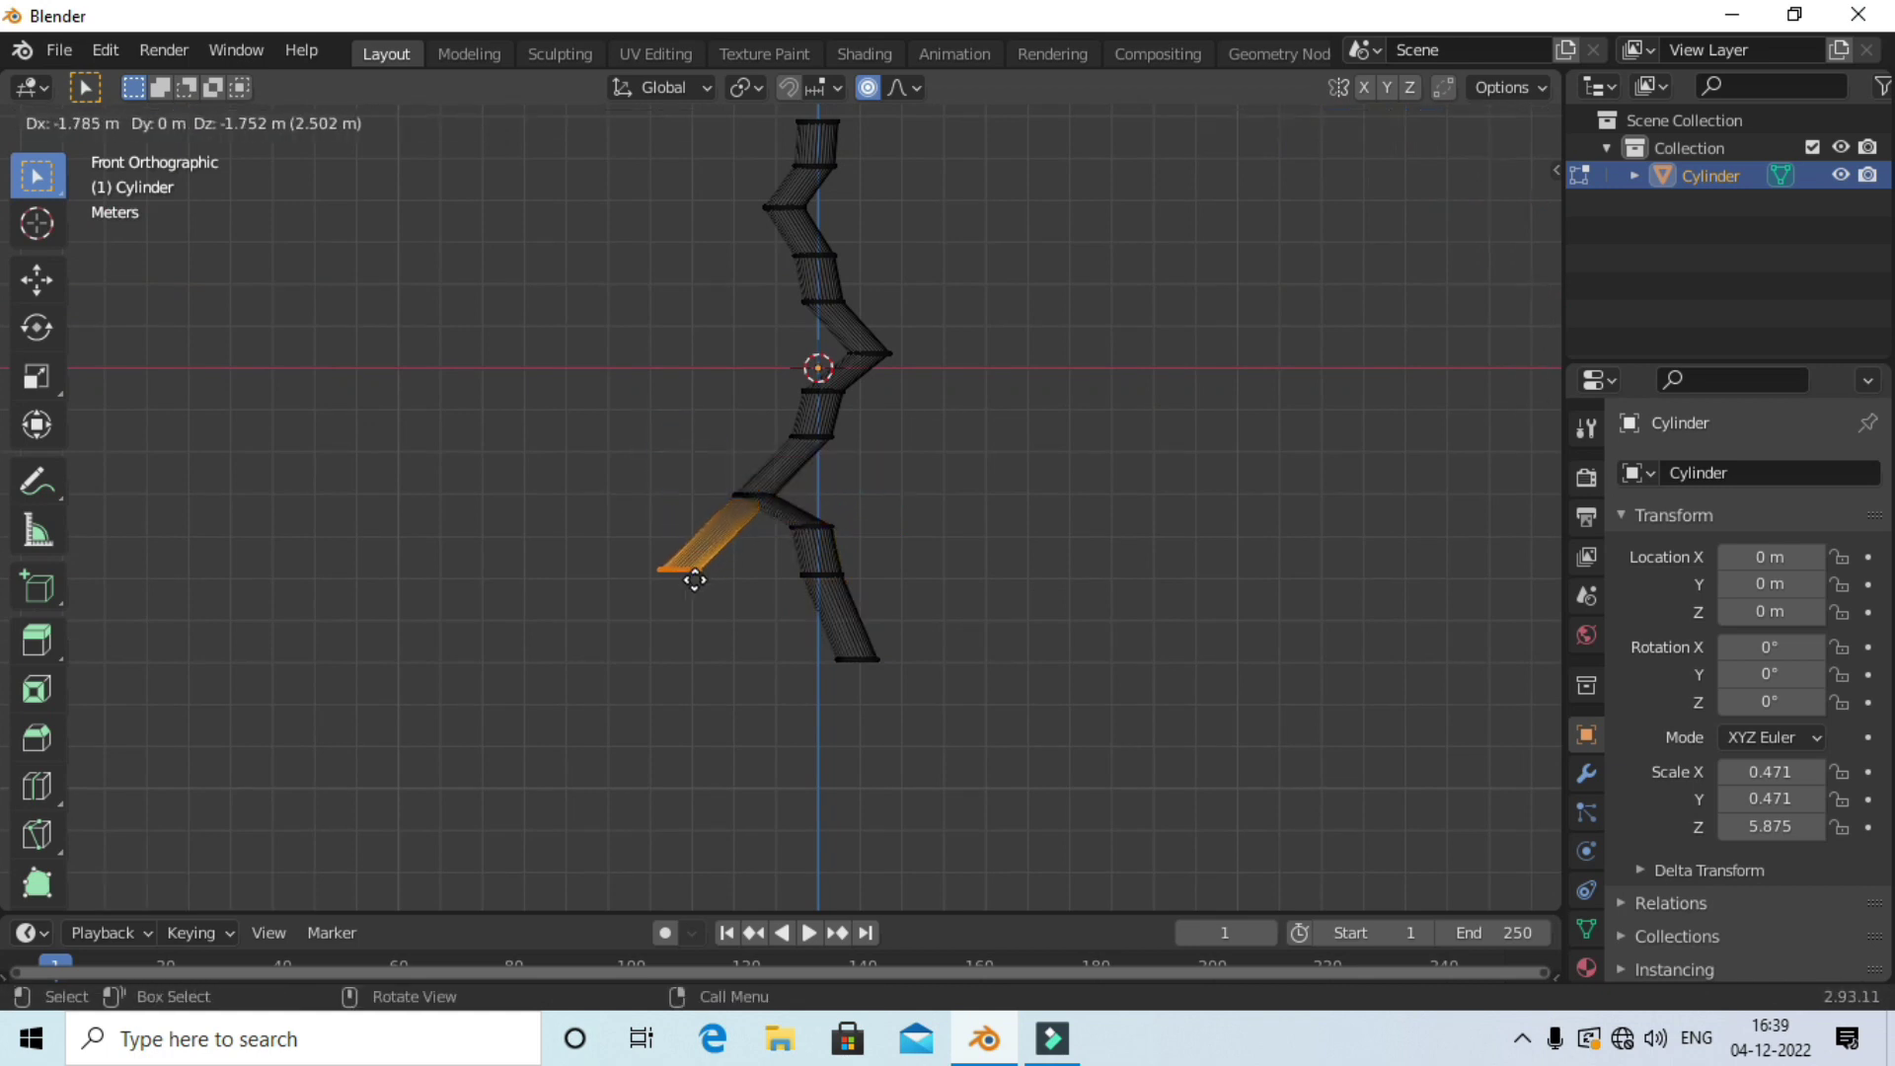
click(691, 582)
key(e)
click(681, 707)
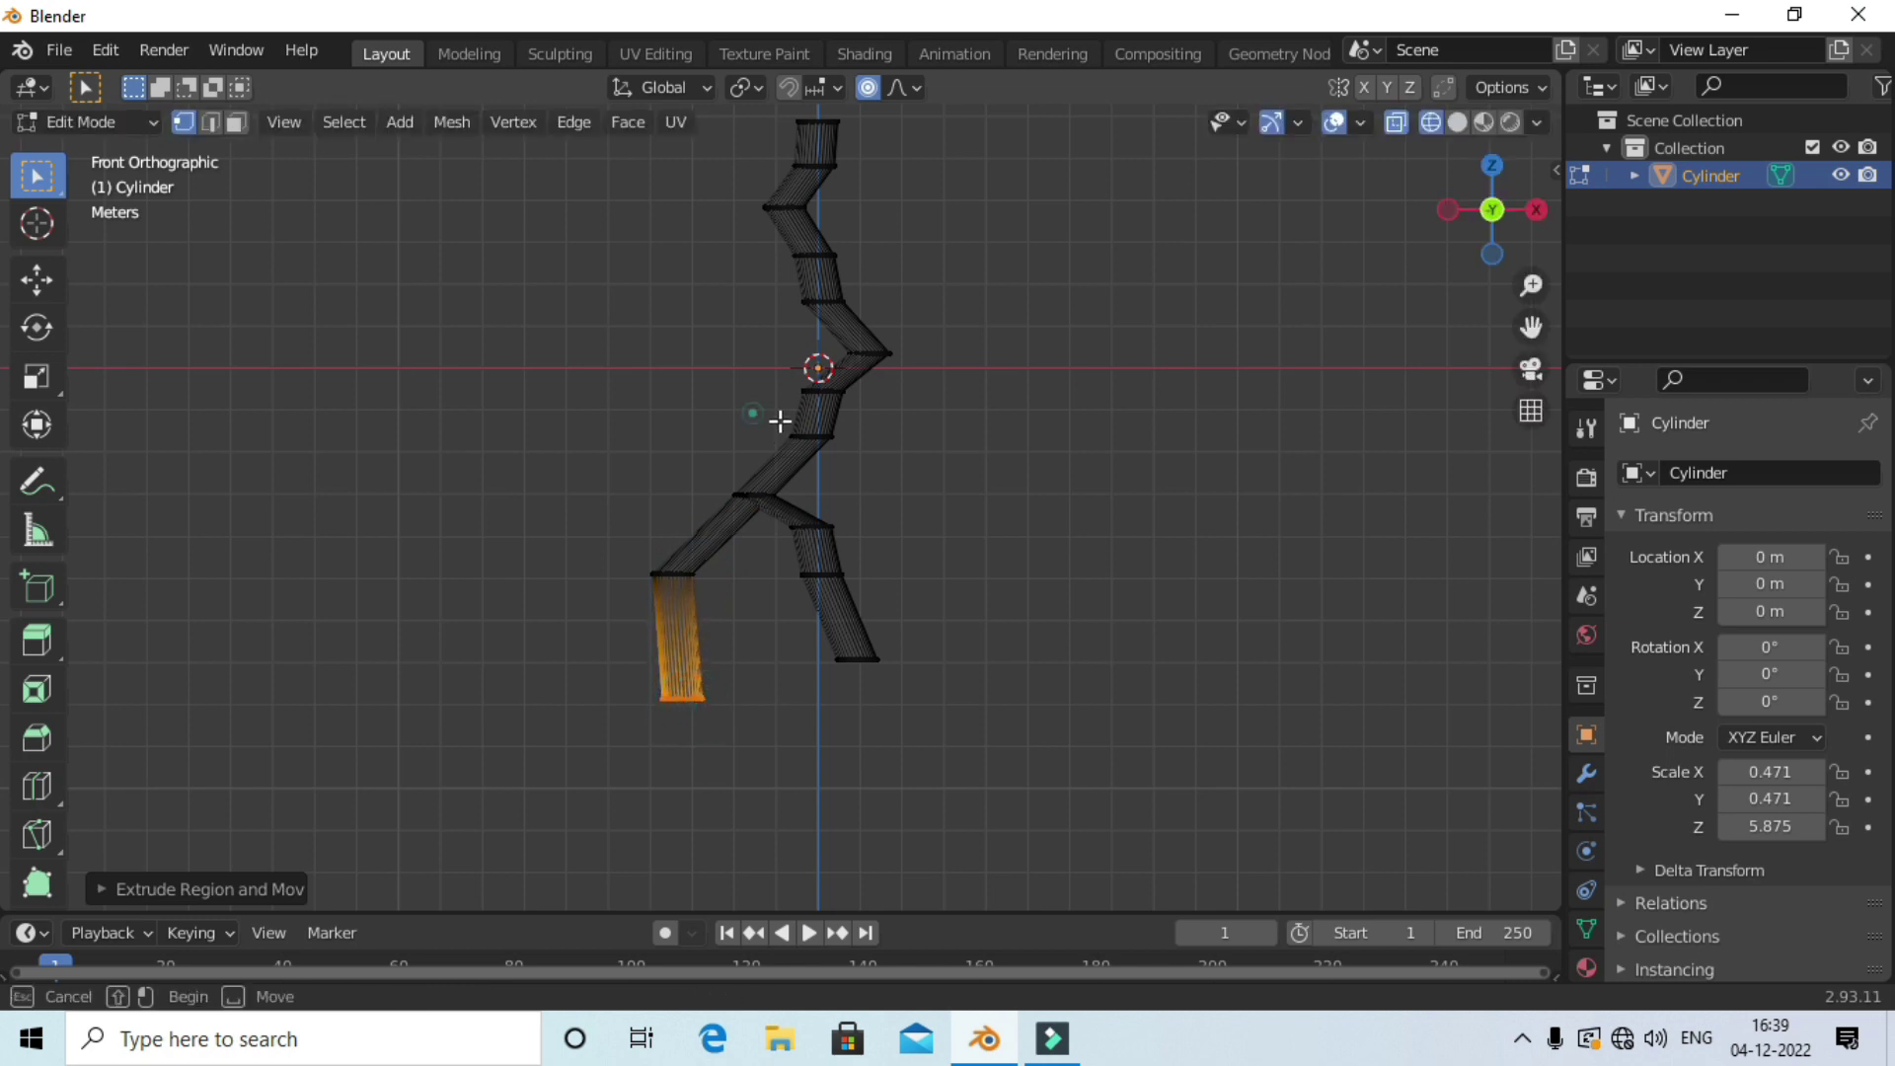
drag(721, 380, 863, 469)
key(e)
click(970, 502)
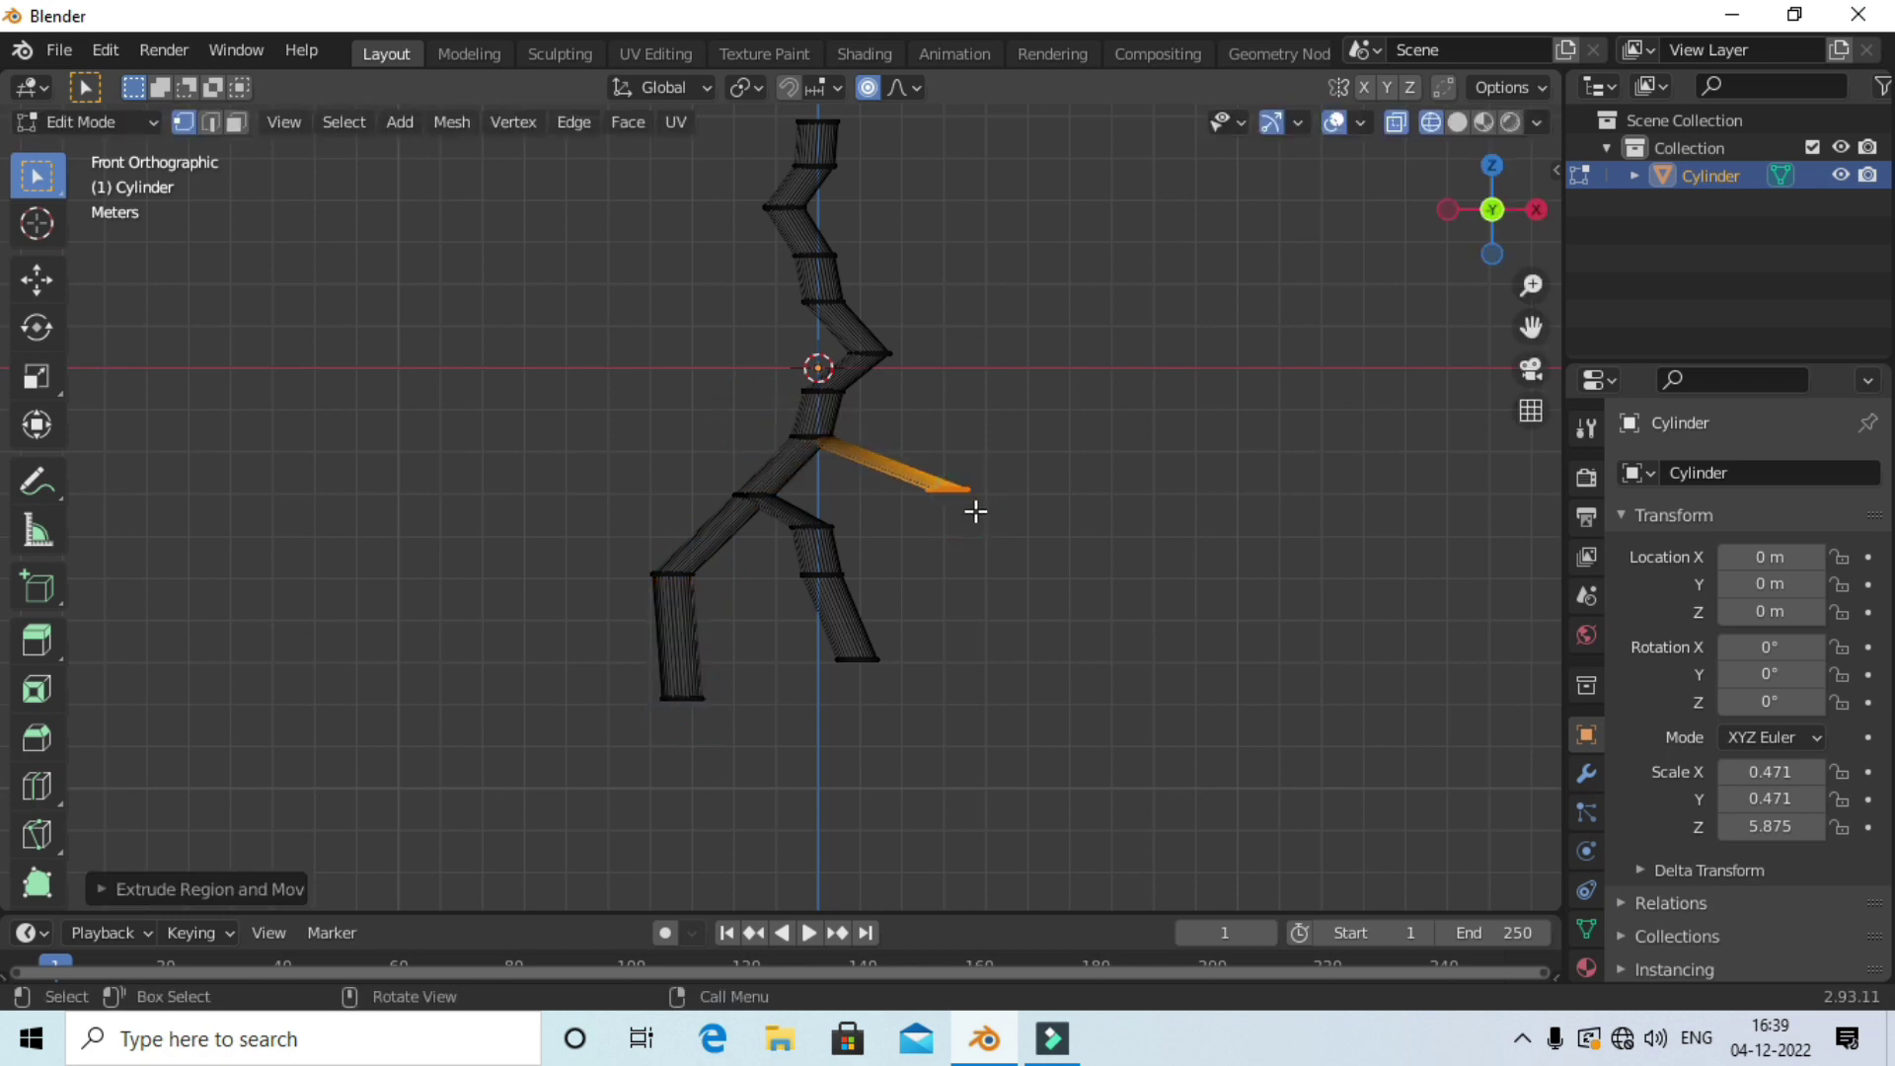
key(e)
click(1048, 698)
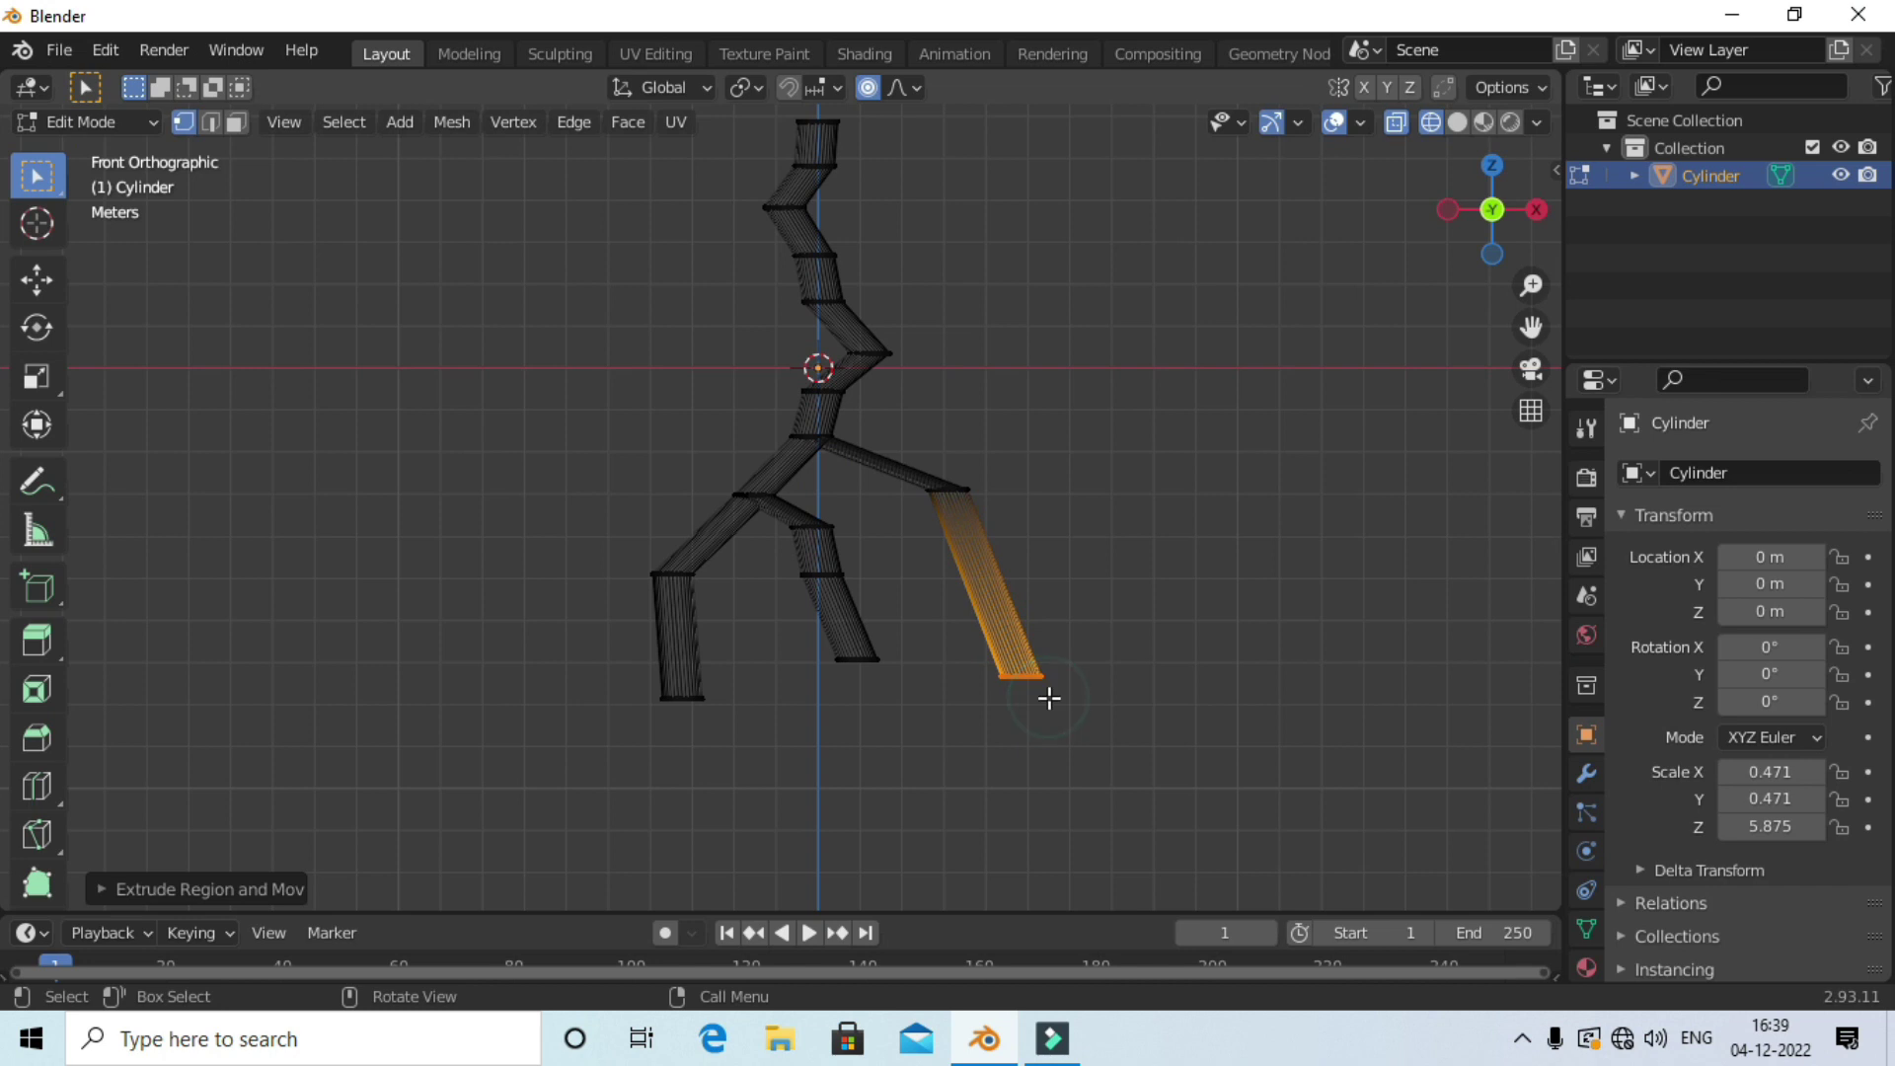
In right side view, extrude a side branch from the trunk and reshape its end into a leg.
key(KP_3)
drag(689, 416, 899, 457)
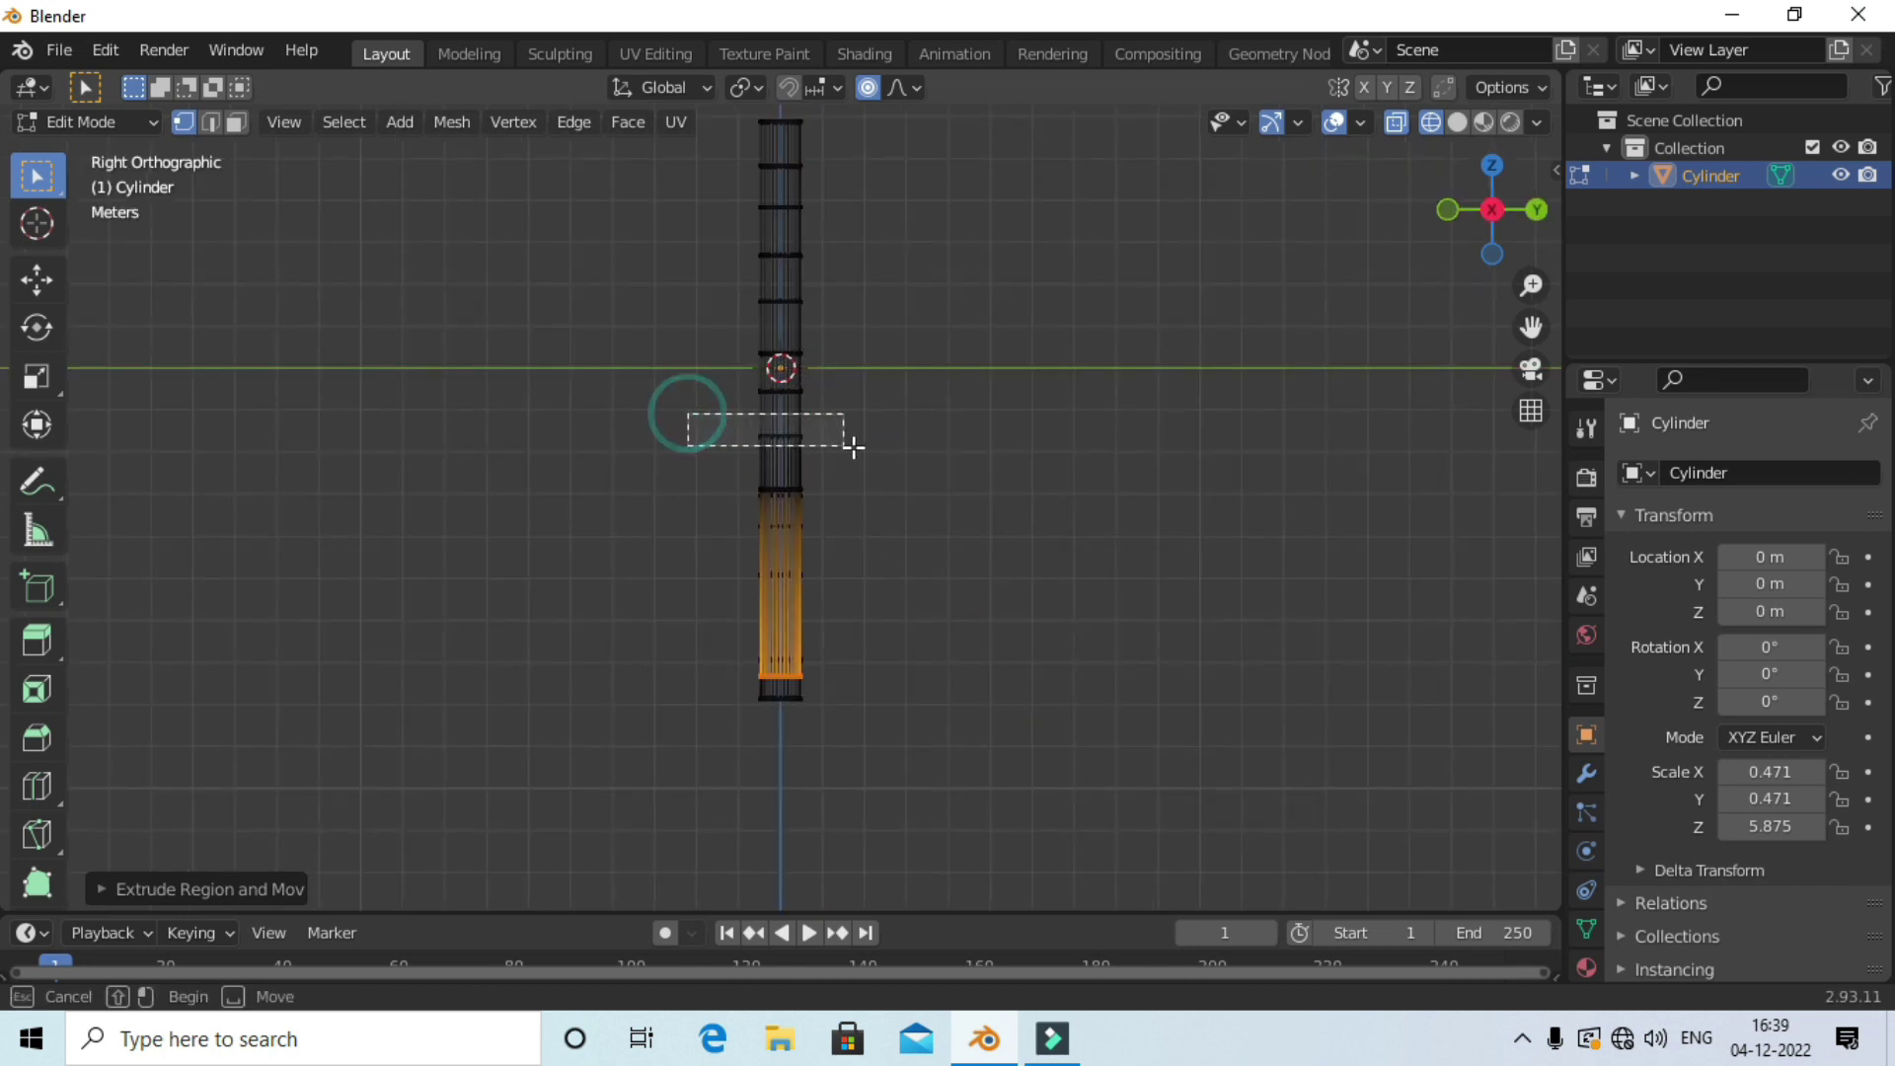
key(e)
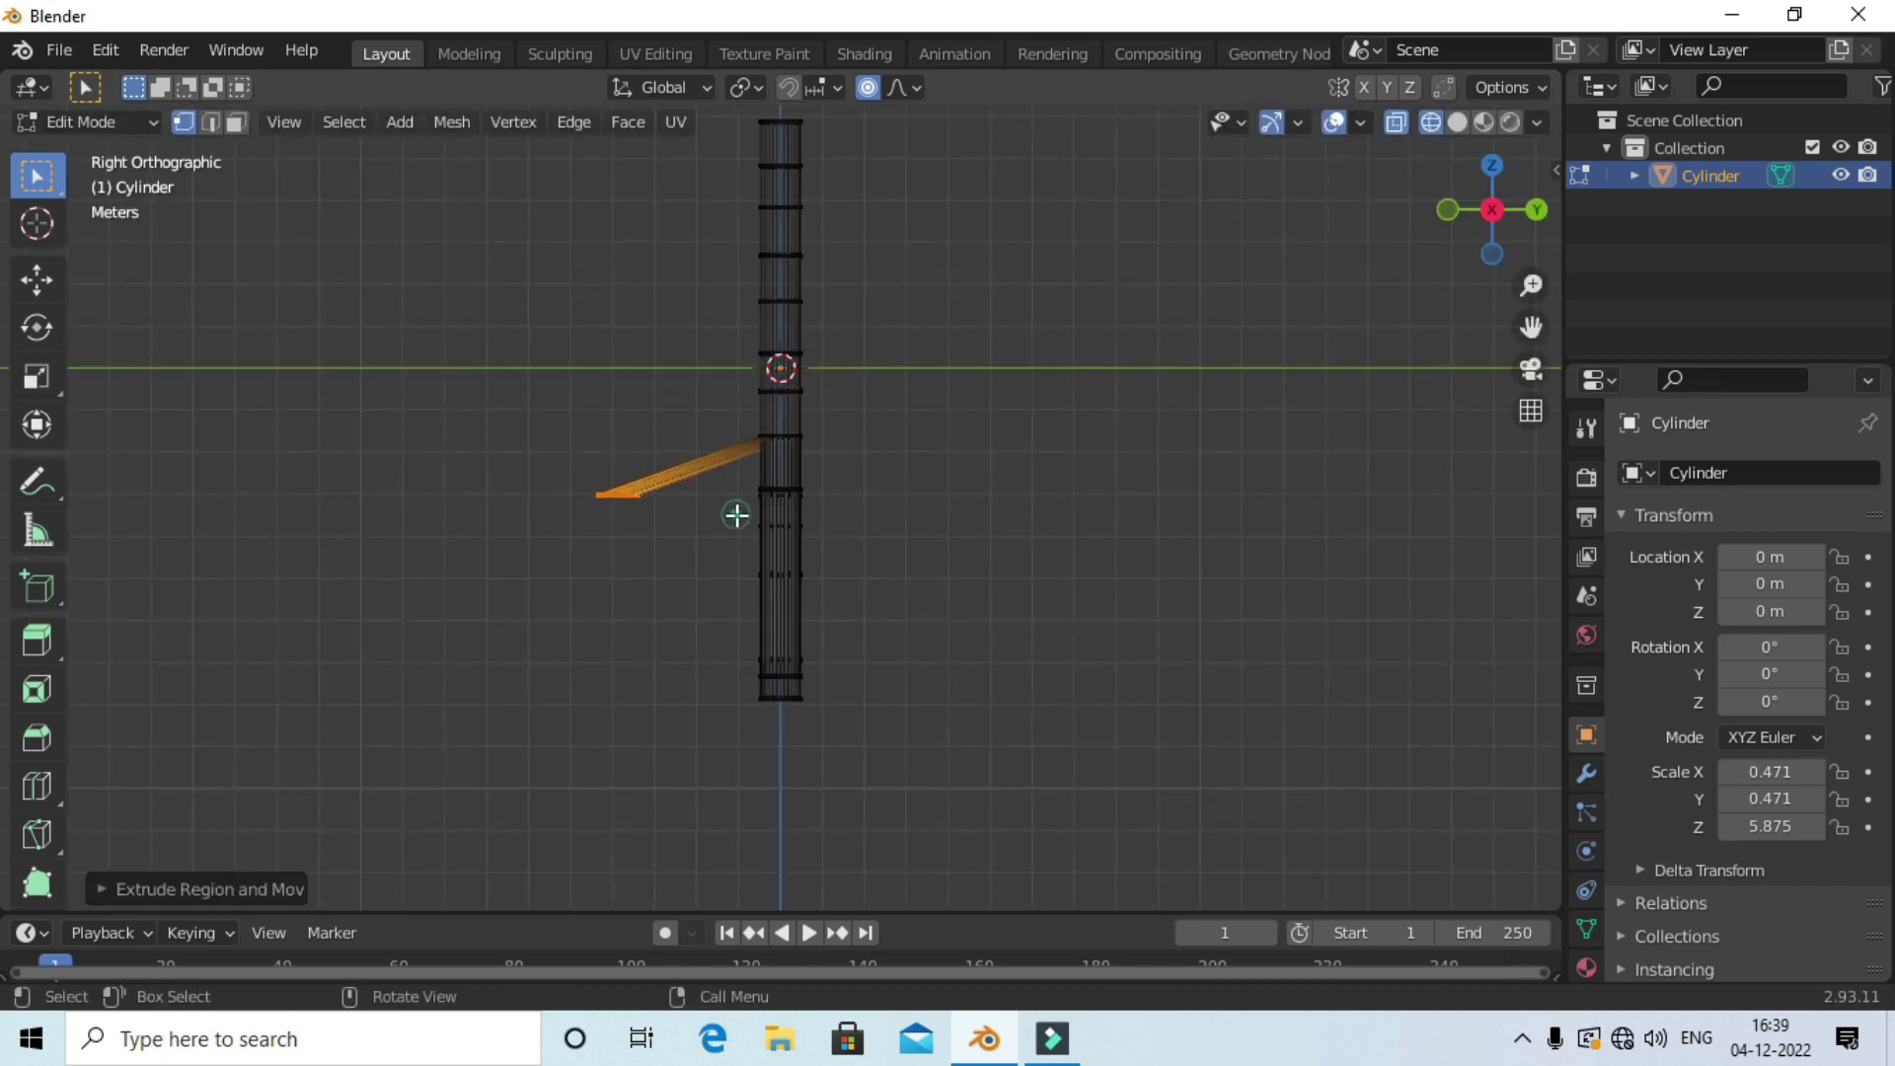
click(723, 705)
drag(554, 483, 663, 533)
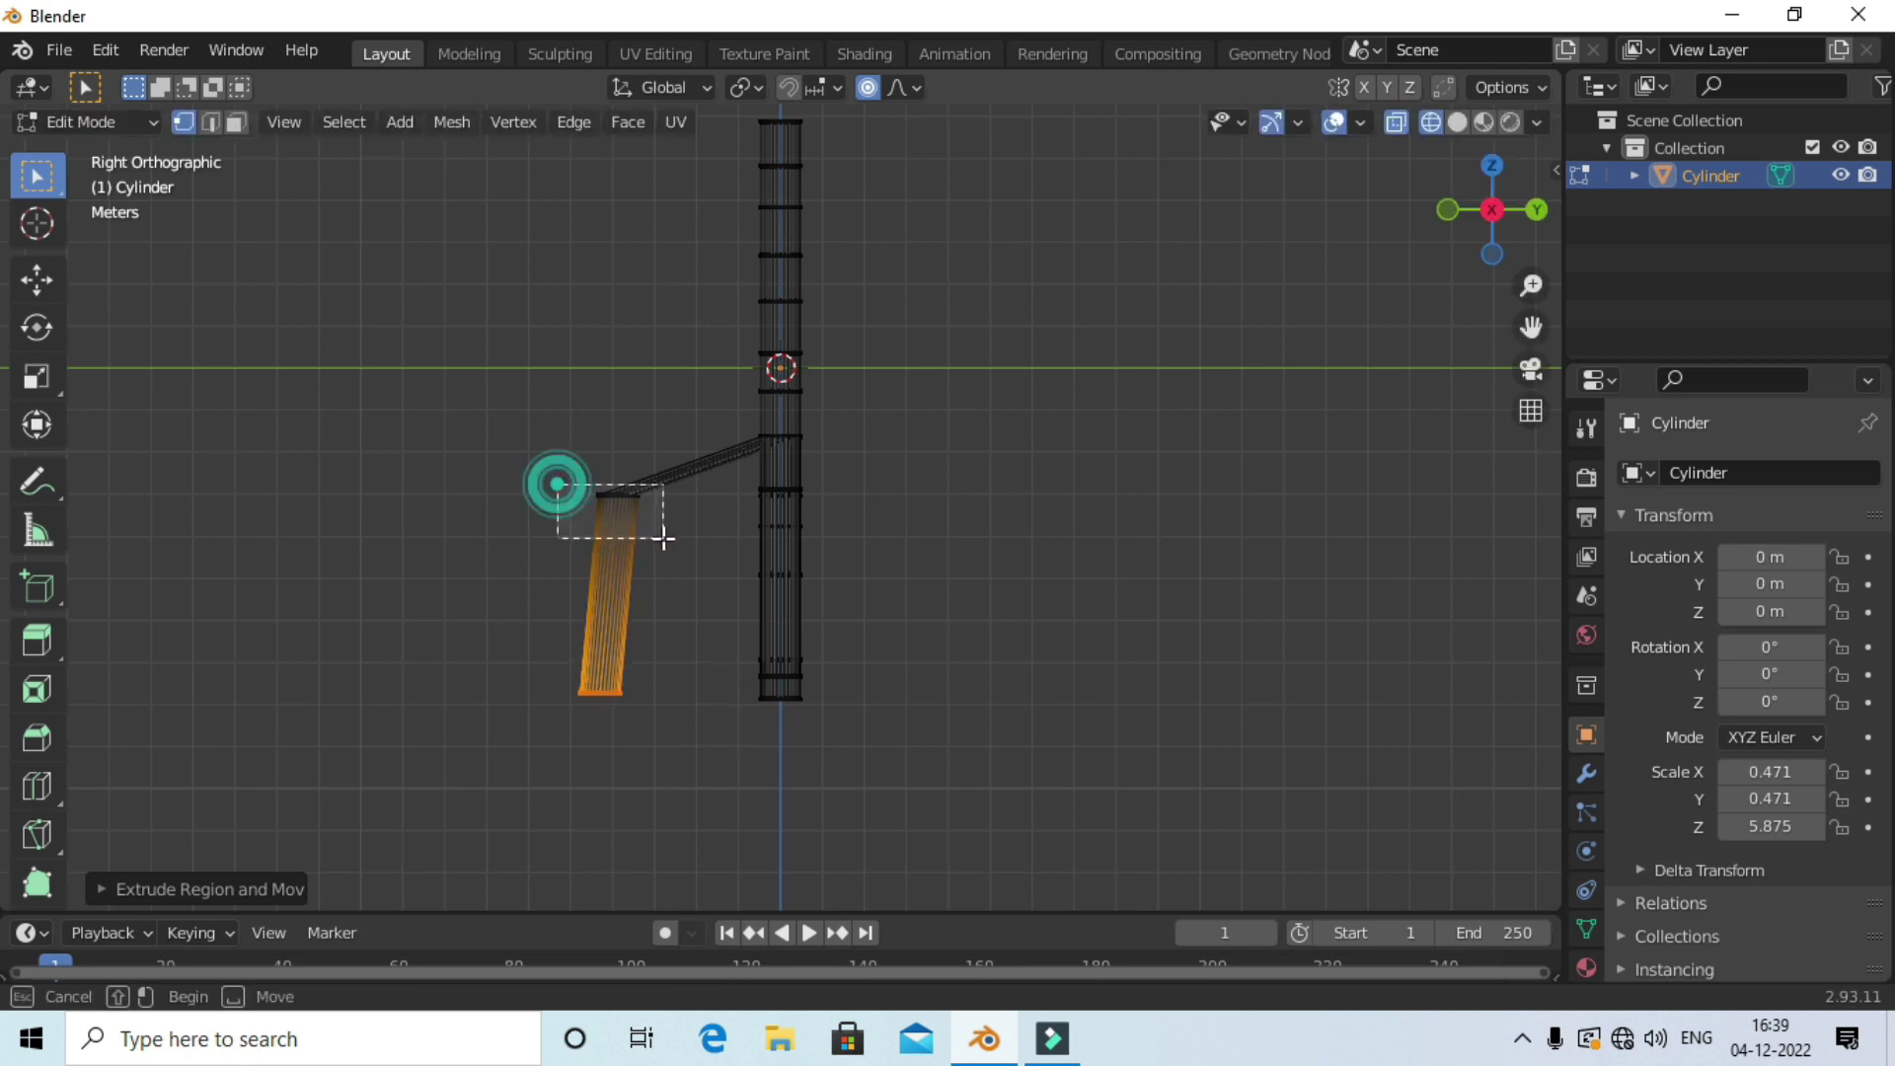
key(g)
click(689, 533)
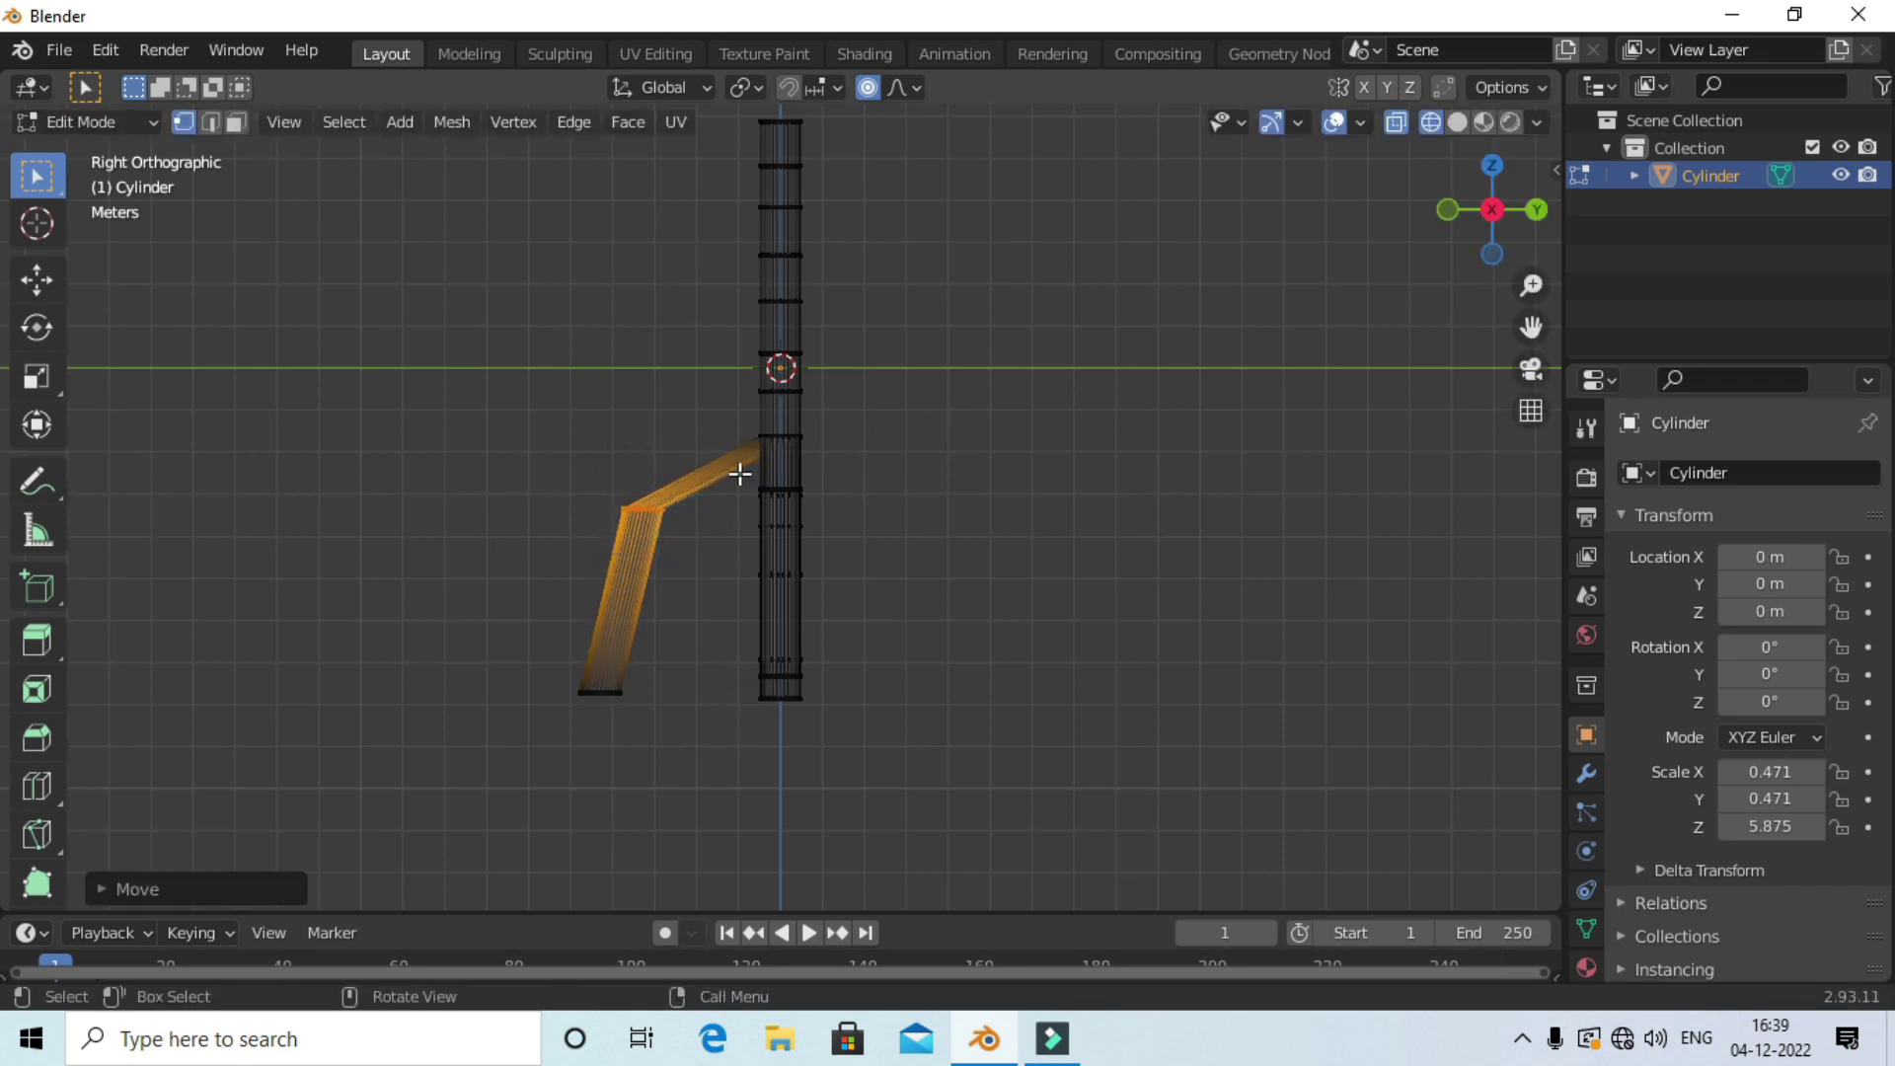
Extrude another diagonal branch near the origin, swing it down into a leg, then return to front view.
alt+click(800, 494)
alt+click(795, 392)
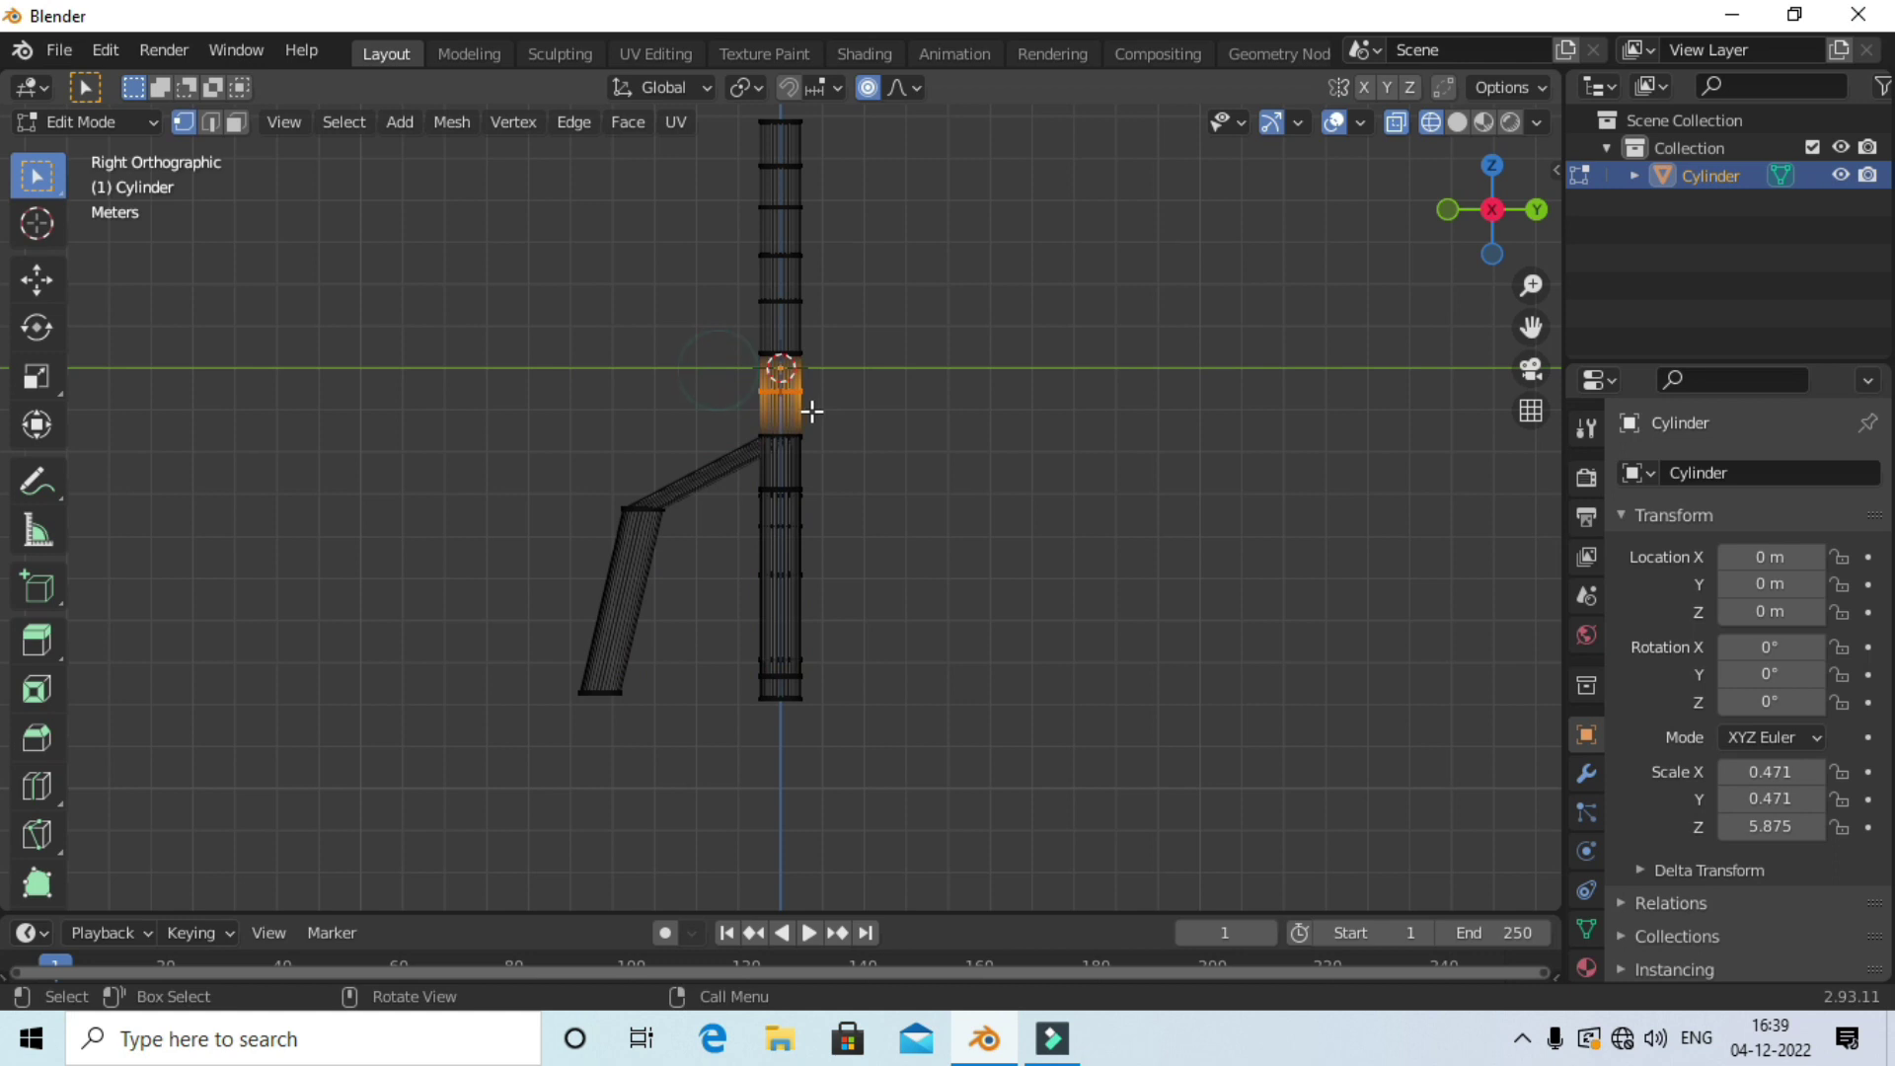
key(e)
click(921, 464)
key(g)
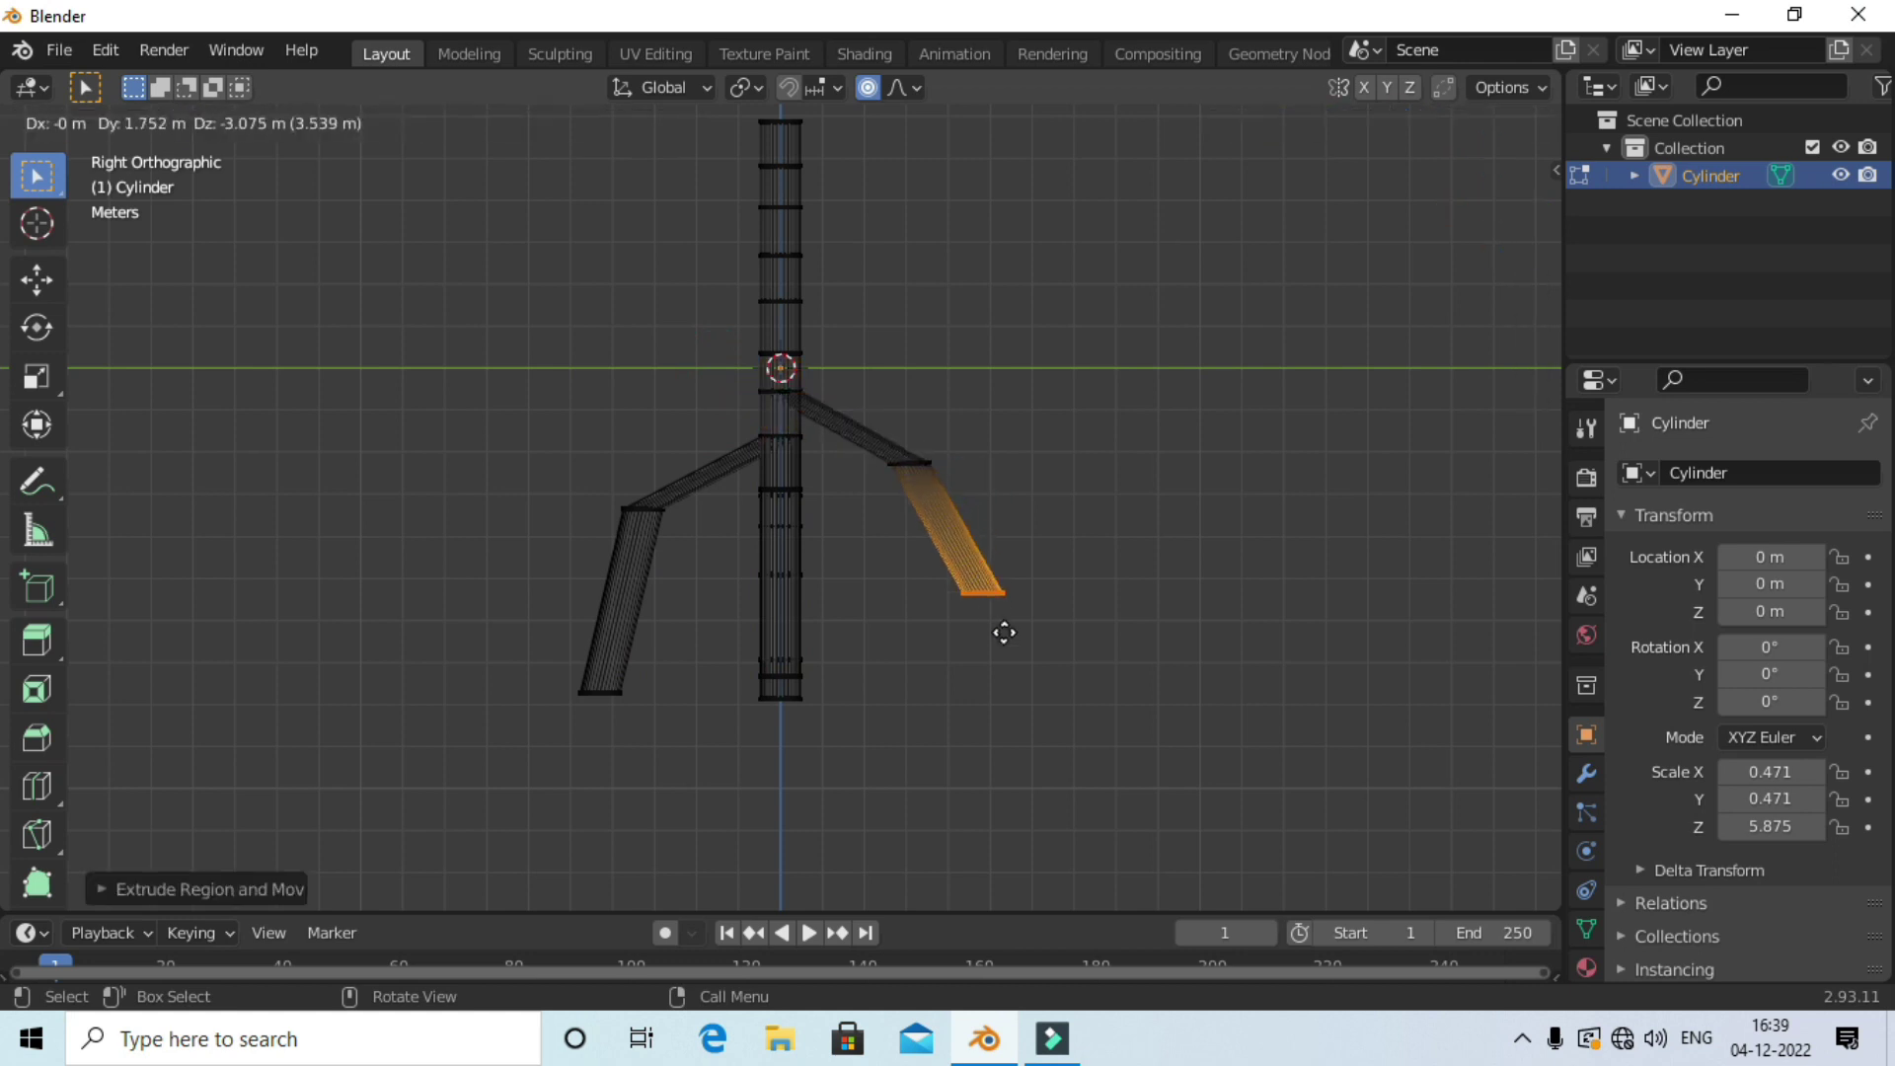
click(997, 691)
middle_drag(998, 697, 1002, 507)
key(KP_1)
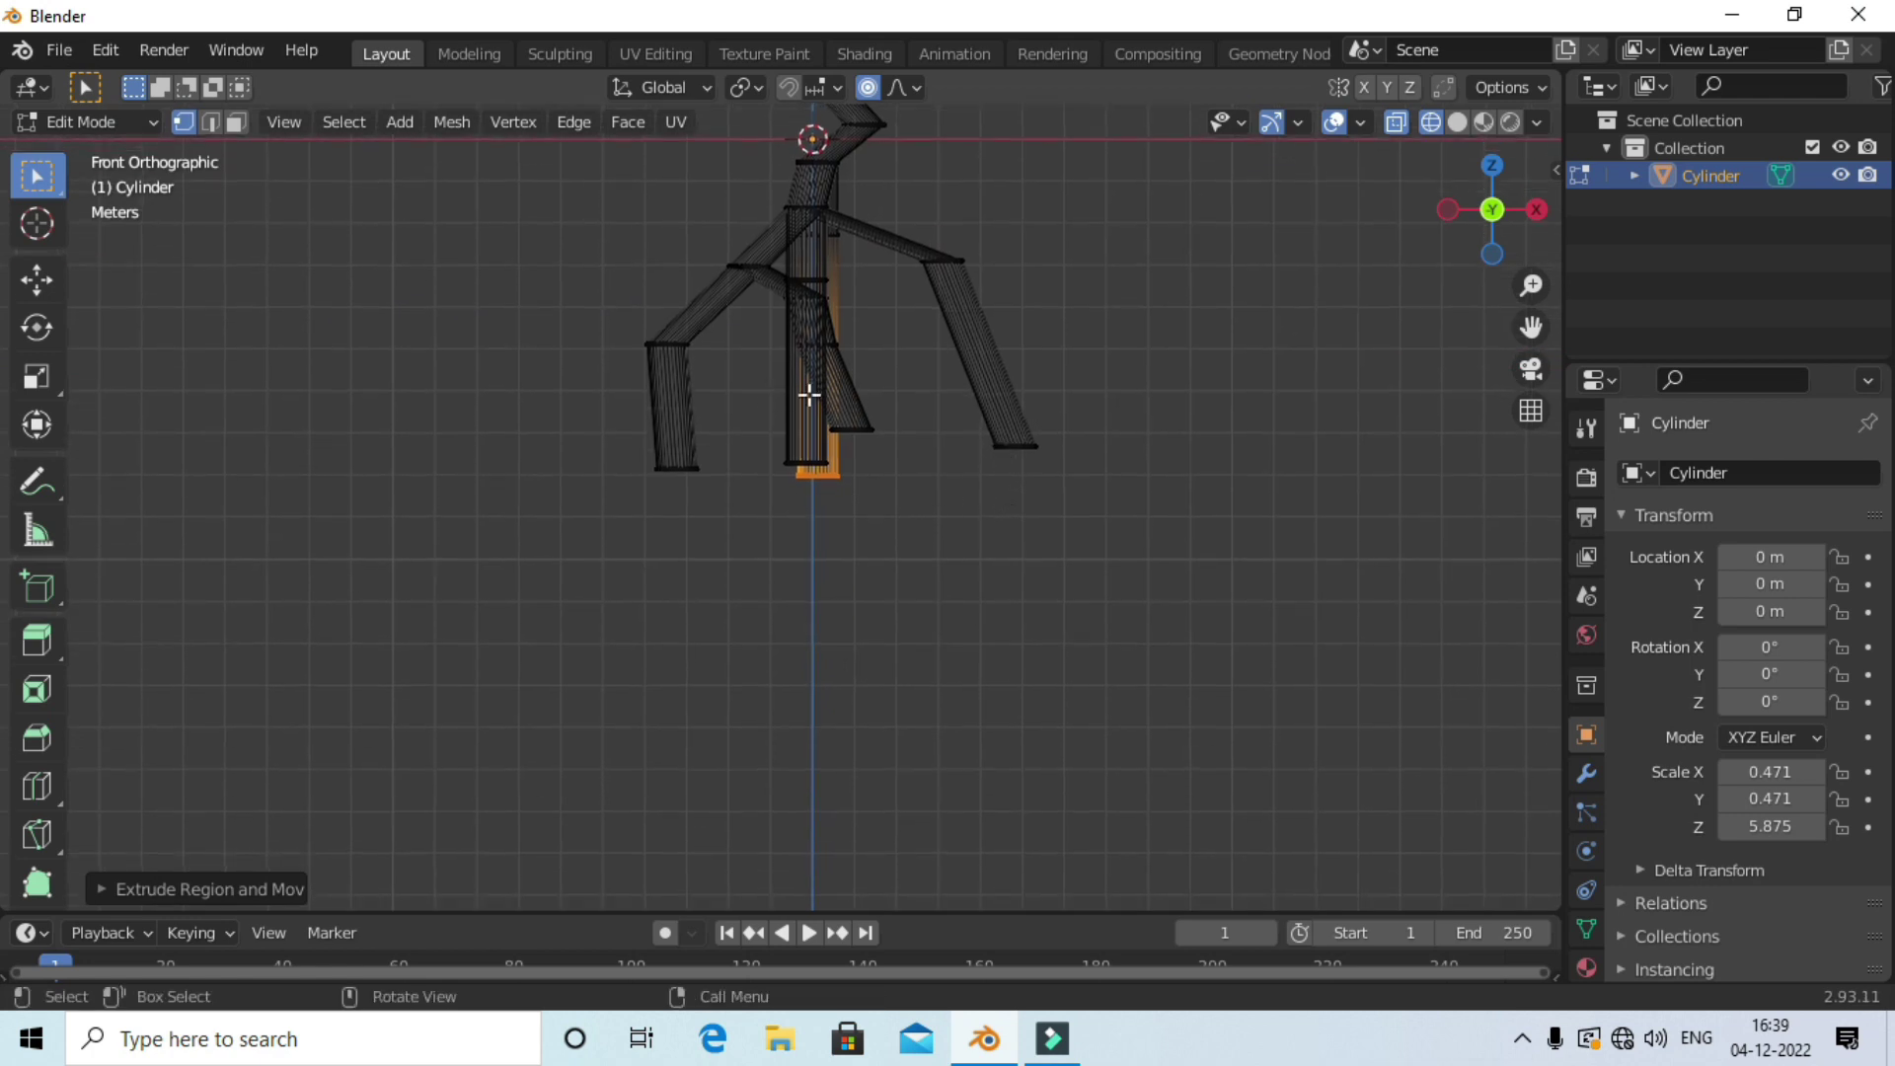
Scale down the bottom tips of the right and left legs into narrow points.
scroll(1073, 465, up, 4)
shift+middle_drag(1101, 424, 931, 522)
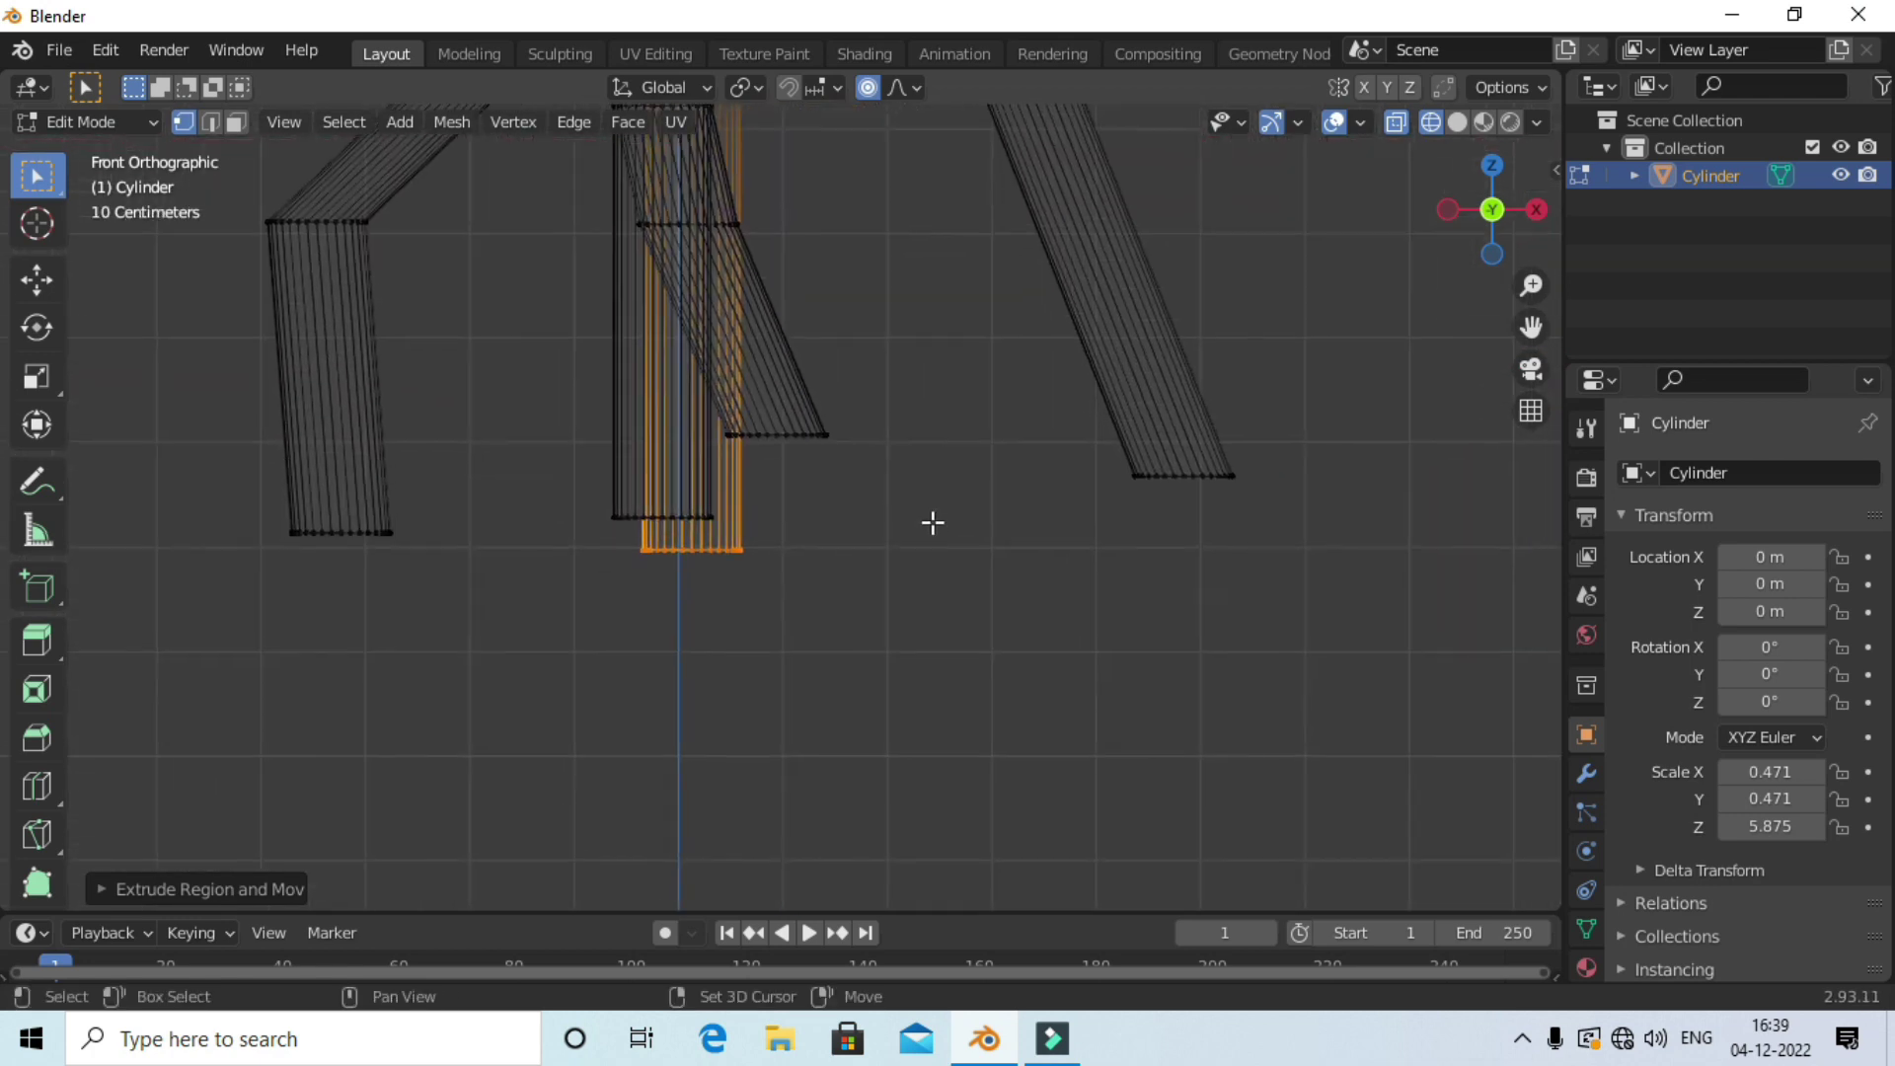
scroll(933, 503, down, 2)
drag(909, 424, 1190, 627)
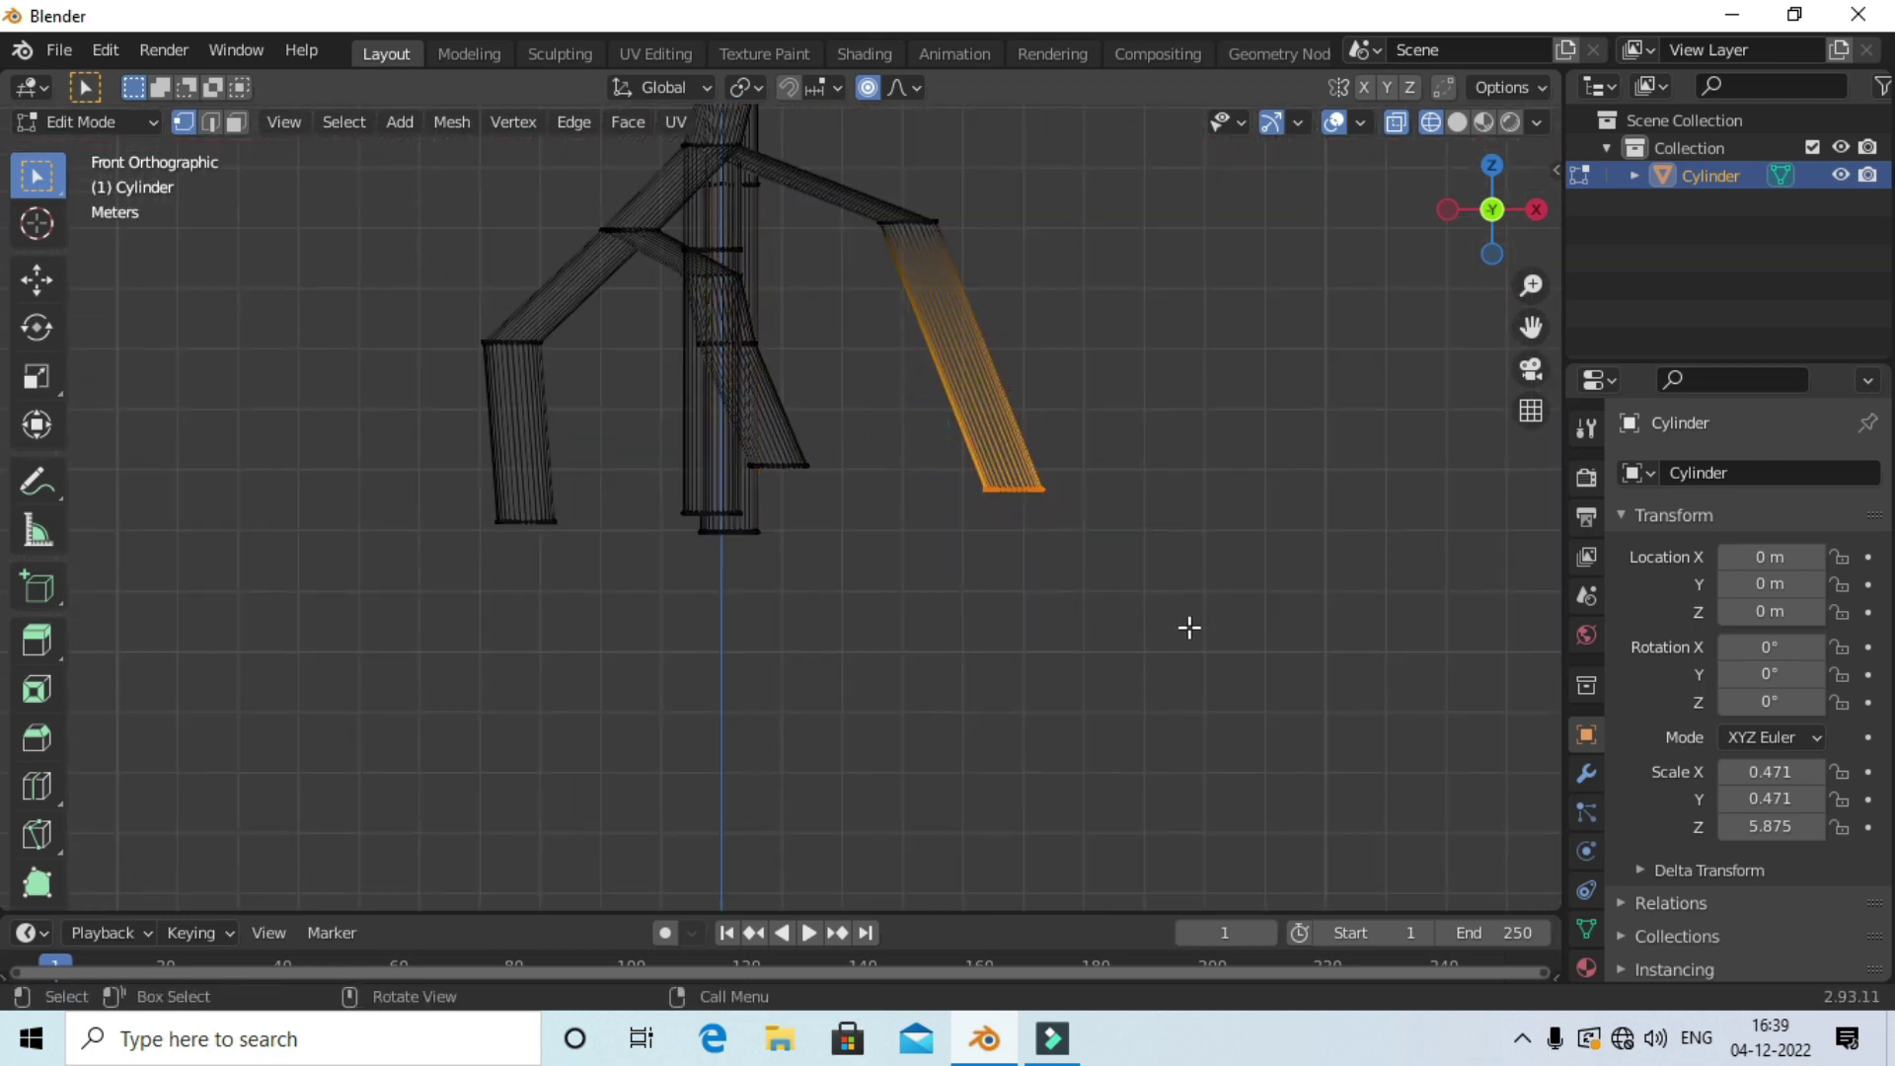
key(s)
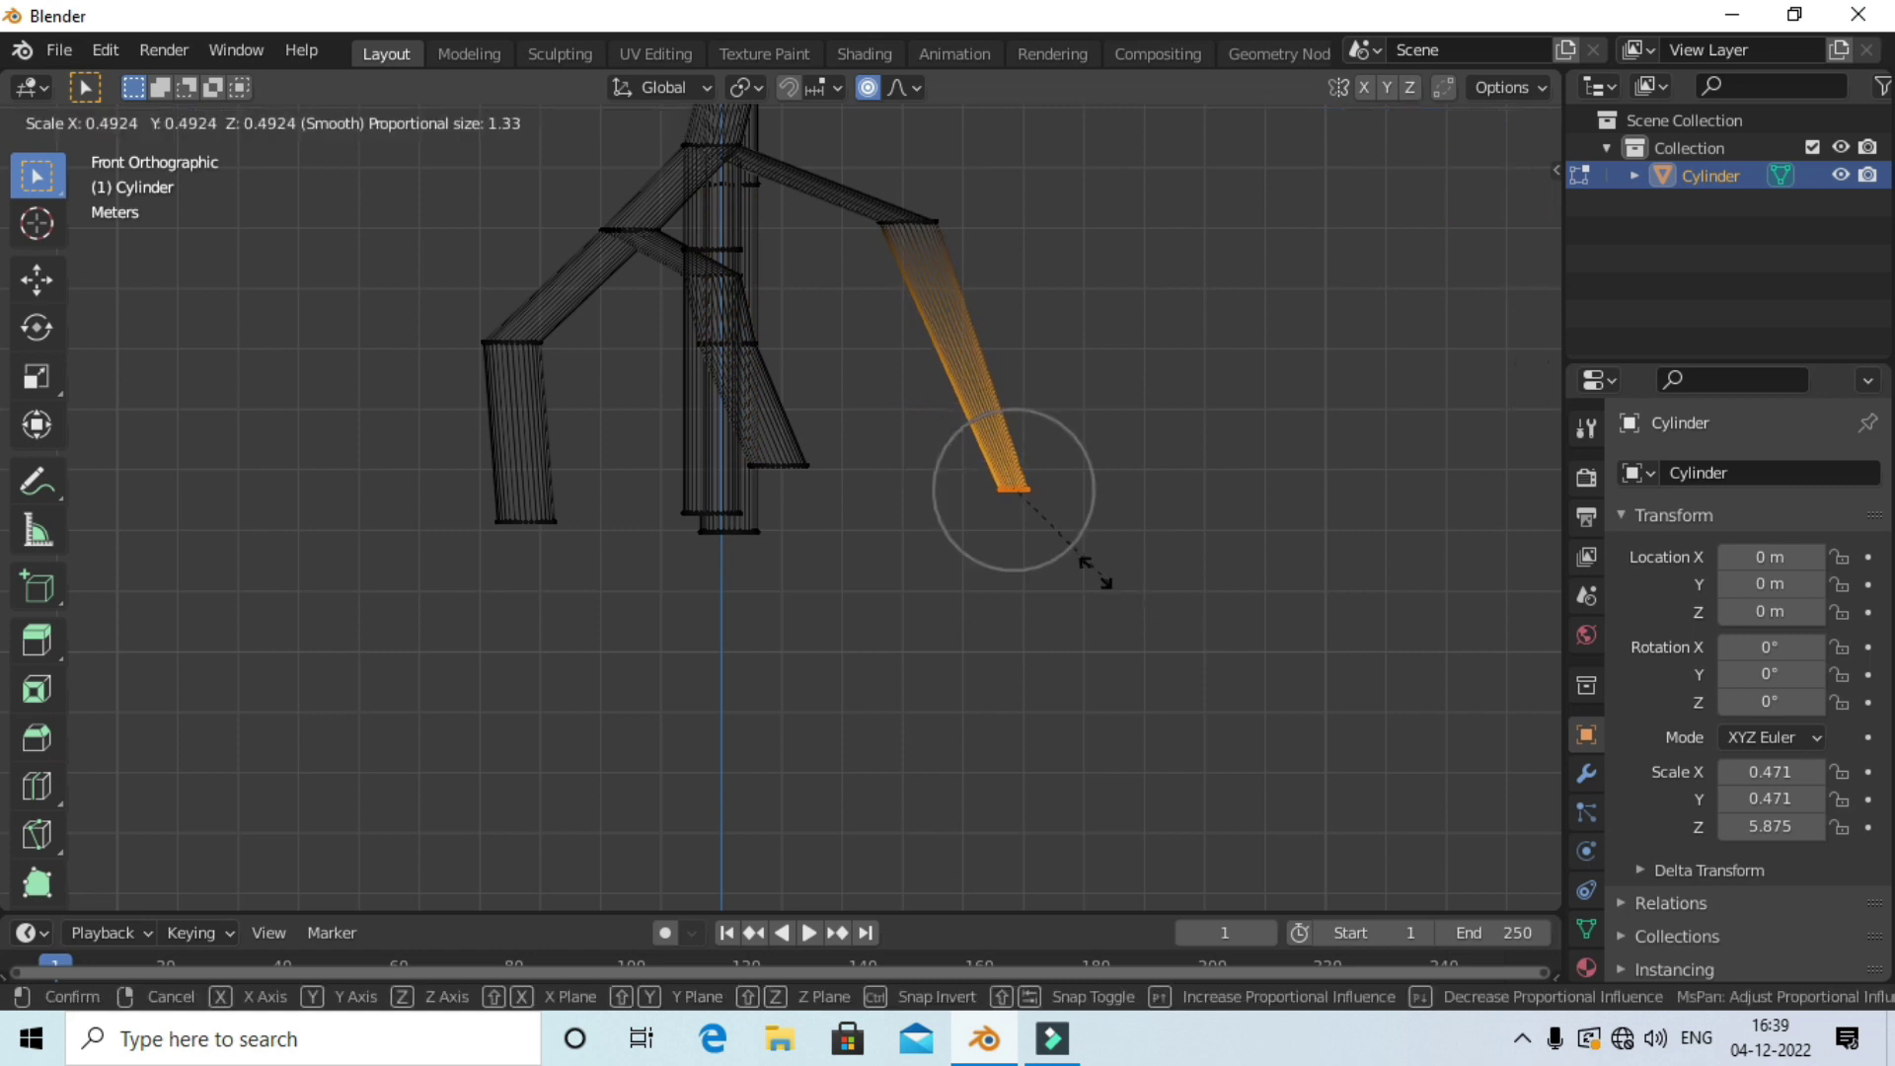
click(1057, 542)
drag(402, 463, 636, 604)
key(s)
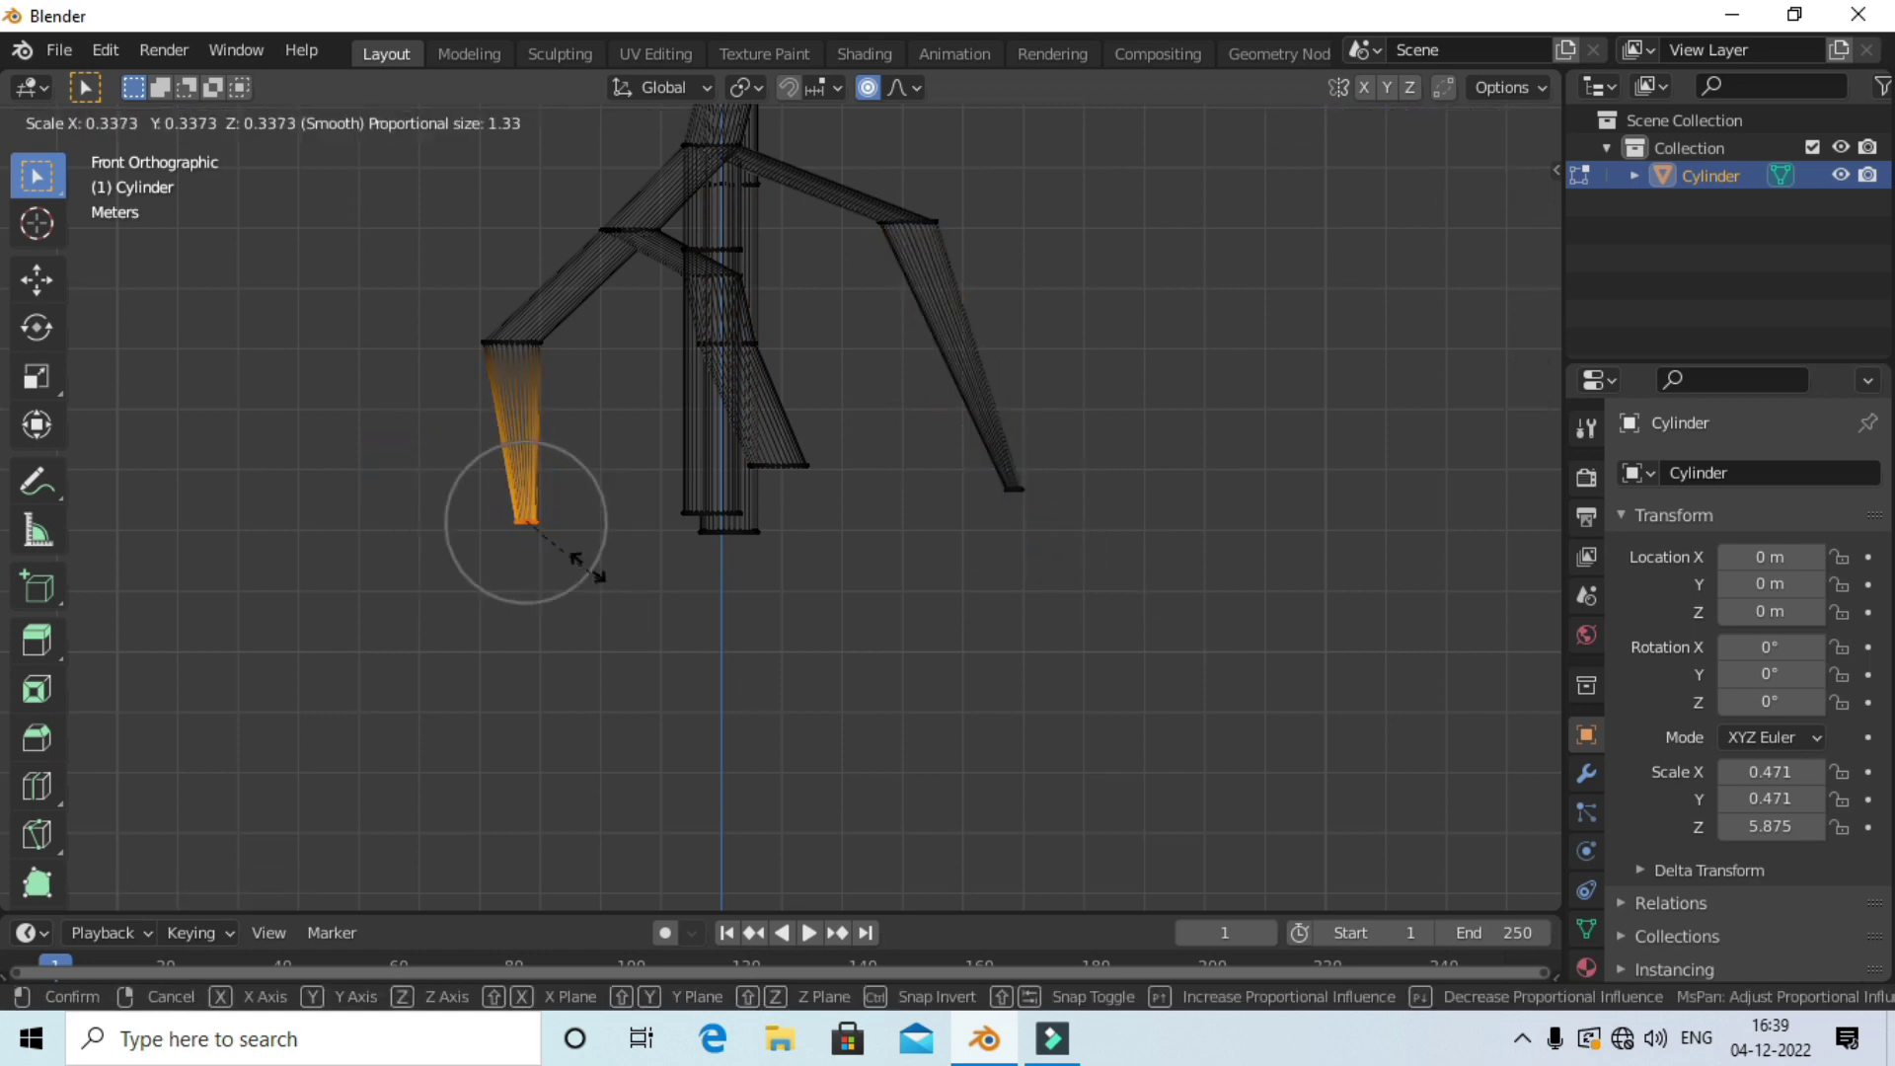
click(593, 571)
Taper the middle, inner right and outer left branch tips, then center the bolt in front view.
middle_drag(592, 571, 725, 478)
mouse_move(703, 381)
mouse_down()
mouse_move(838, 550)
mouse_move(981, 588)
mouse_up()
key(s)
click(782, 508)
key(s)
click(969, 592)
drag(424, 457, 553, 571)
key(s)
click(538, 555)
key(KP_1)
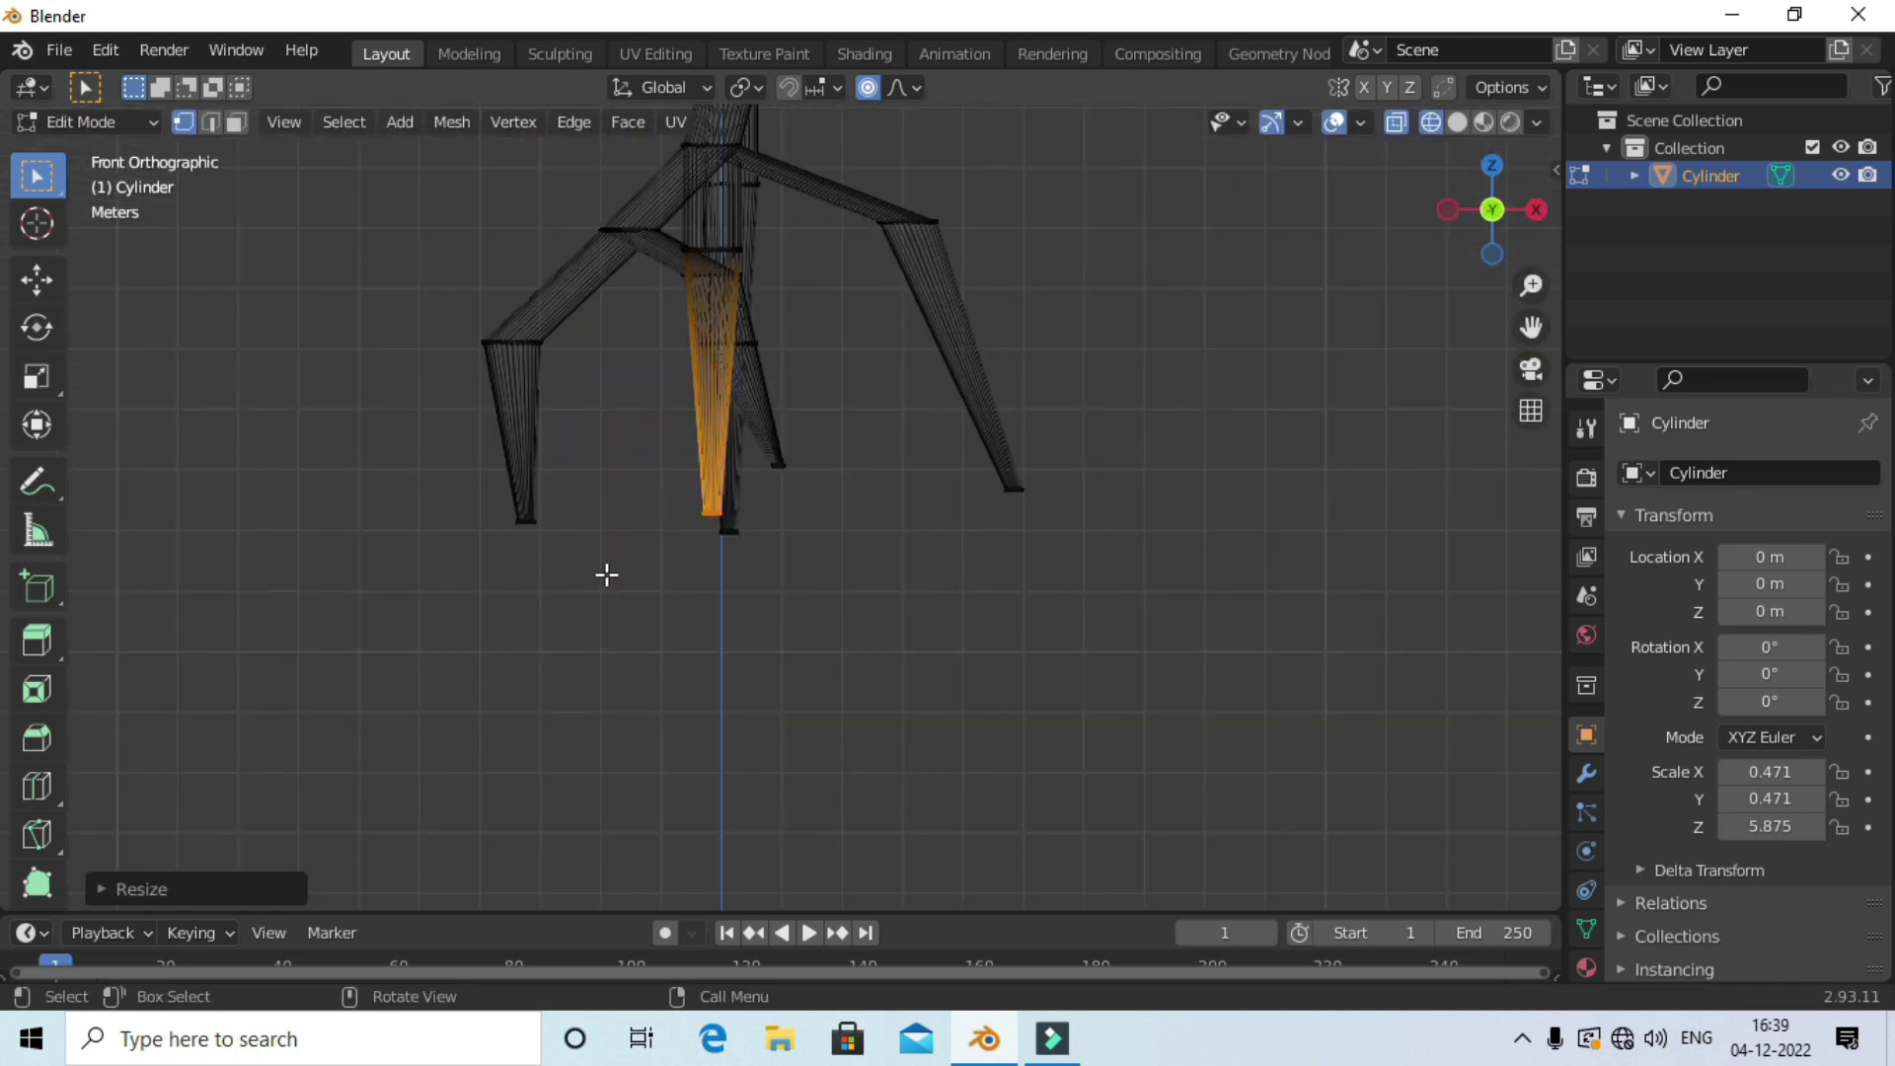
scroll(607, 575, down, 3)
shift+middle_drag(935, 504, 950, 461)
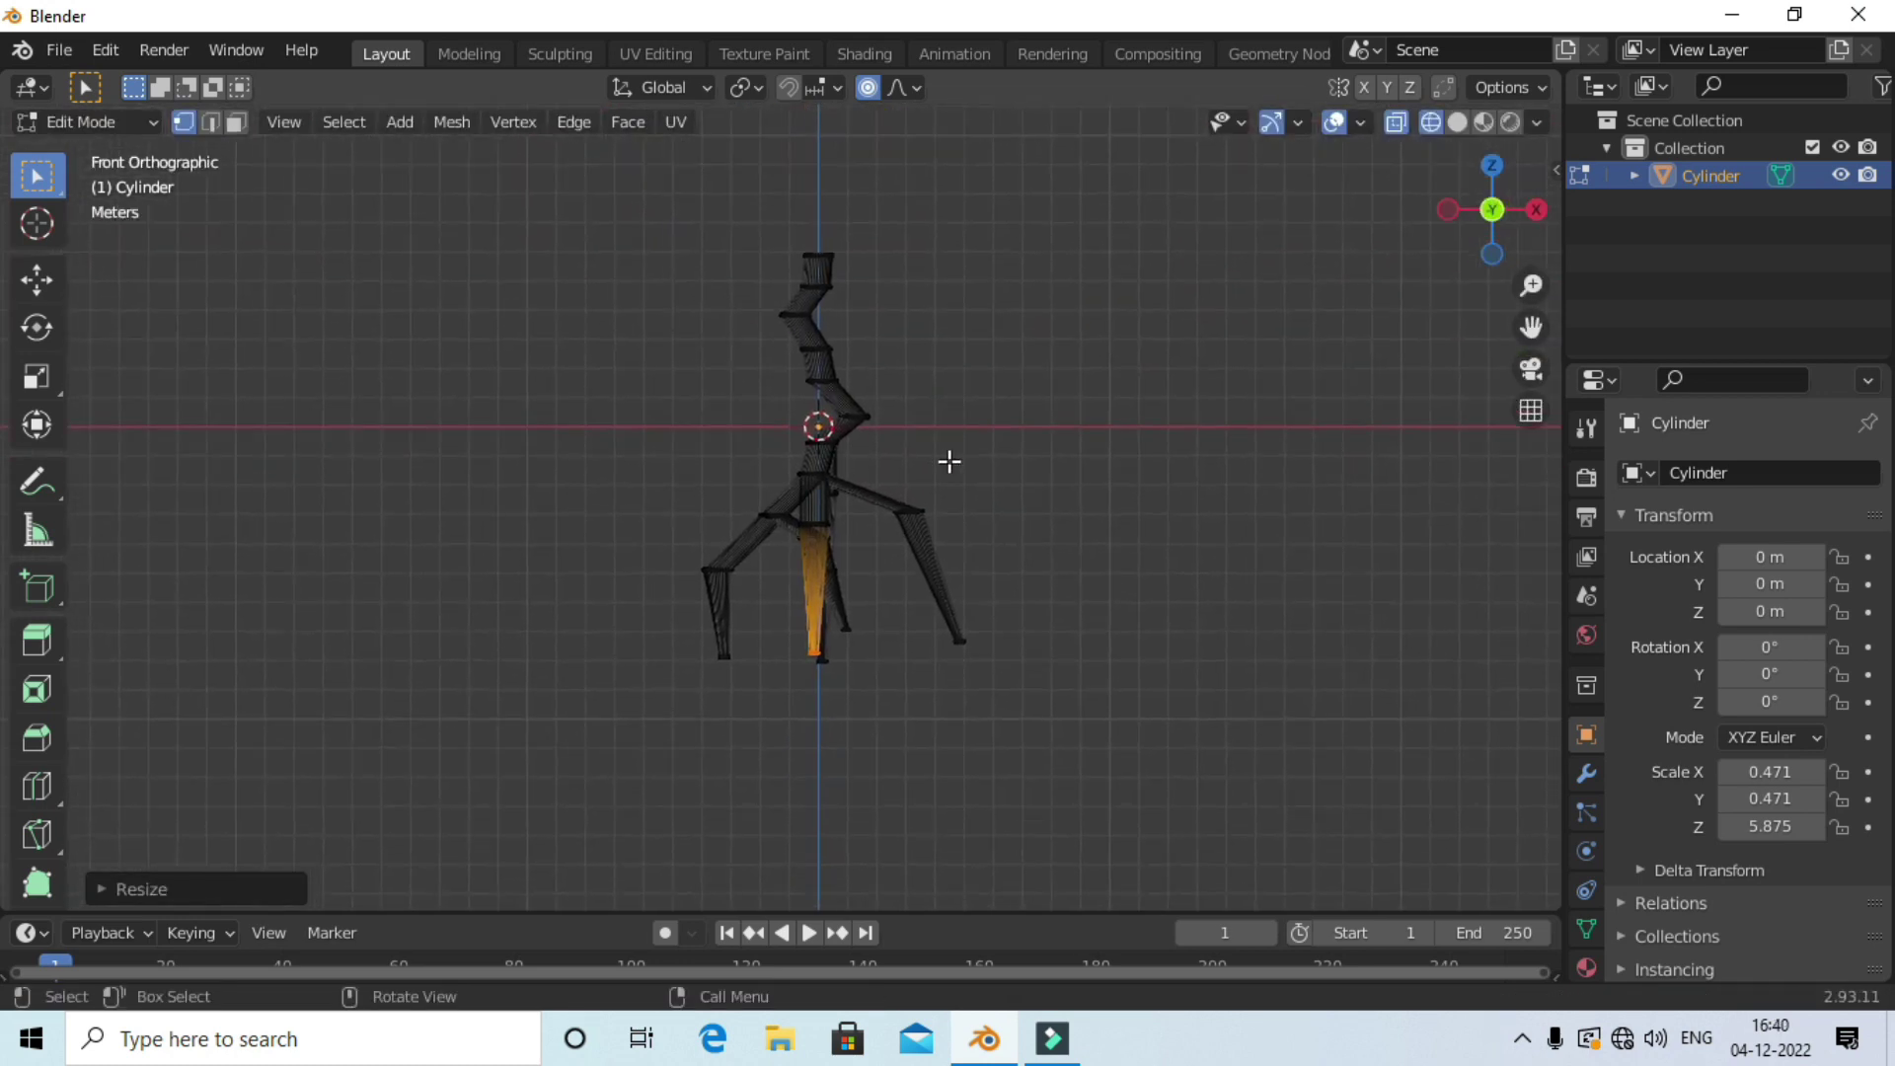
In Object Mode with solid shading, stretch the bolt to Z scale 10.594 and open the Add Modifier menu.
key(Tab)
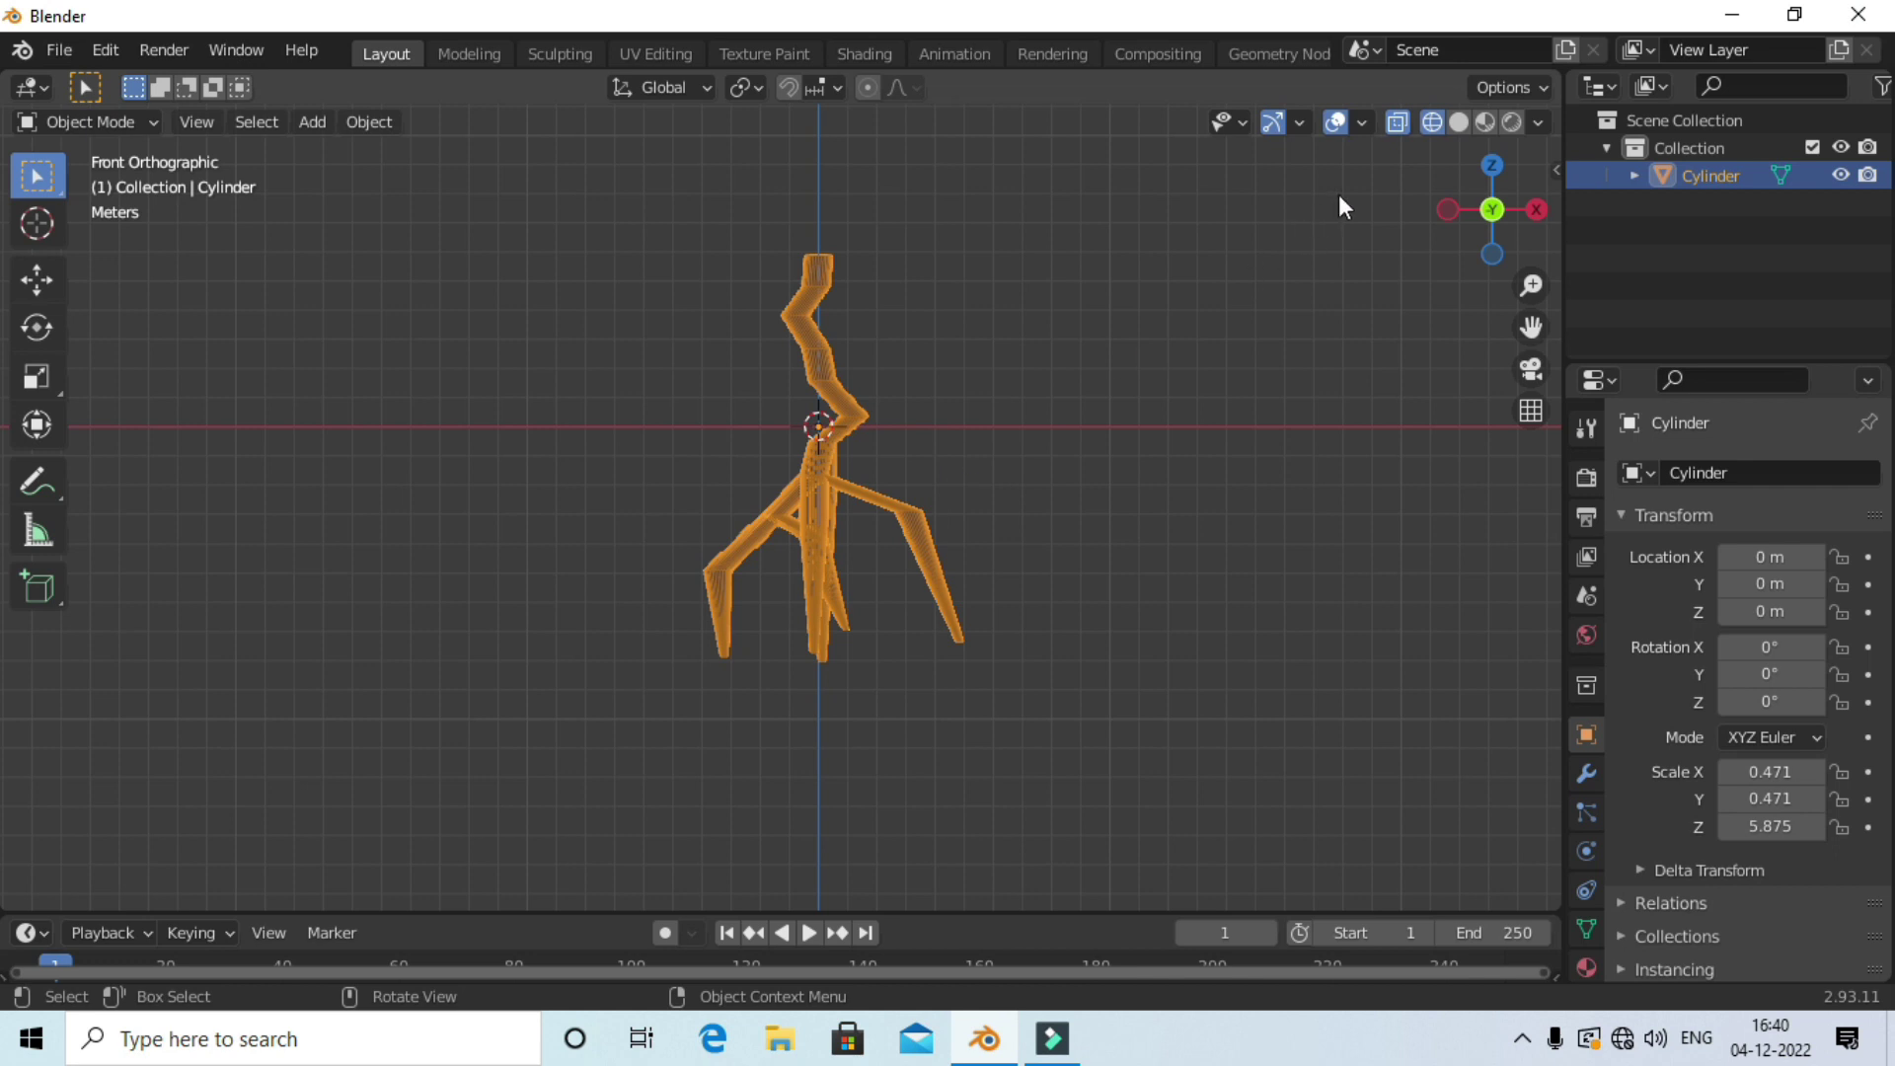
click(1459, 122)
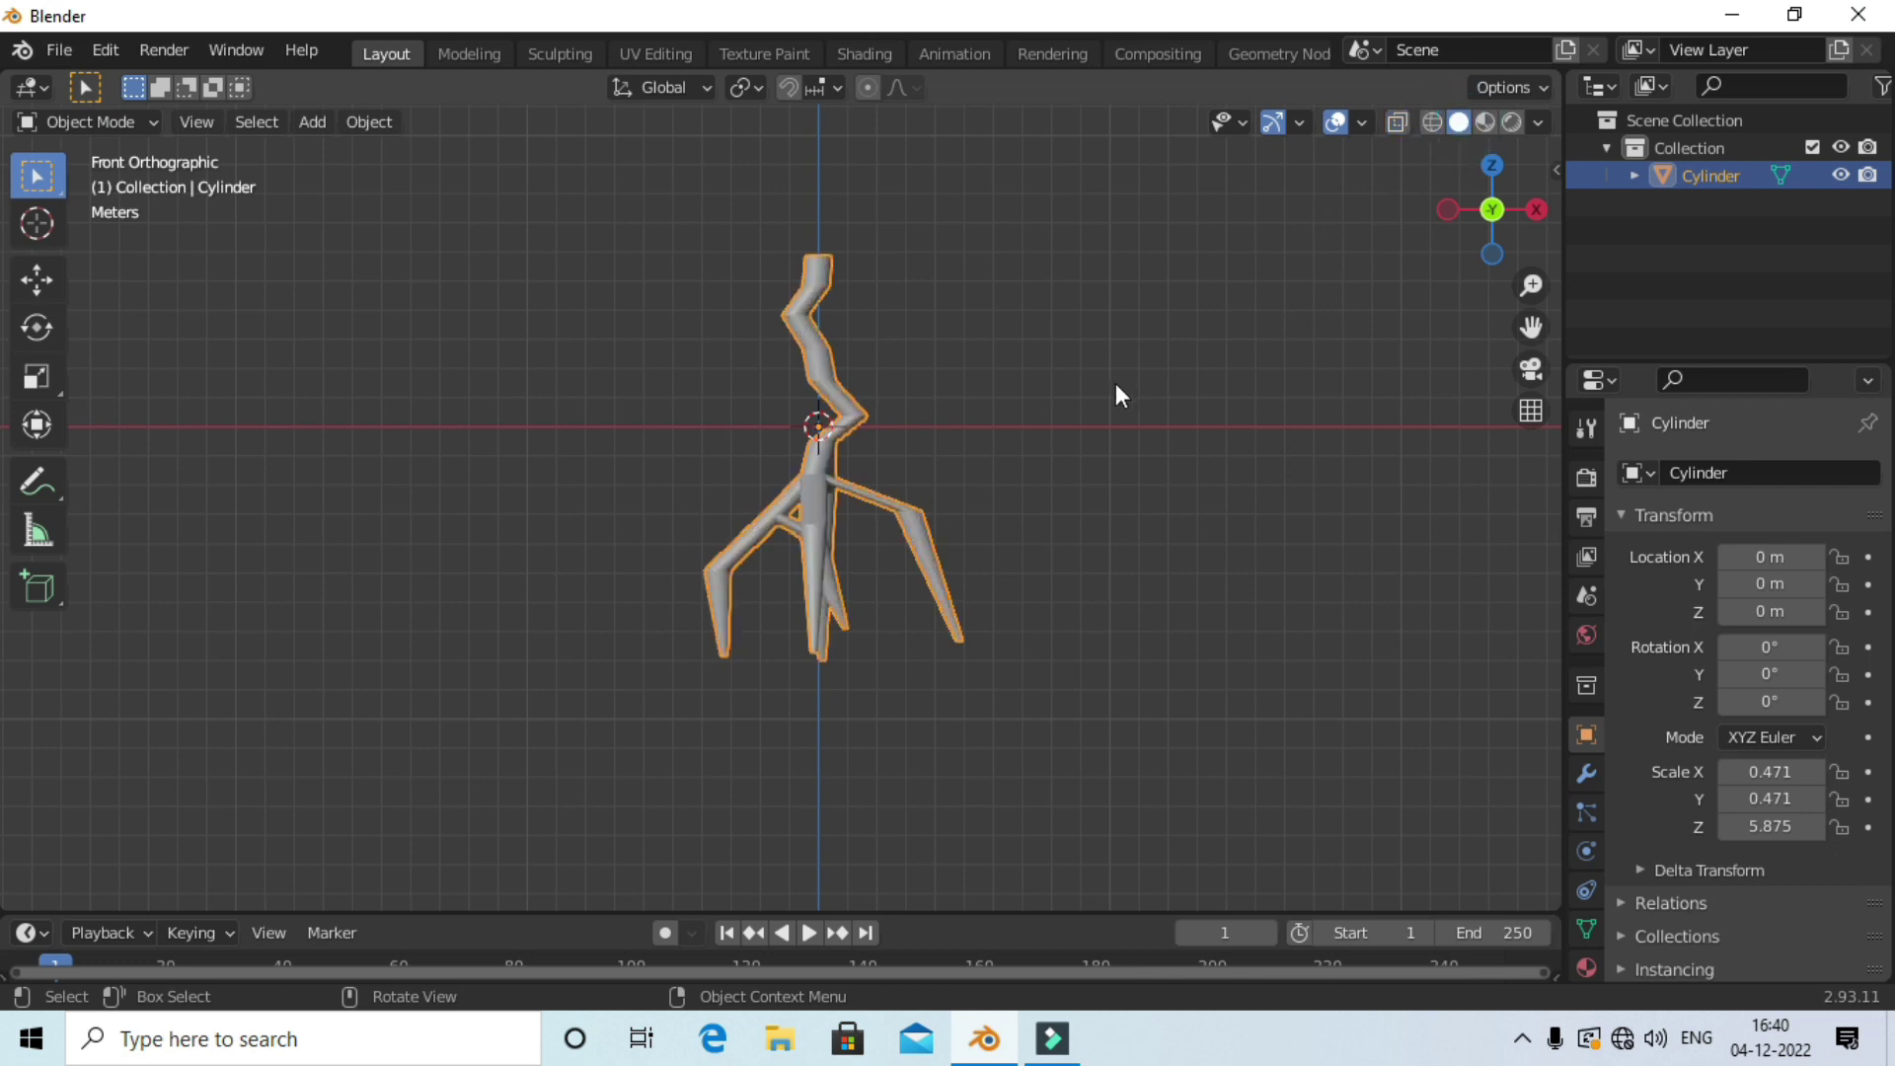
key(s)
key(z)
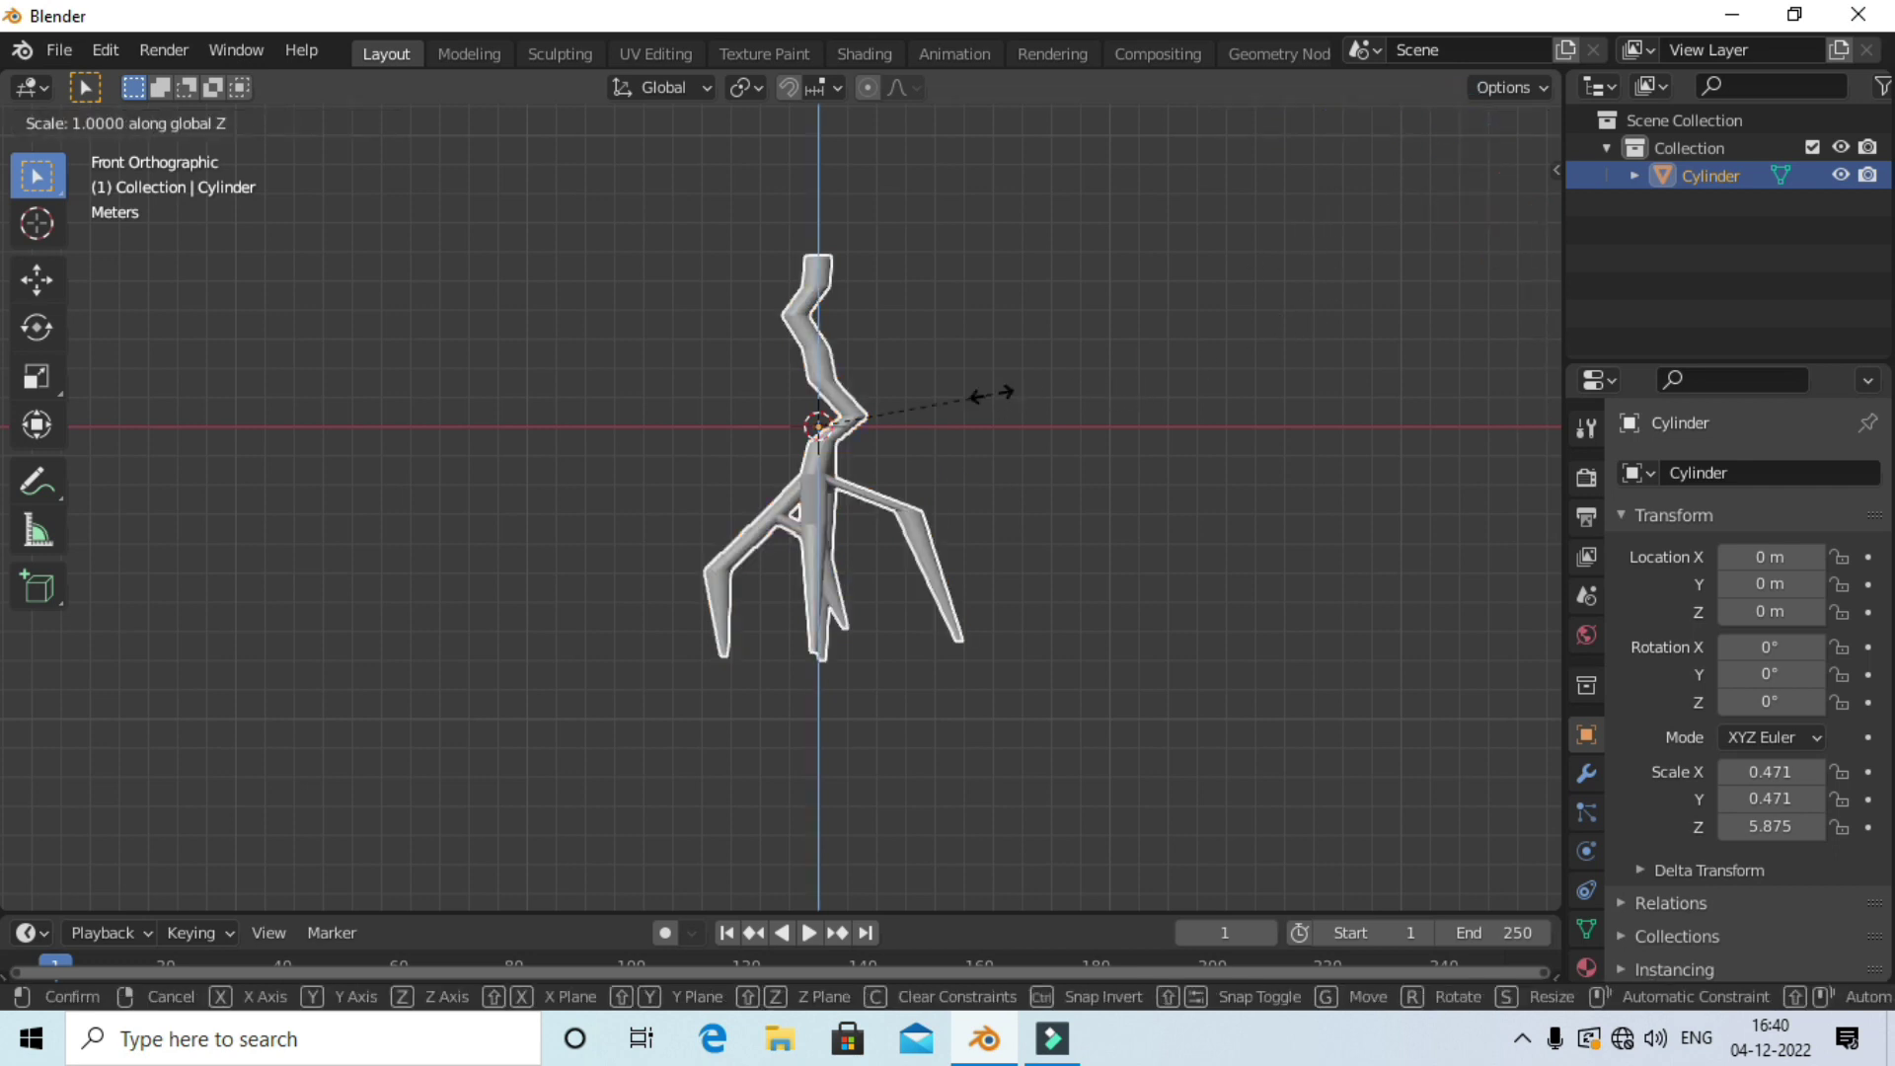
click(1125, 481)
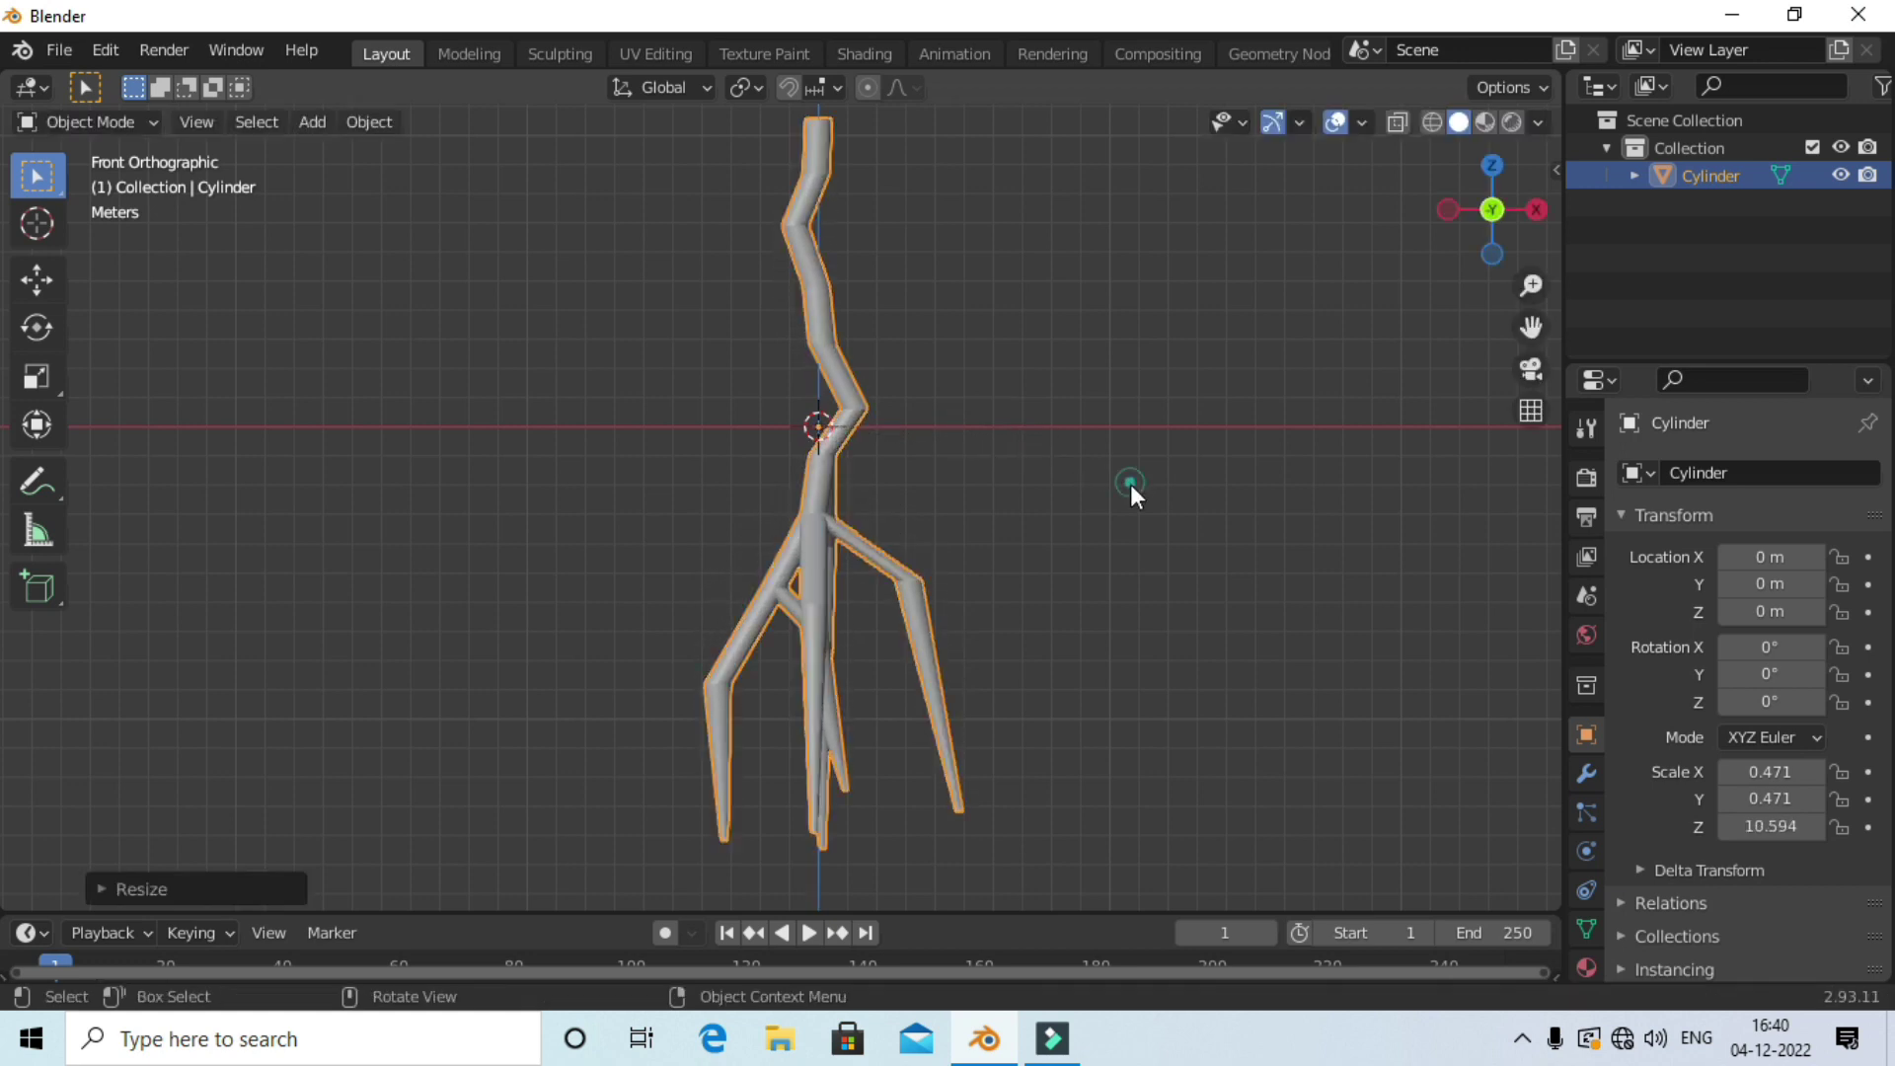
mouse_move(1145, 455)
middle_down()
mouse_move(968, 445)
mouse_move(1061, 452)
middle_up()
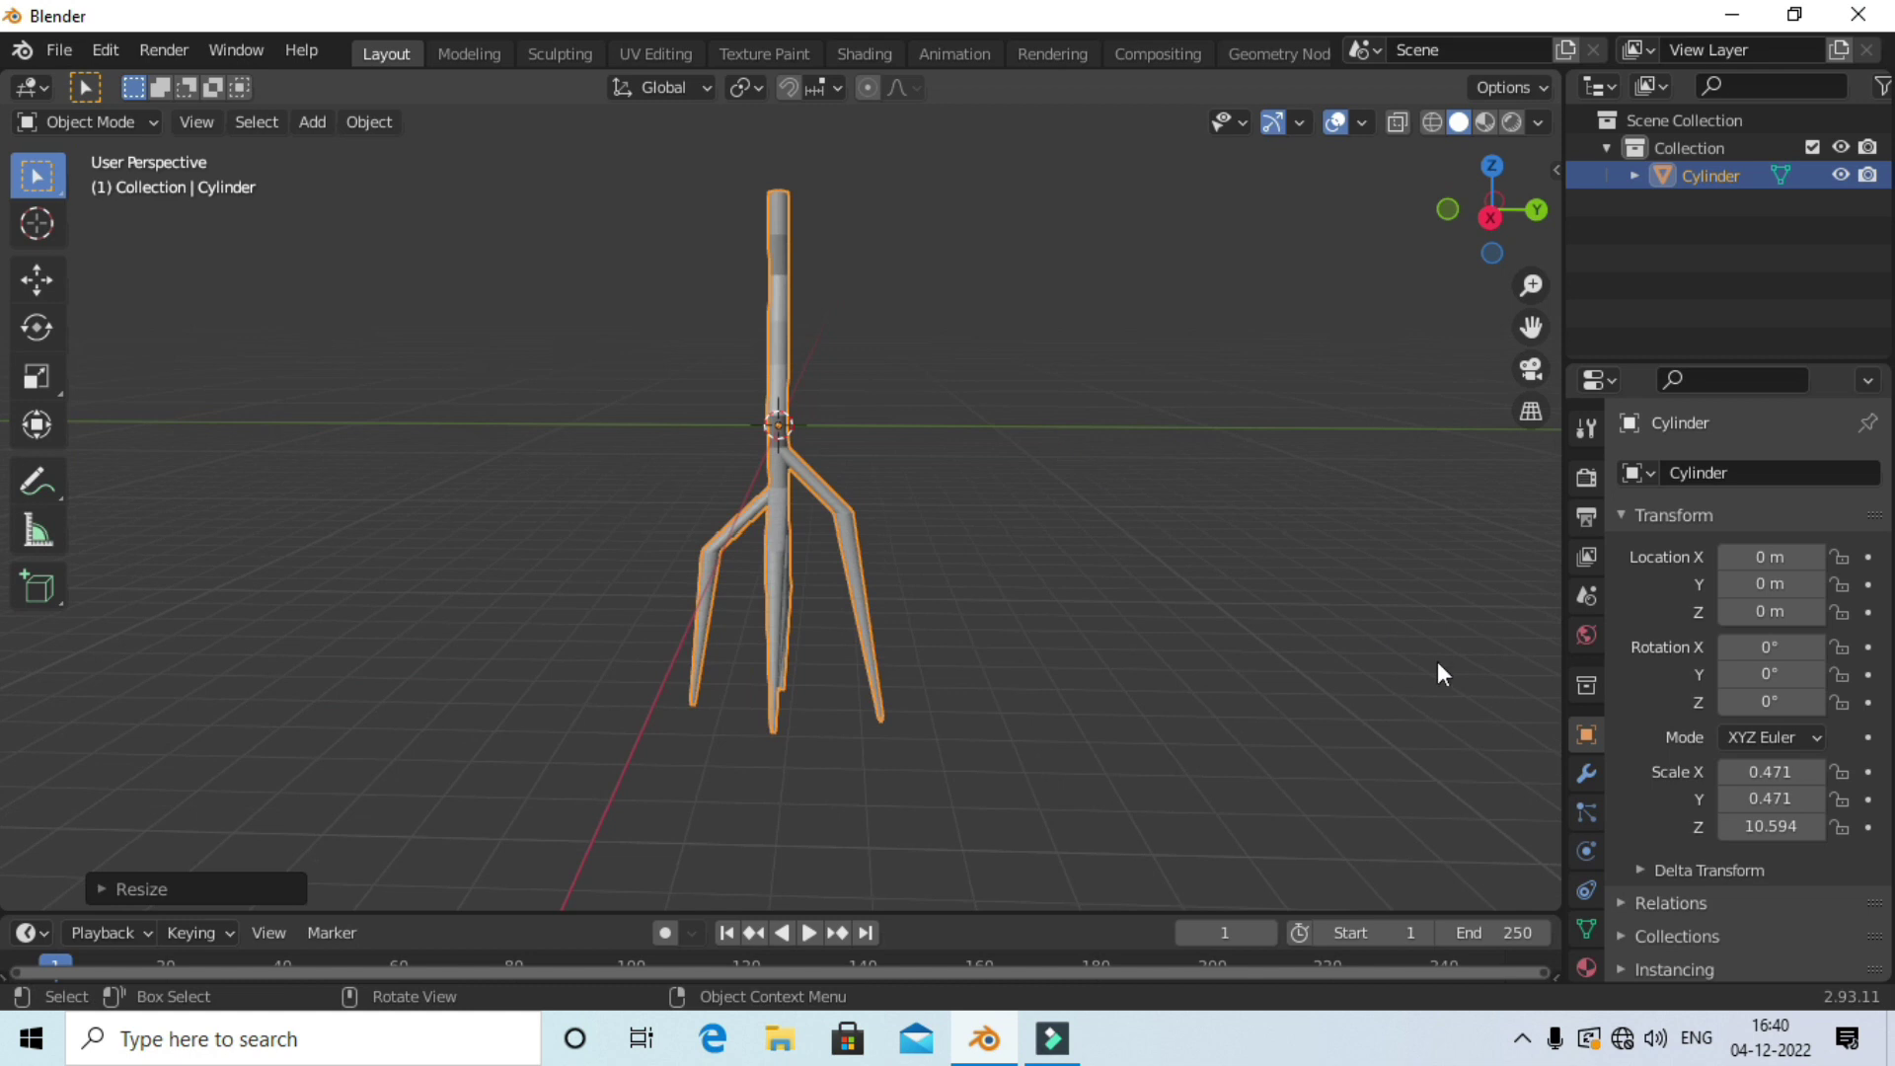
click(1595, 774)
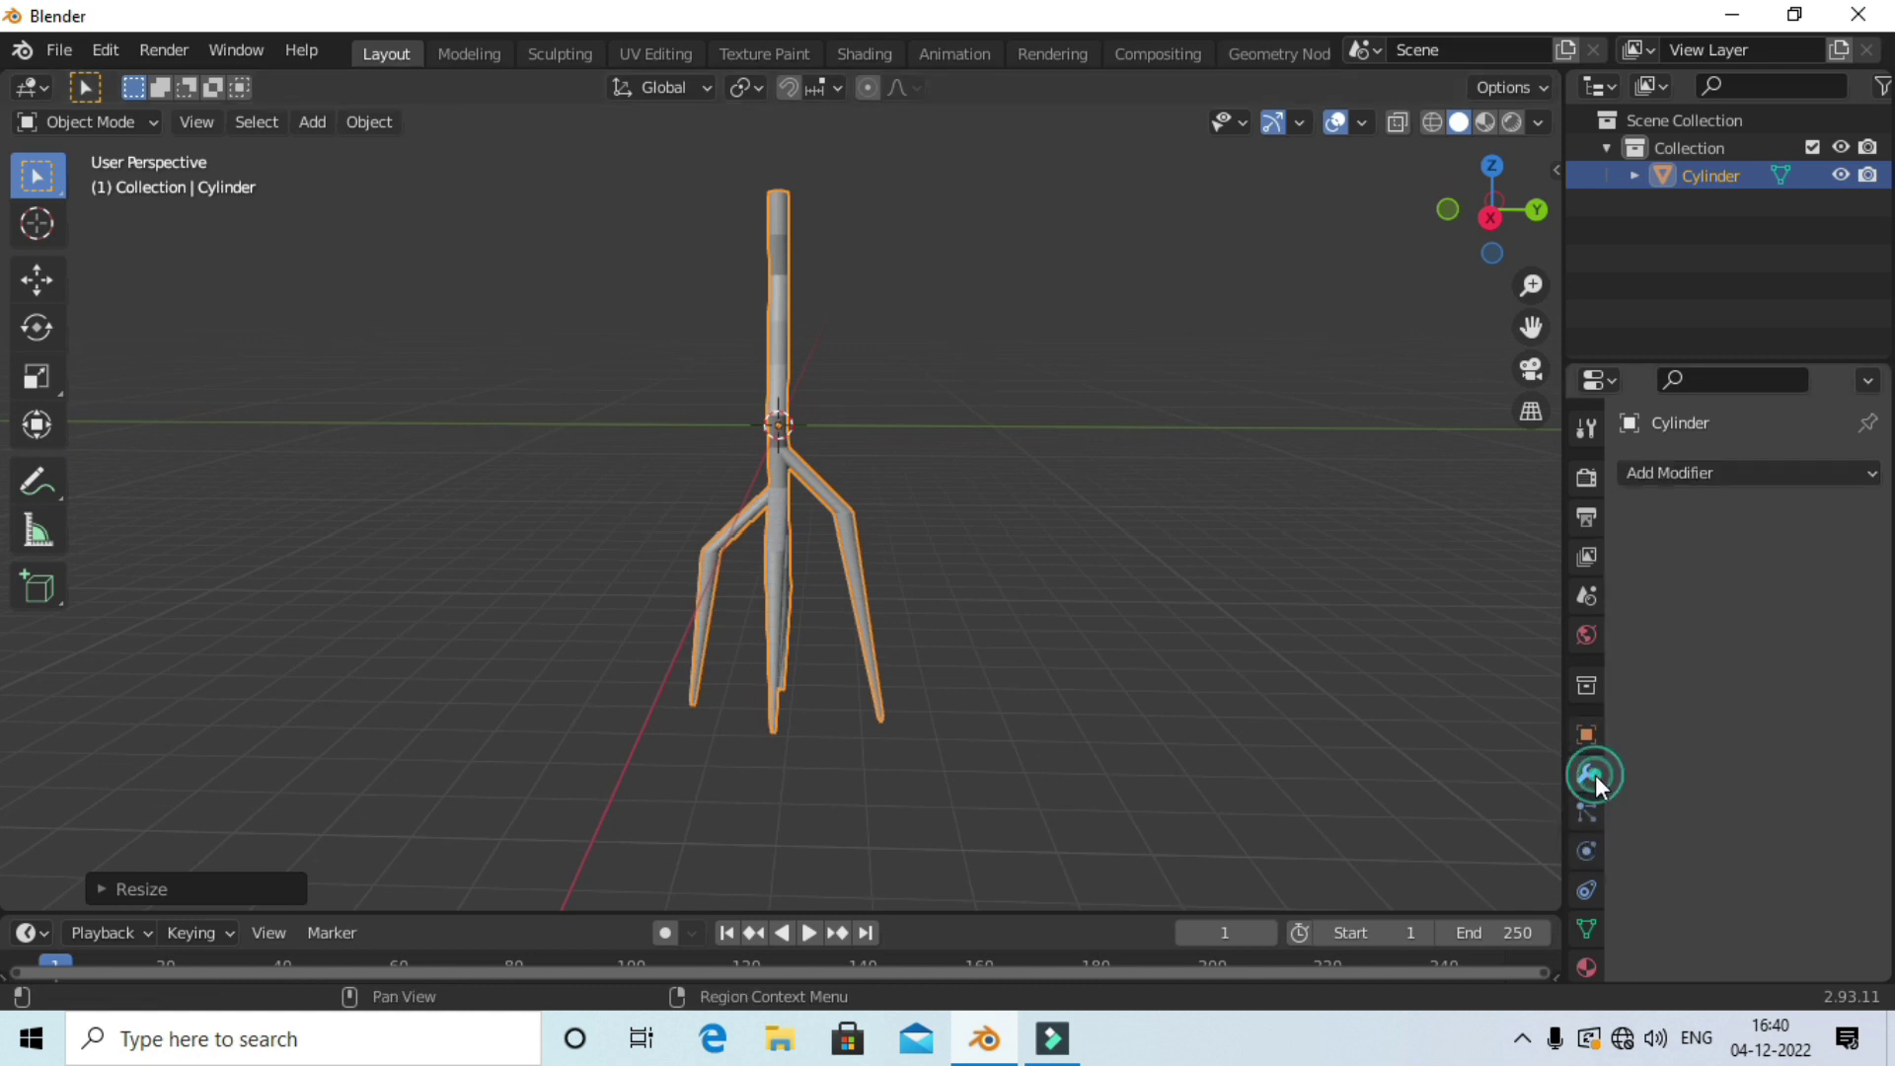
click(1697, 471)
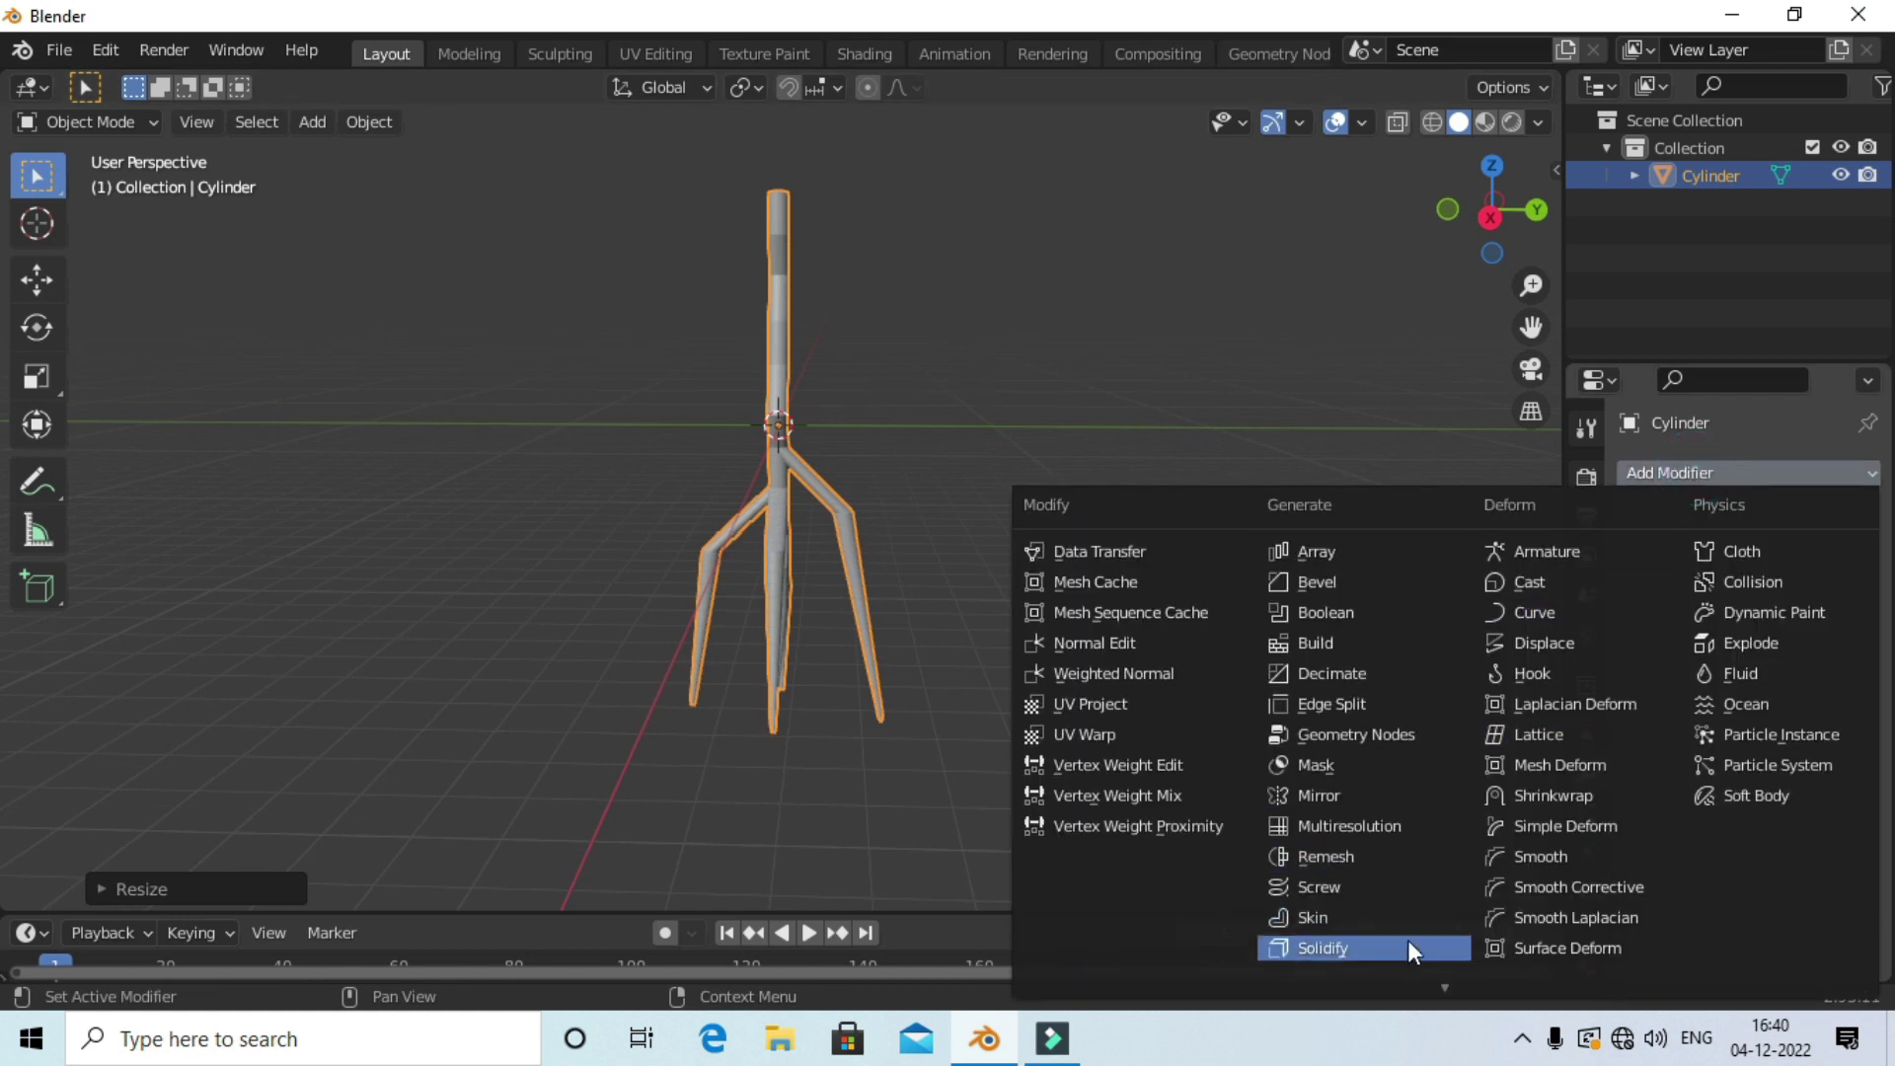
Add a Subdivision Surface modifier at viewport level 2 and apply it to the bolt.
scroll(1408, 938, down, 2)
click(1375, 910)
middle_drag(1339, 887, 1157, 642)
scroll(1157, 641, up, 3)
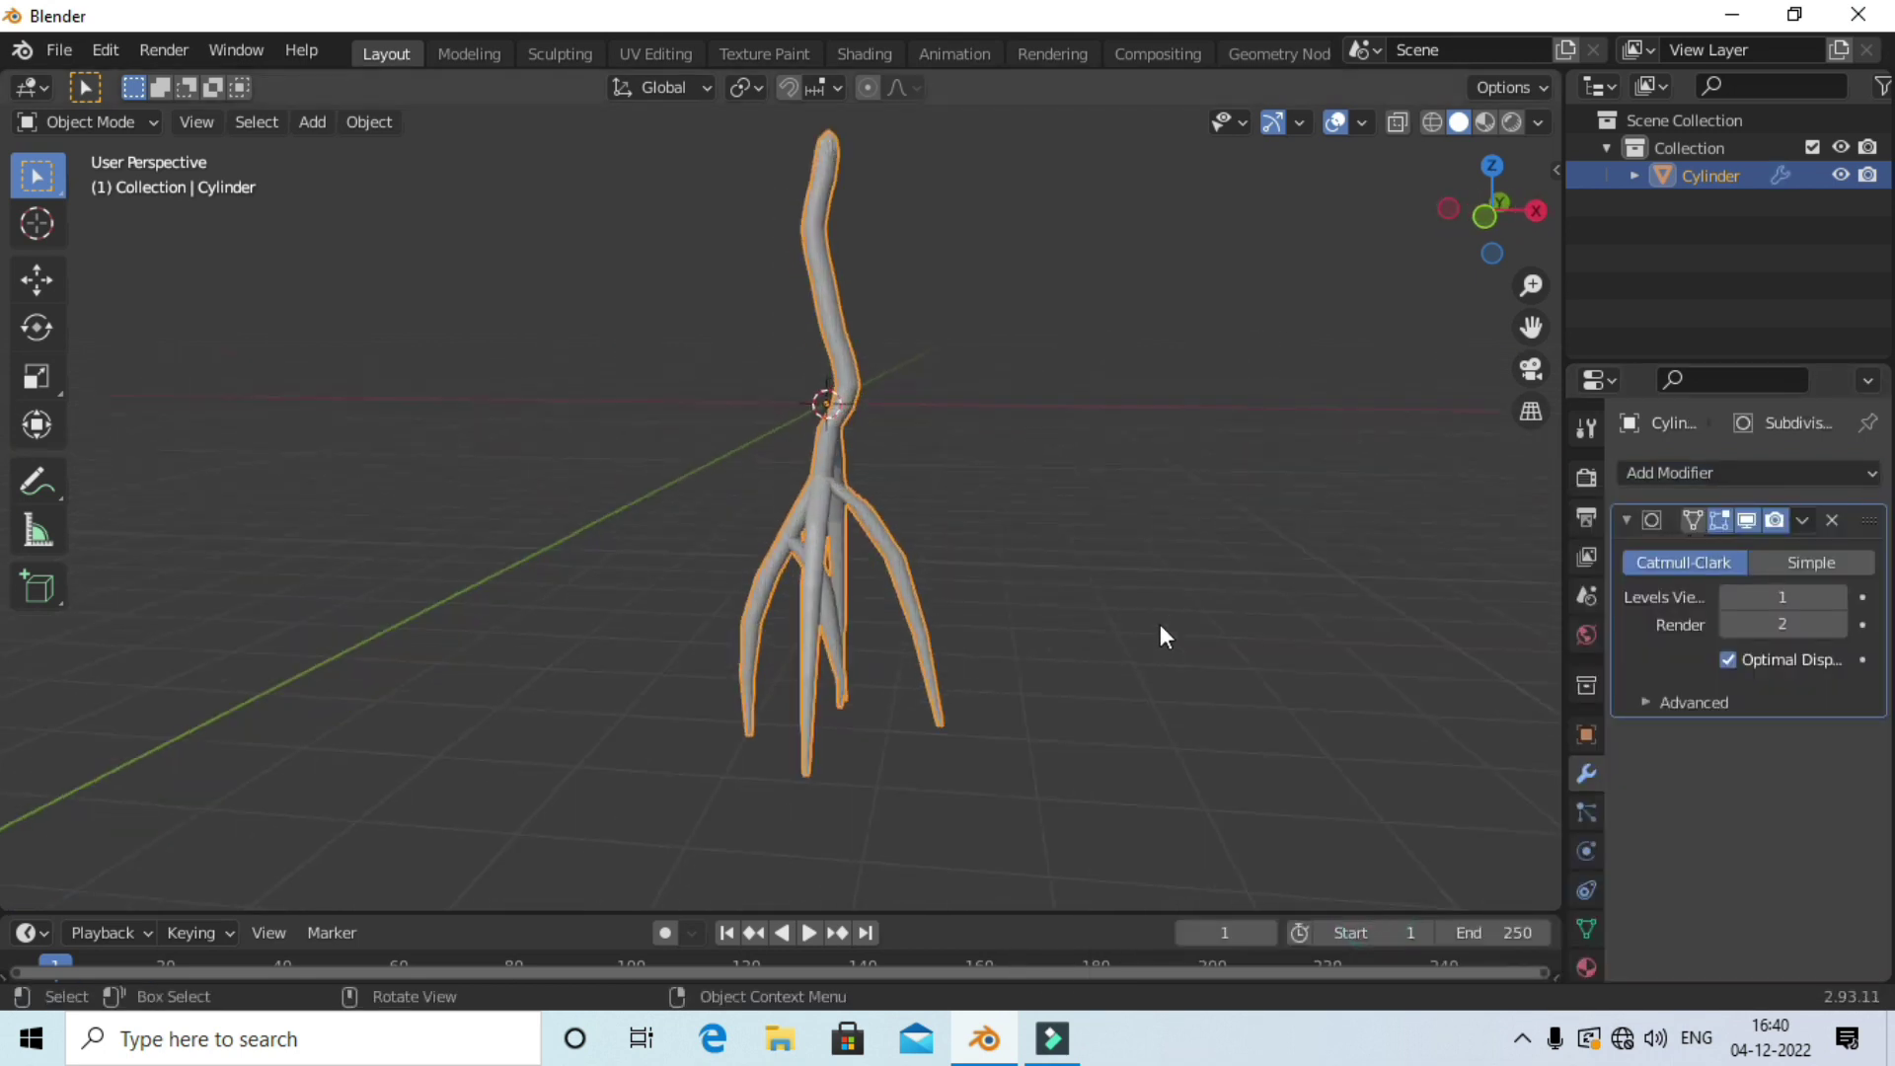
click(1838, 596)
click(1799, 507)
click(1774, 545)
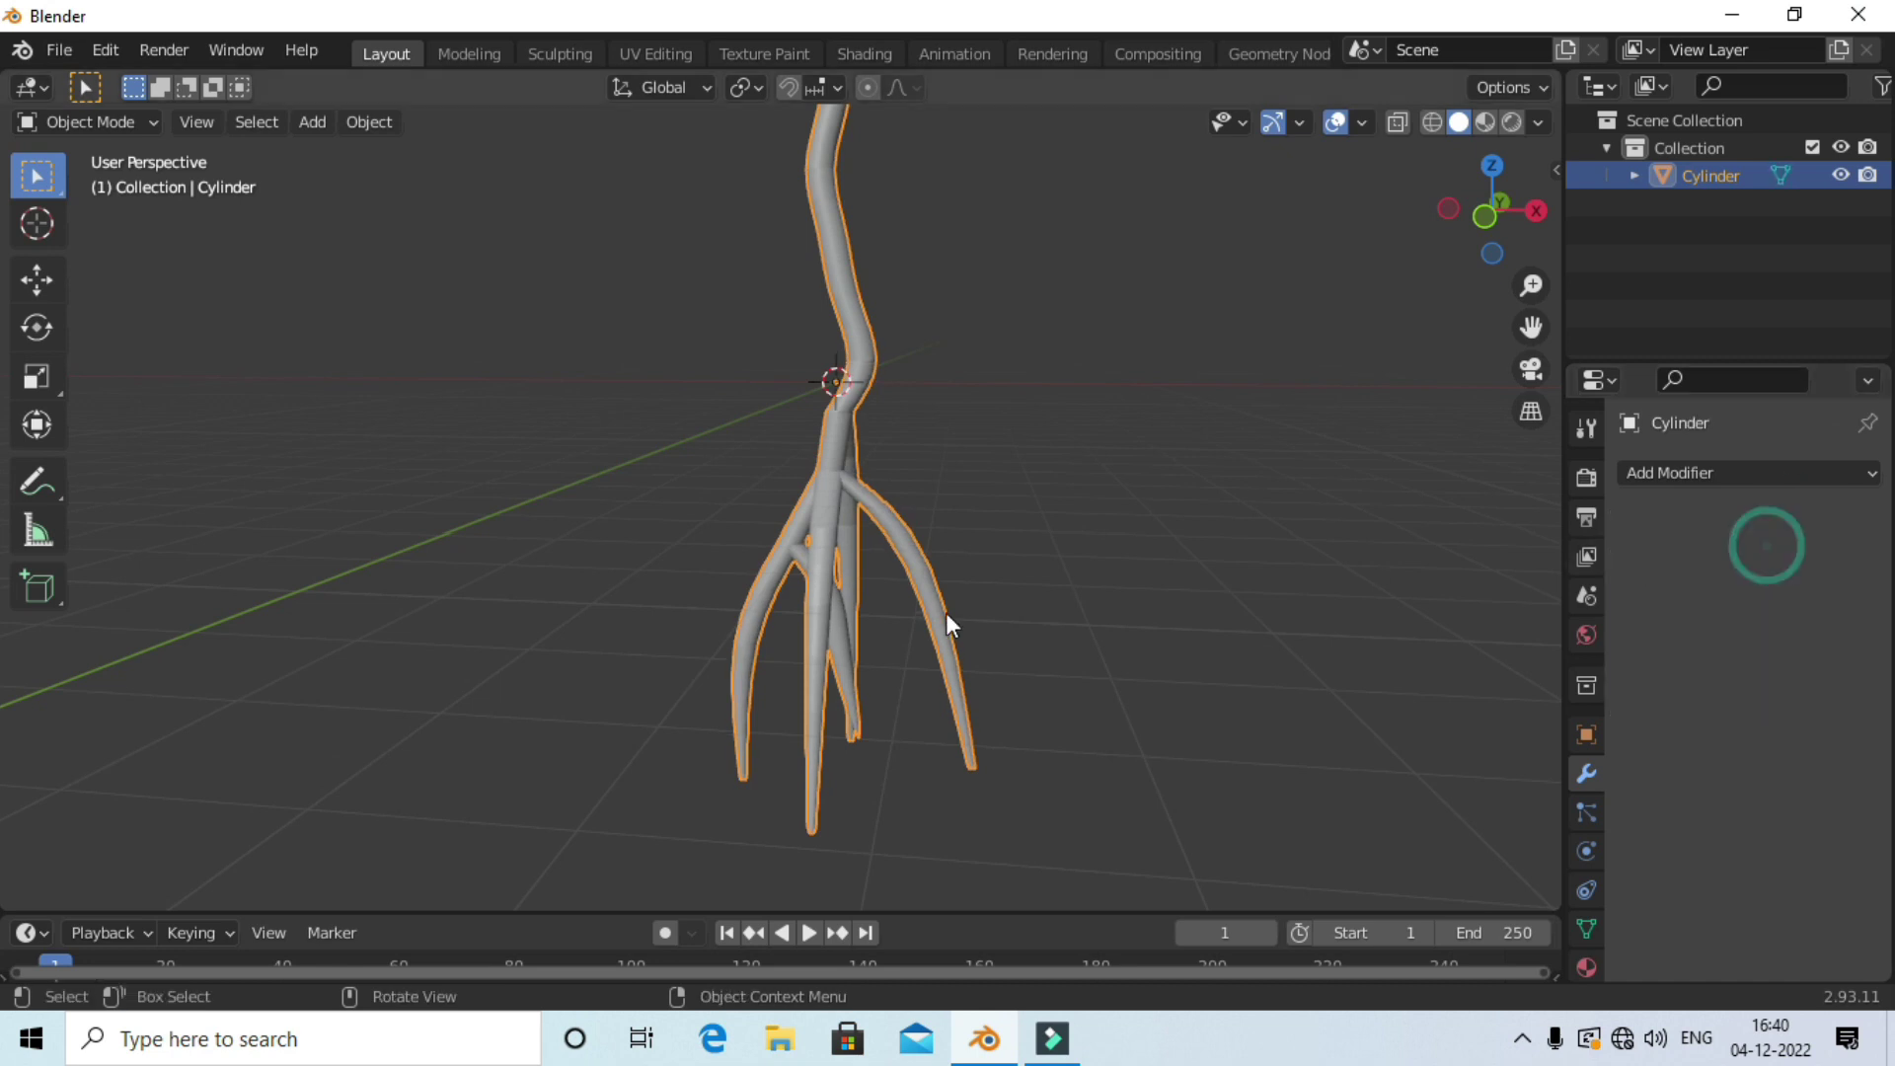
middle_drag(946, 612, 1247, 401)
click(1335, 122)
mouse_move(1308, 270)
middle_down()
mouse_move(1104, 446)
mouse_move(1153, 470)
middle_up()
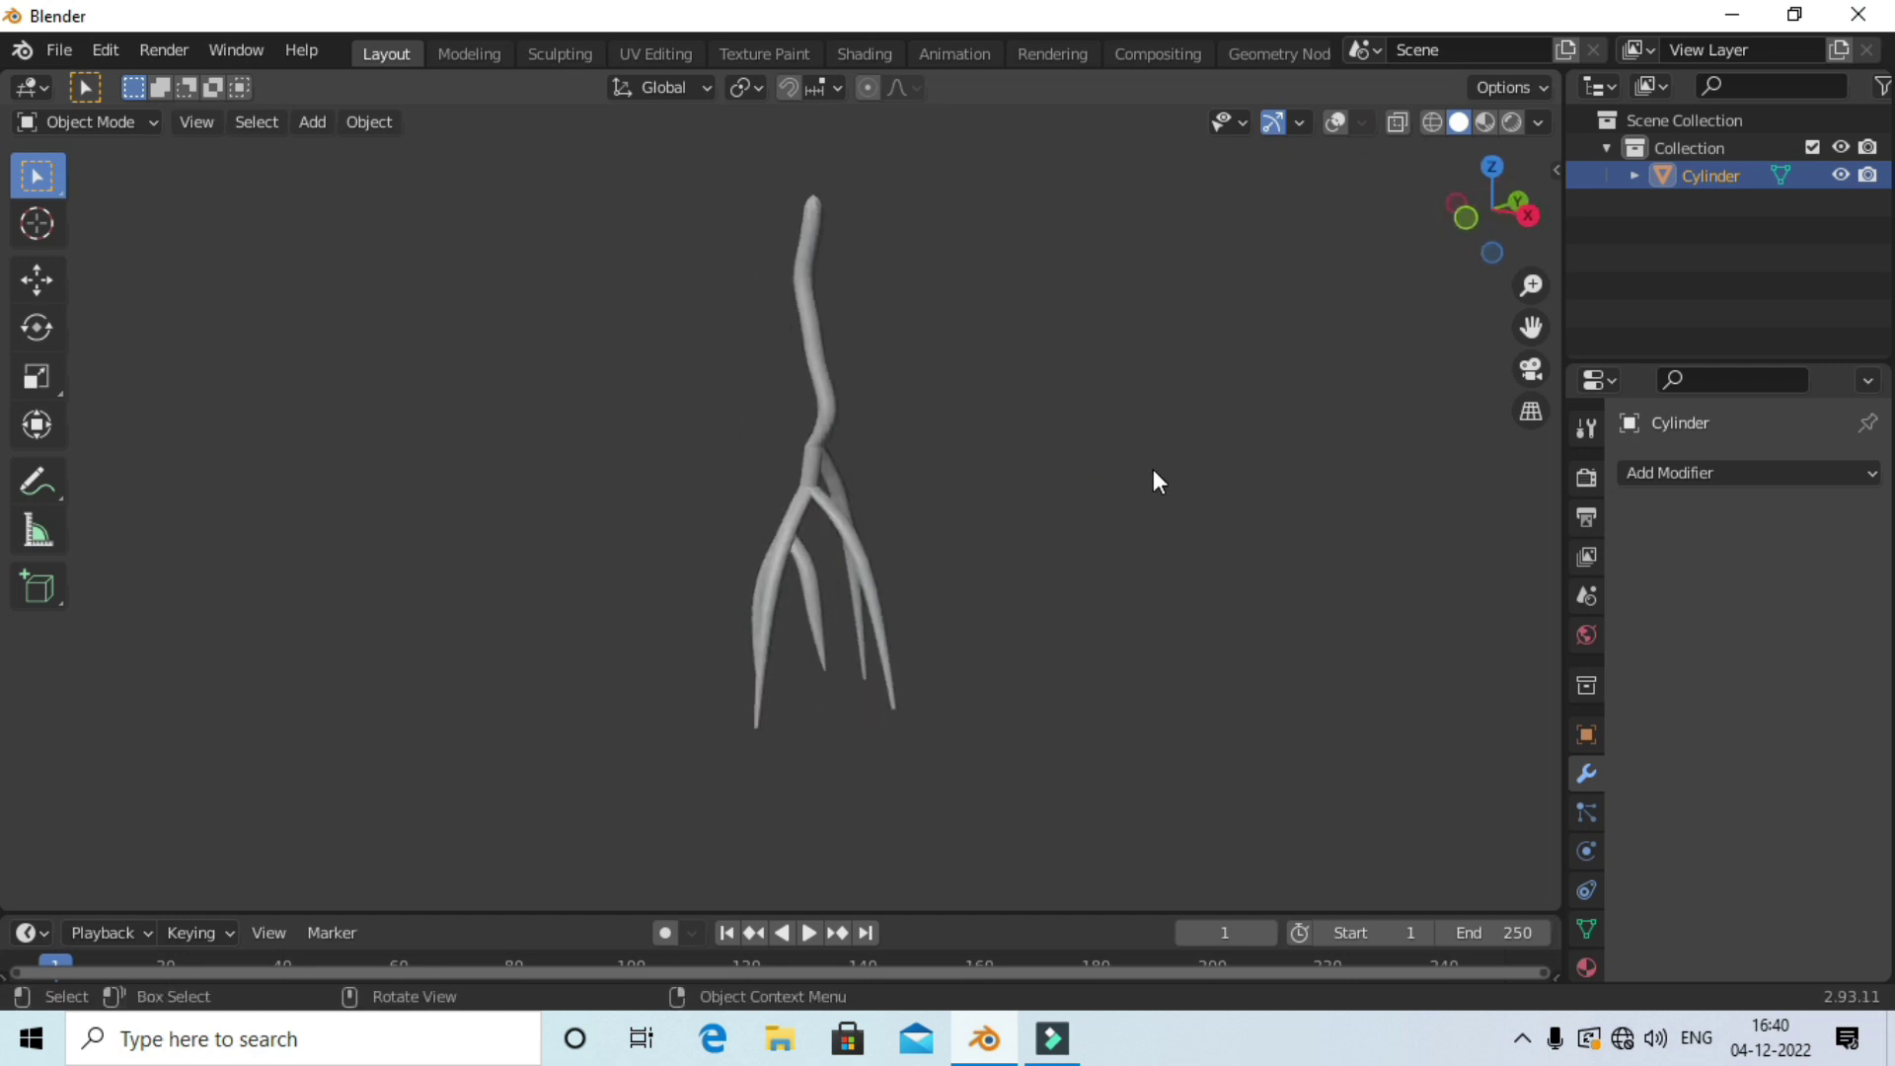
click(1335, 121)
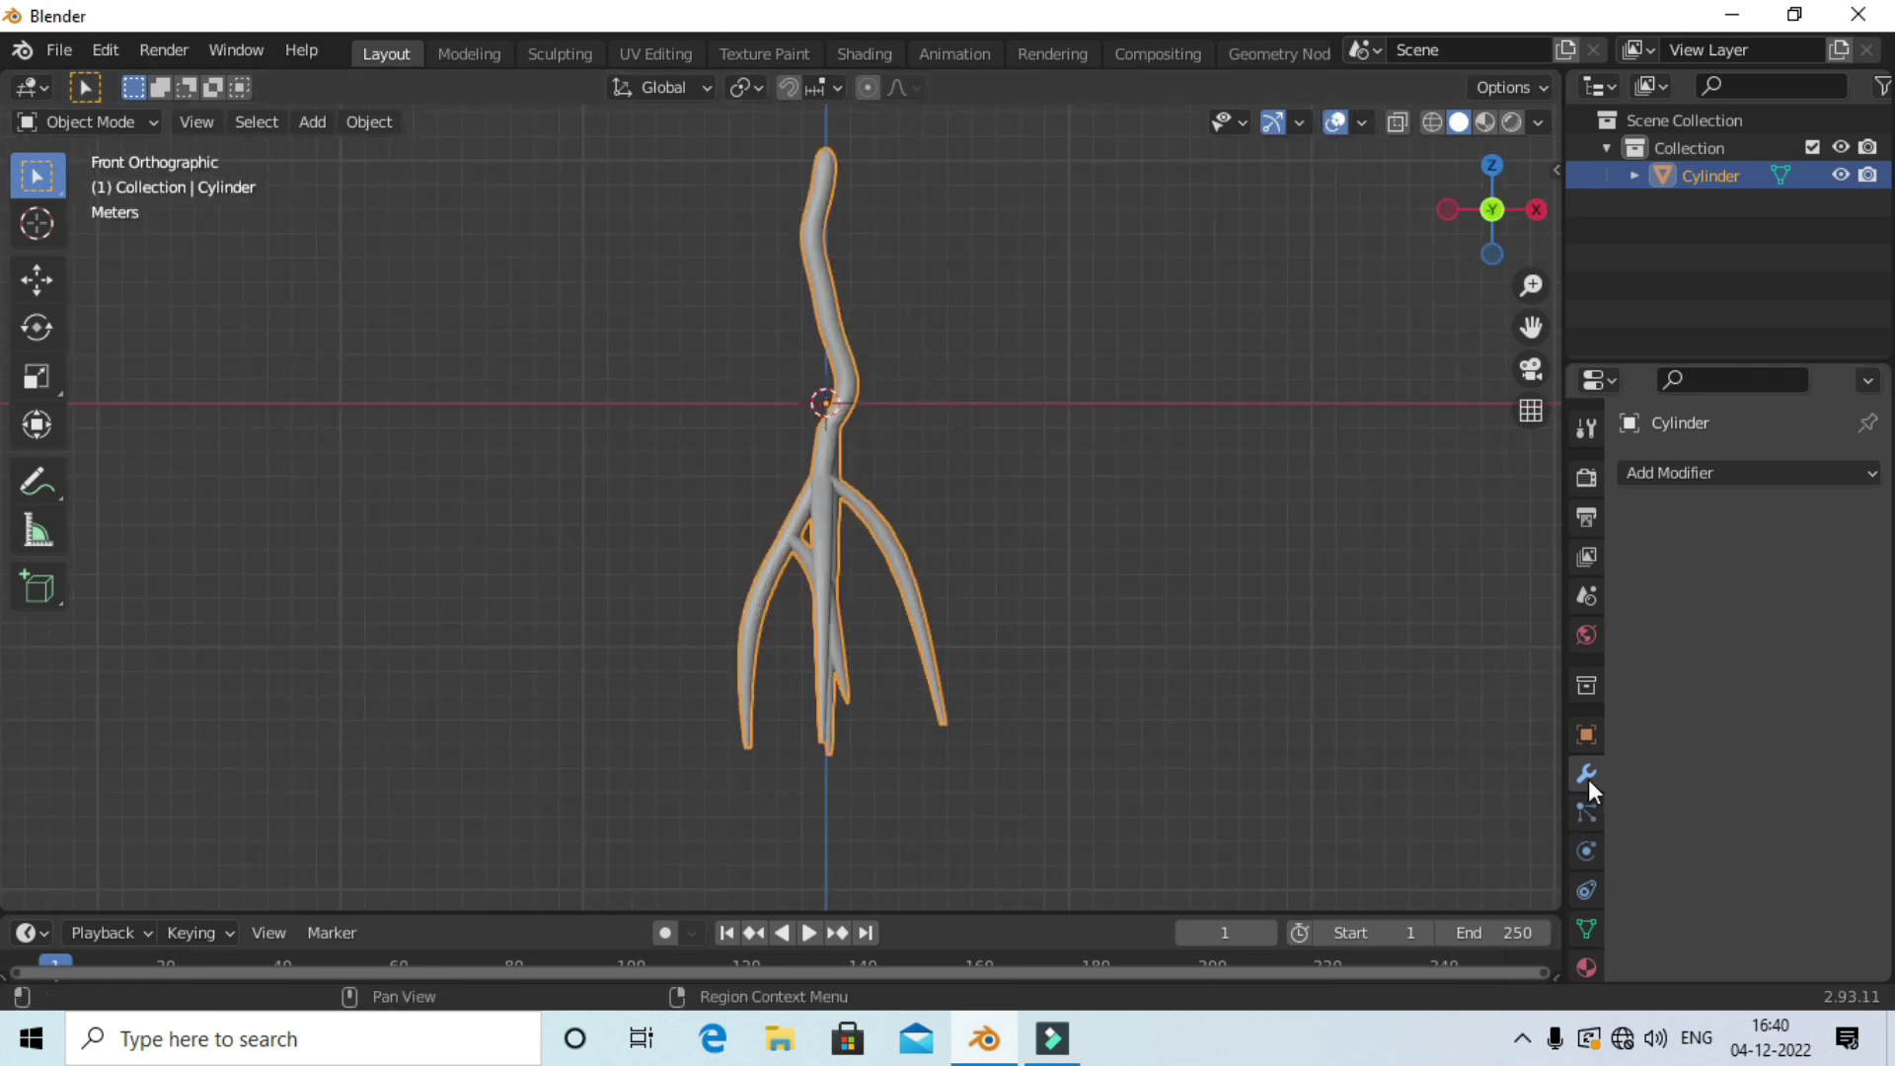
Add a Wave modifier to the bolt and play the animation to preview it.
click(1715, 472)
scroll(1623, 944, down, 2)
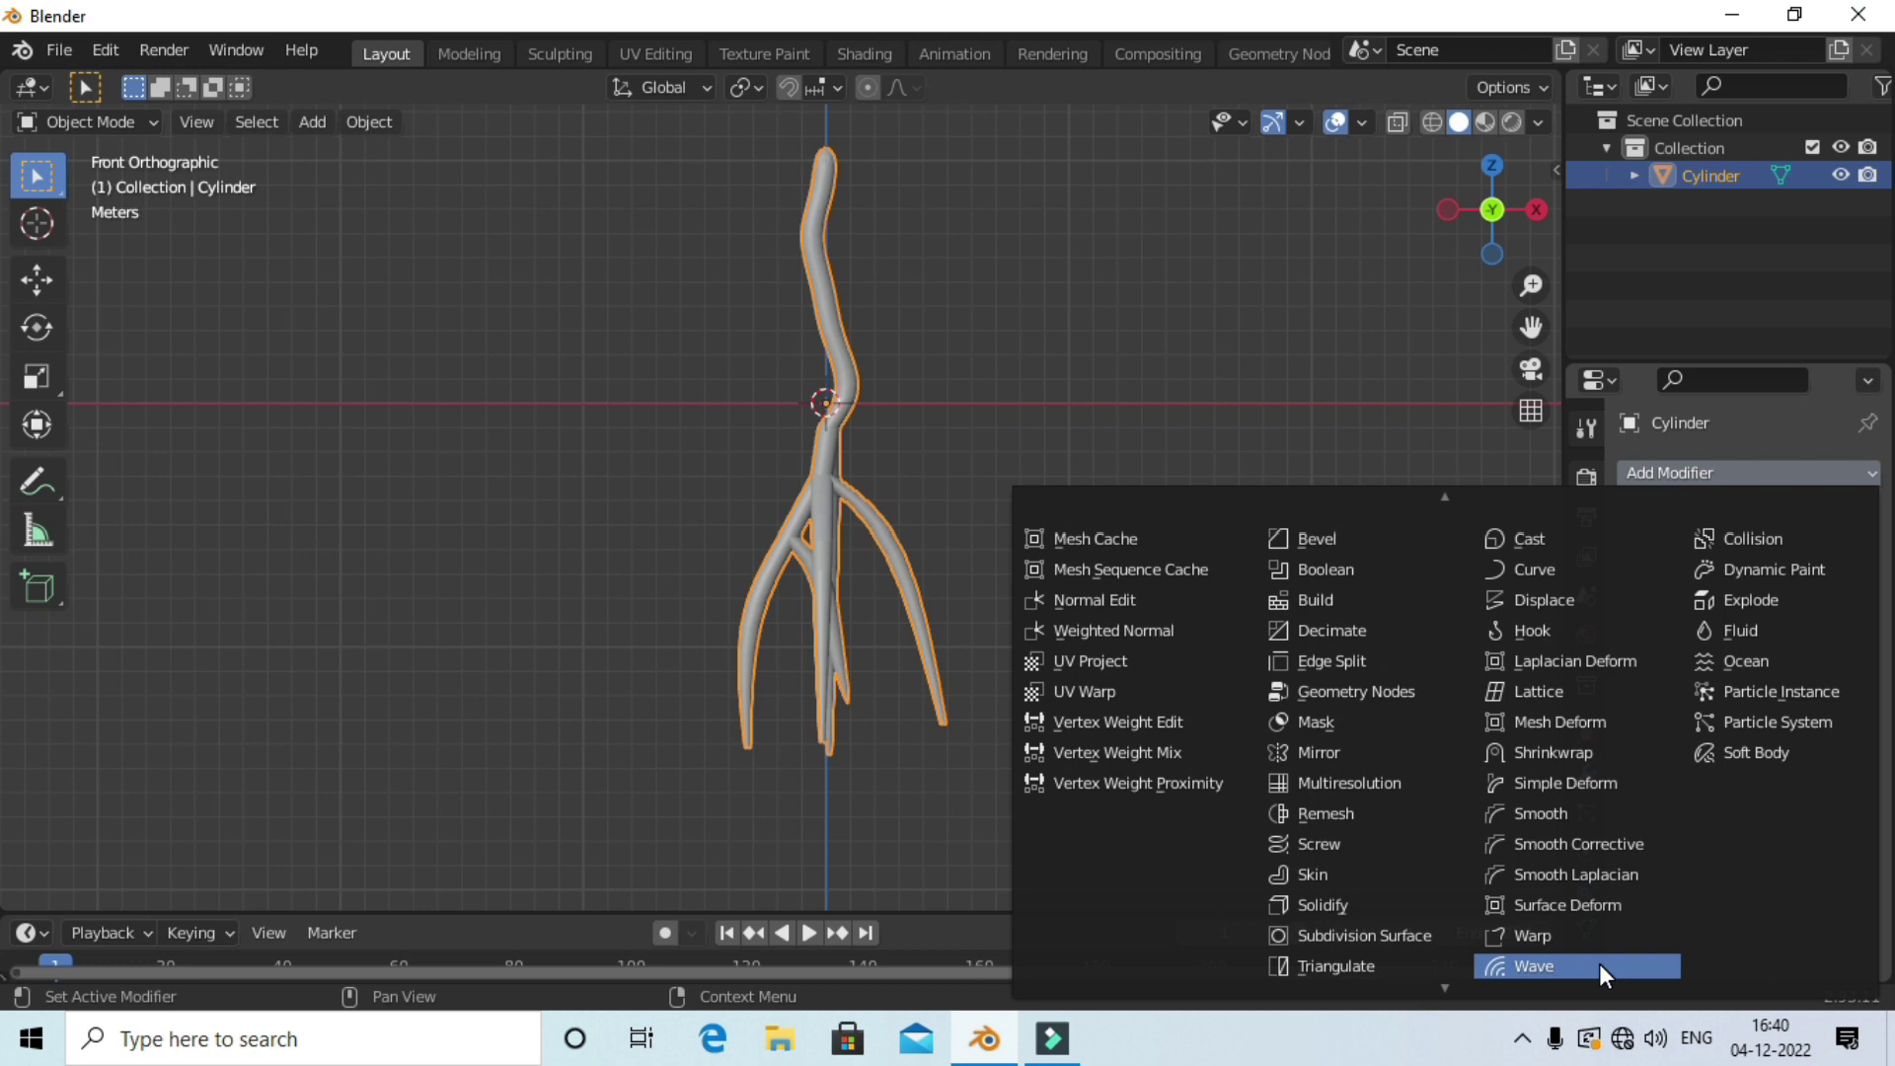
click(1599, 963)
mouse_move(1276, 608)
middle_down()
mouse_move(997, 614)
mouse_move(1148, 588)
mouse_move(1088, 591)
middle_up()
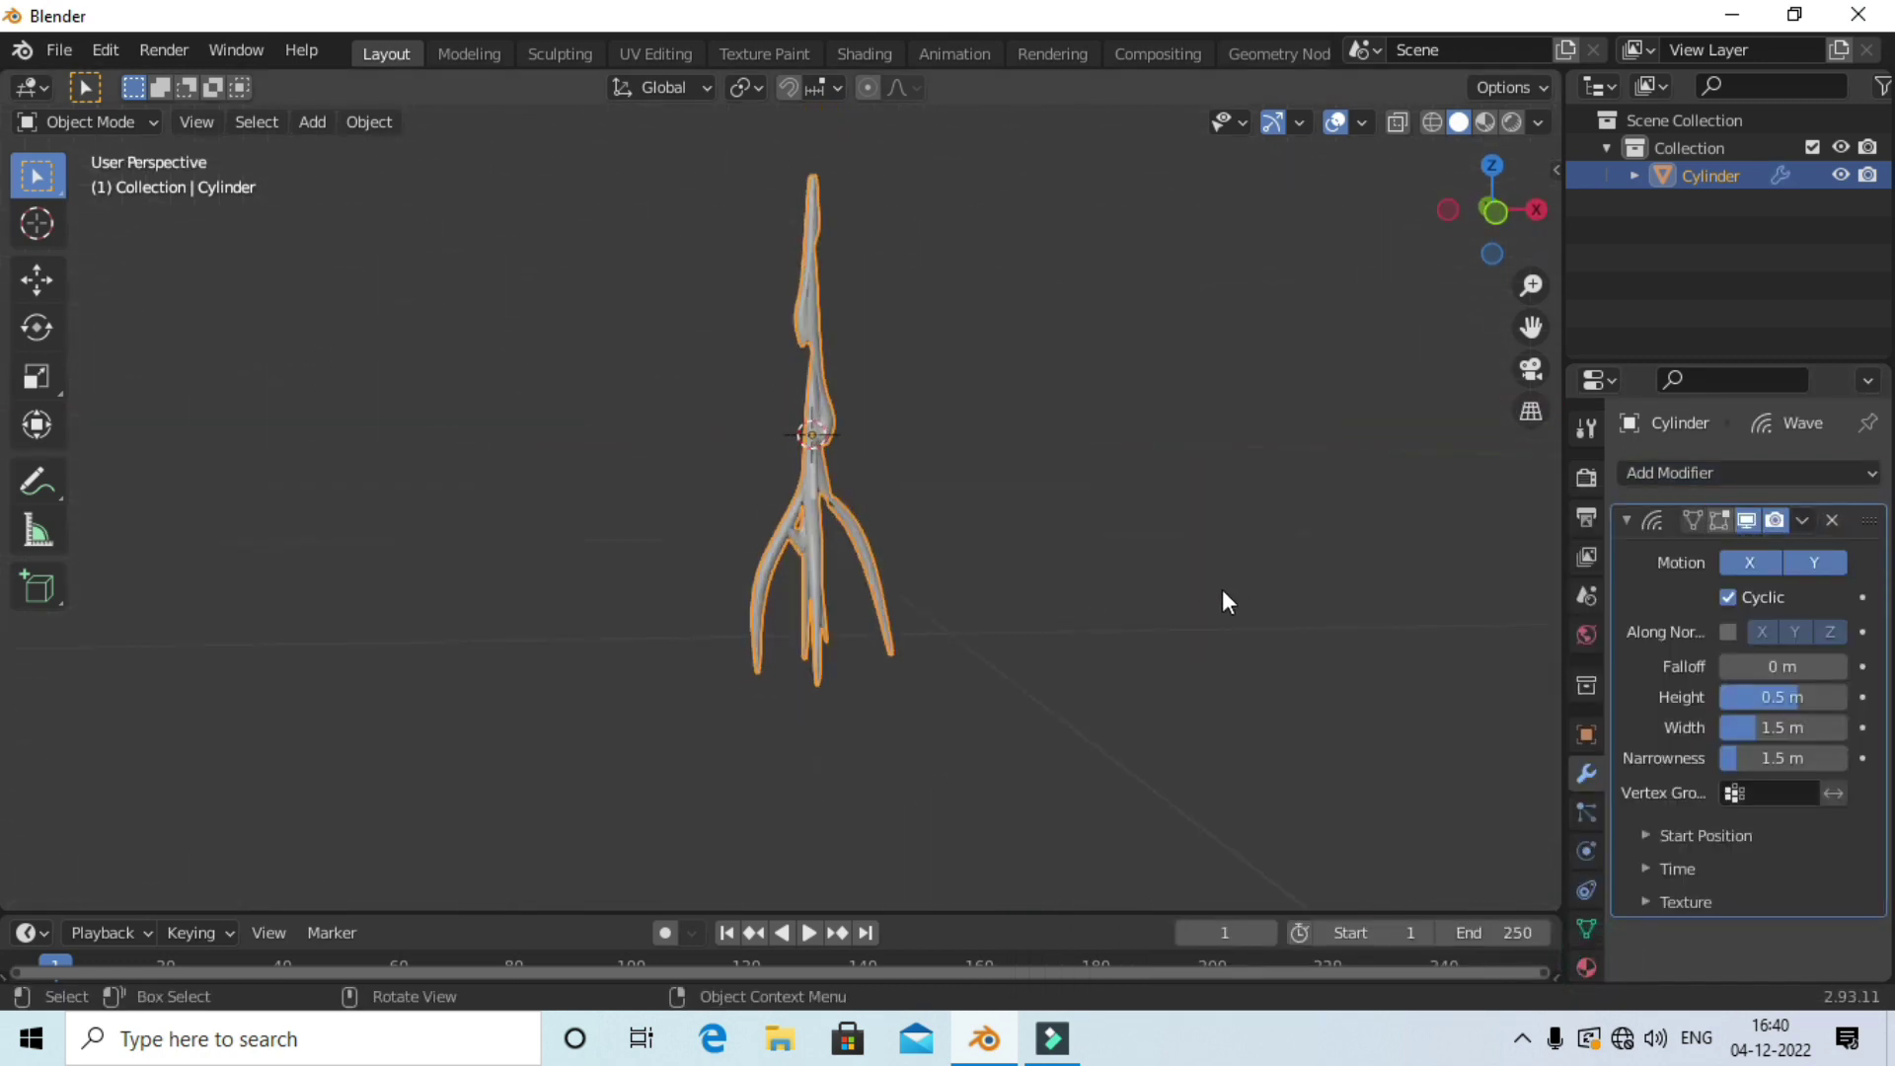
key(space)
mouse_move(1058, 523)
middle_down()
mouse_move(1141, 553)
mouse_move(1180, 541)
mouse_move(1075, 527)
middle_up()
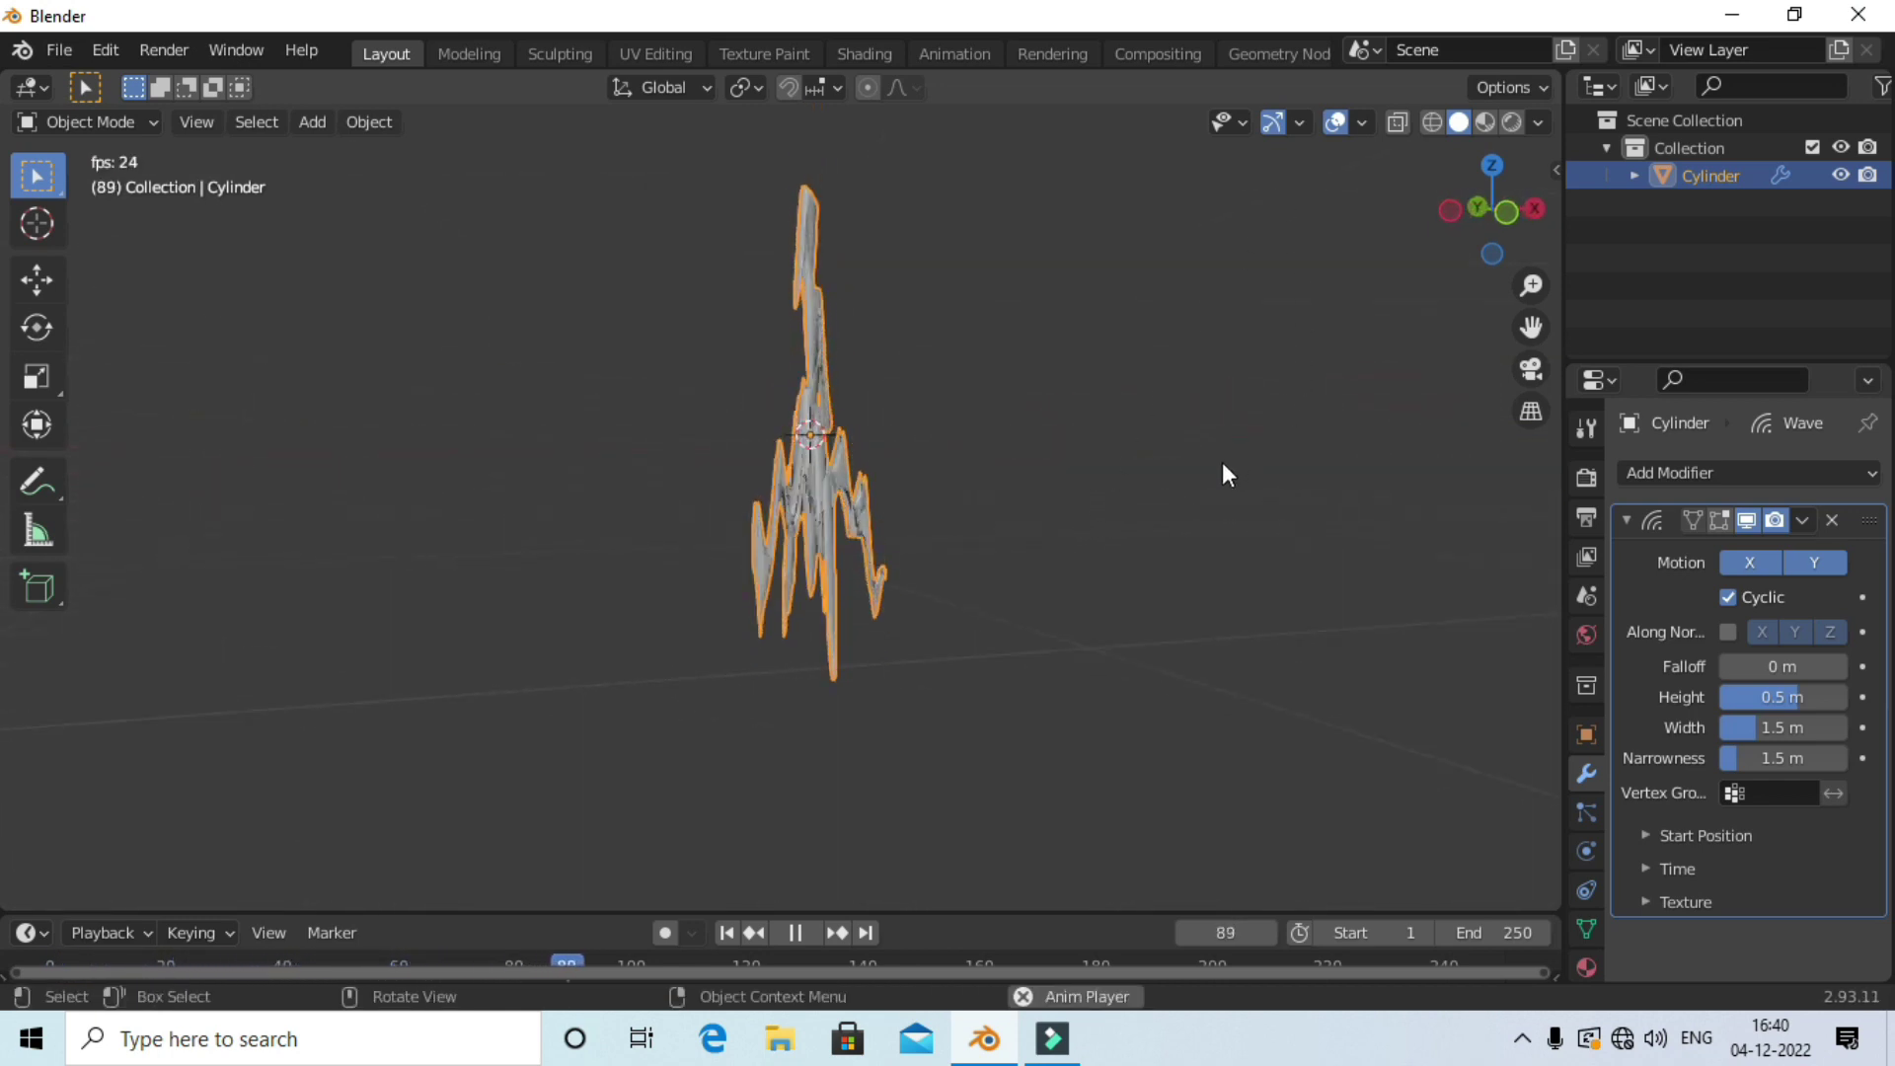
key(space)
mouse_move(1222, 454)
middle_down()
mouse_move(1086, 476)
mouse_move(1116, 470)
middle_up()
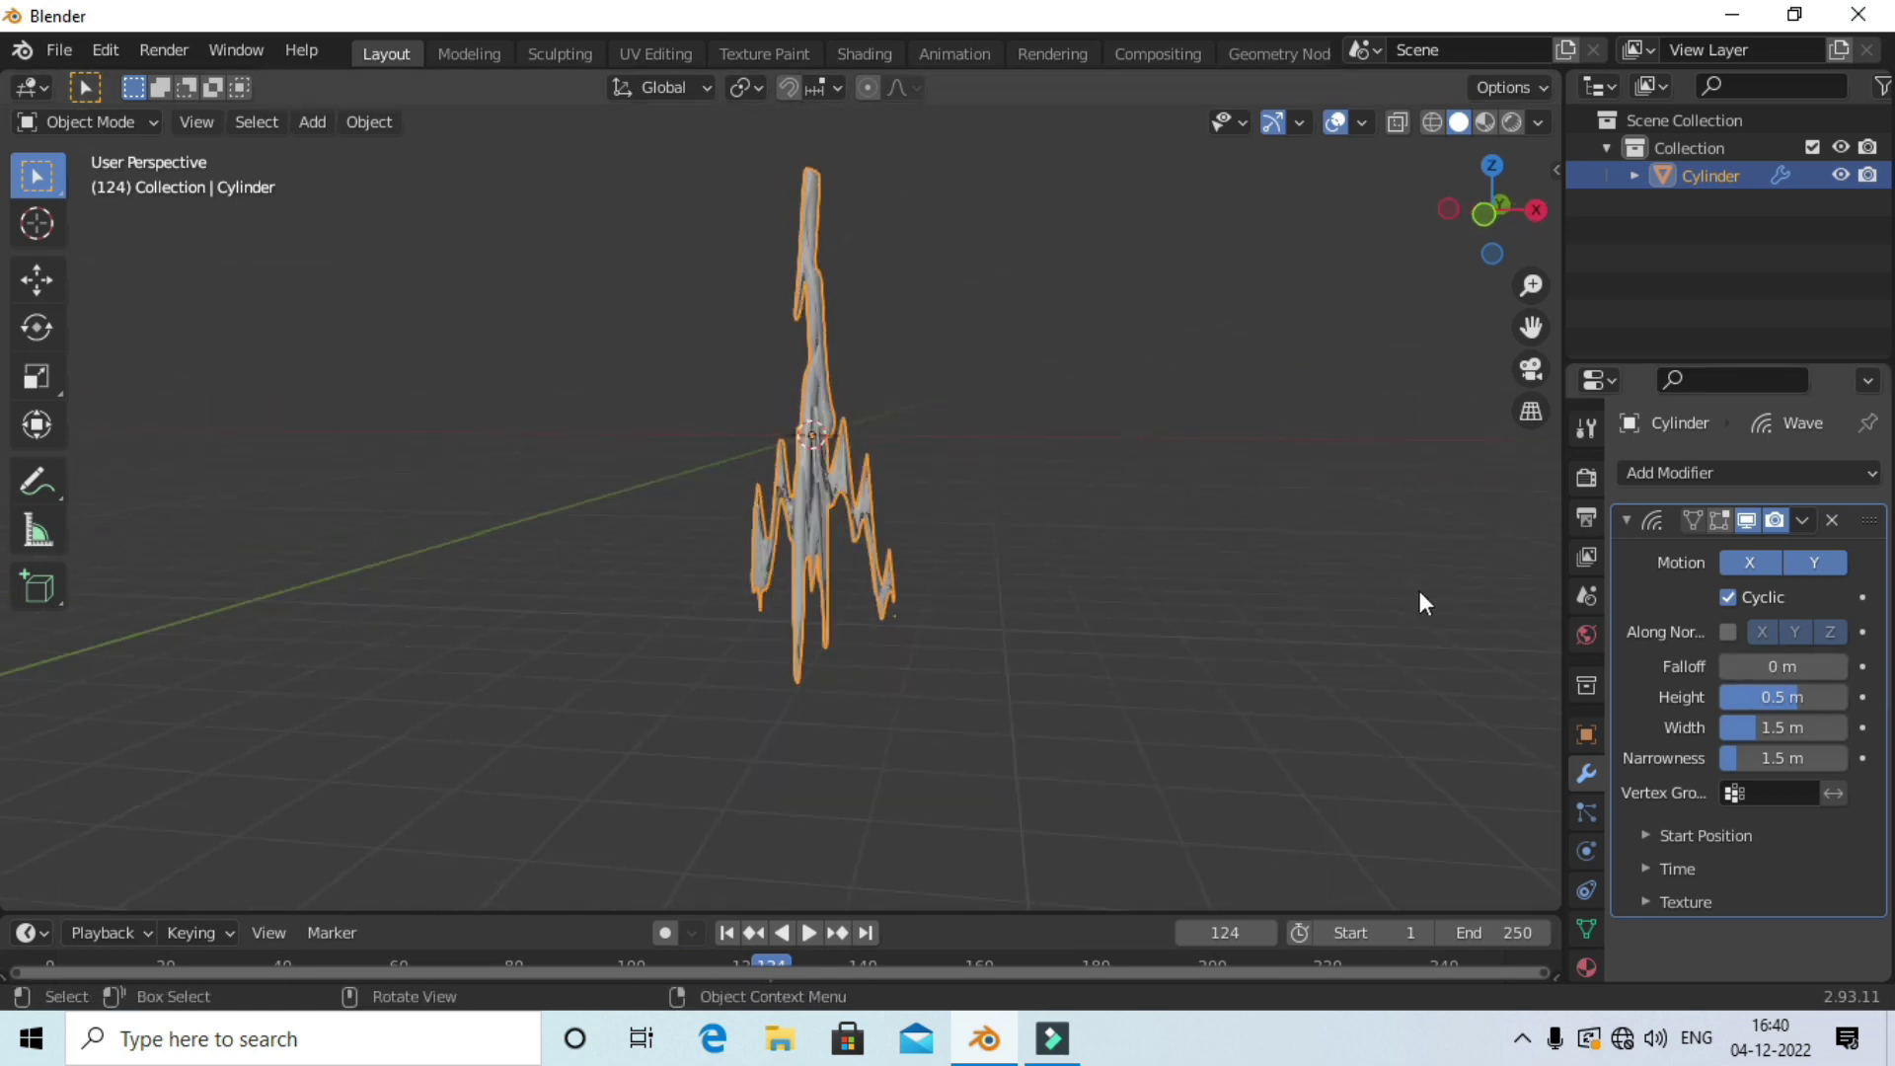
key(space)
Set the wave height to 0.12 m and the wave speed to 1.00.
drag(1786, 697, 1737, 697)
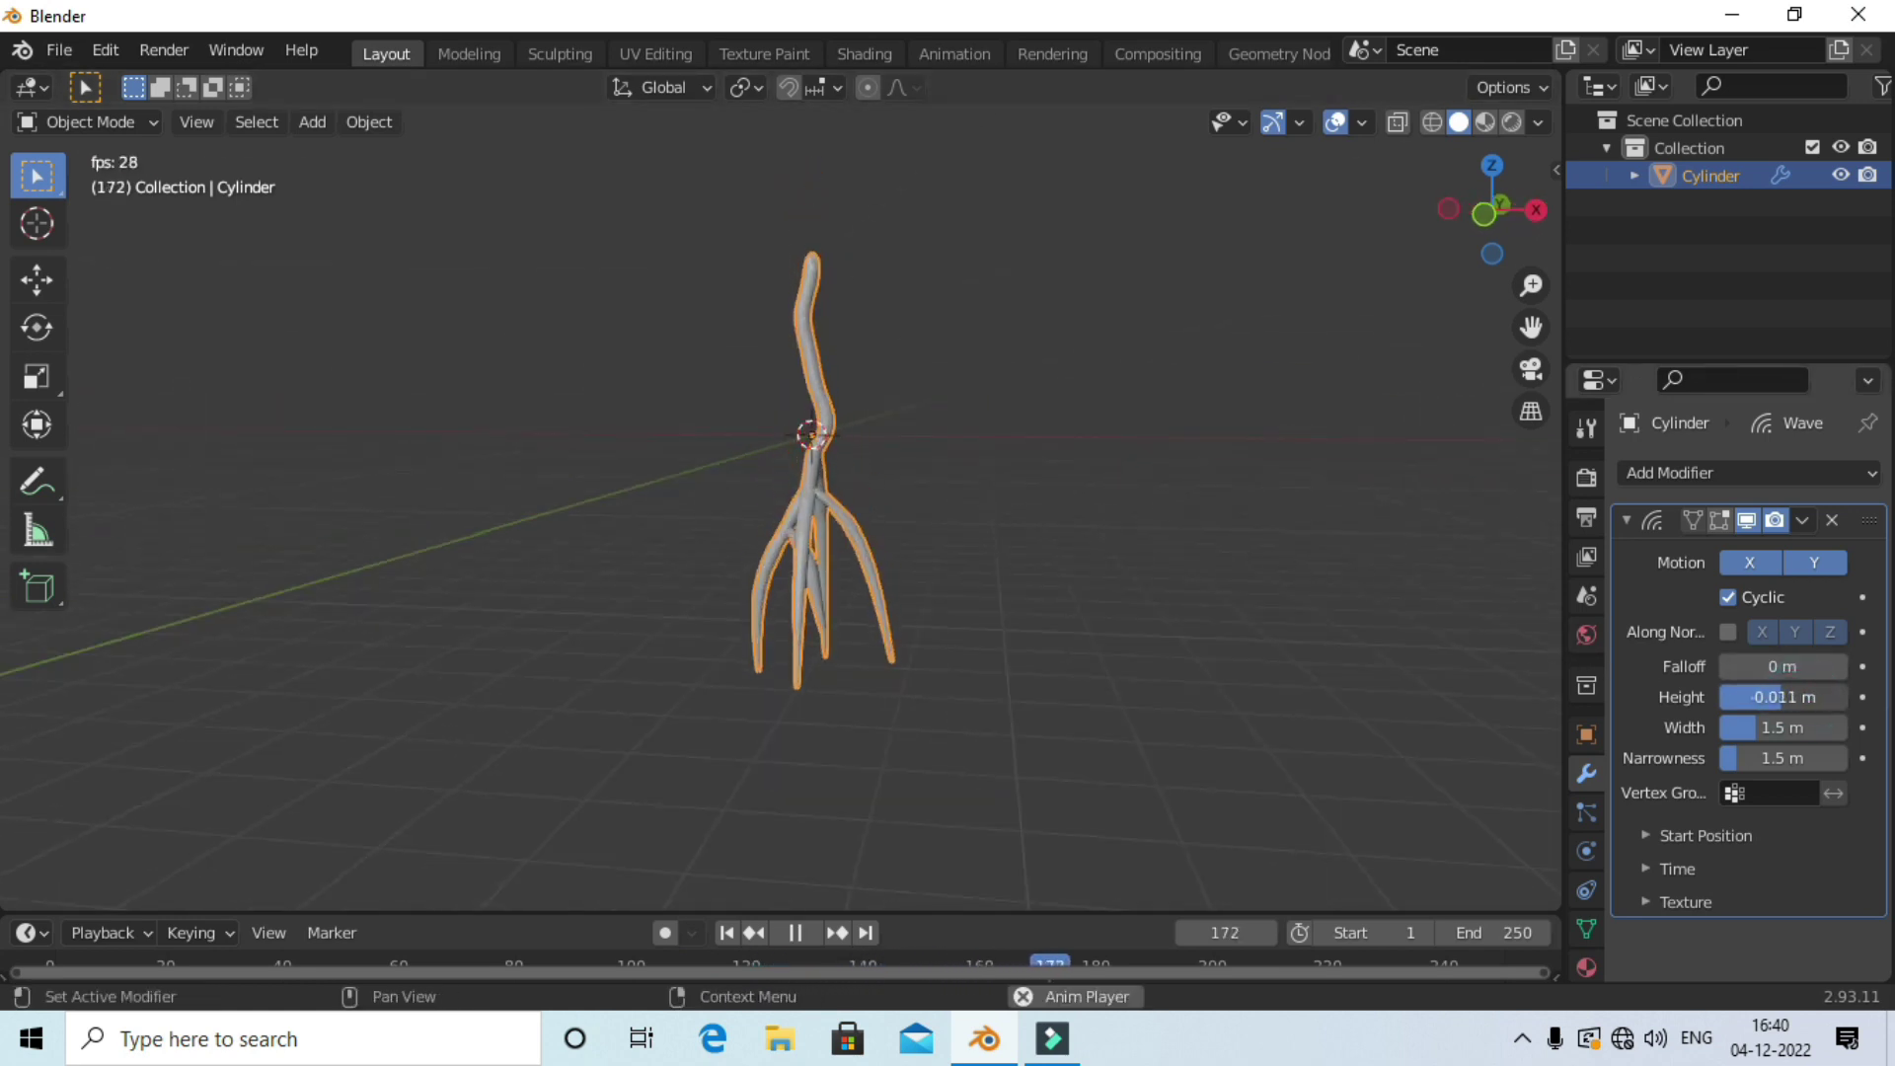
drag(1786, 697, 1807, 697)
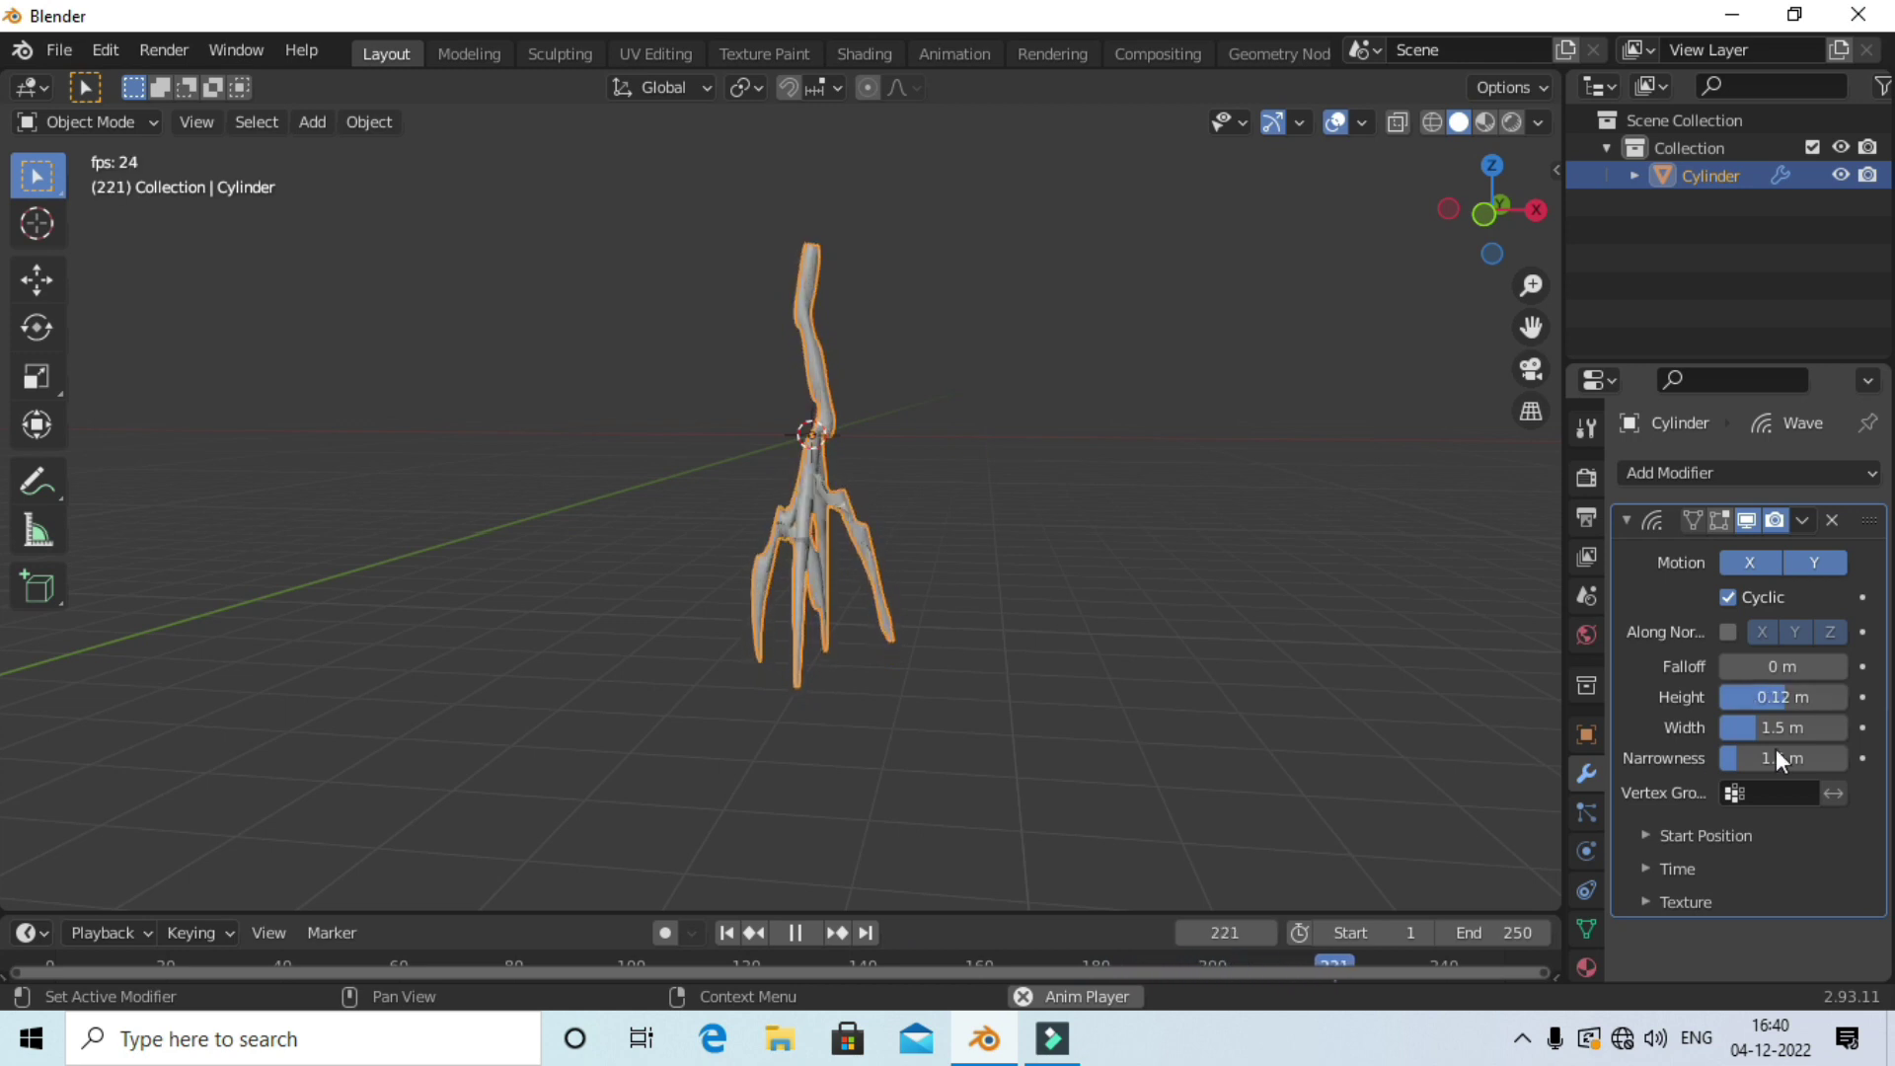
middle_drag(1161, 606, 1275, 595)
scroll(1275, 594, up, 2)
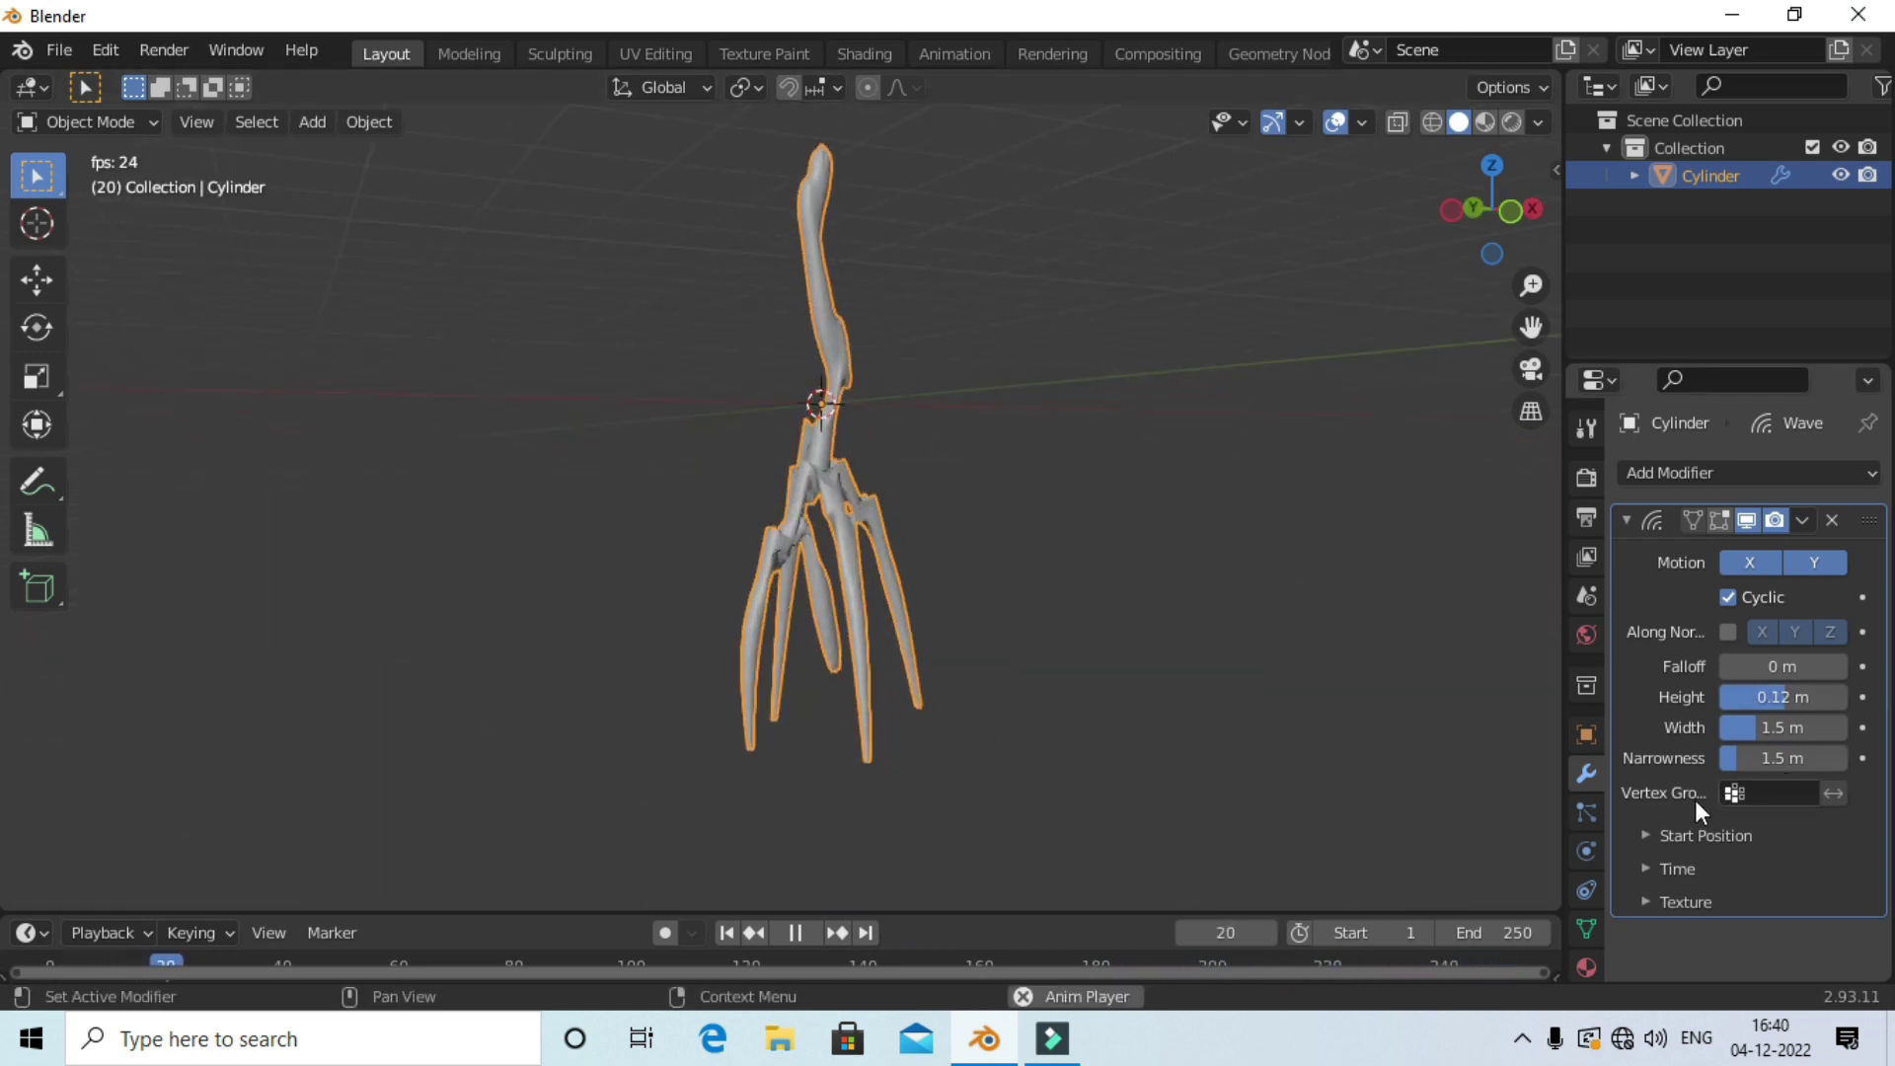
click(1663, 833)
scroll(1715, 874, down, 1)
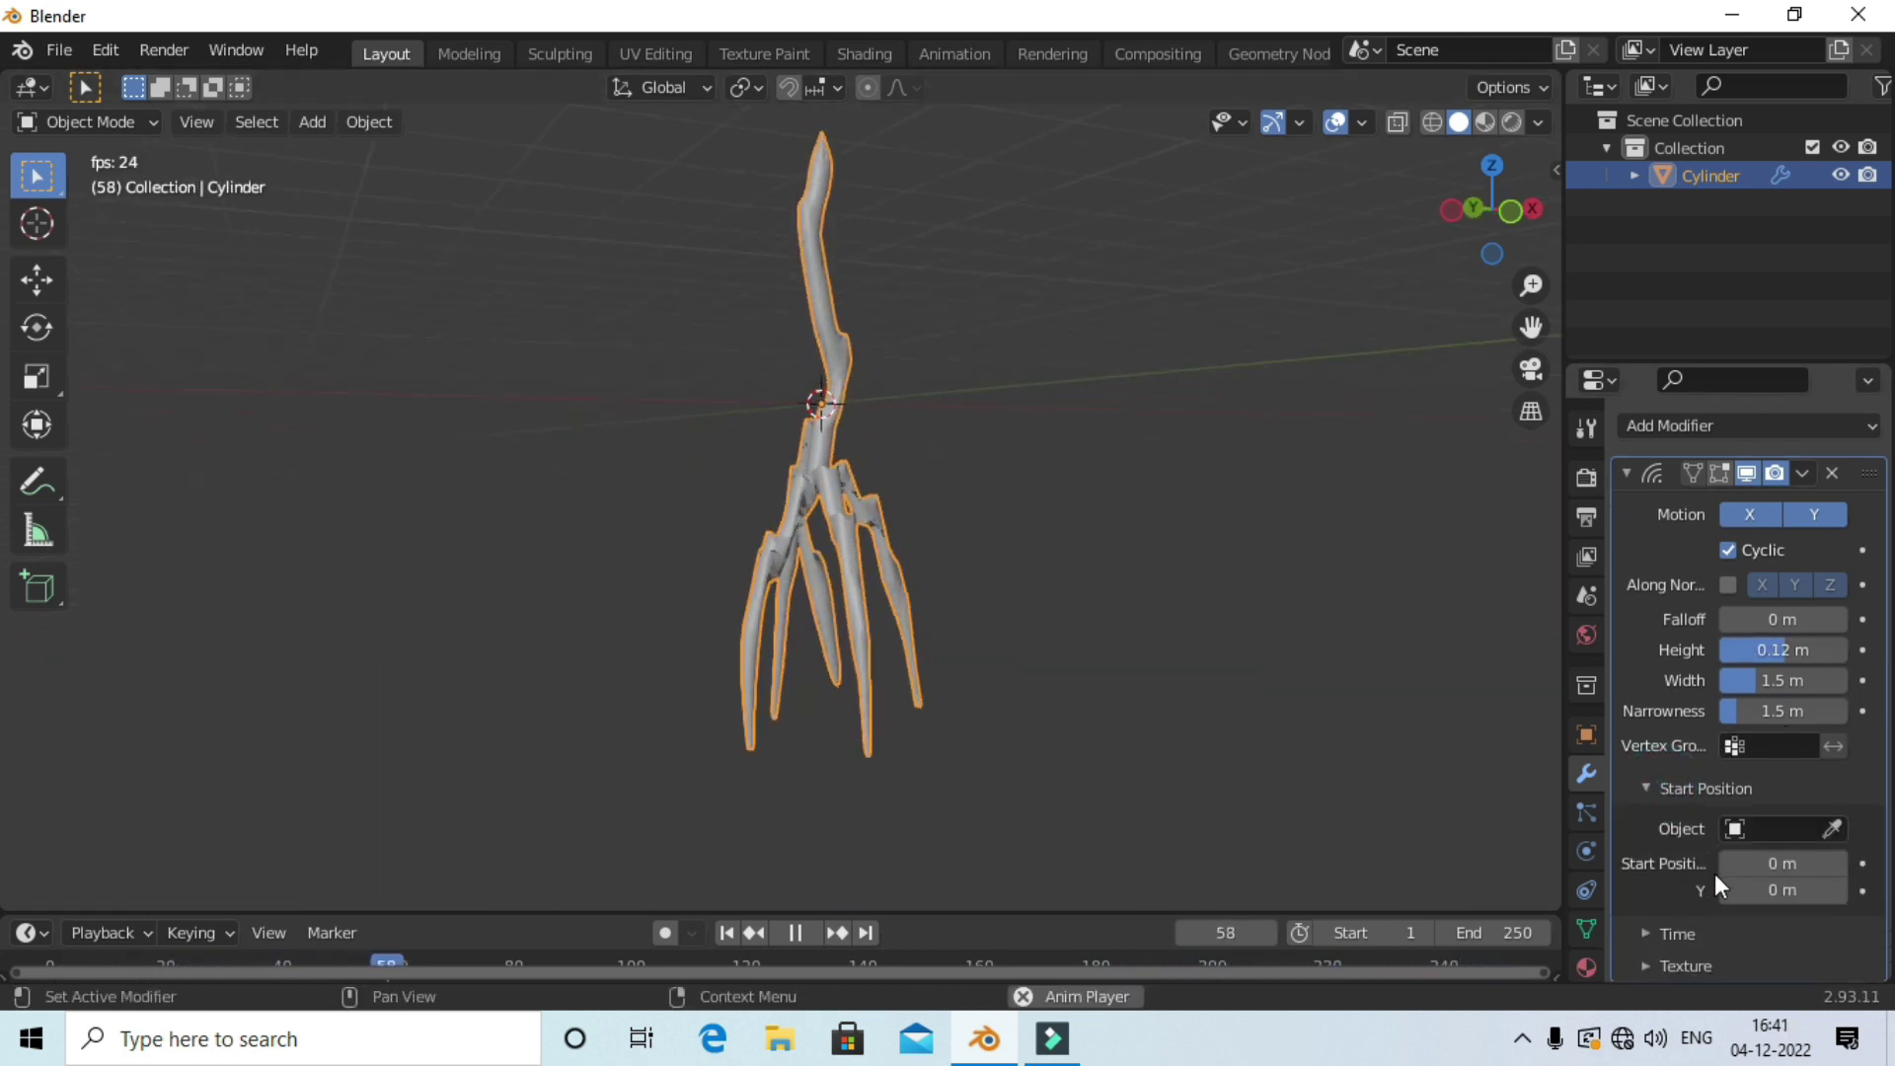
click(1662, 936)
scroll(1729, 906, down, 3)
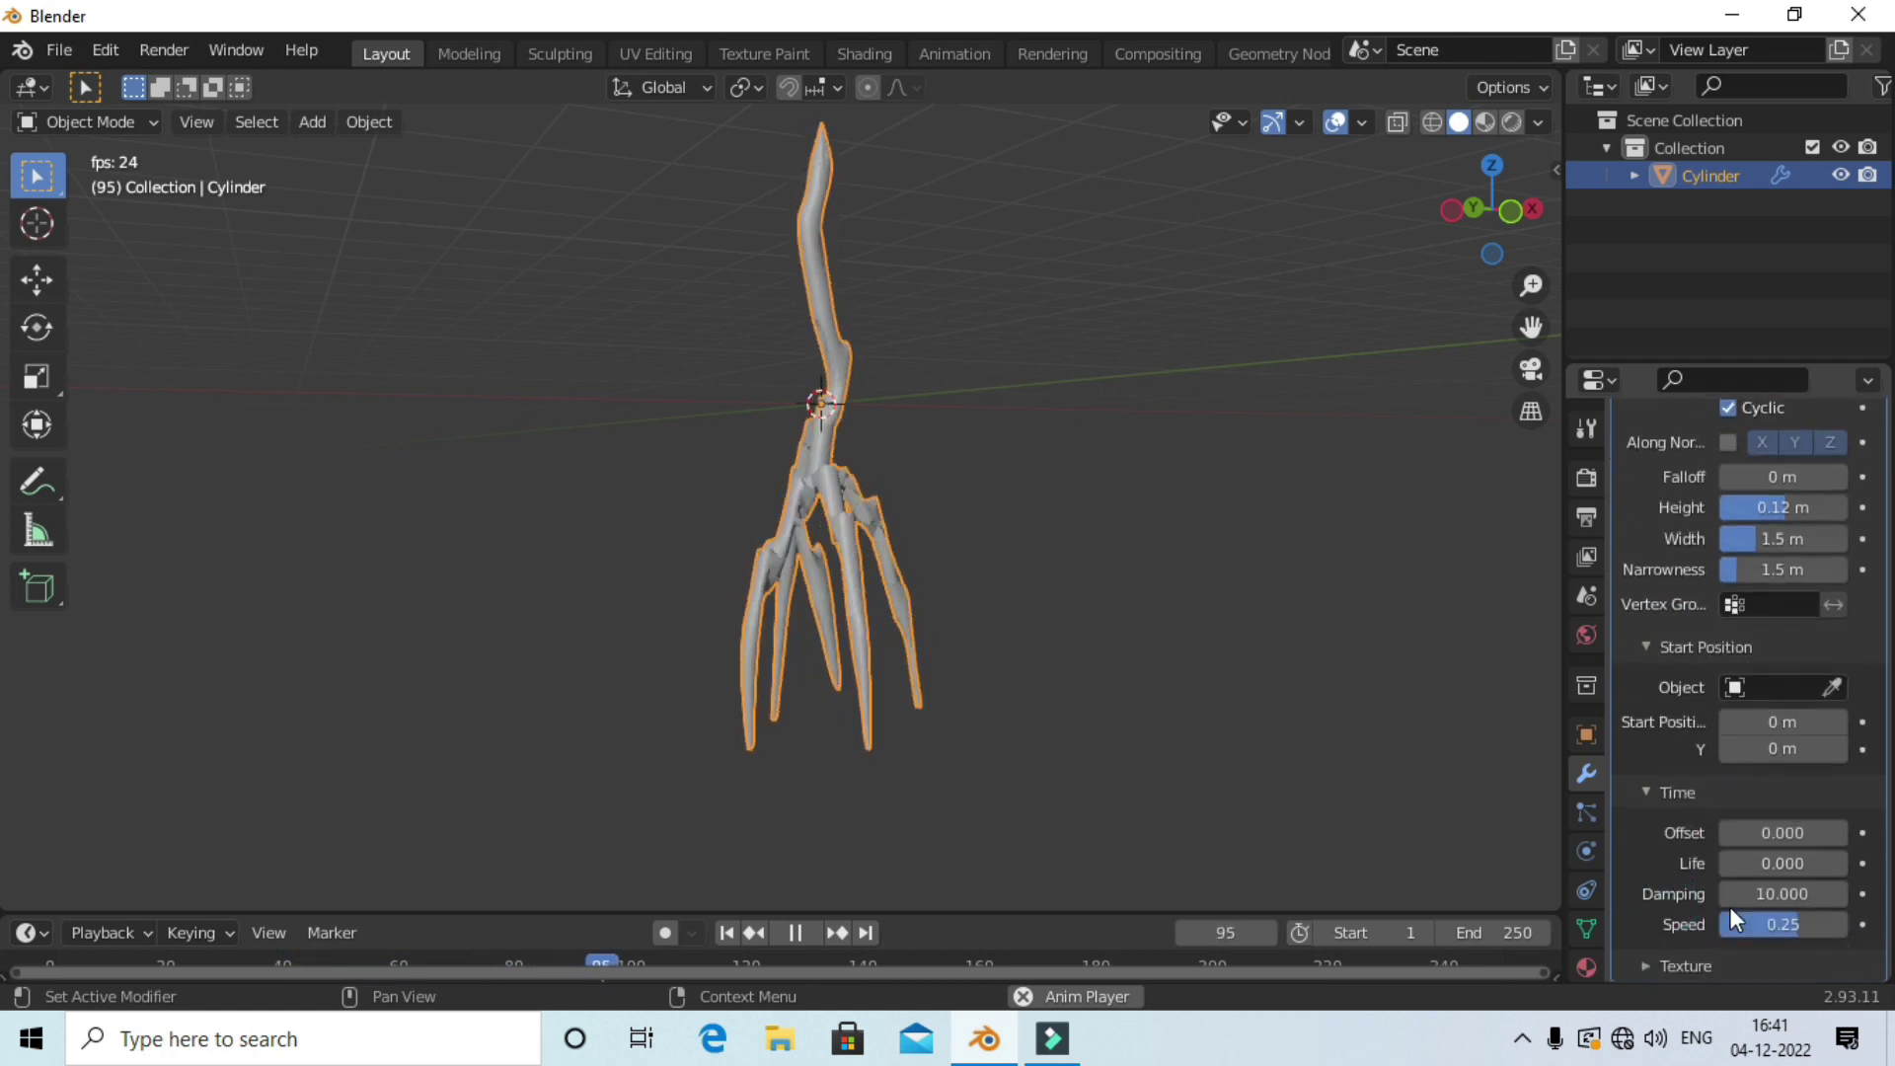
double_click(1785, 922)
text(1)
key(Return)
Stop playback and make the timeline area taller.
mouse_move(1321, 630)
middle_down()
mouse_move(1097, 636)
mouse_move(1147, 642)
middle_up()
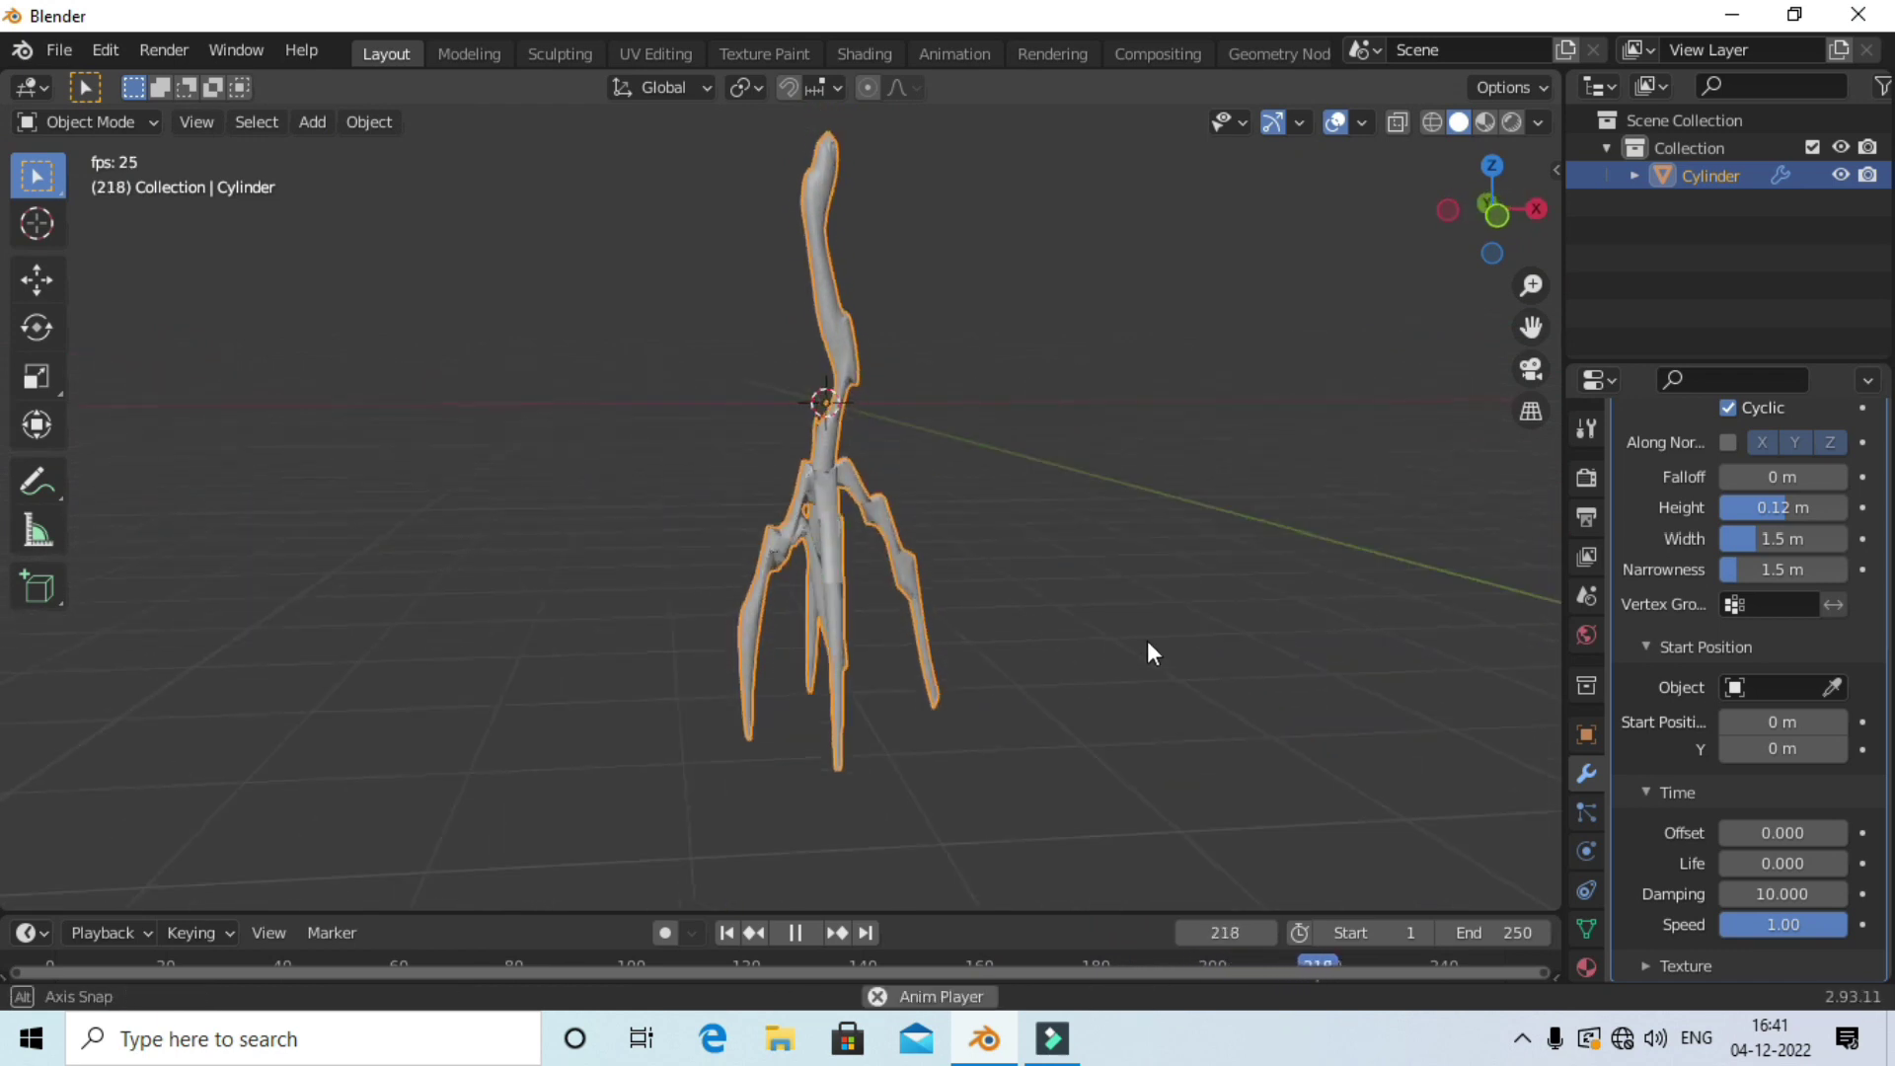
alt+middle_drag(1148, 641, 1177, 578)
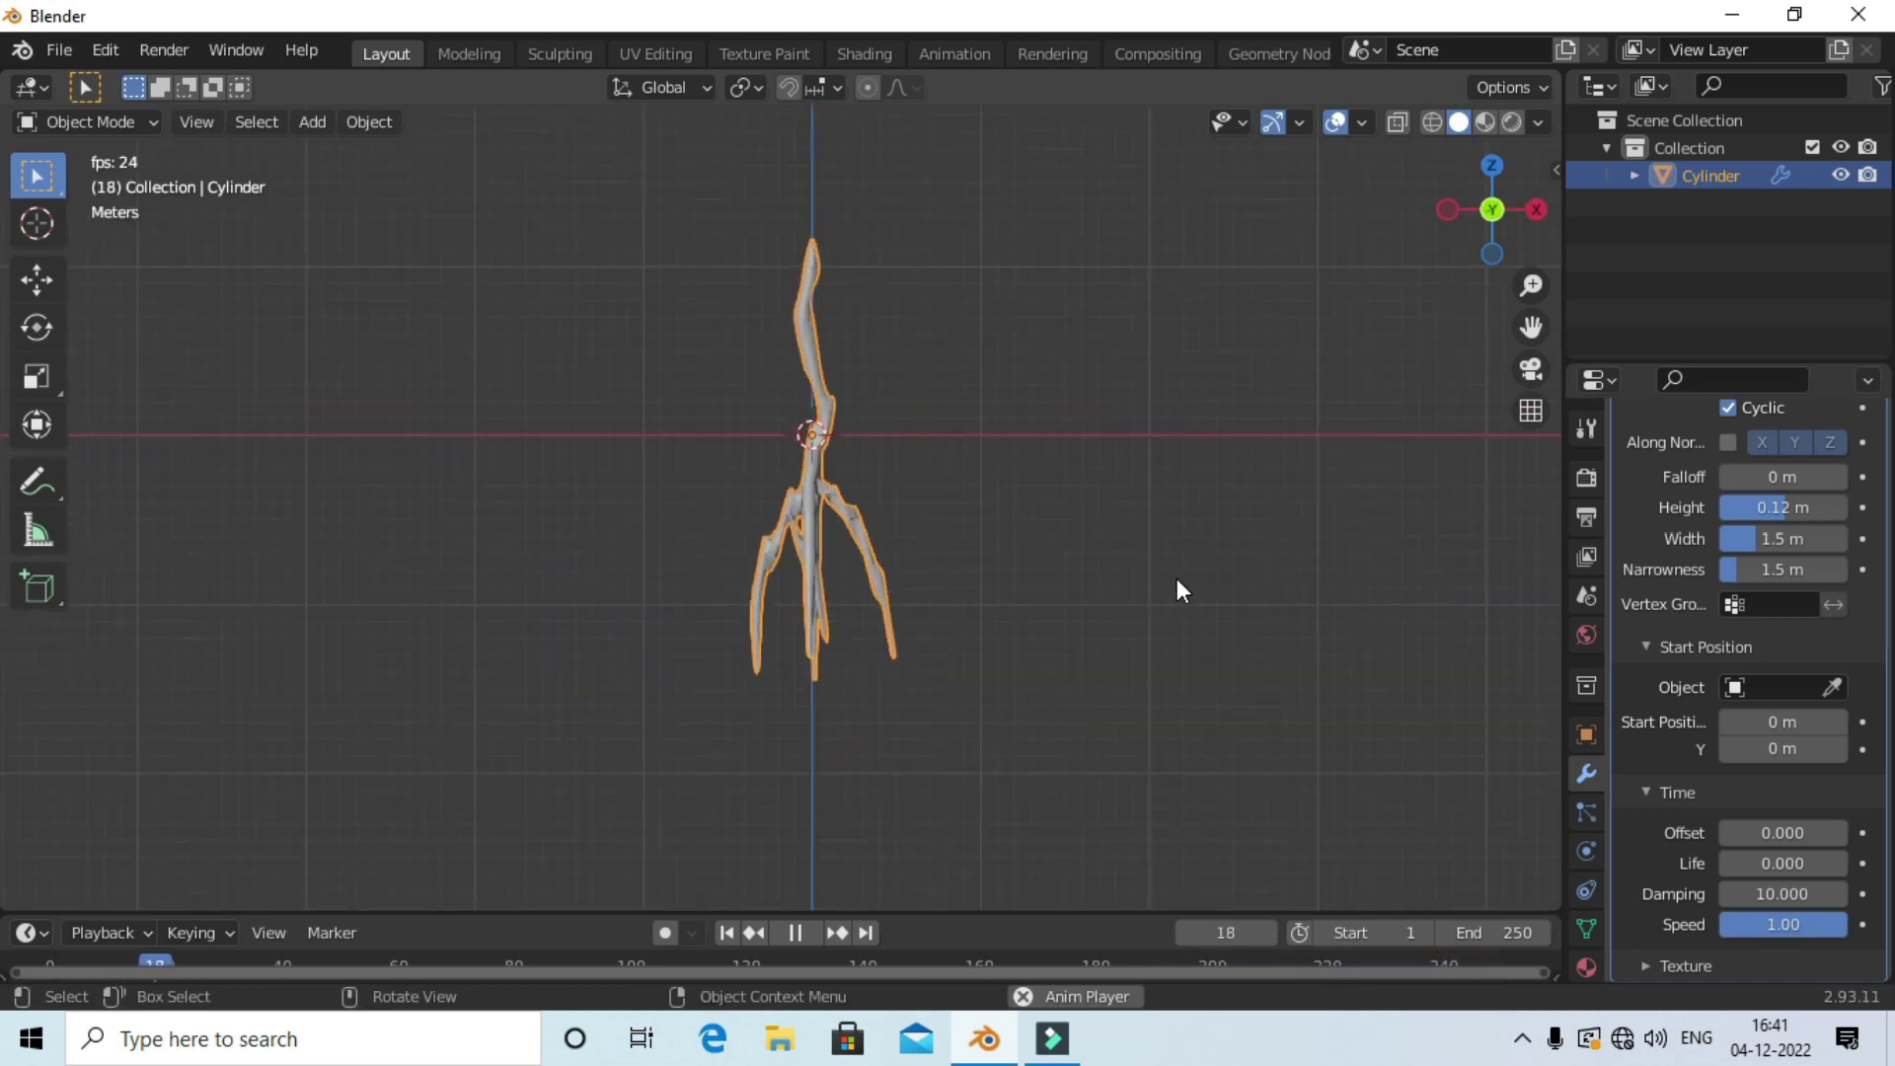
scroll(1177, 579, up, 2)
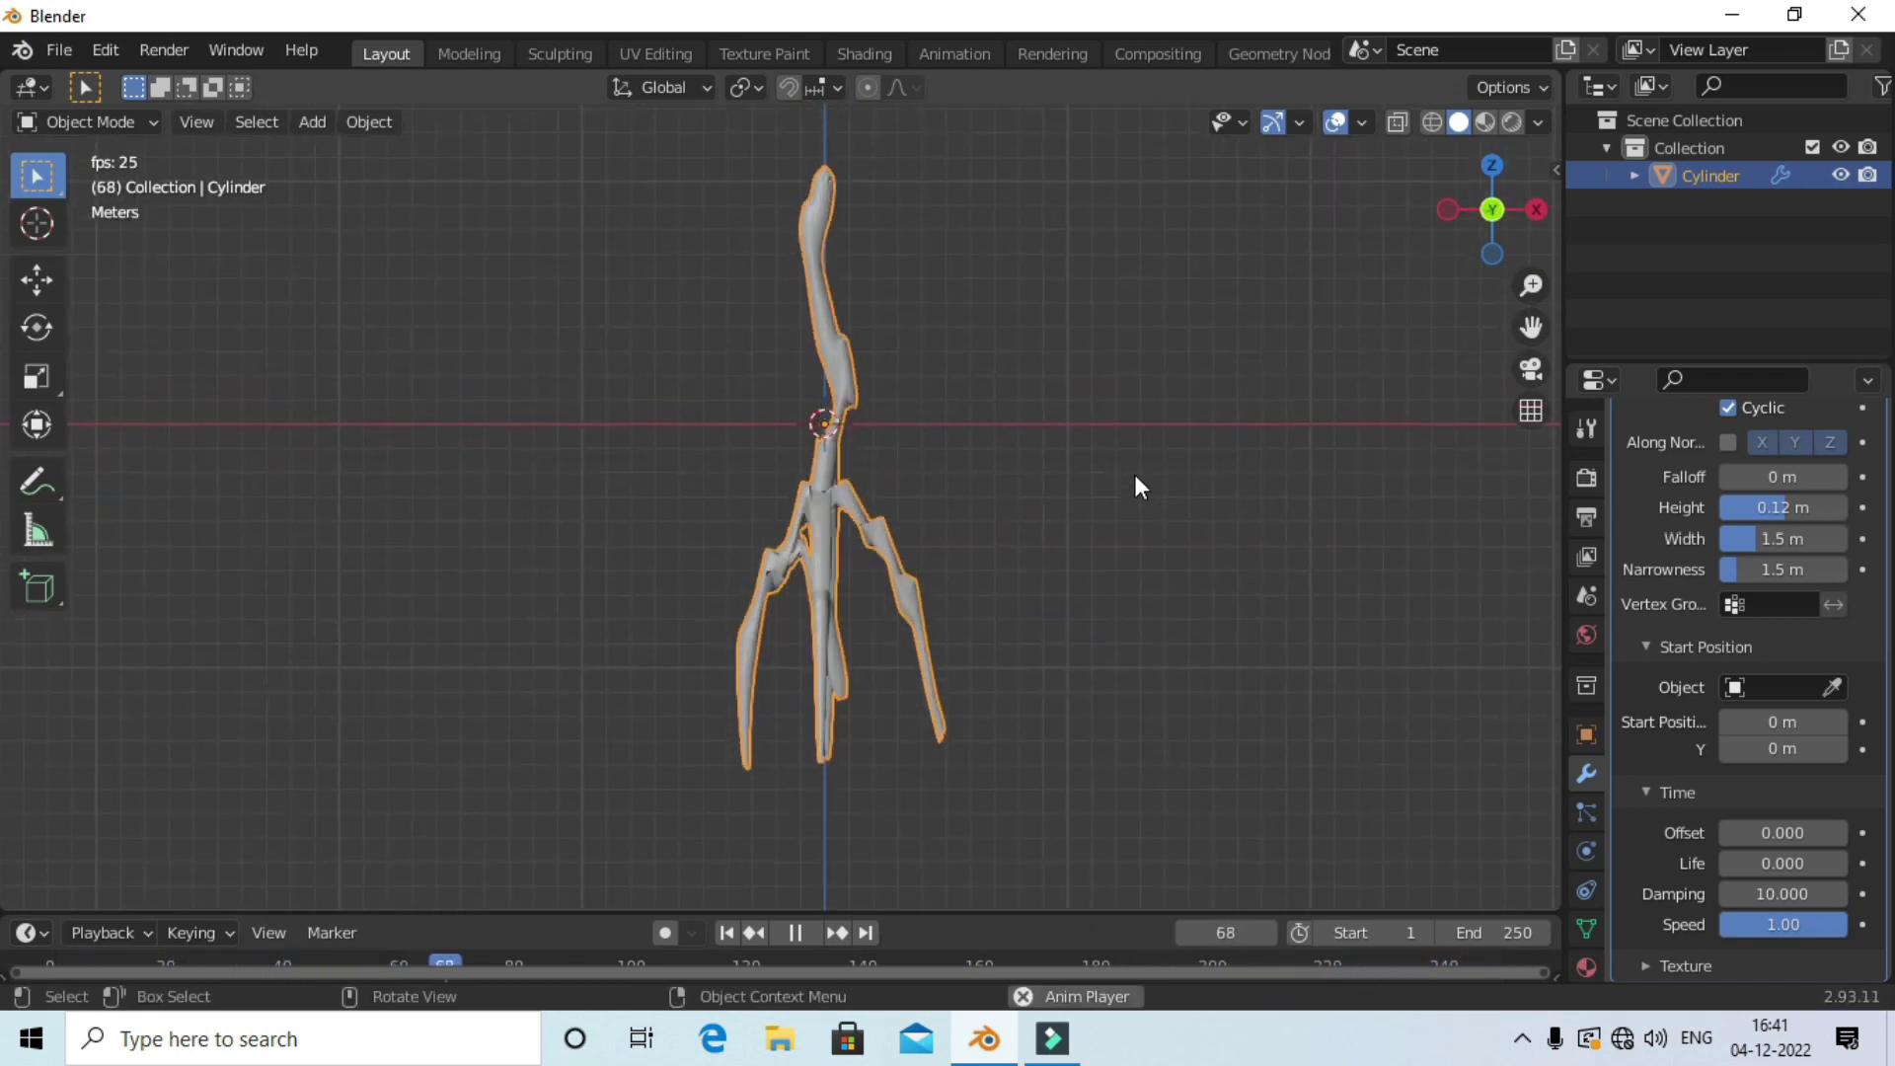
key(space)
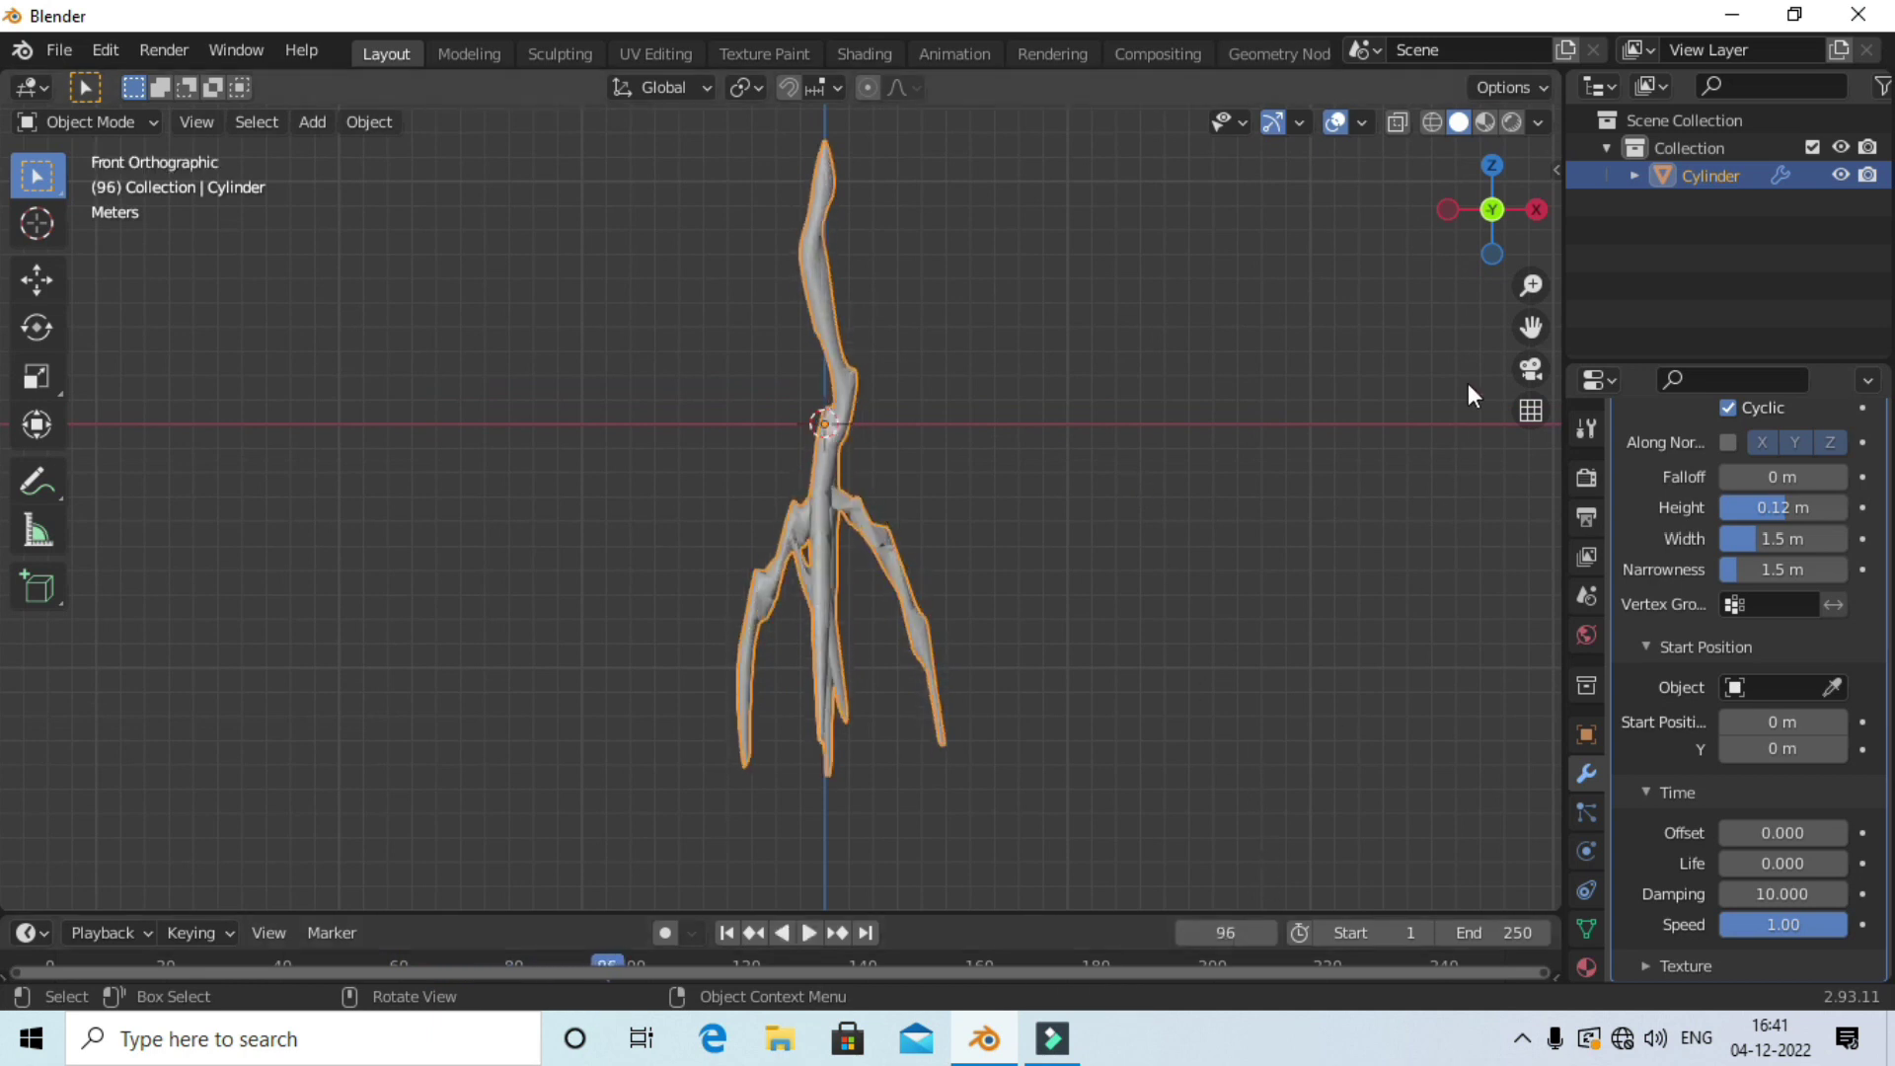
drag(991, 912, 1068, 688)
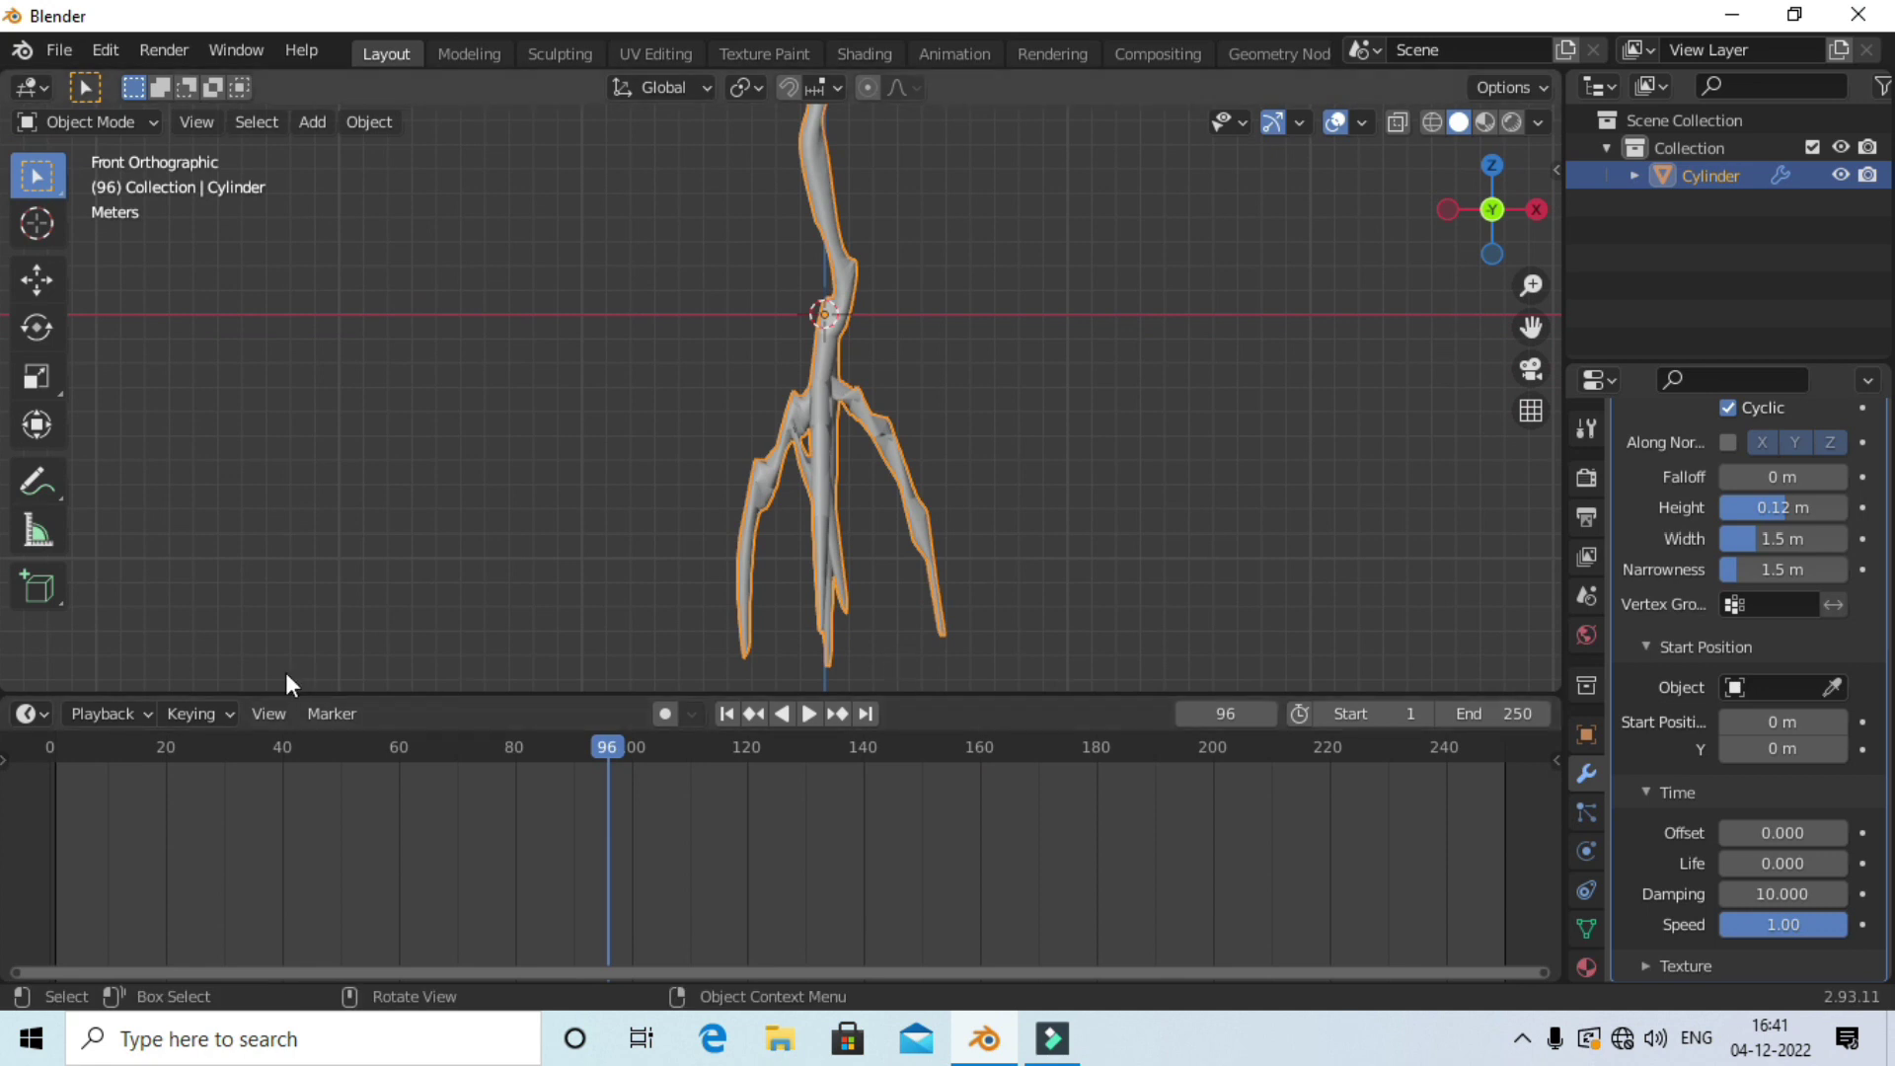
Split off the lower area as an enlarged Shader Editor.
drag(7, 694, 30, 835)
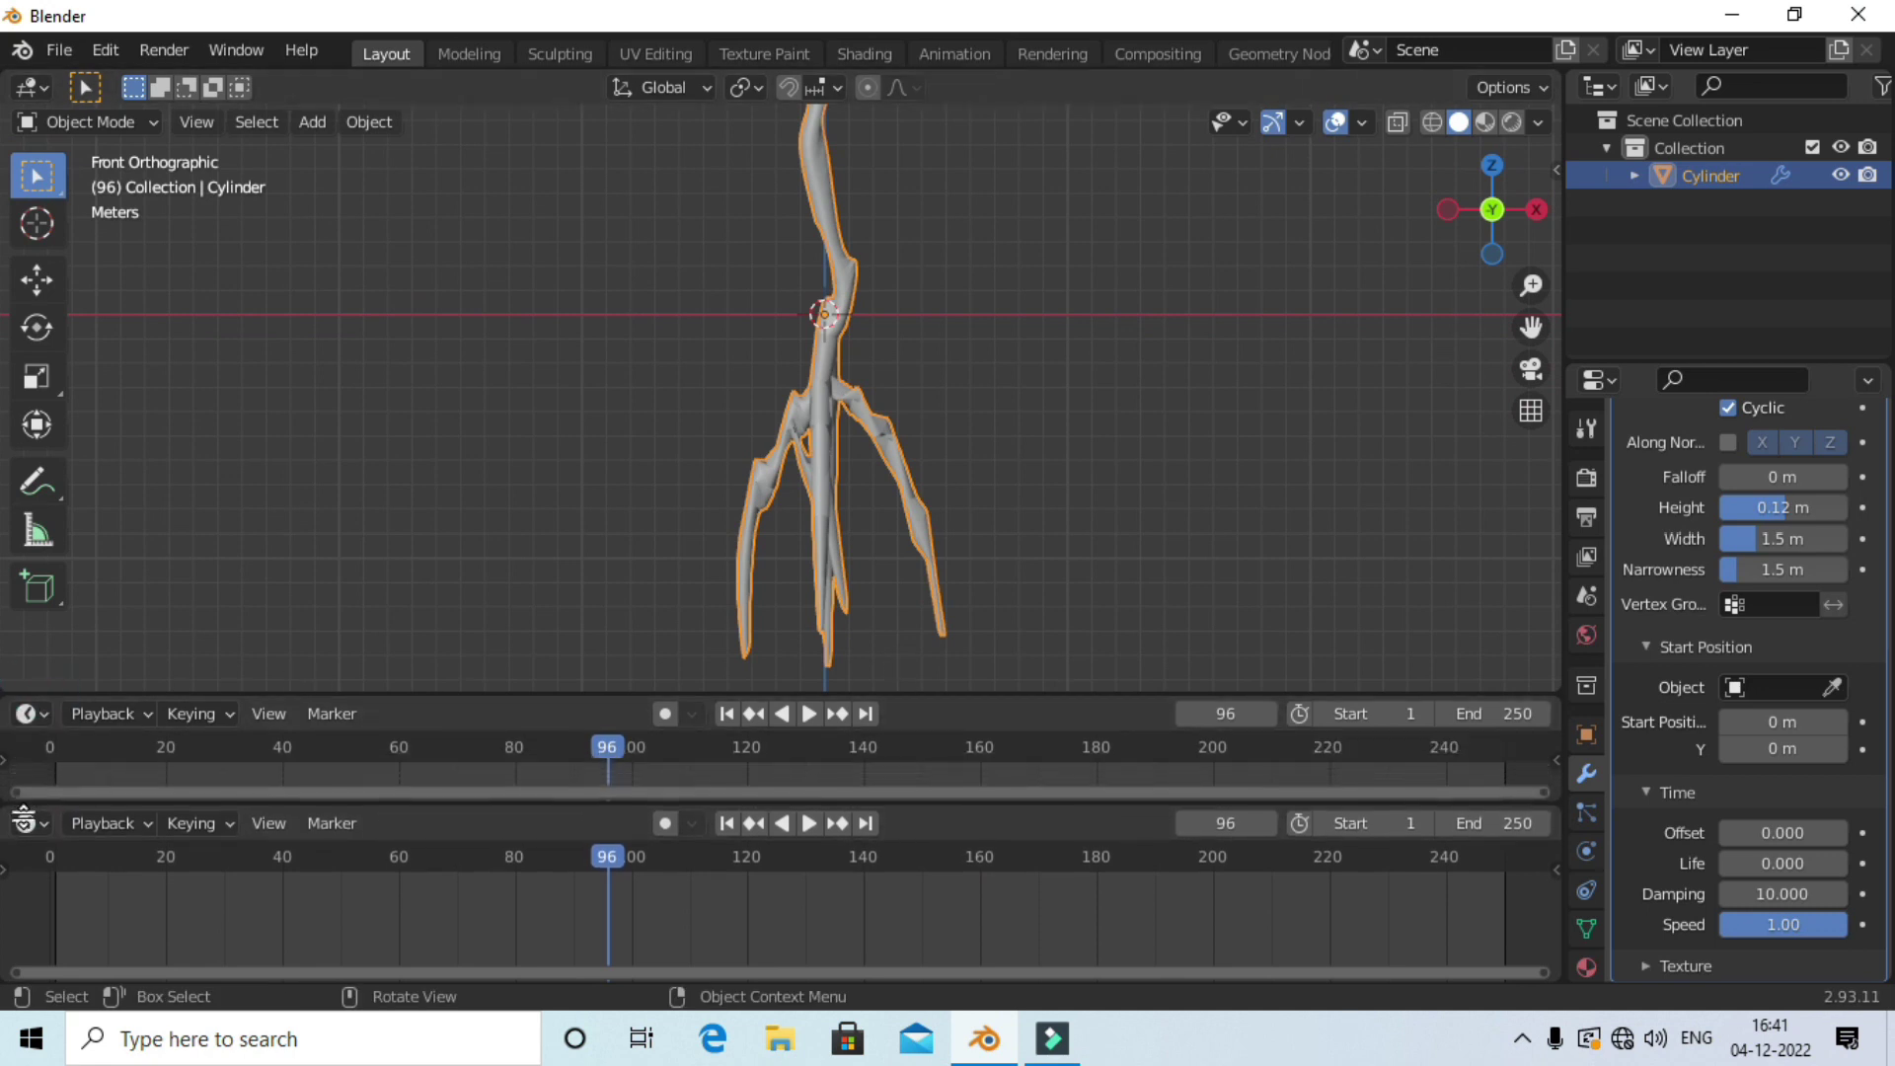
click(31, 851)
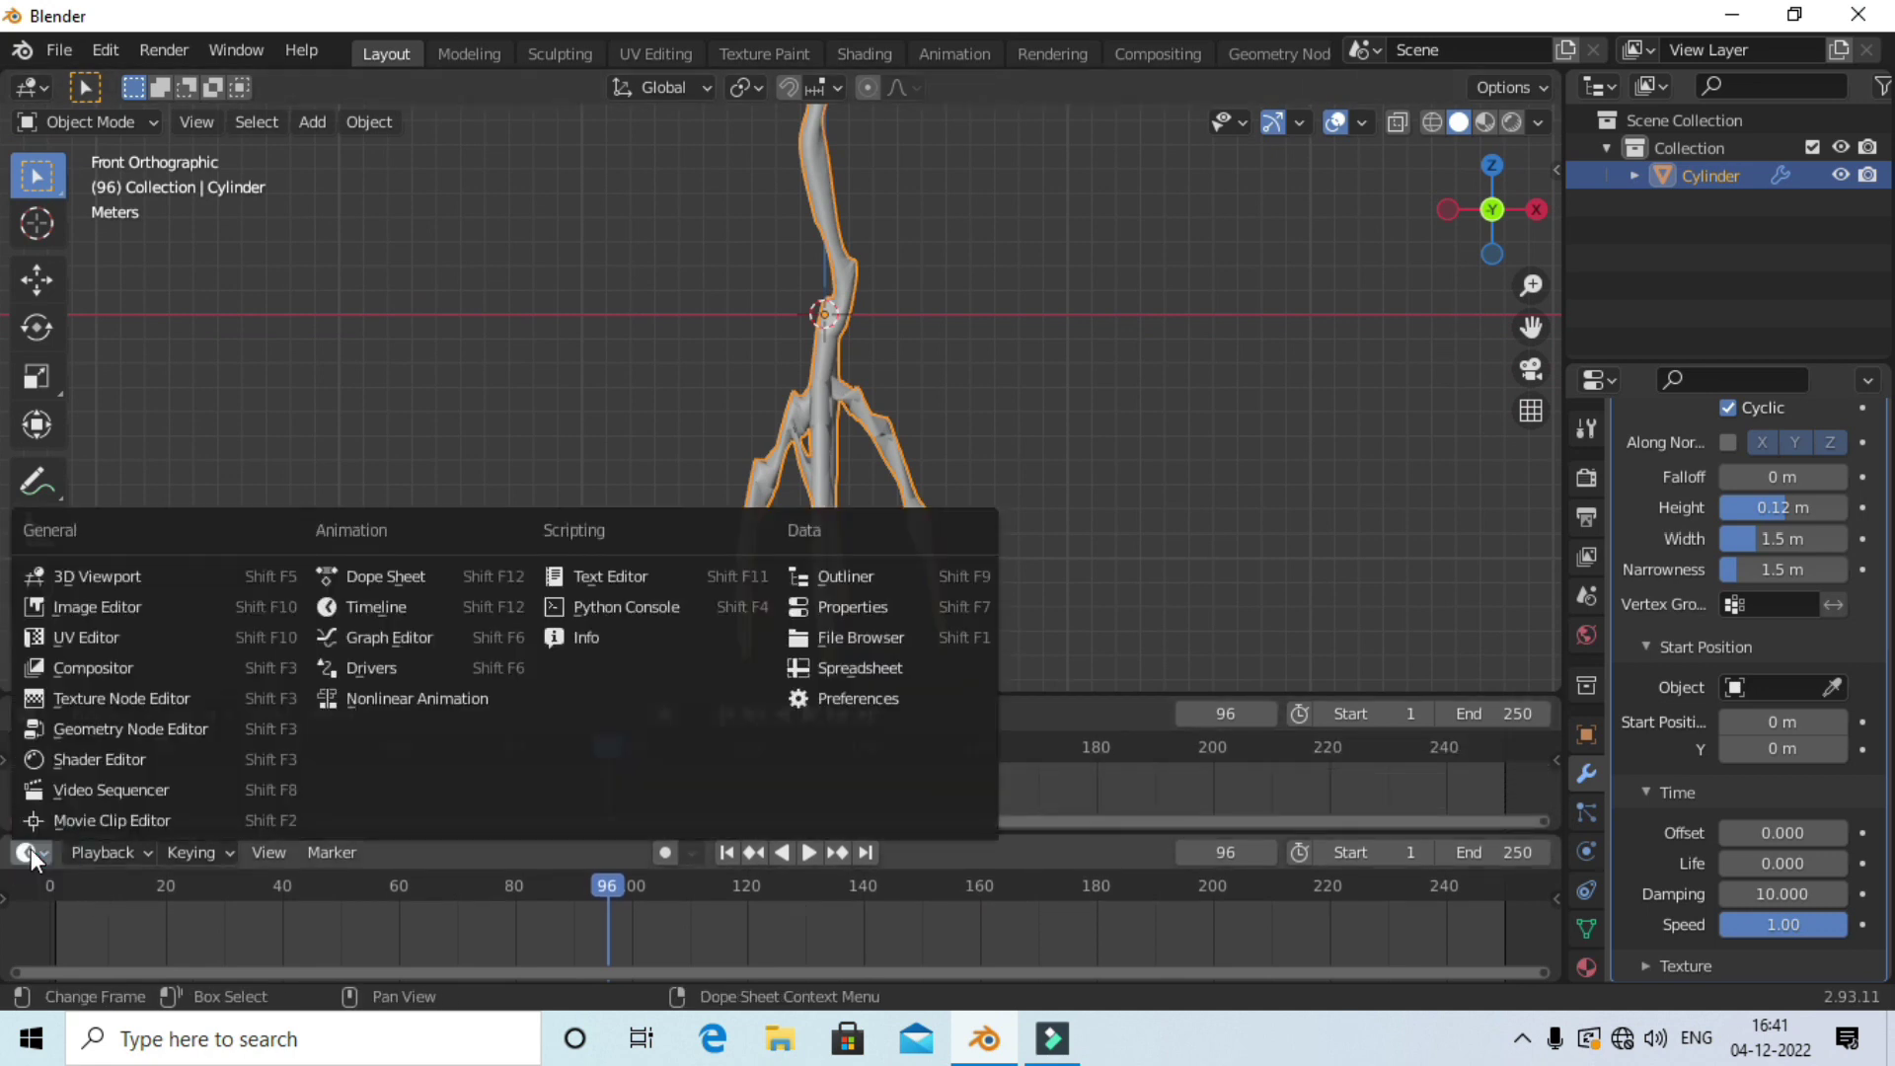
click(162, 766)
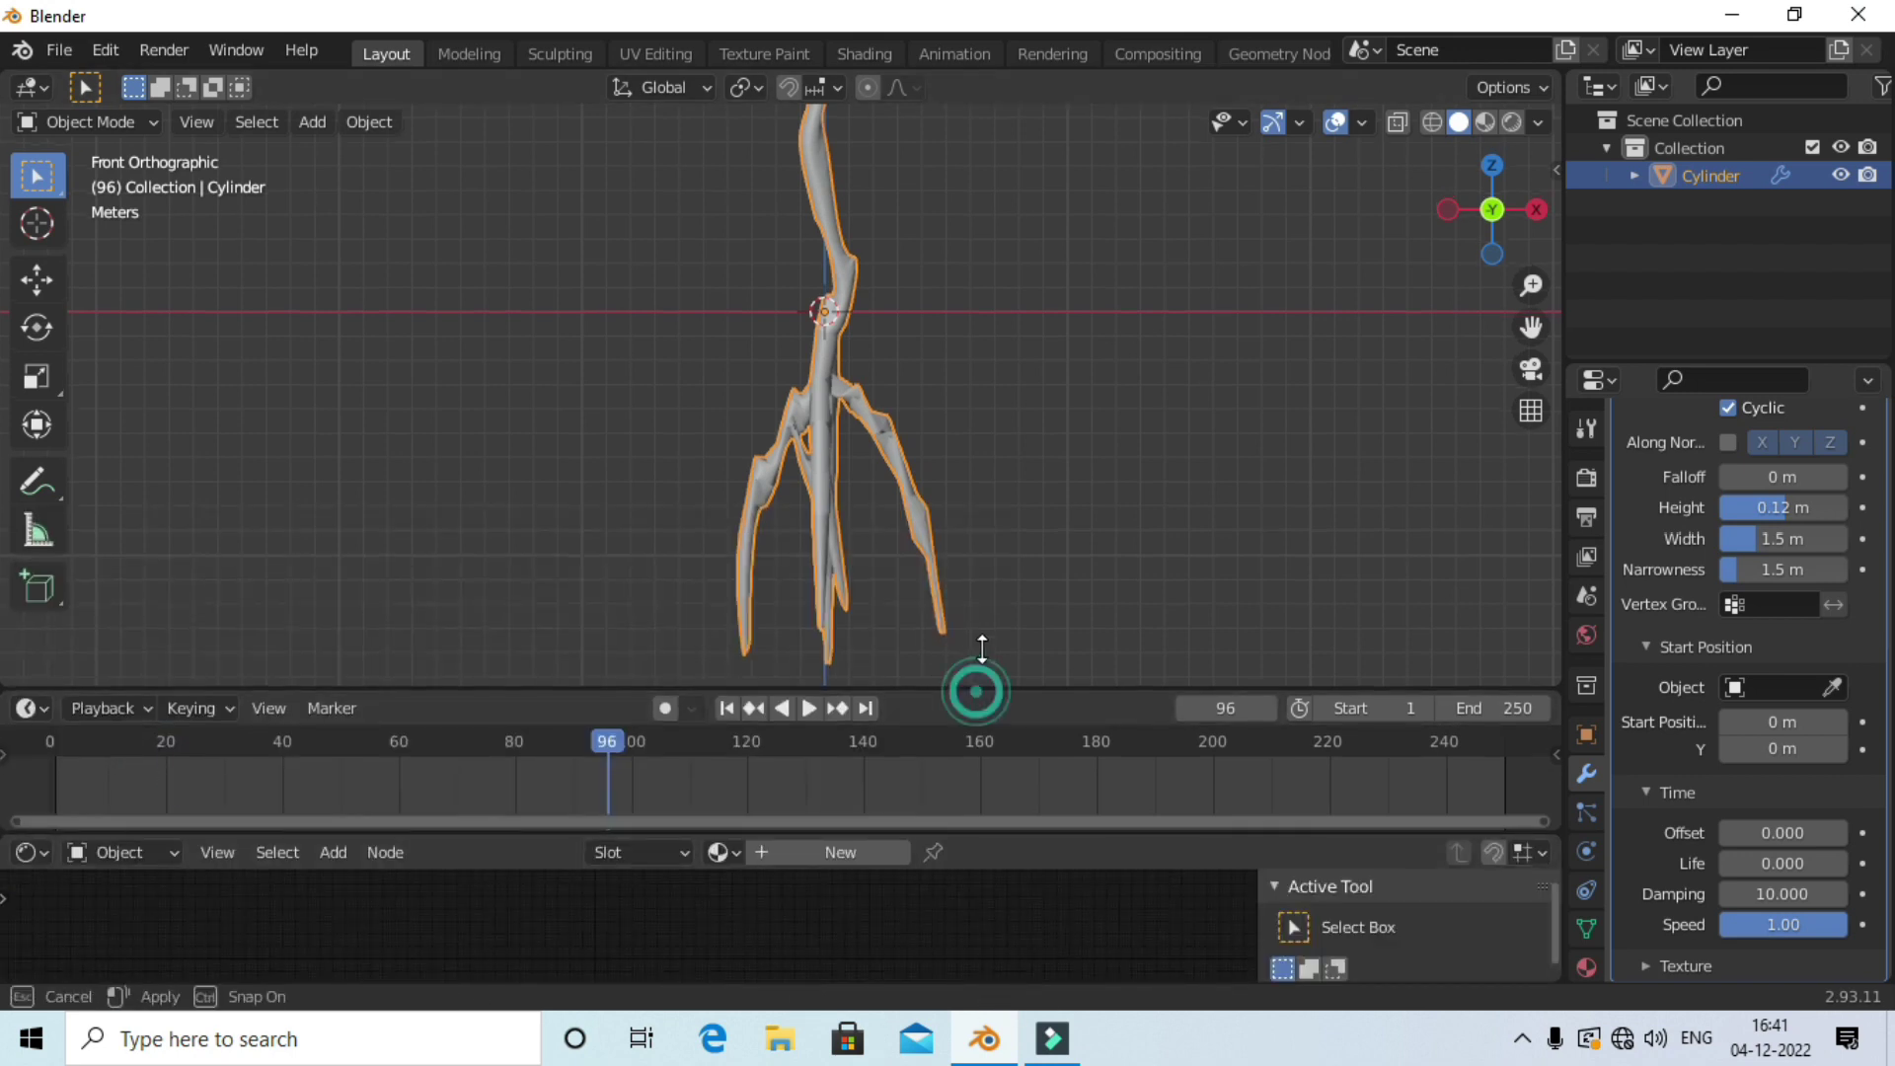
drag(978, 694, 997, 577)
drag(1026, 829, 1042, 731)
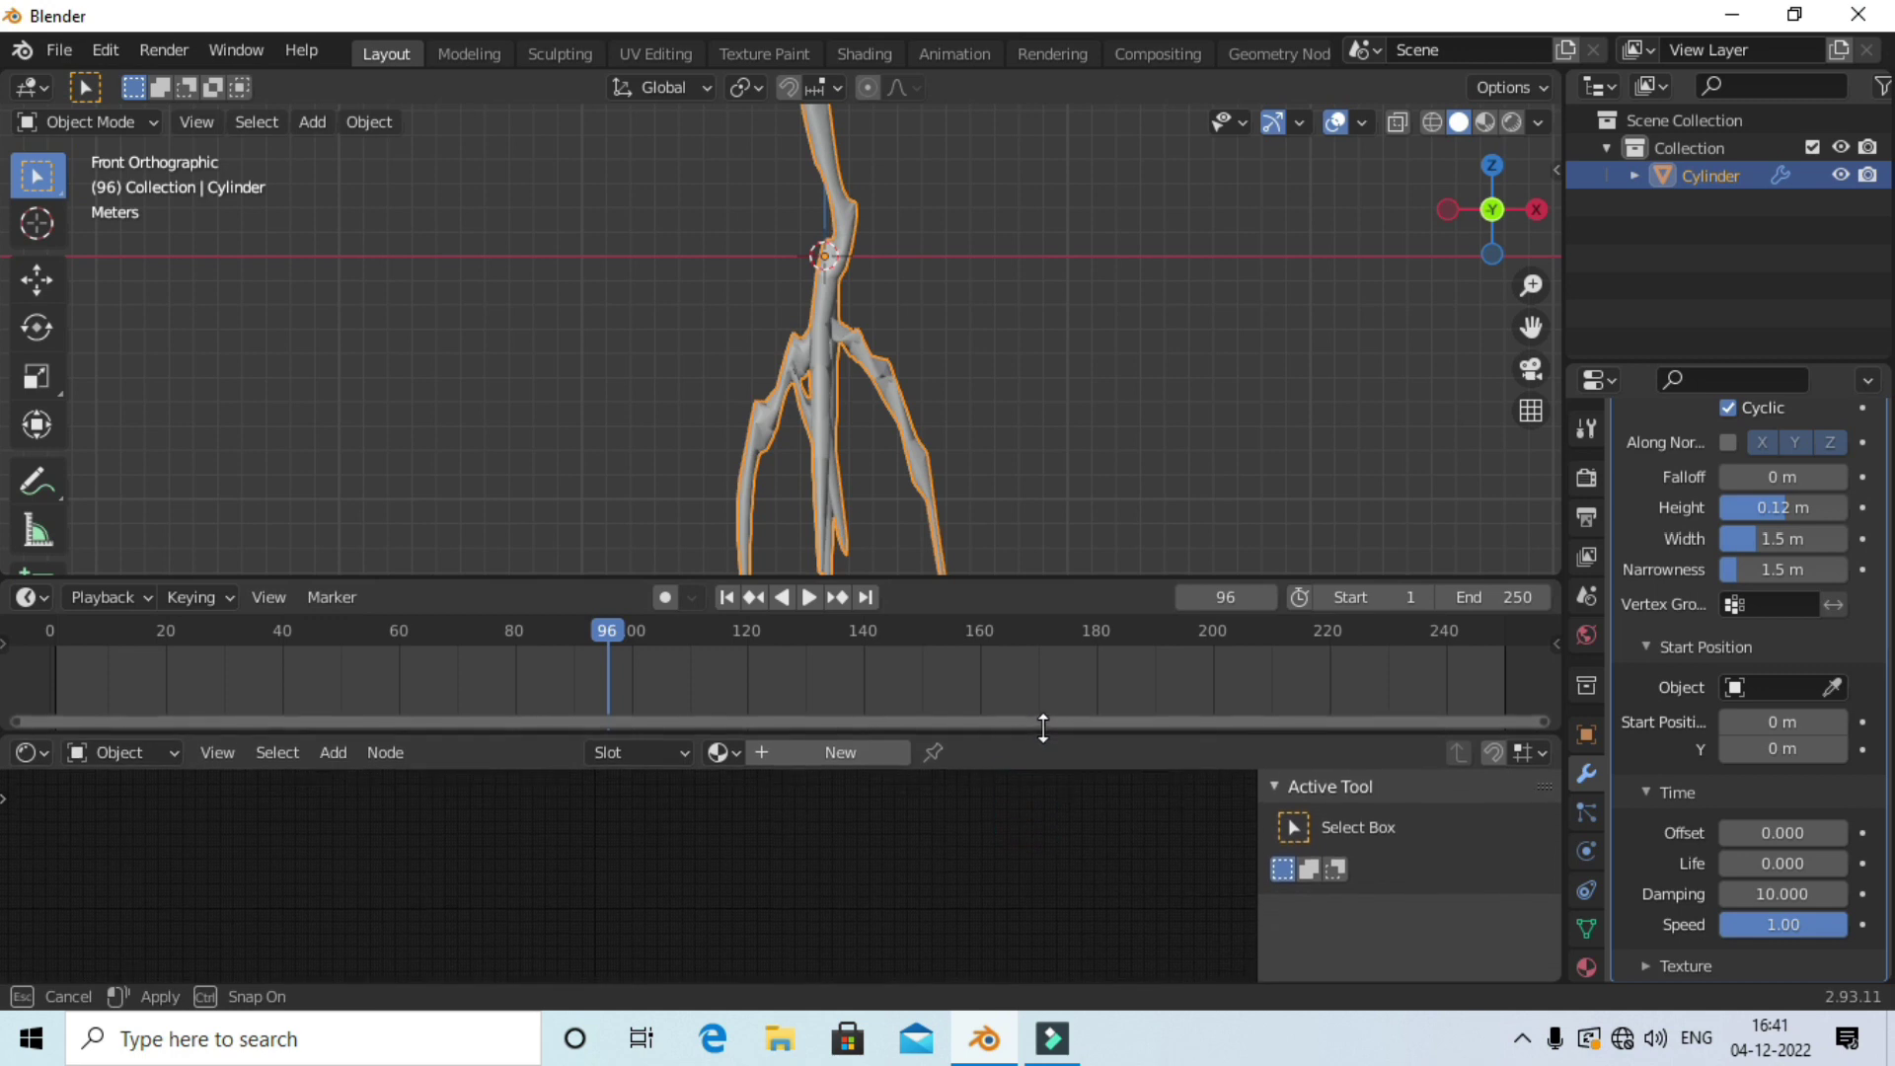
Create a new material for the bolt and delete its Principled BSDF node.
click(840, 753)
scroll(808, 880, up, 4)
scroll(824, 883, up, 5)
scroll(869, 878, up, 2)
middle_drag(910, 876, 1062, 846)
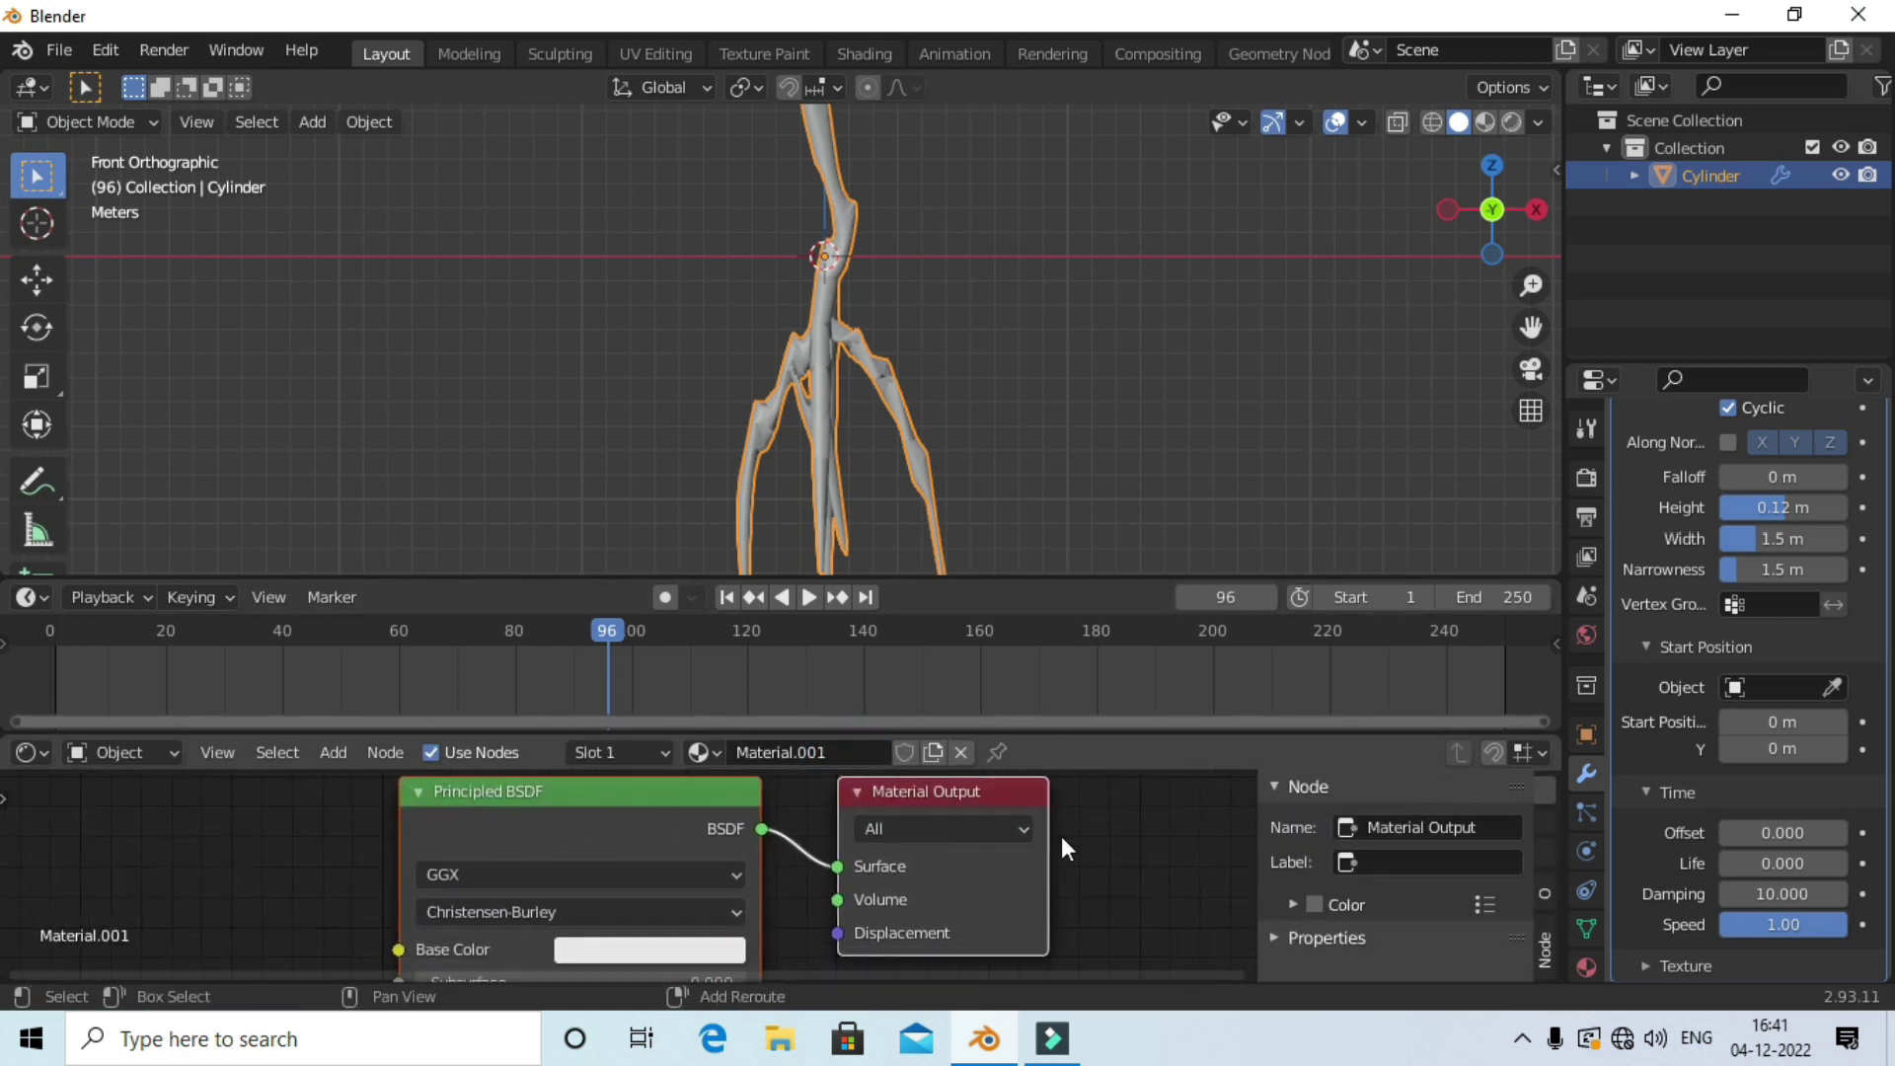
scroll(790, 855, down, 1)
click(689, 808)
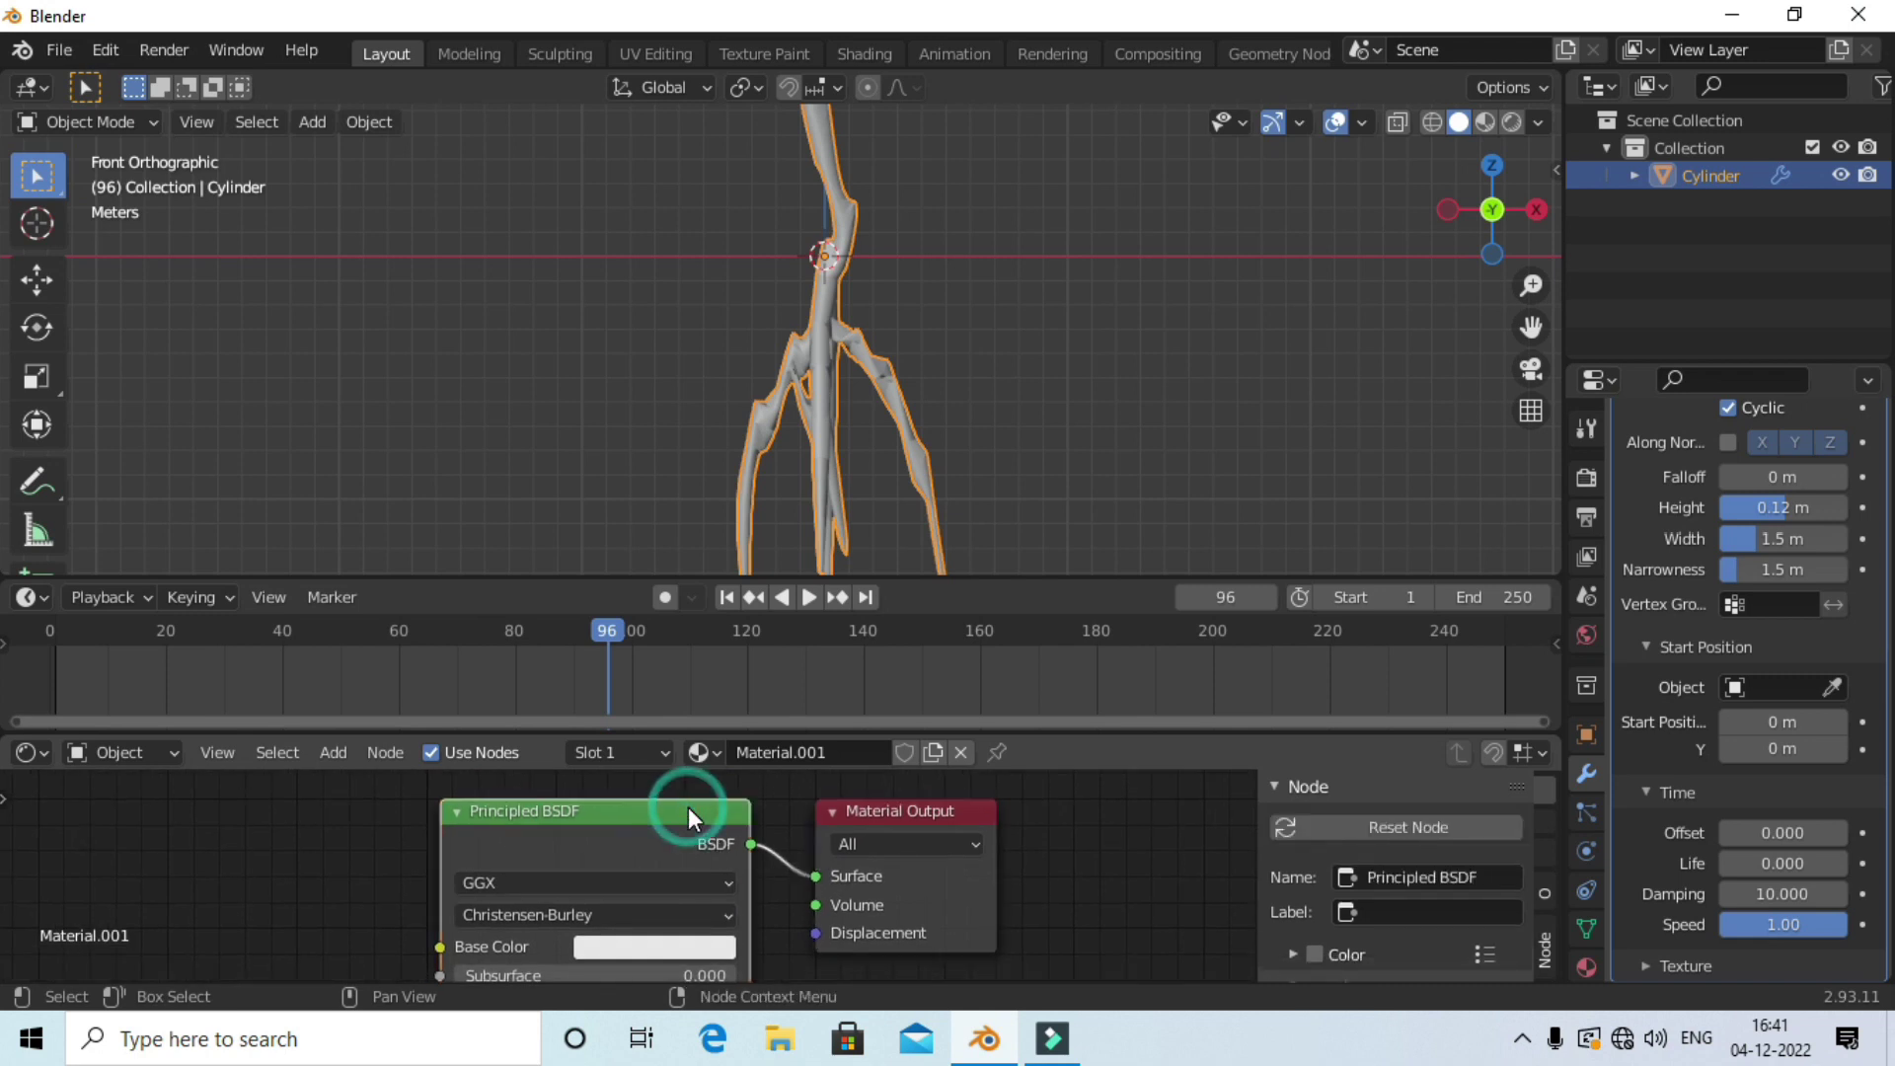
key(x)
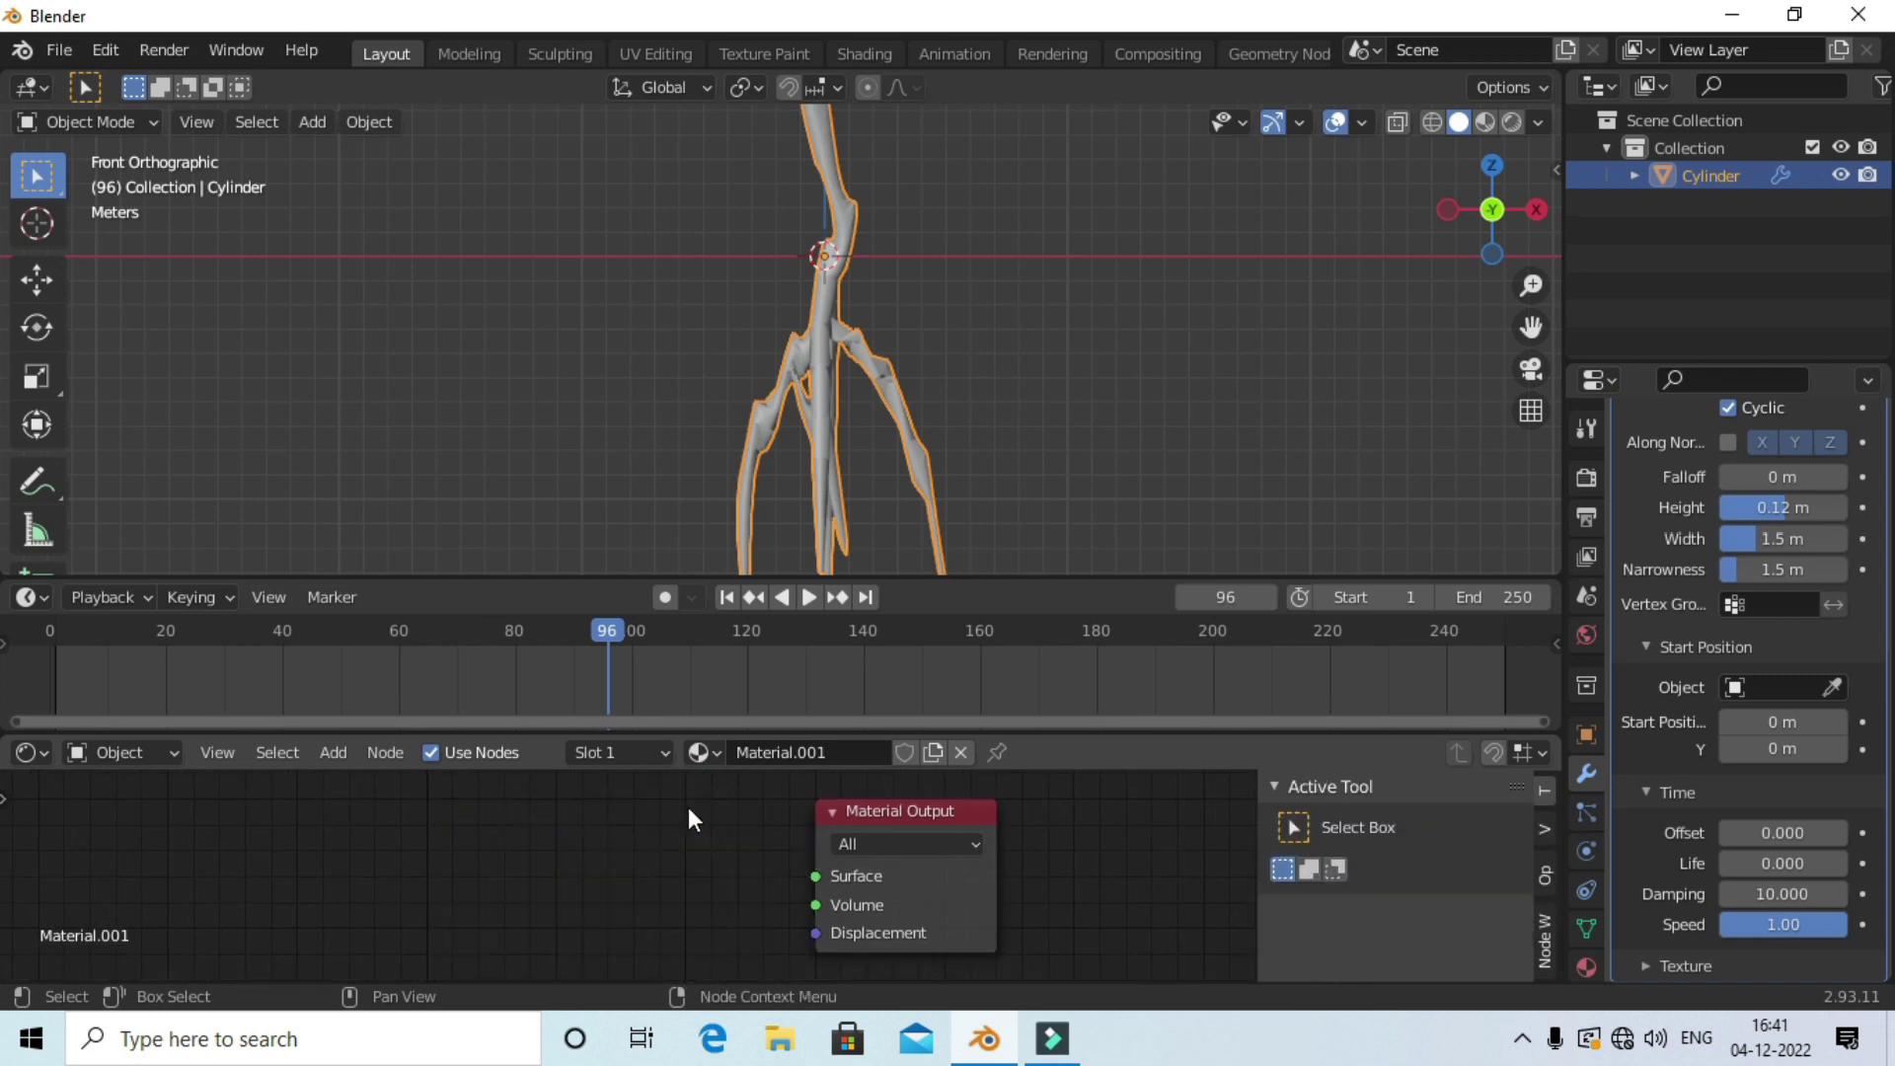
Add an Emission shader node and wire it into the Material Output's Surface input.
click(333, 753)
mouse_move(375, 542)
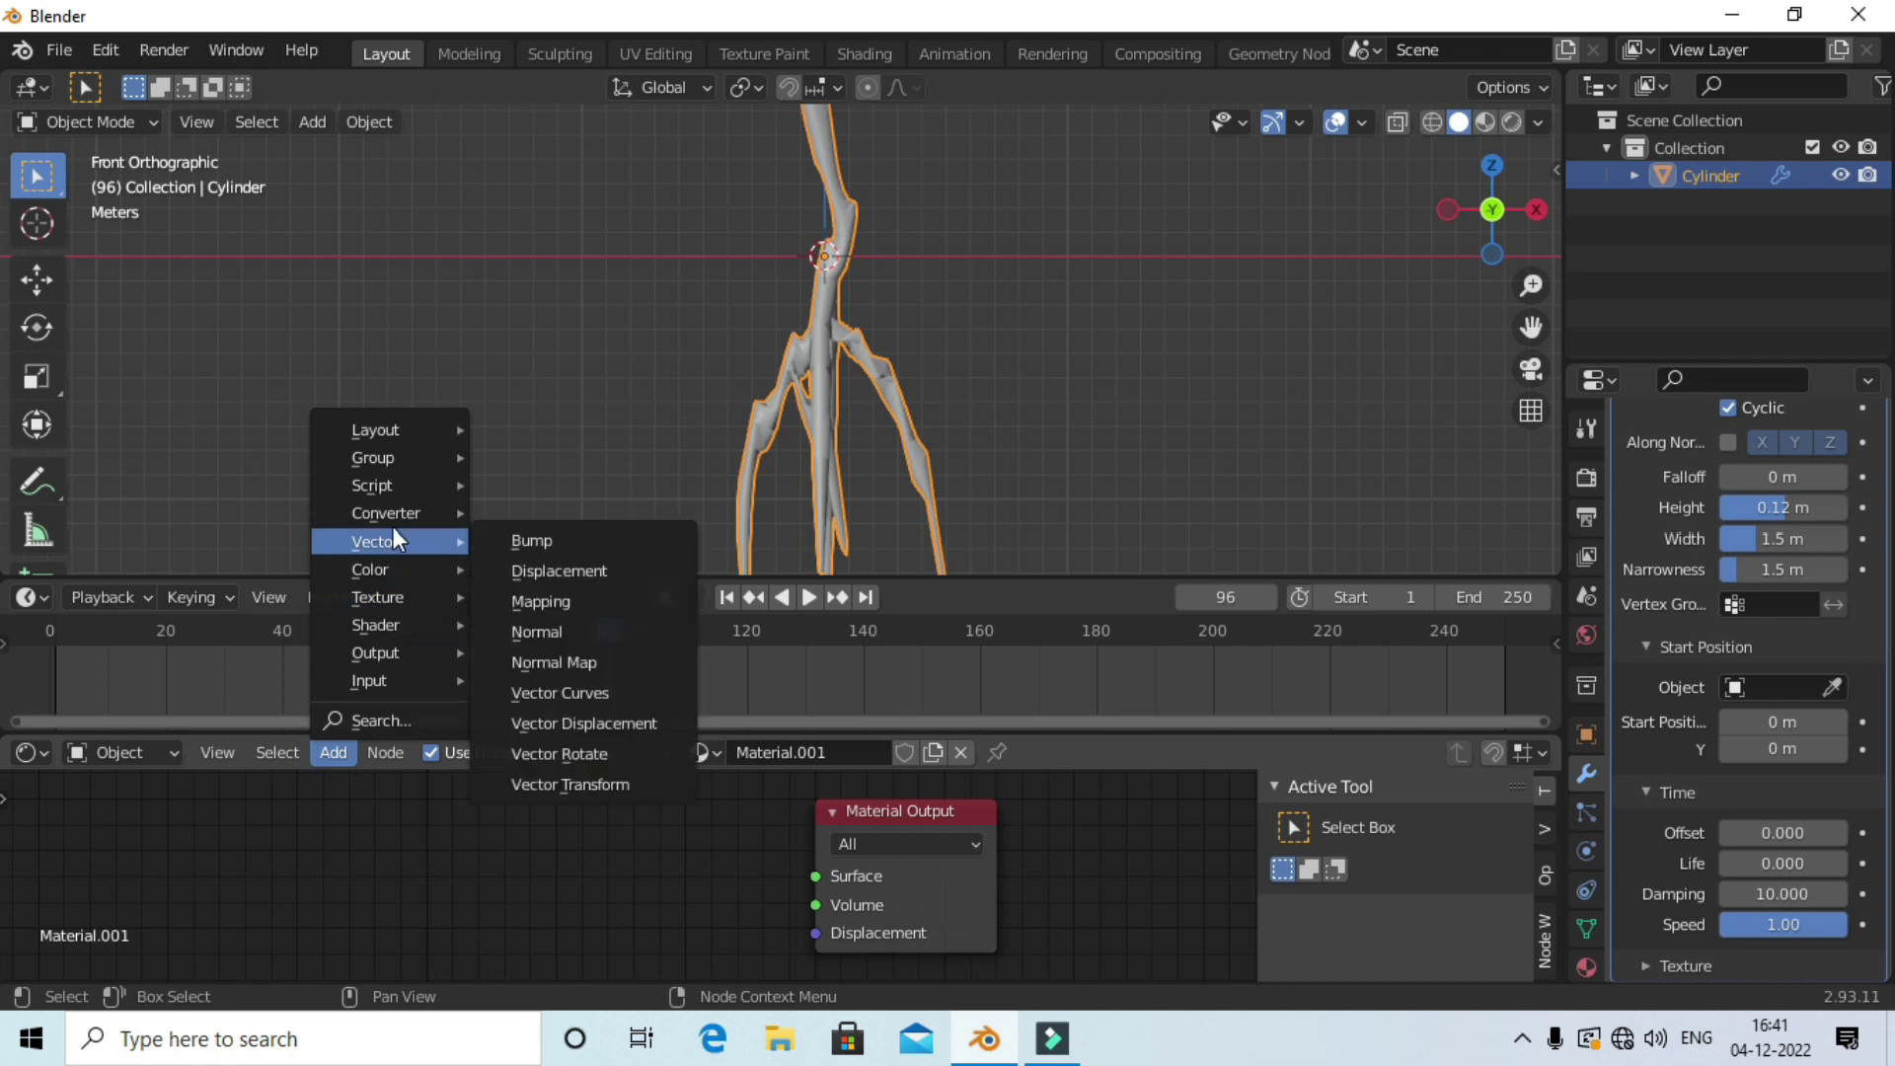
mouse_move(376, 624)
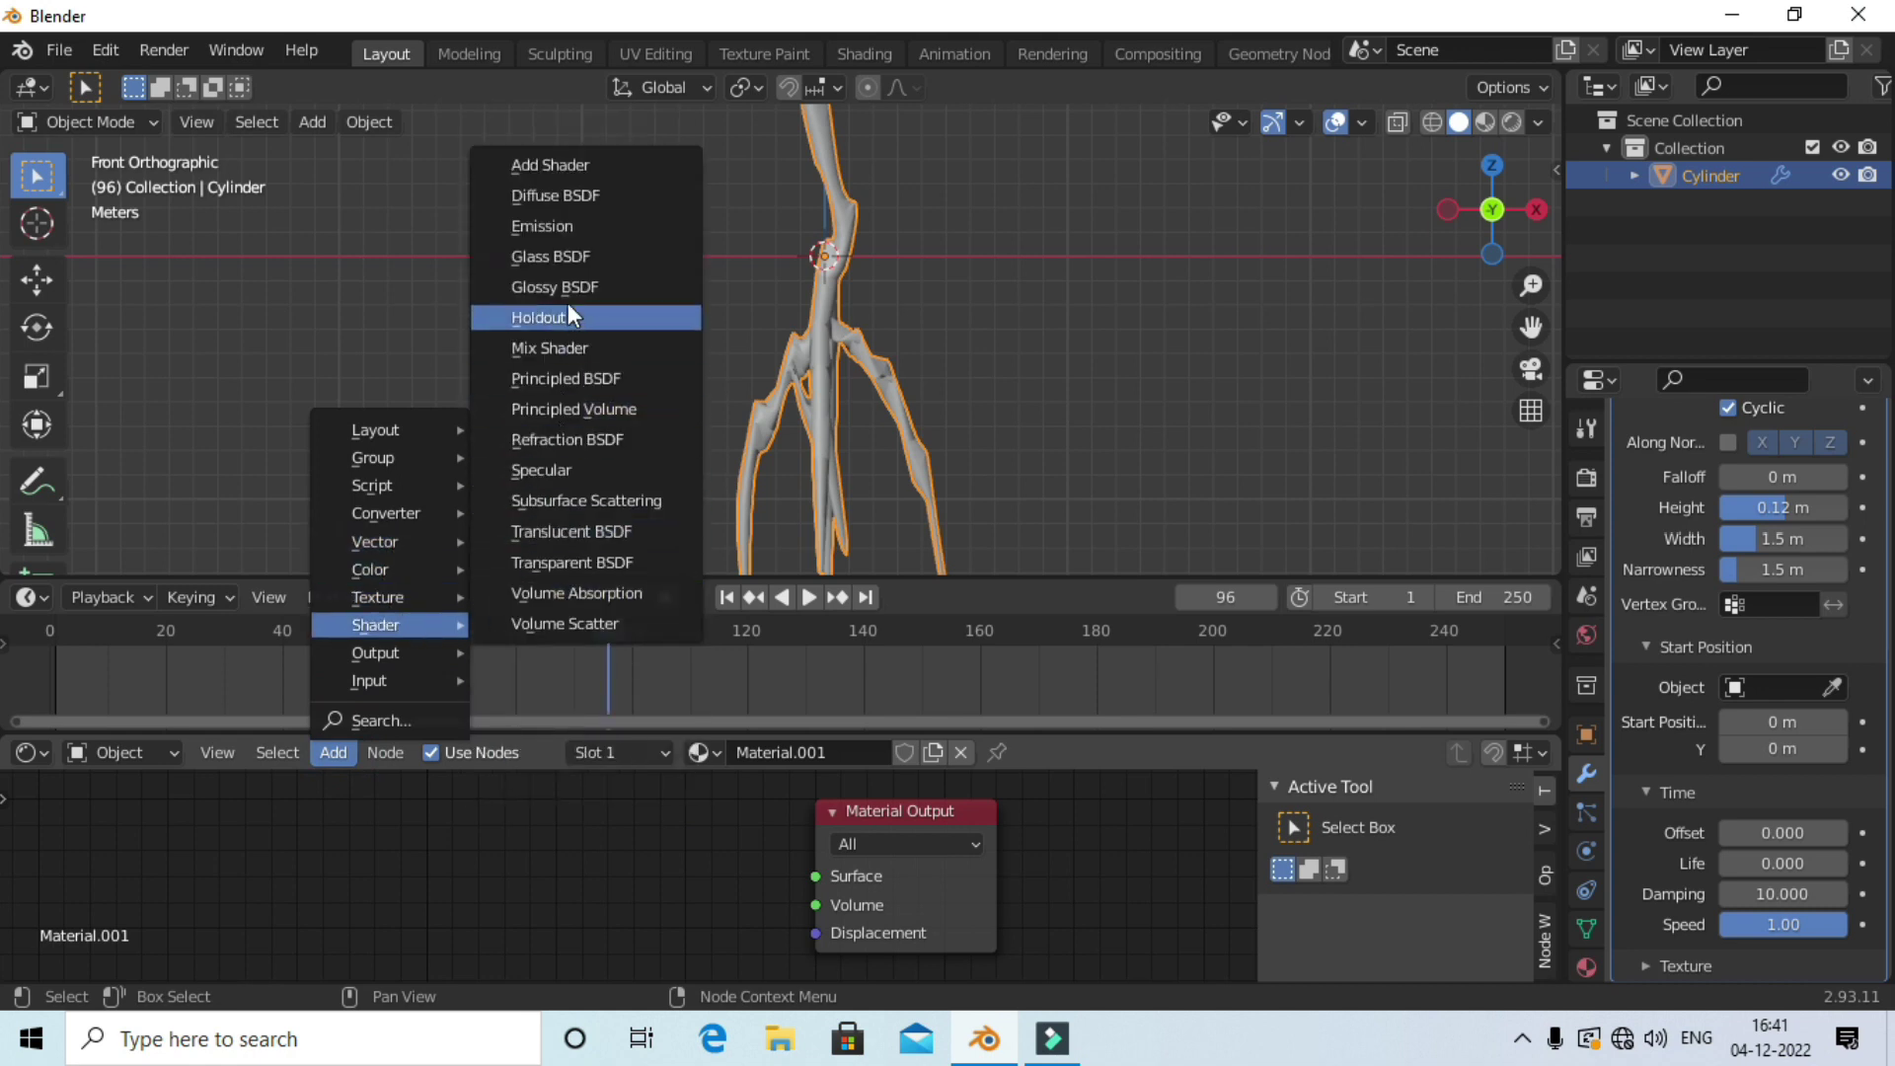
click(555, 226)
click(544, 838)
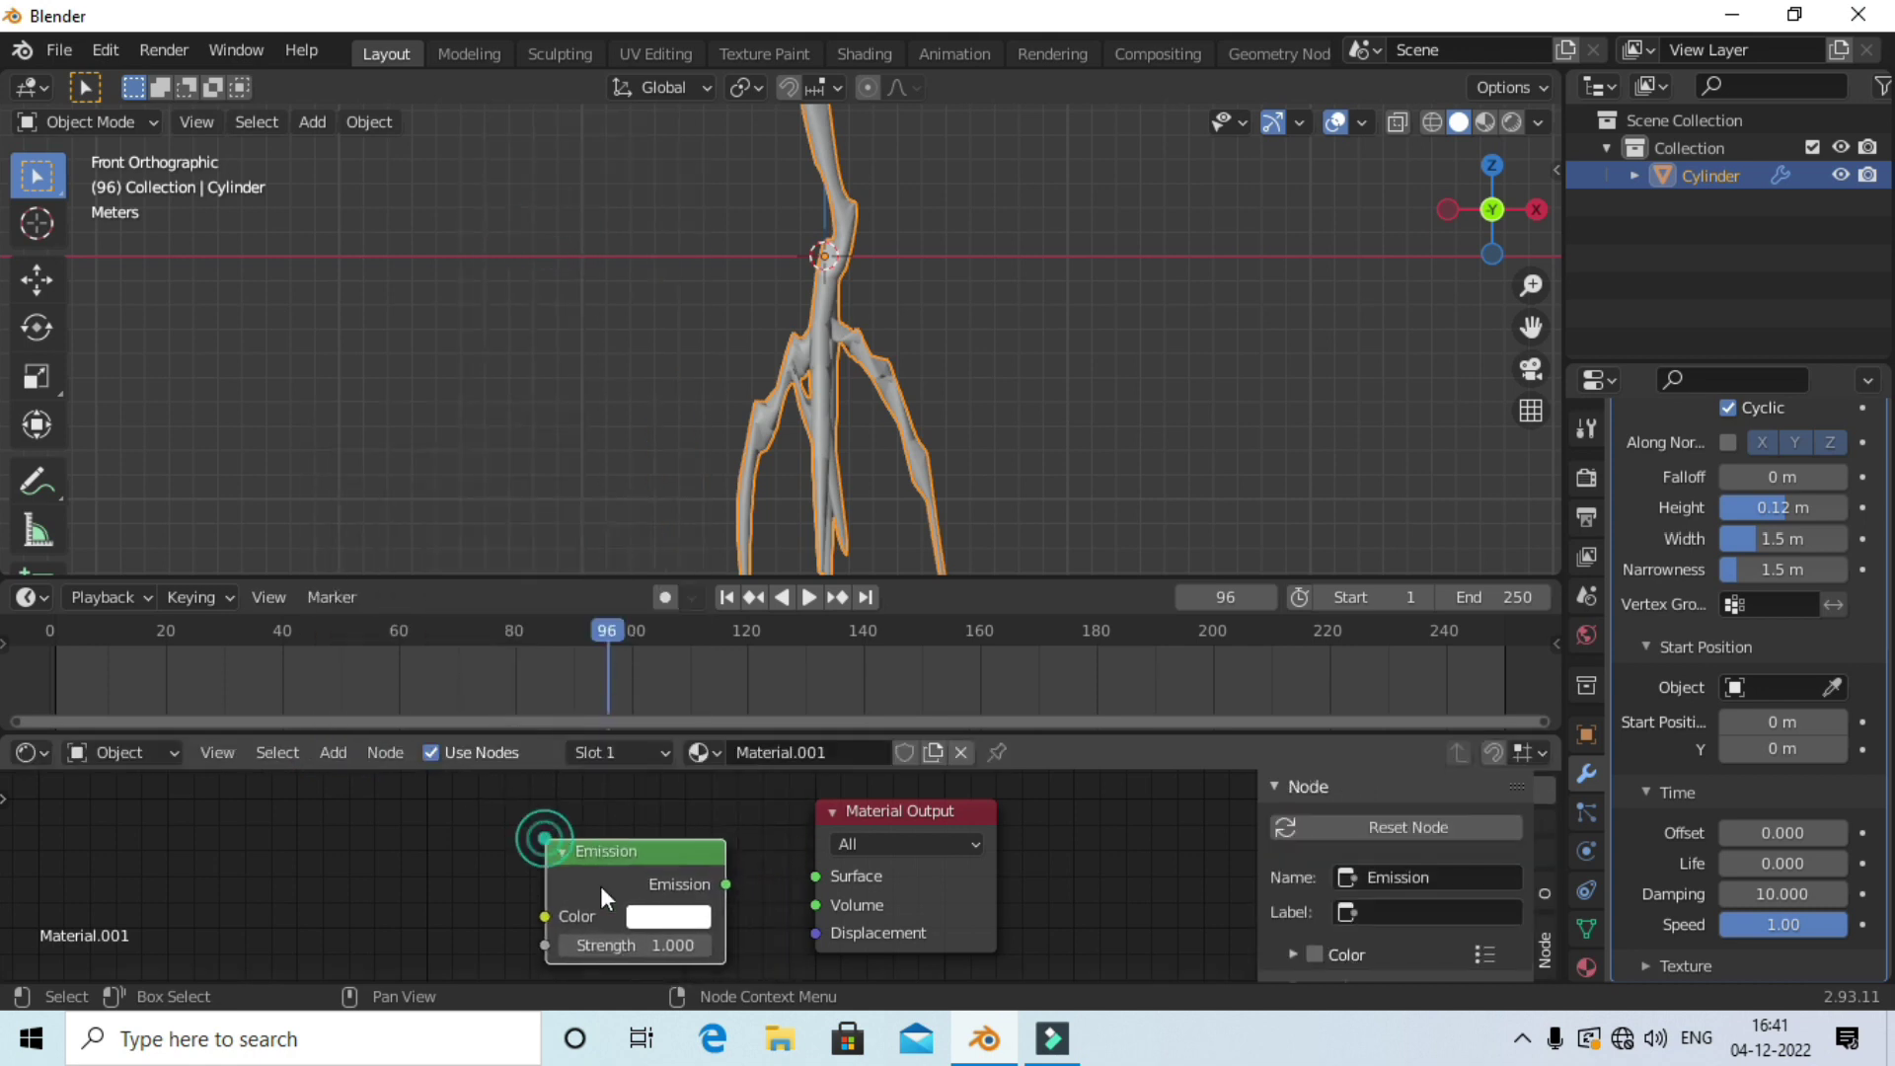
drag(728, 884, 814, 877)
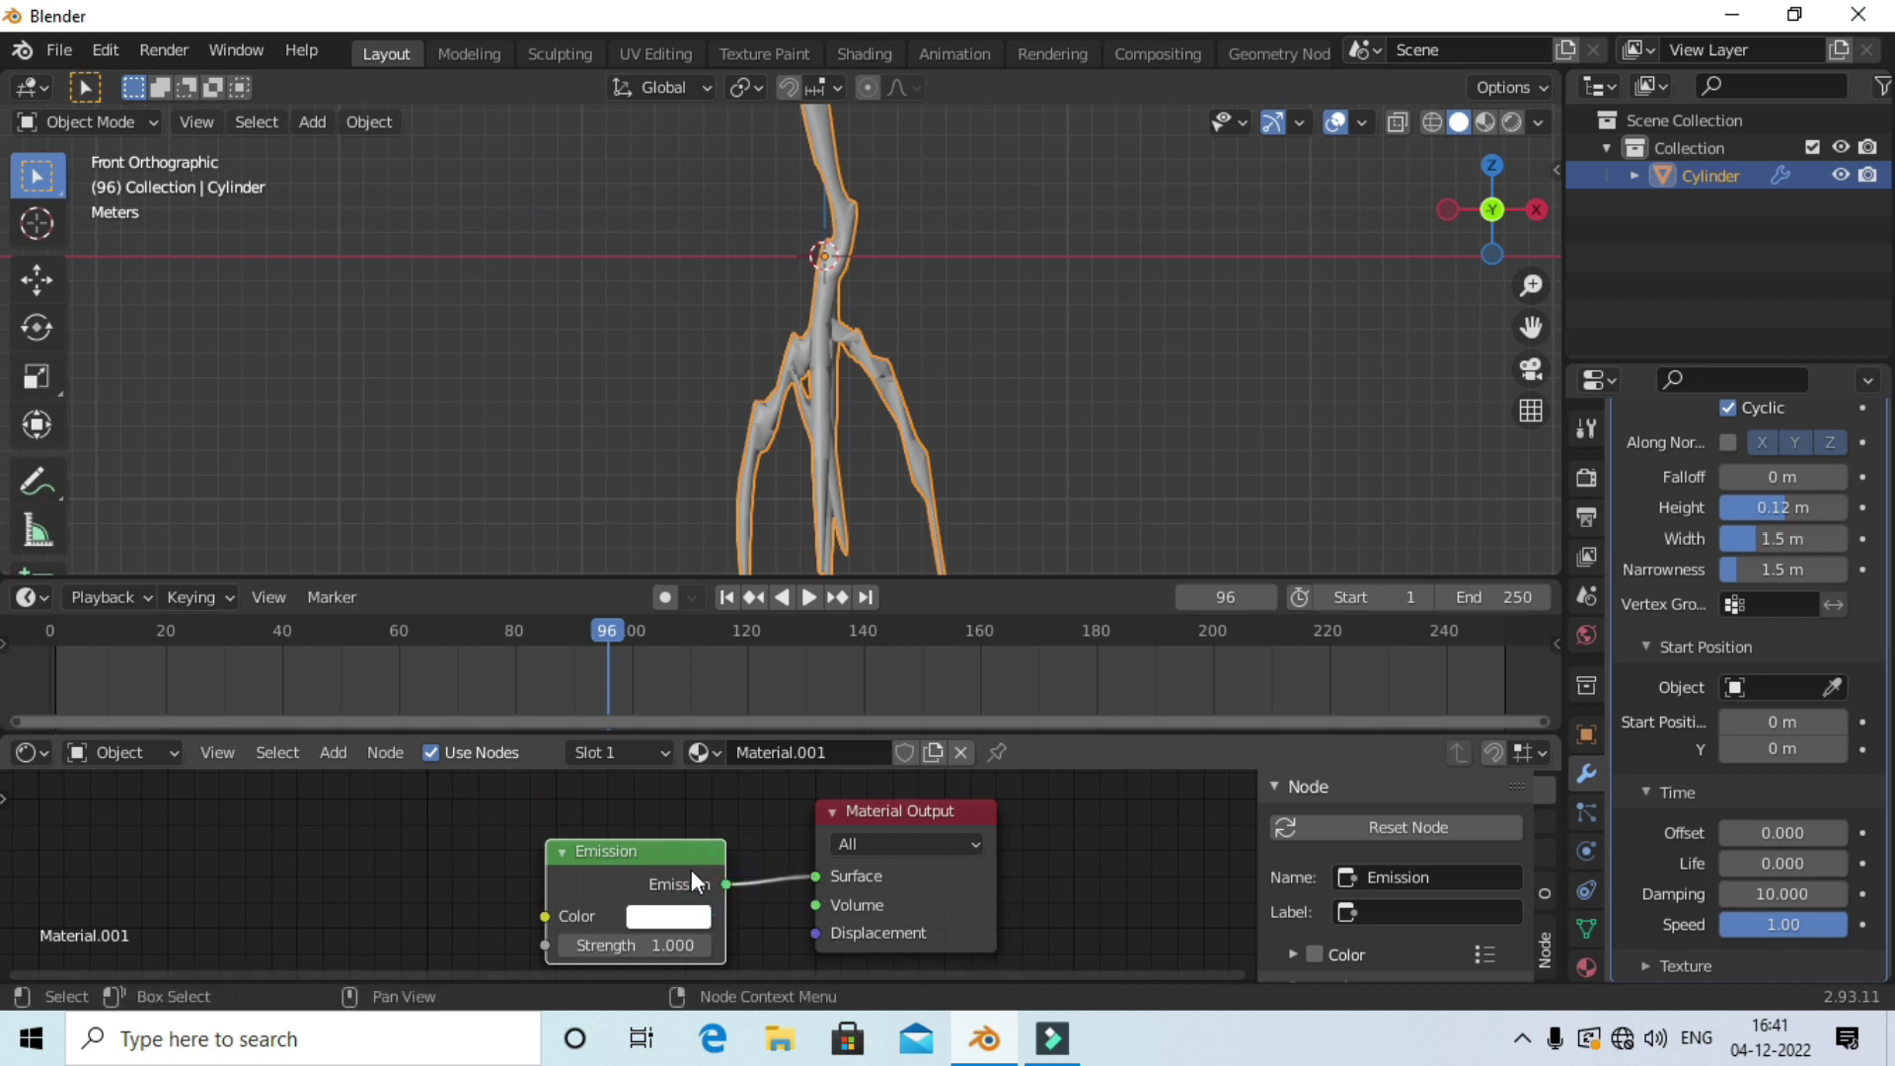
drag(691, 870, 694, 832)
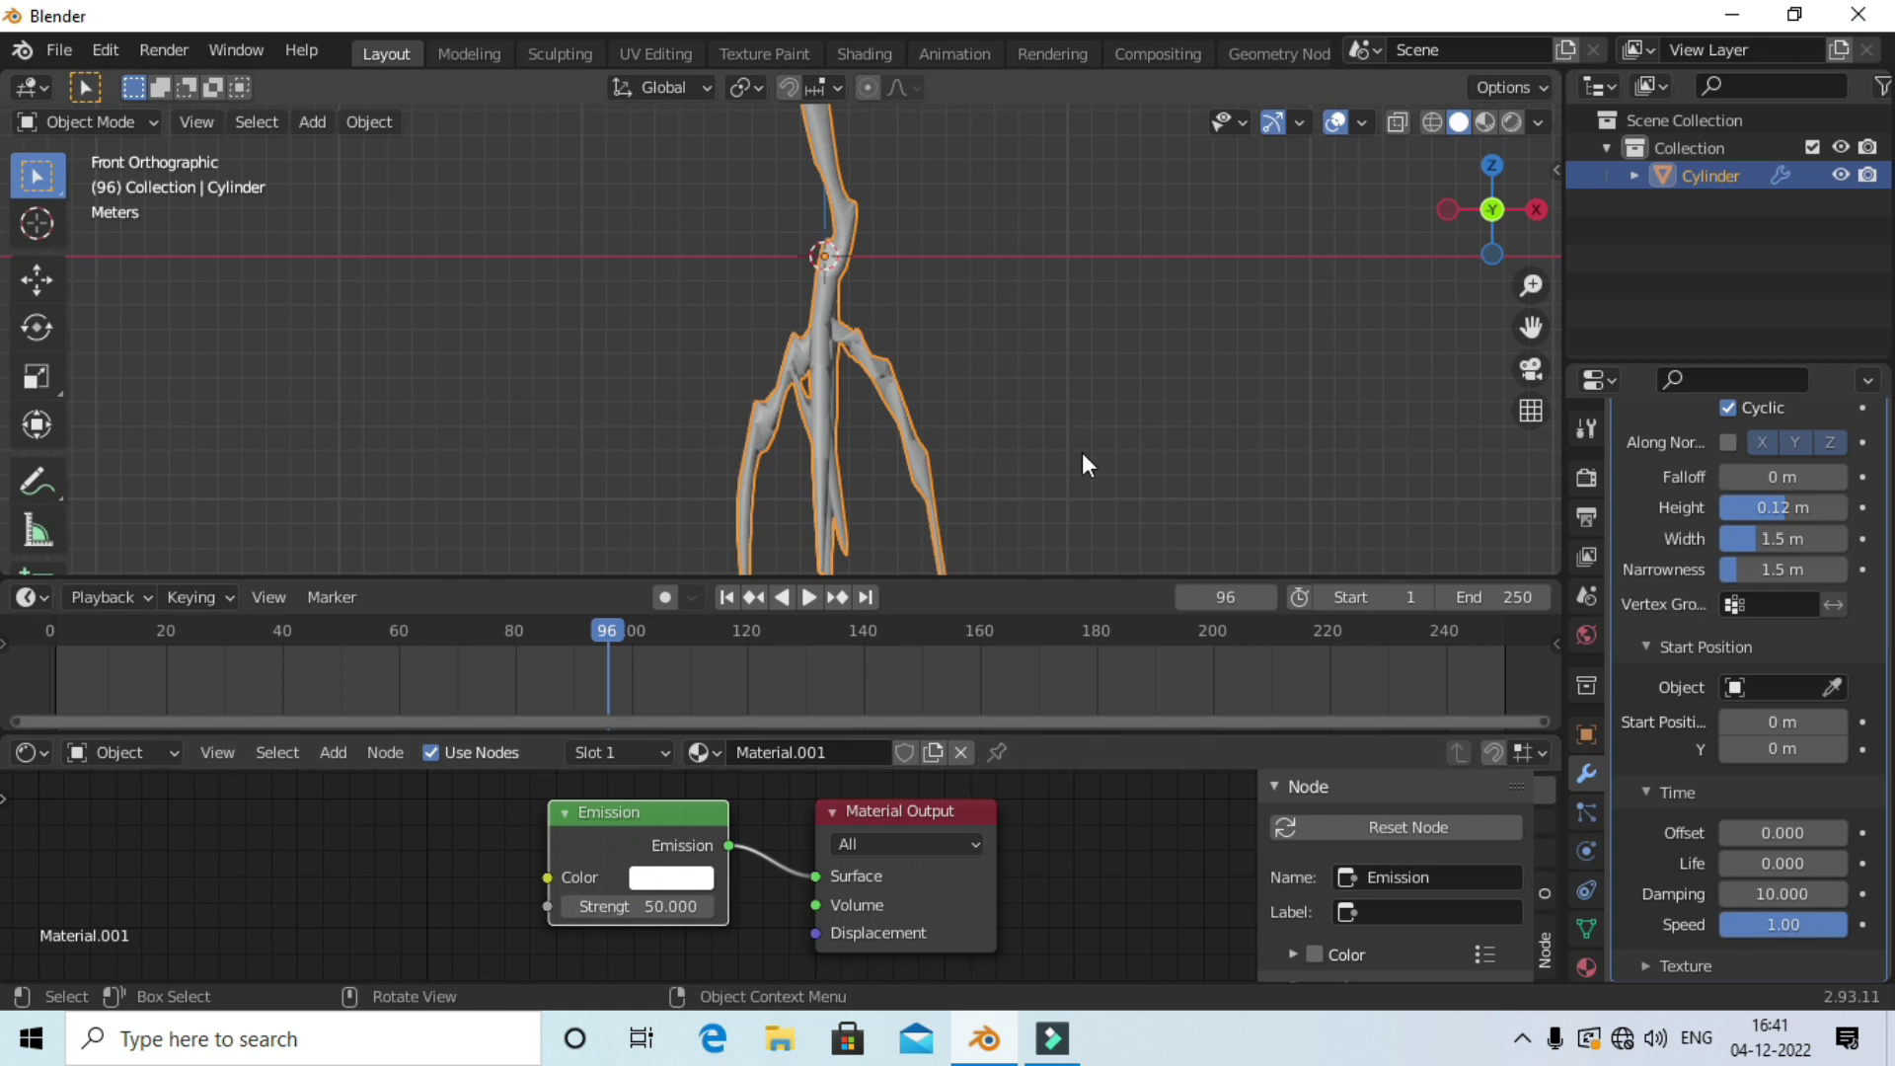
Switch the viewport to Material Preview shading and enable Bloom in Render Properties.
click(1485, 121)
mouse_move(1425, 210)
middle_down()
mouse_move(1224, 376)
mouse_move(931, 412)
mouse_move(1094, 382)
mouse_move(1058, 394)
middle_up()
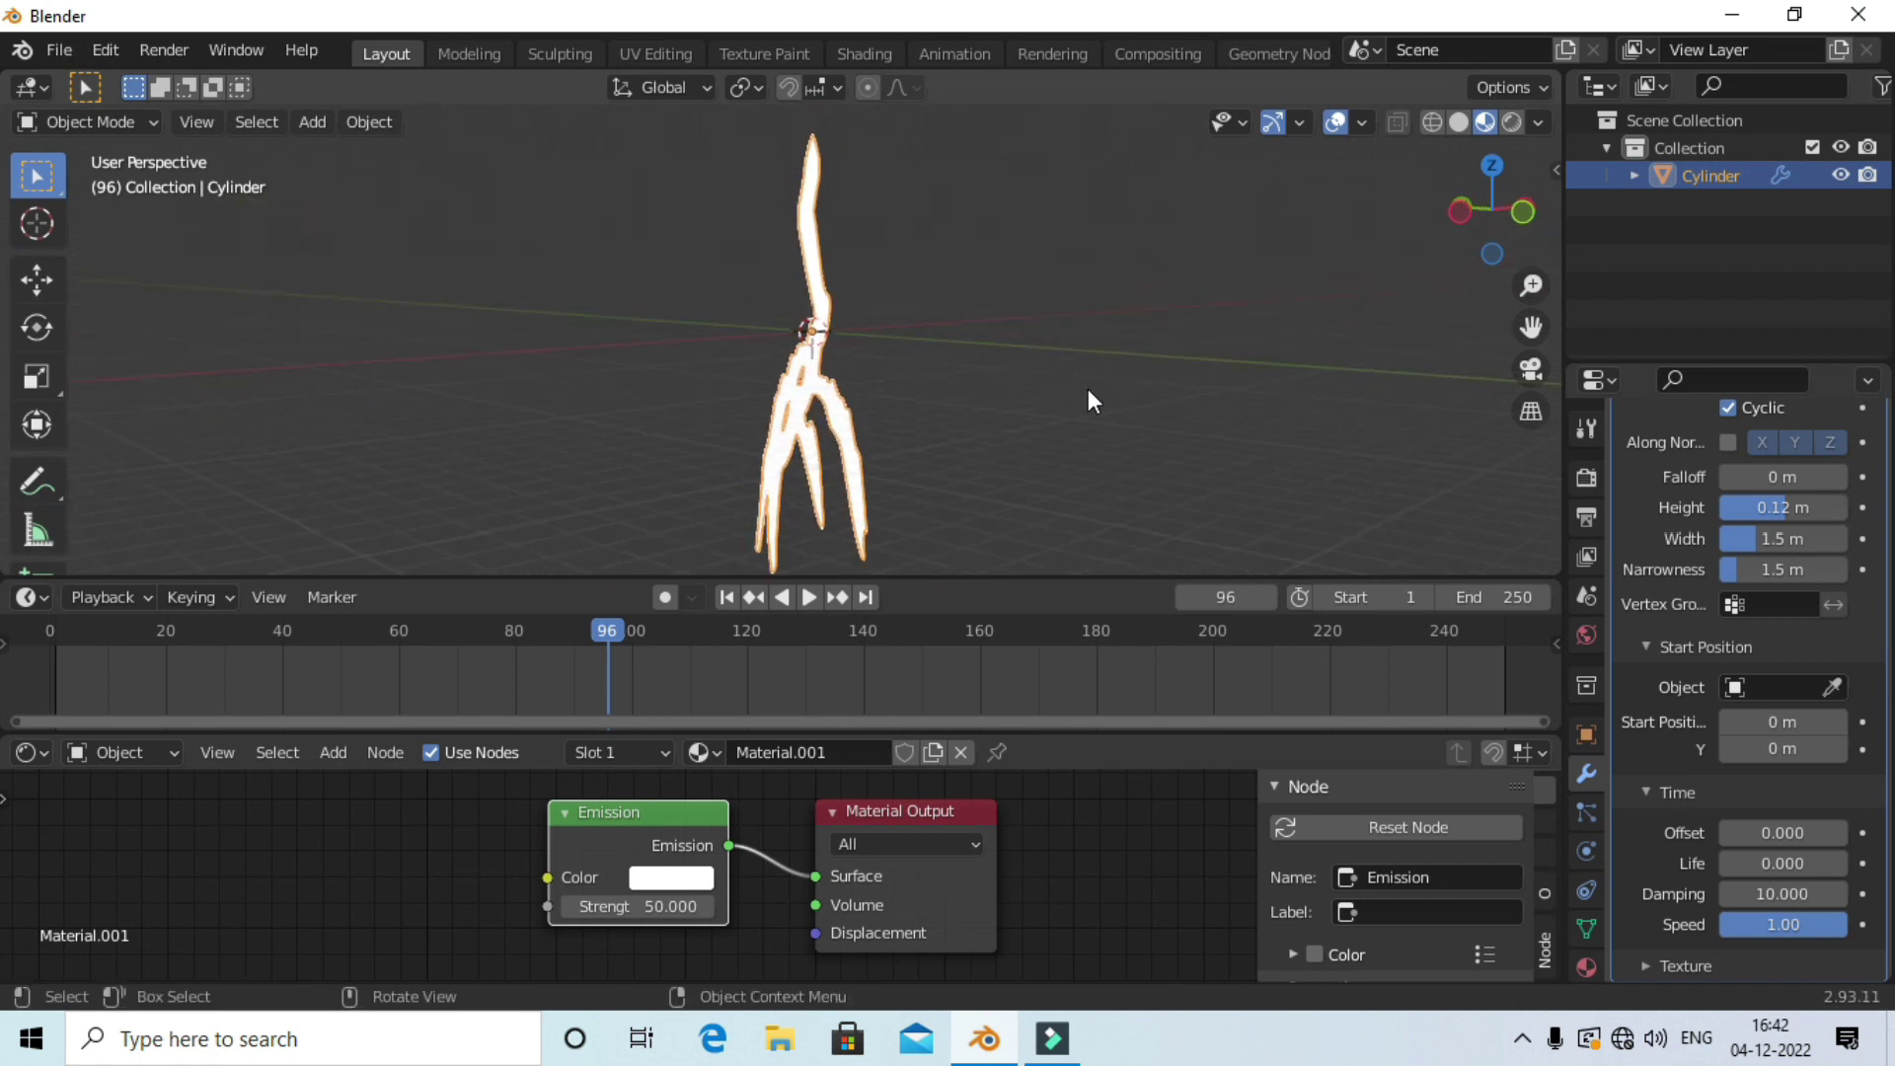
click(1586, 477)
click(1641, 505)
Play the animation and orbit to watch the glowing bolt.
scroll(1054, 336, down, 2)
scroll(1050, 326, up, 2)
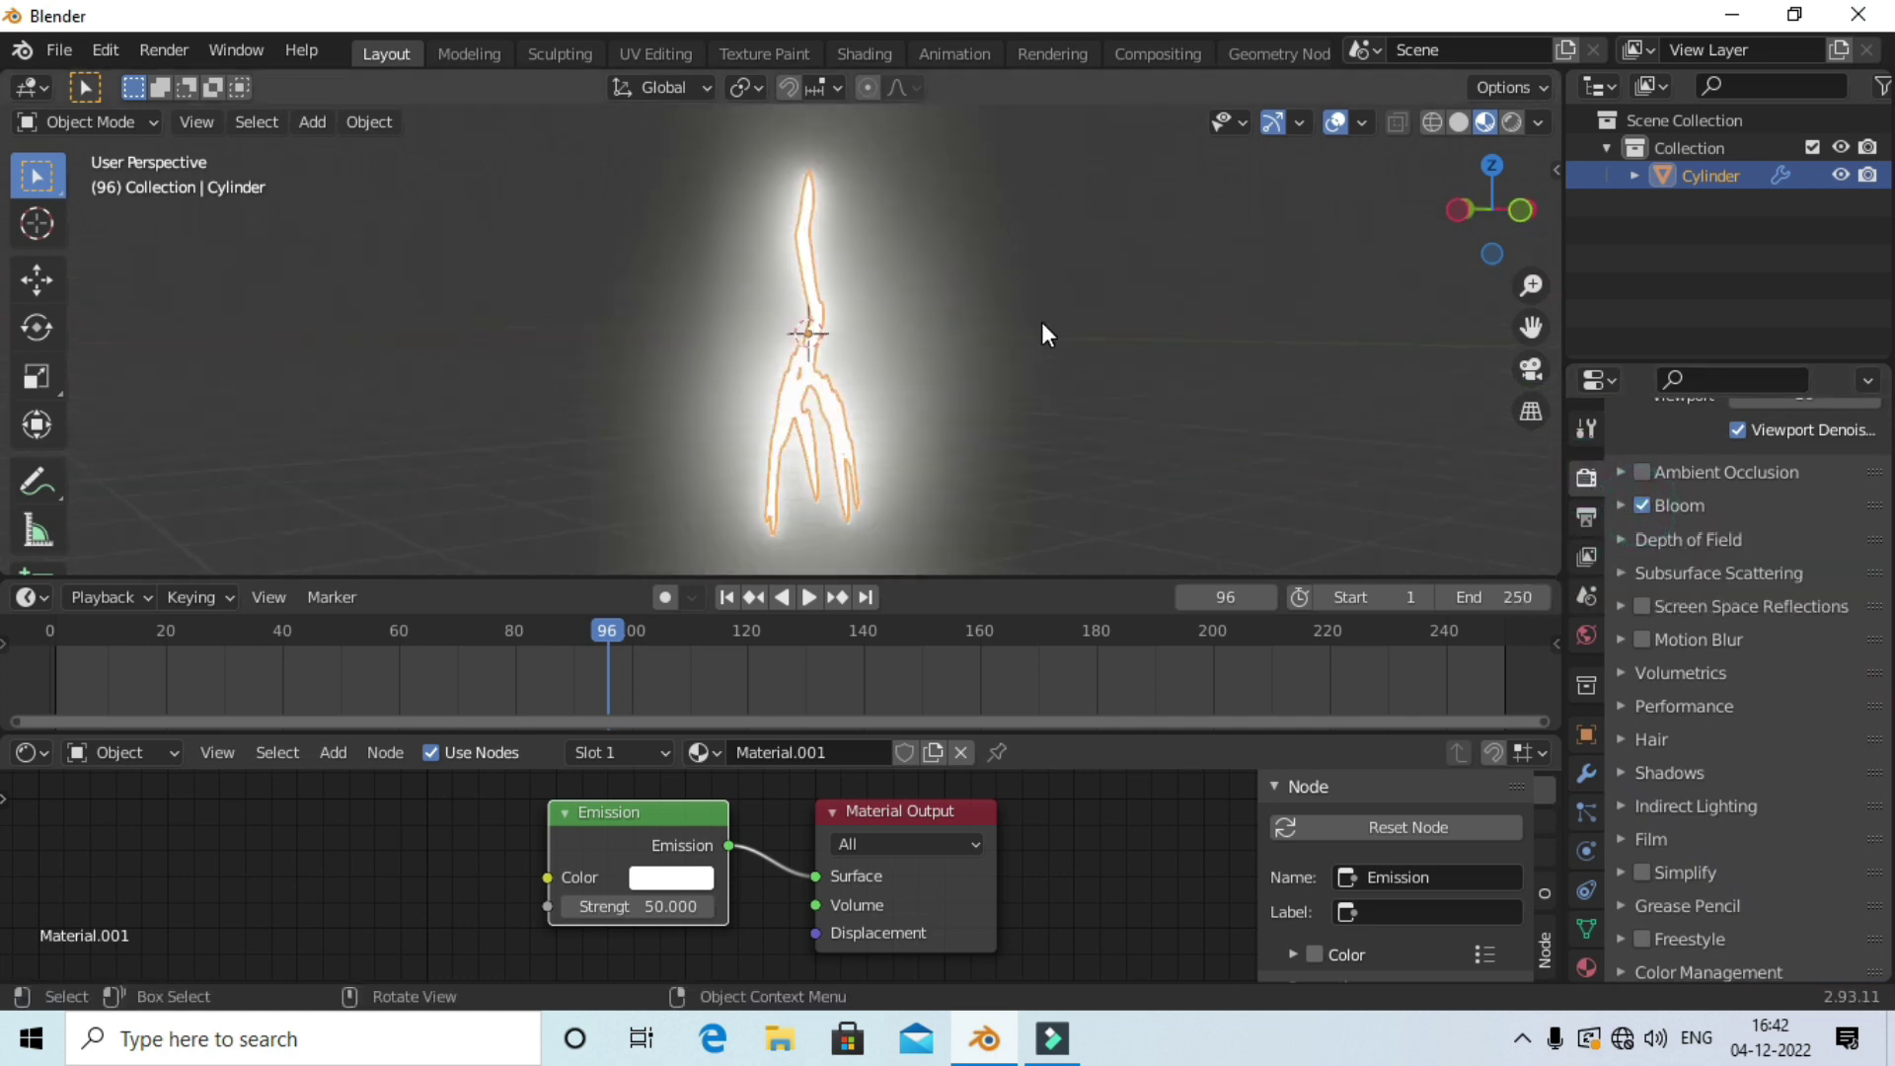
key(space)
mouse_move(1017, 345)
middle_down()
mouse_move(1149, 345)
mouse_move(1027, 339)
middle_up()
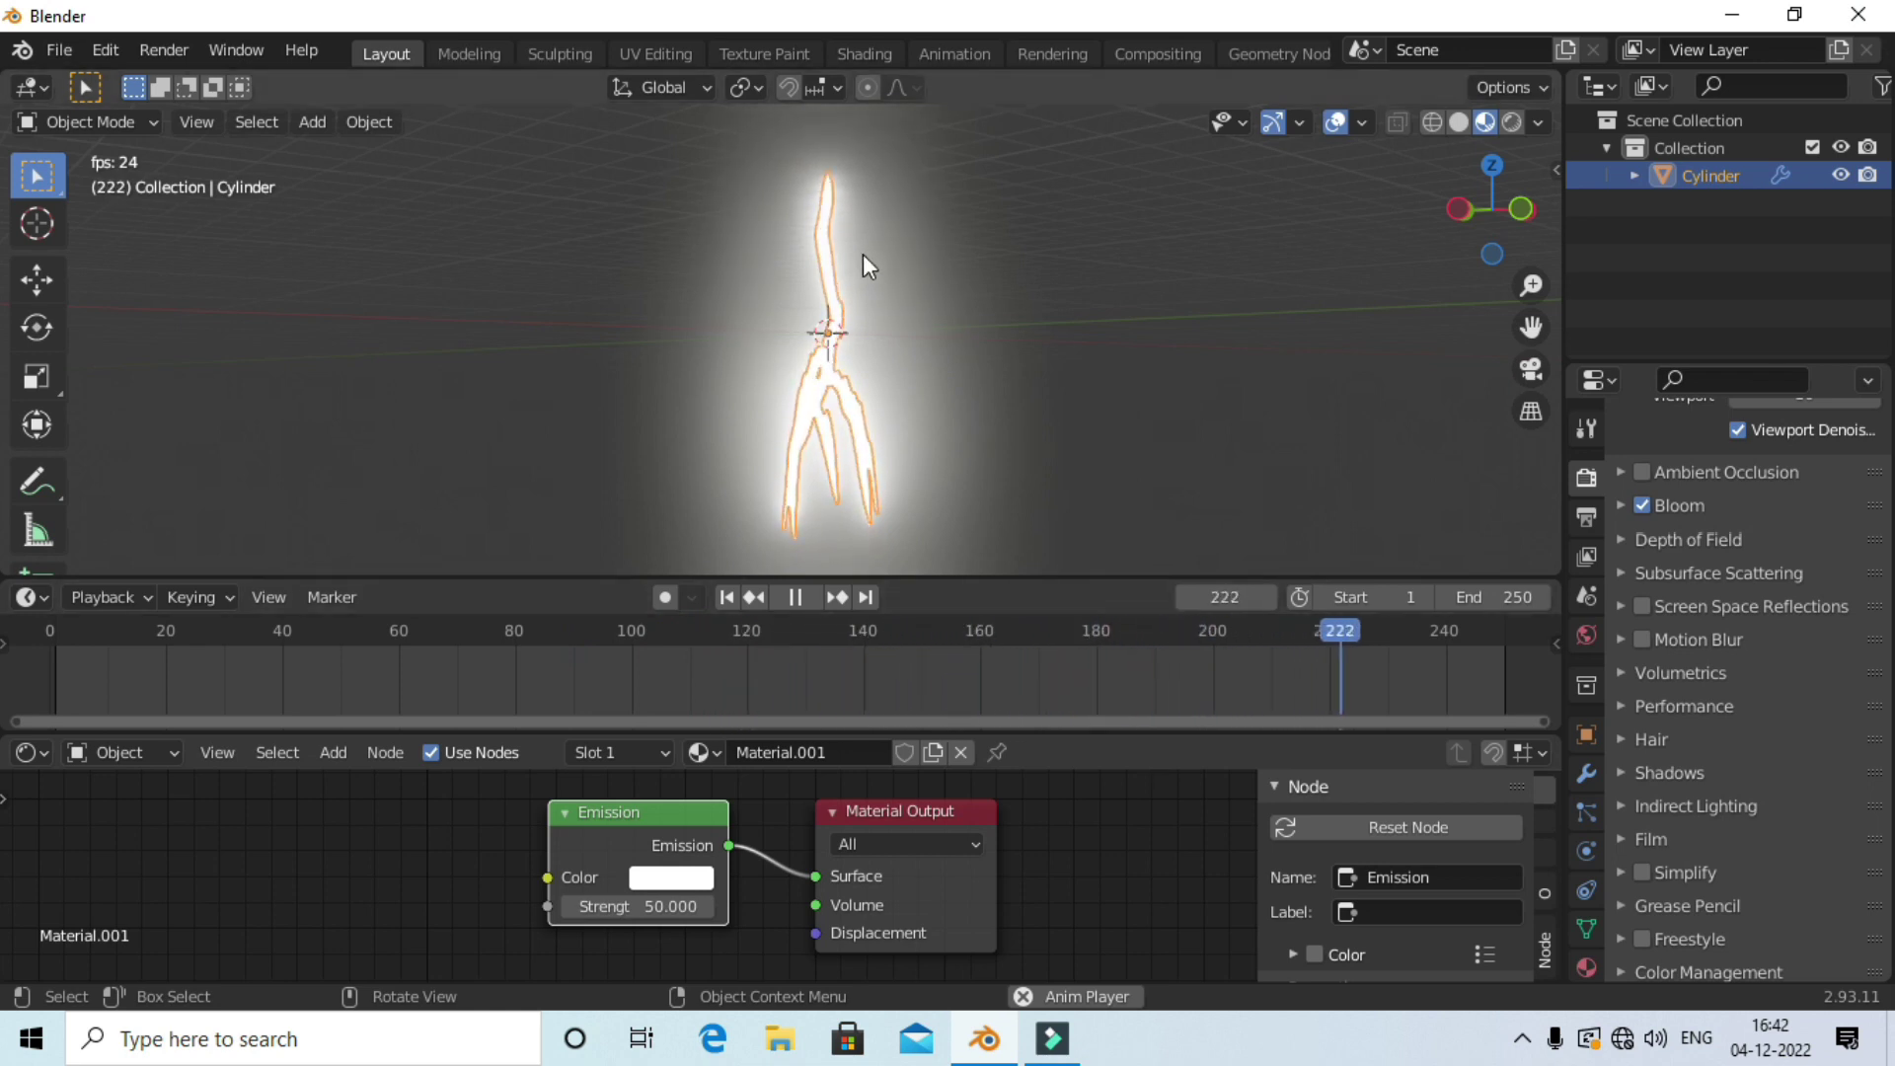
Stop playback, go to frame 1 and keyframe the Emission Strength of 50.
key(space)
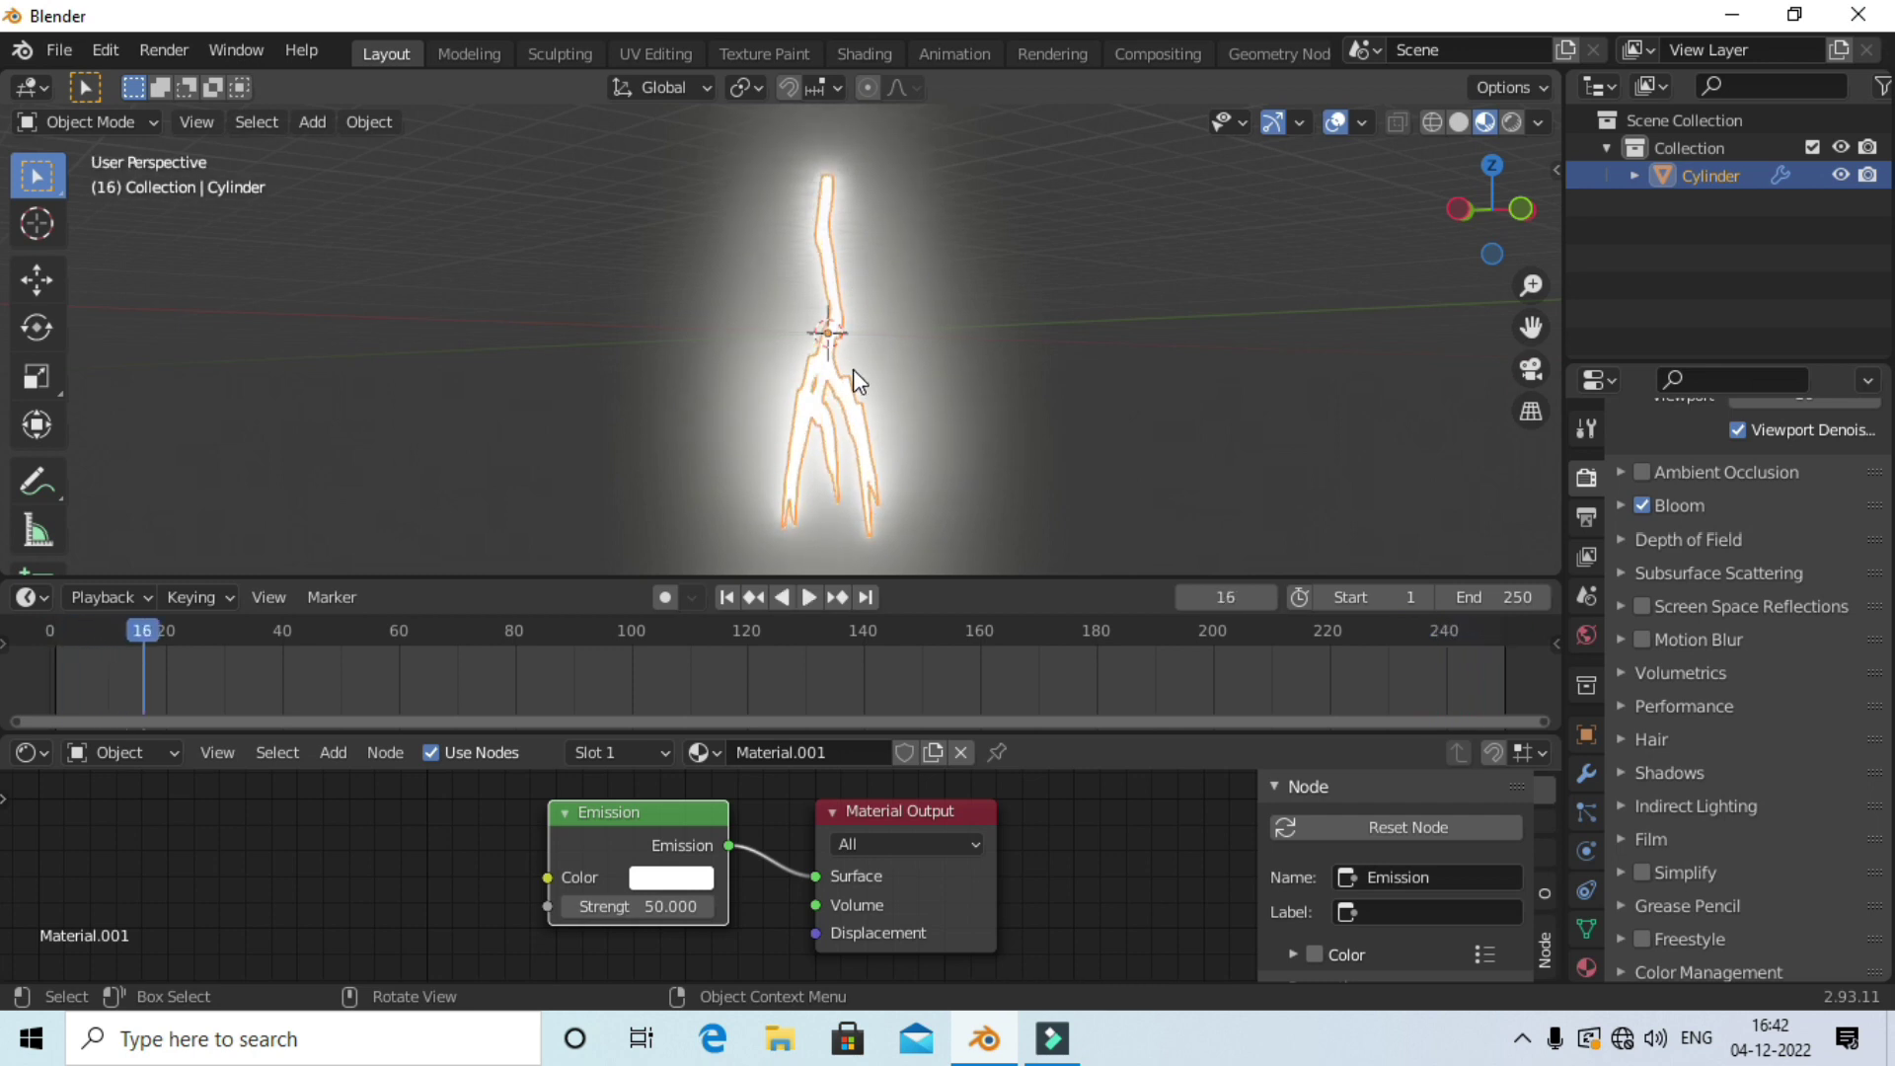
key(Return)
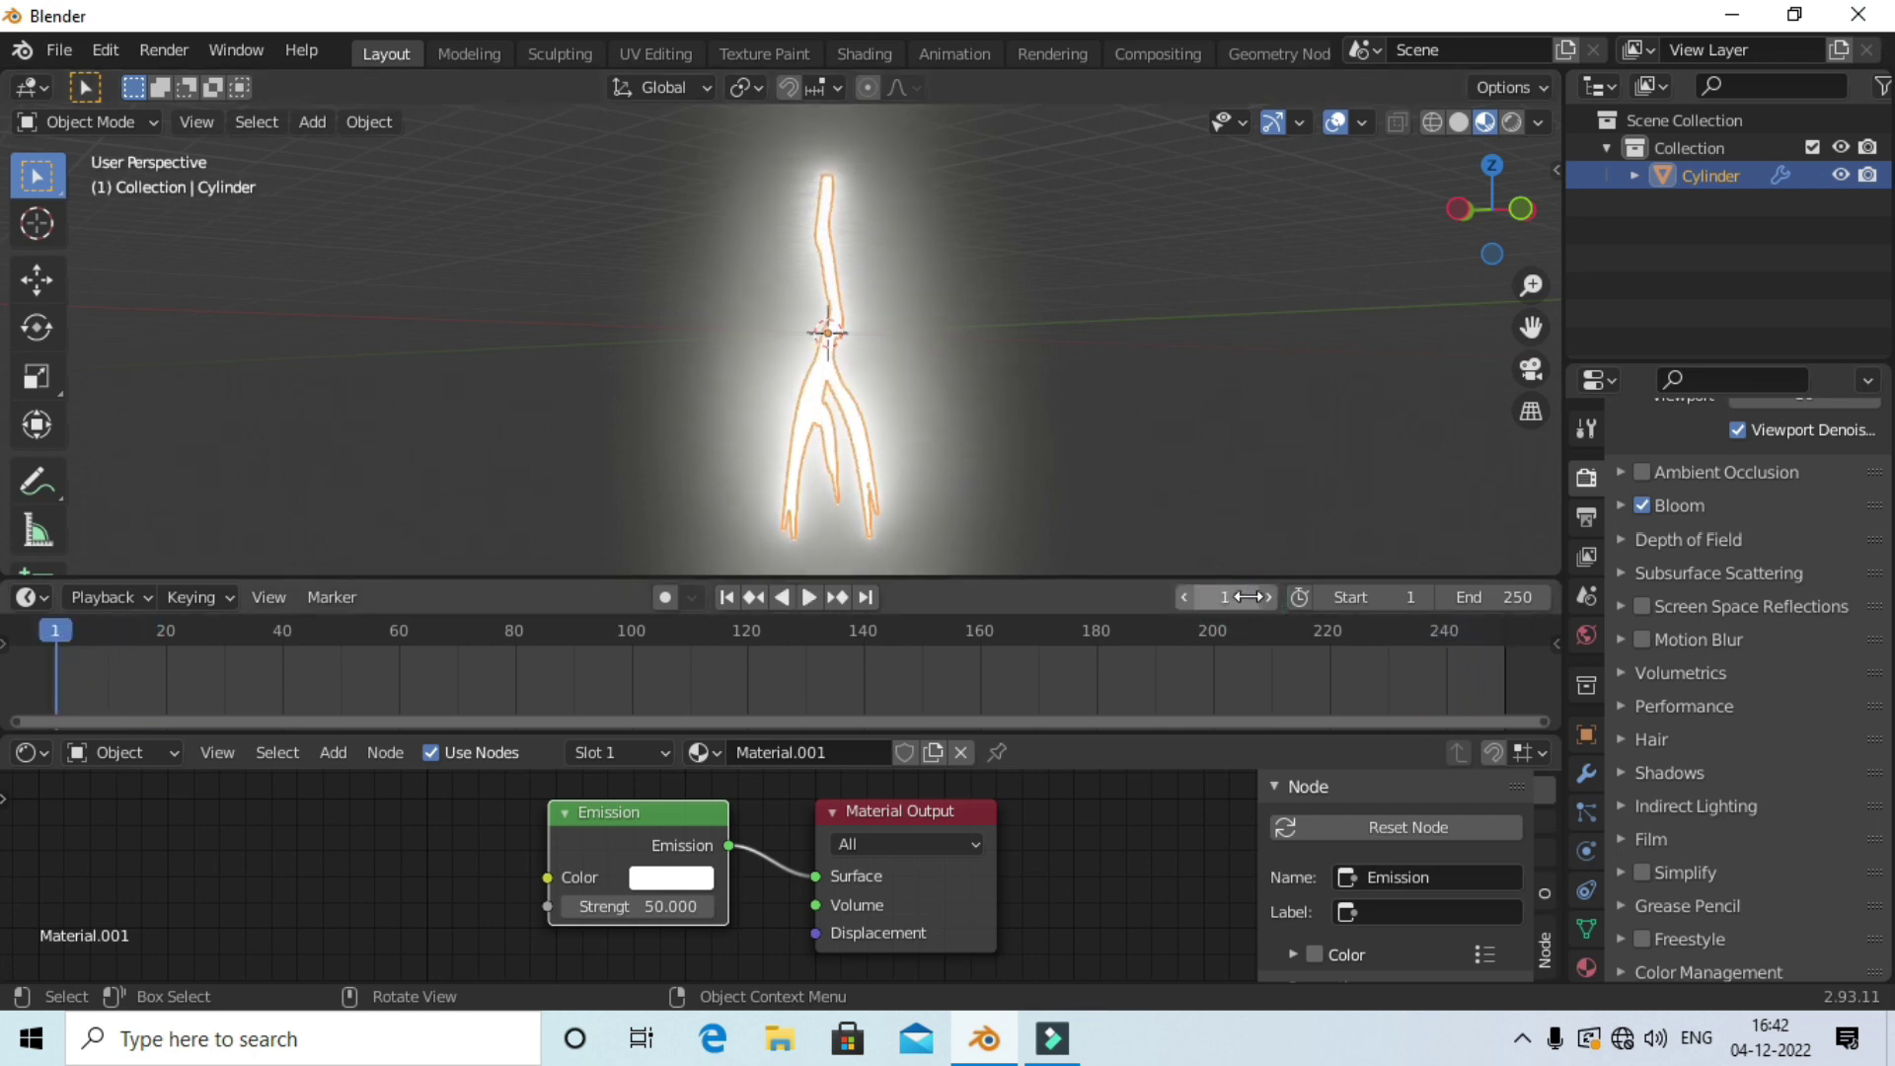
scroll(710, 914, up, 1)
scroll(653, 900, up, 1)
scroll(653, 900, up, 1)
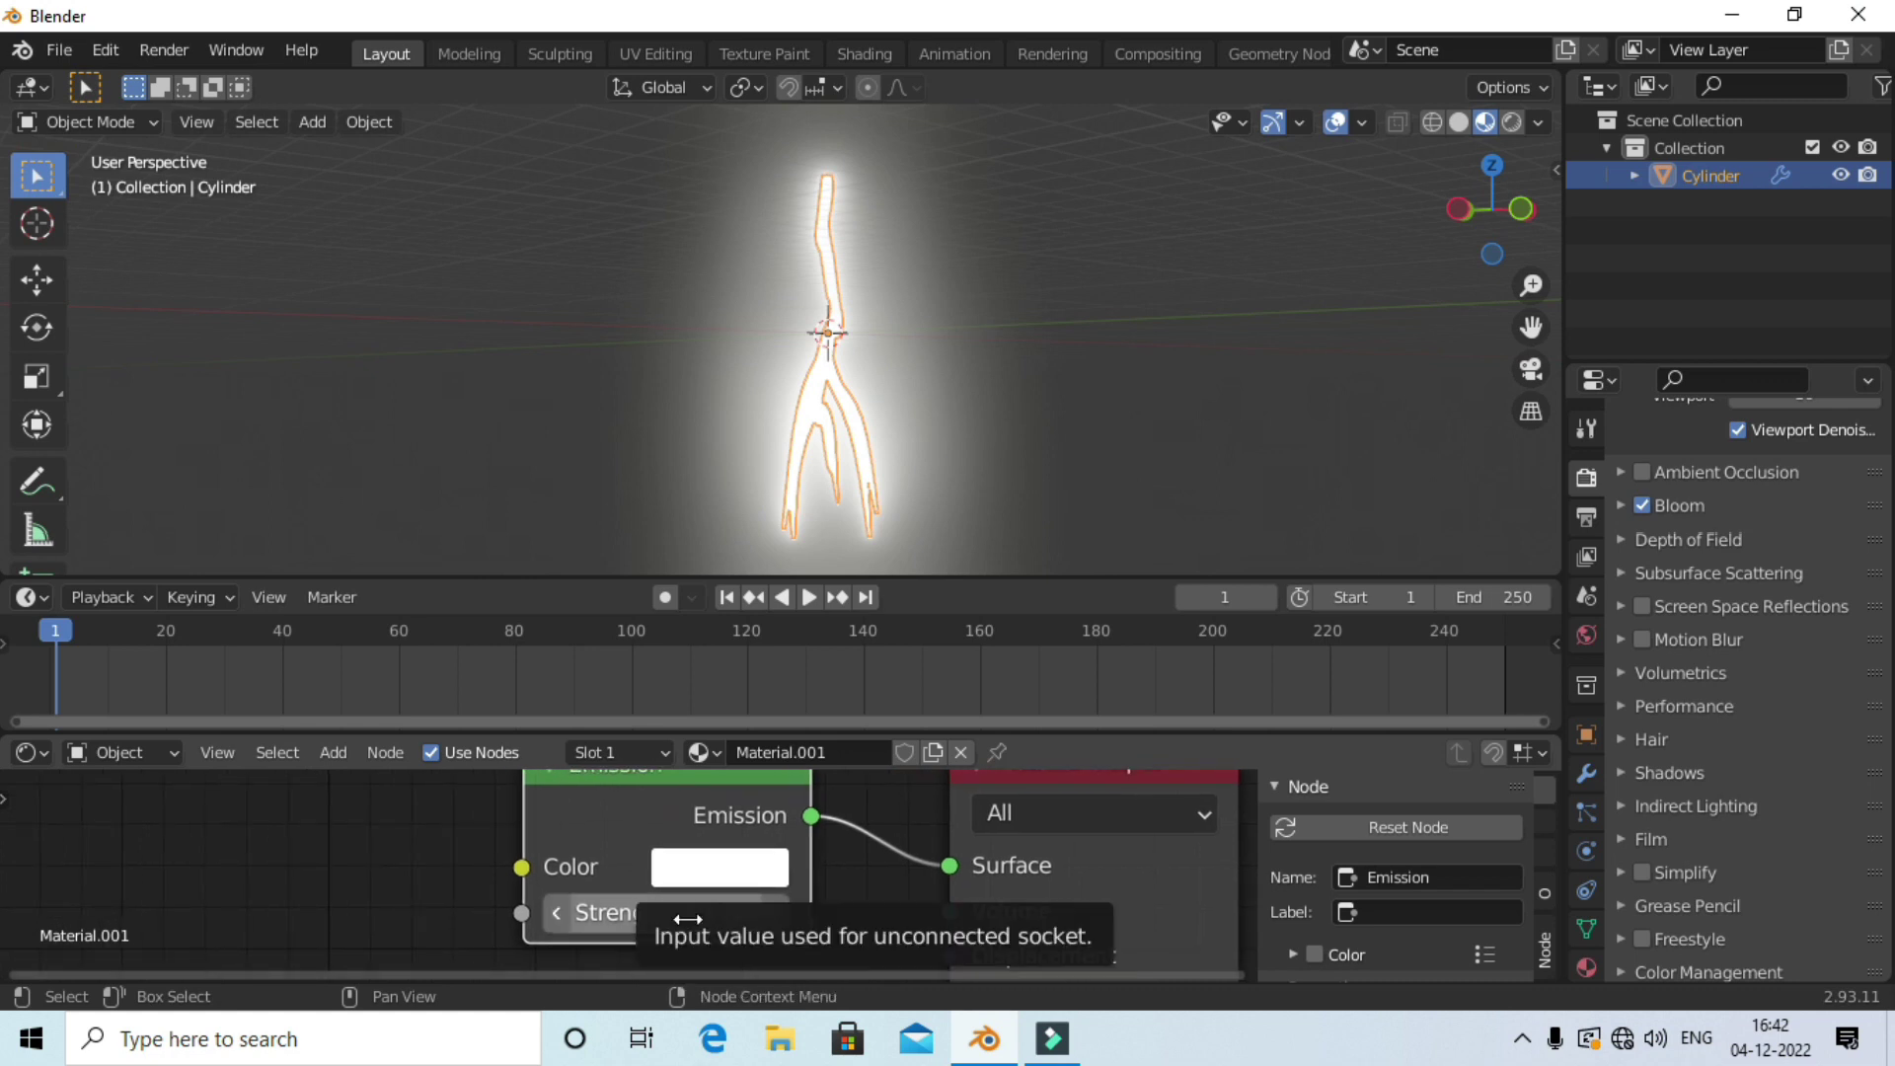
key(i)
Turn the node area into the Graph Editor and expand channels to show the Strength curve.
scroll(120, 784, down, 1)
scroll(124, 792, down, 1)
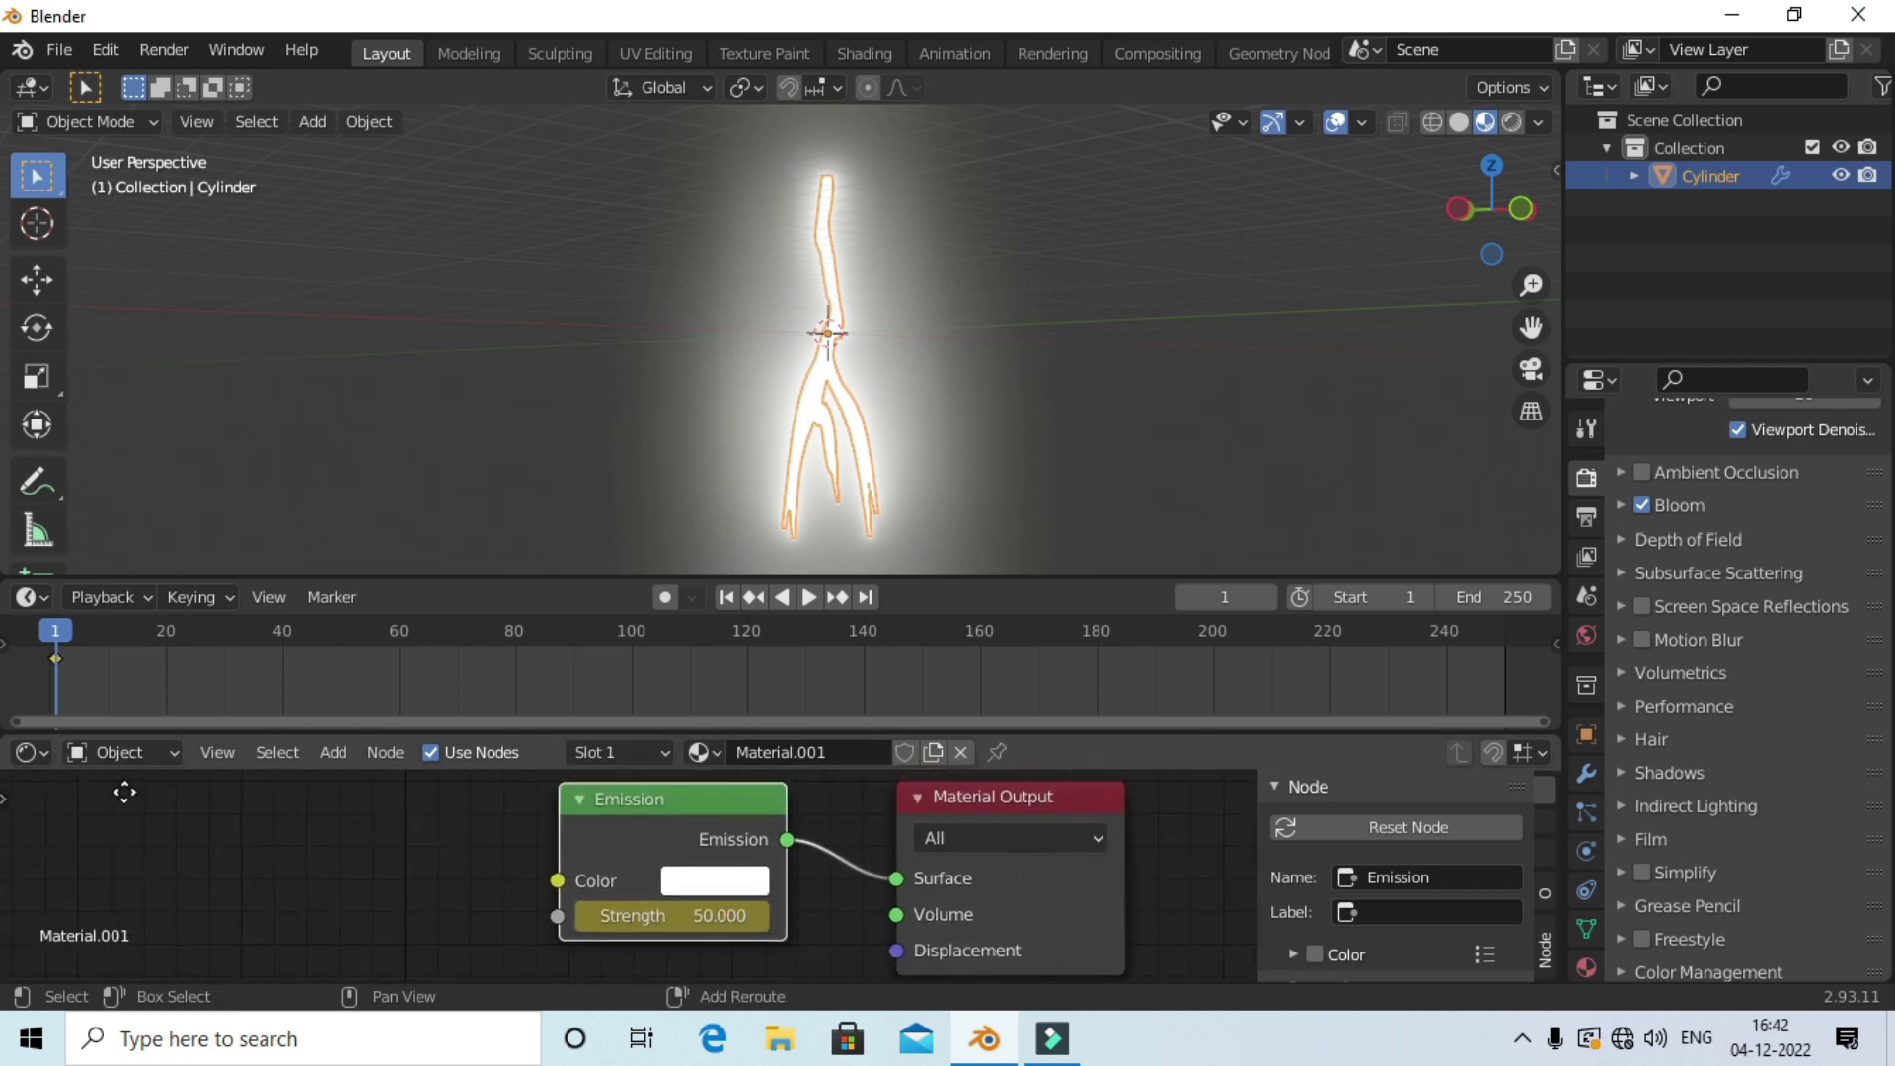
middle_drag(124, 792, 137, 800)
click(34, 754)
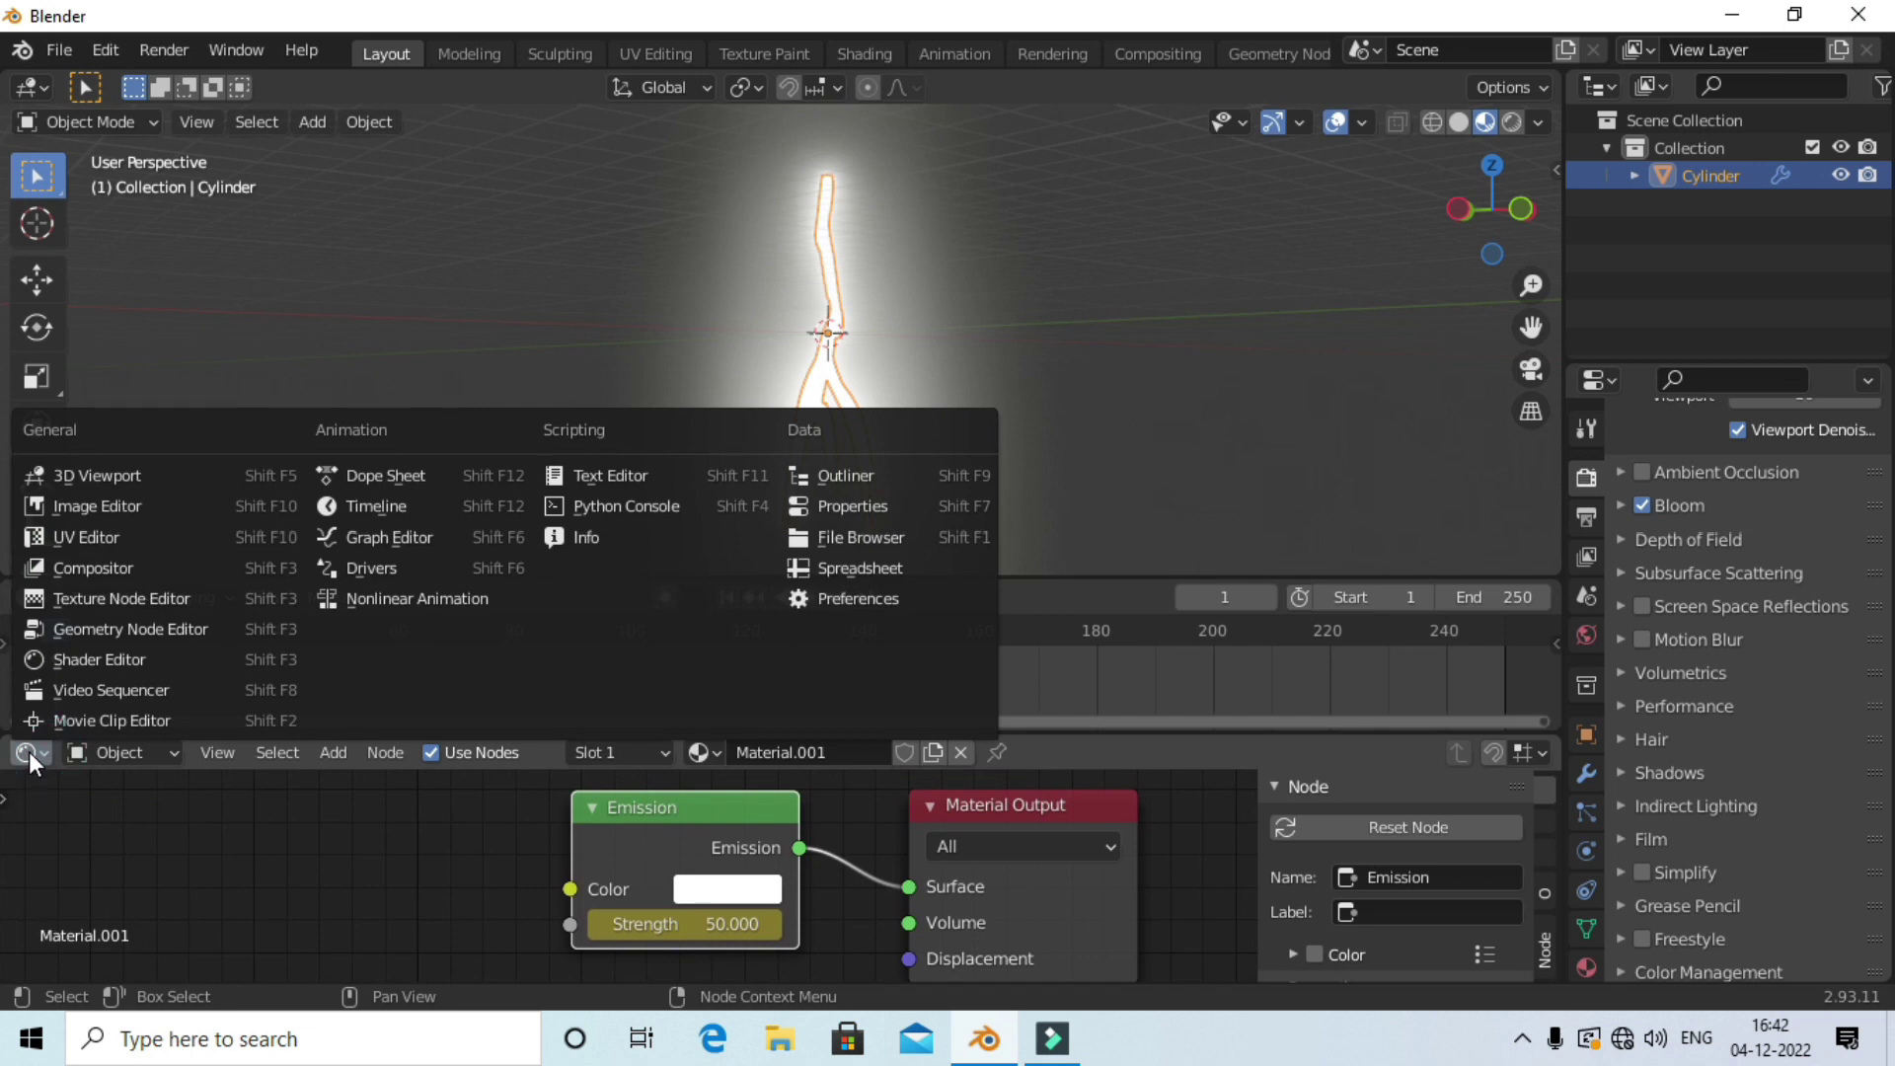
click(28, 752)
click(27, 752)
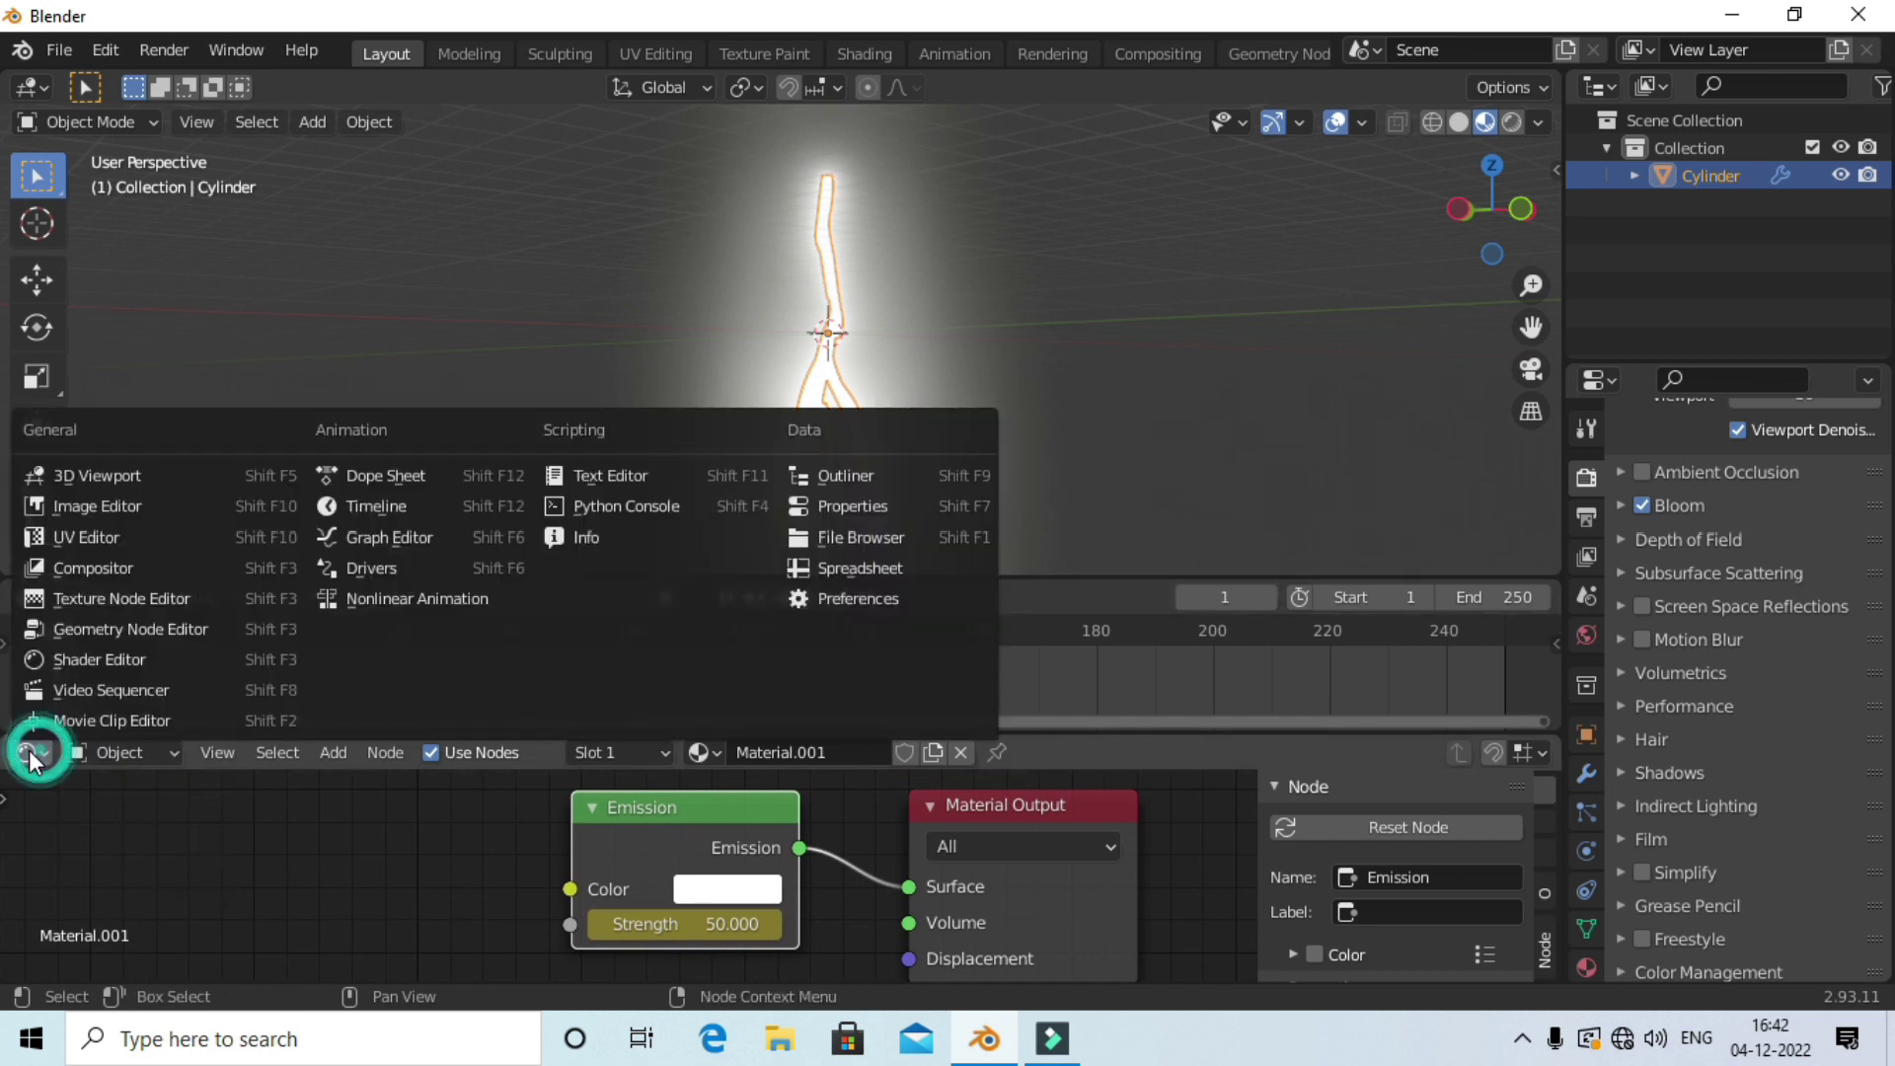
click(365, 543)
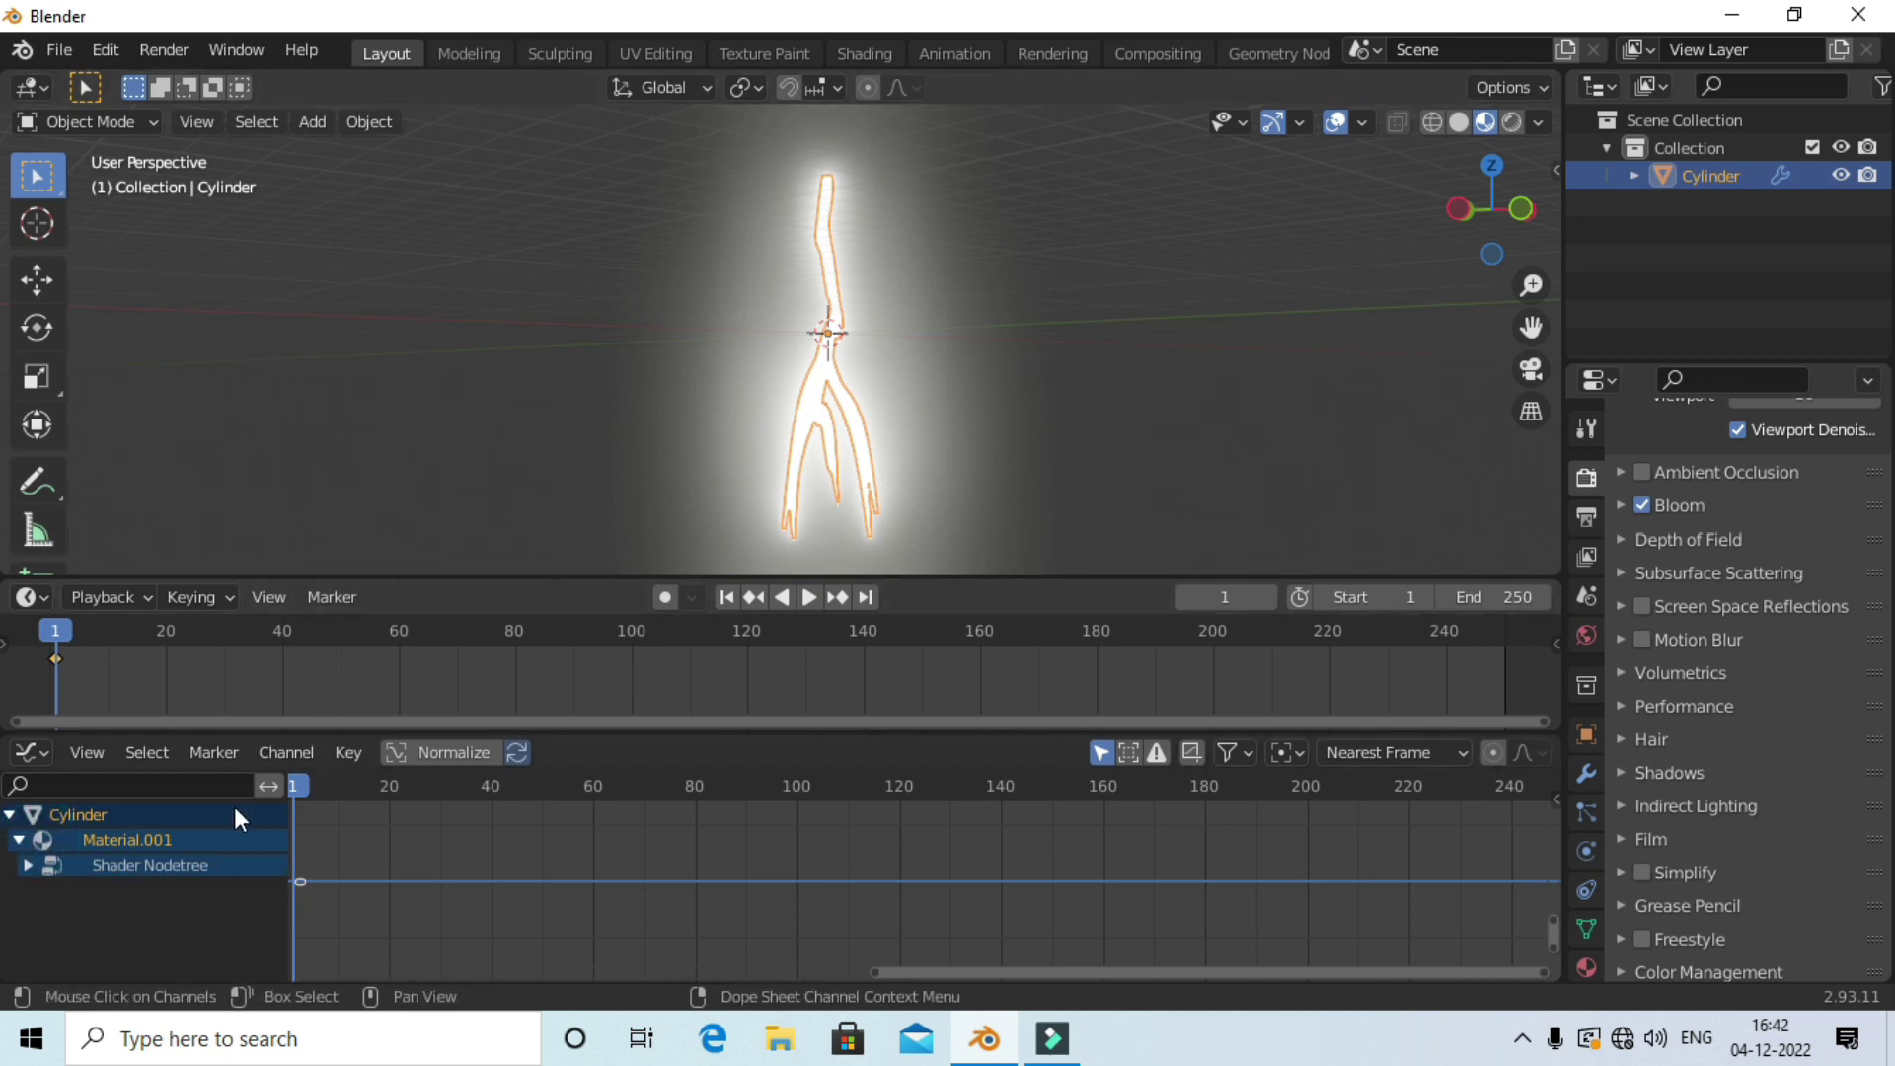
click(27, 866)
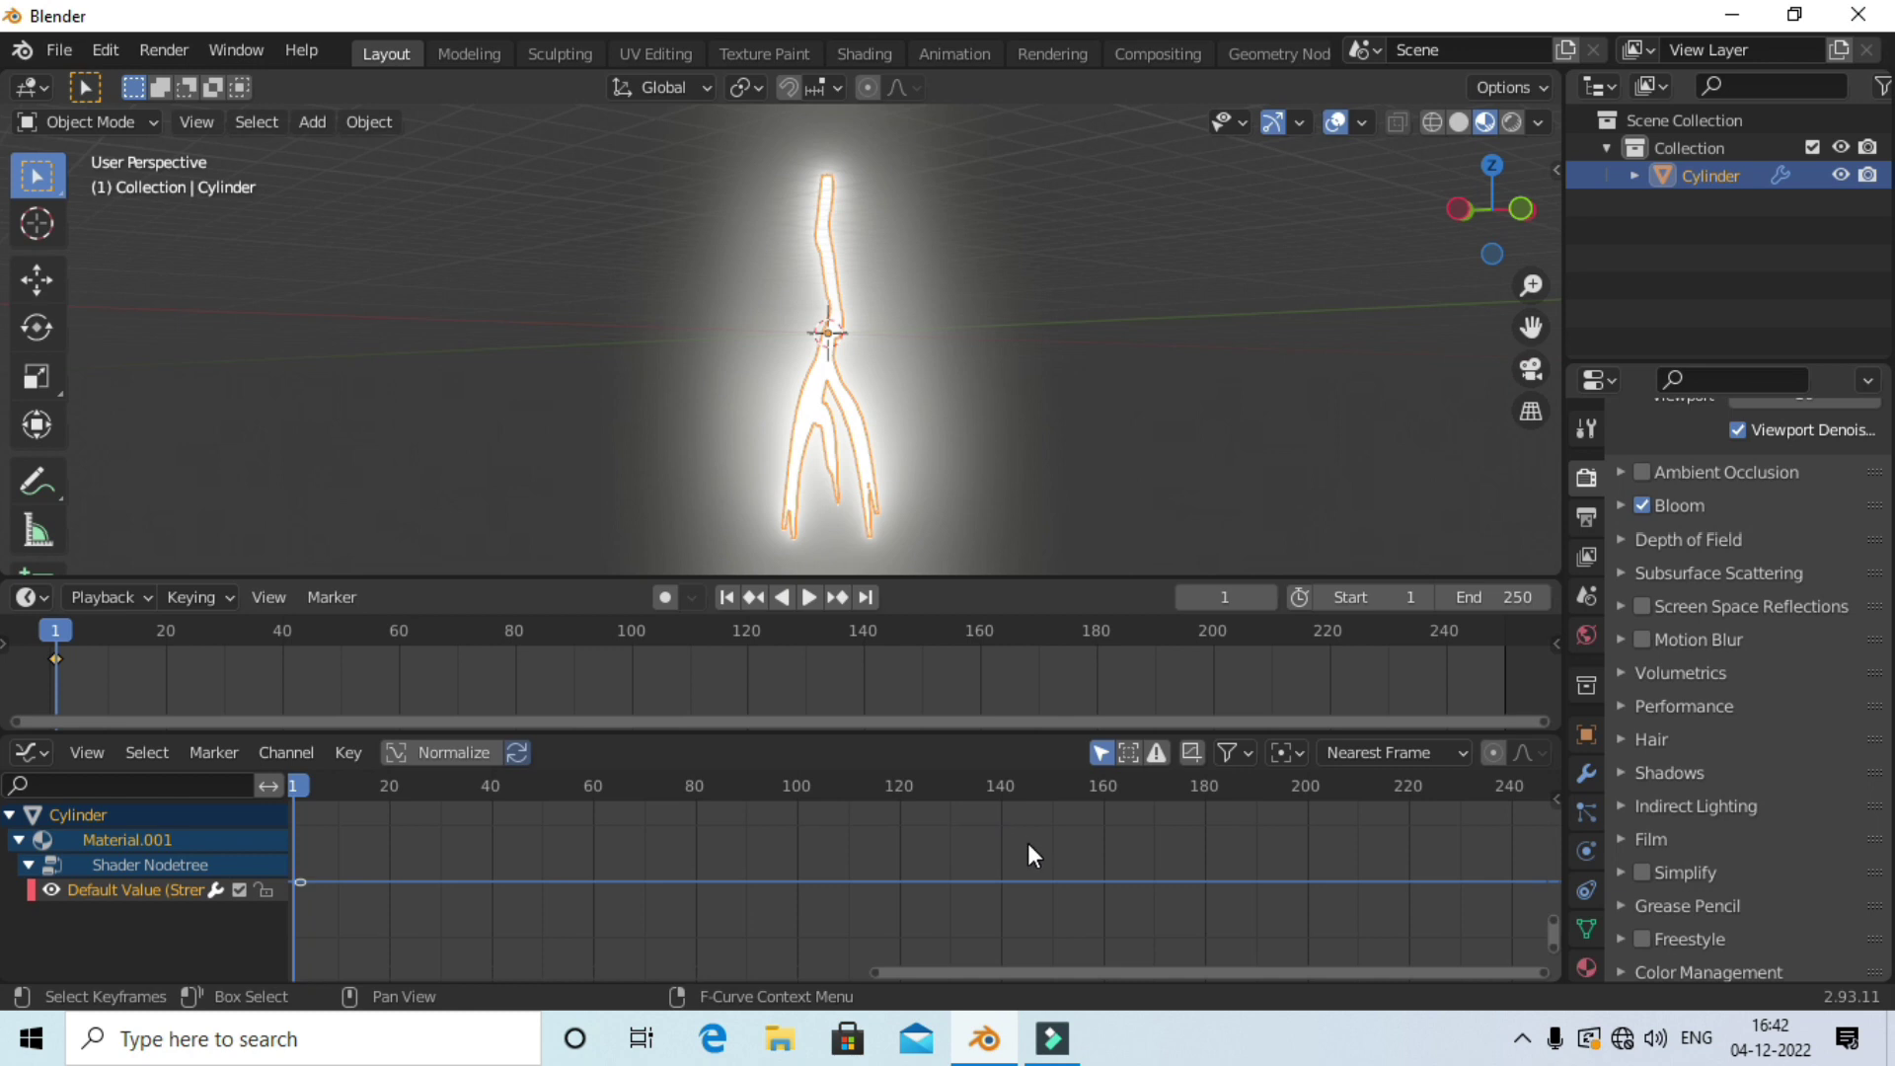
Add a Noise modifier with strength 500 to the Strength curve.
key(n)
click(1548, 894)
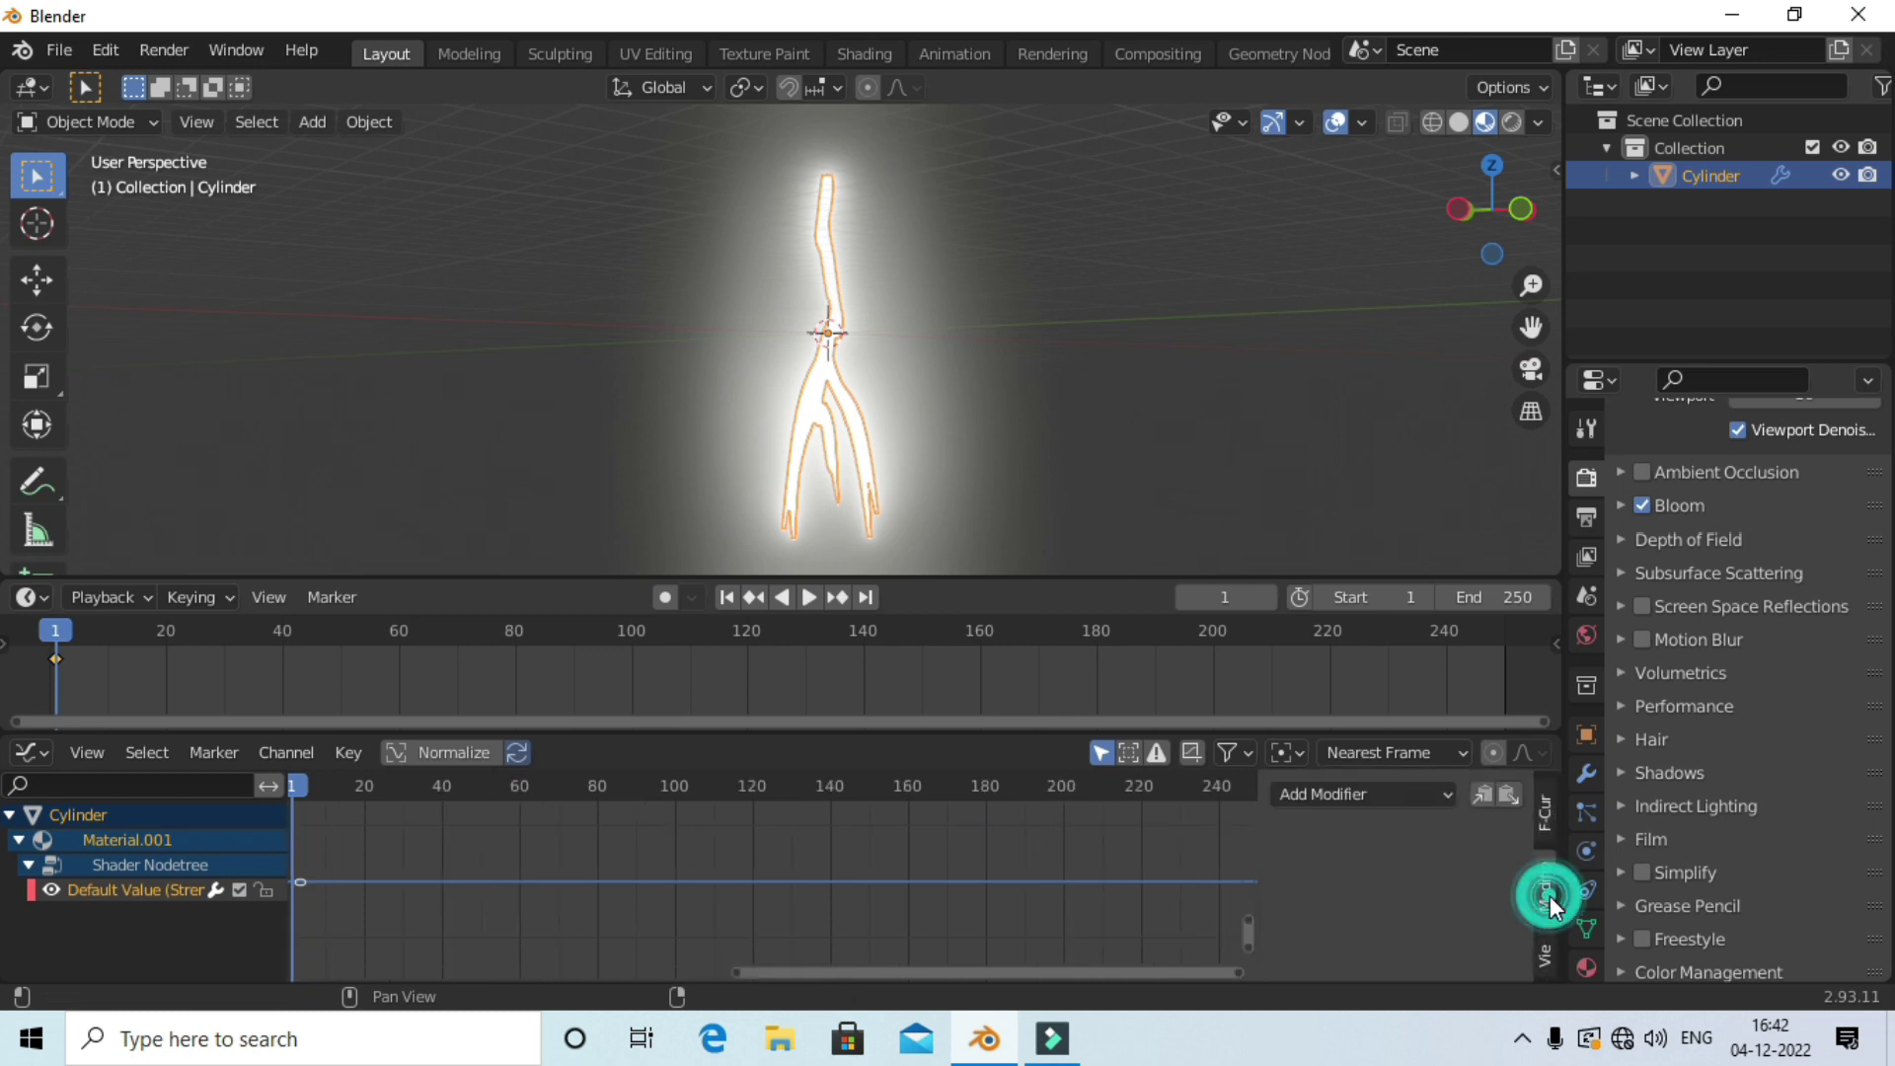
click(1397, 799)
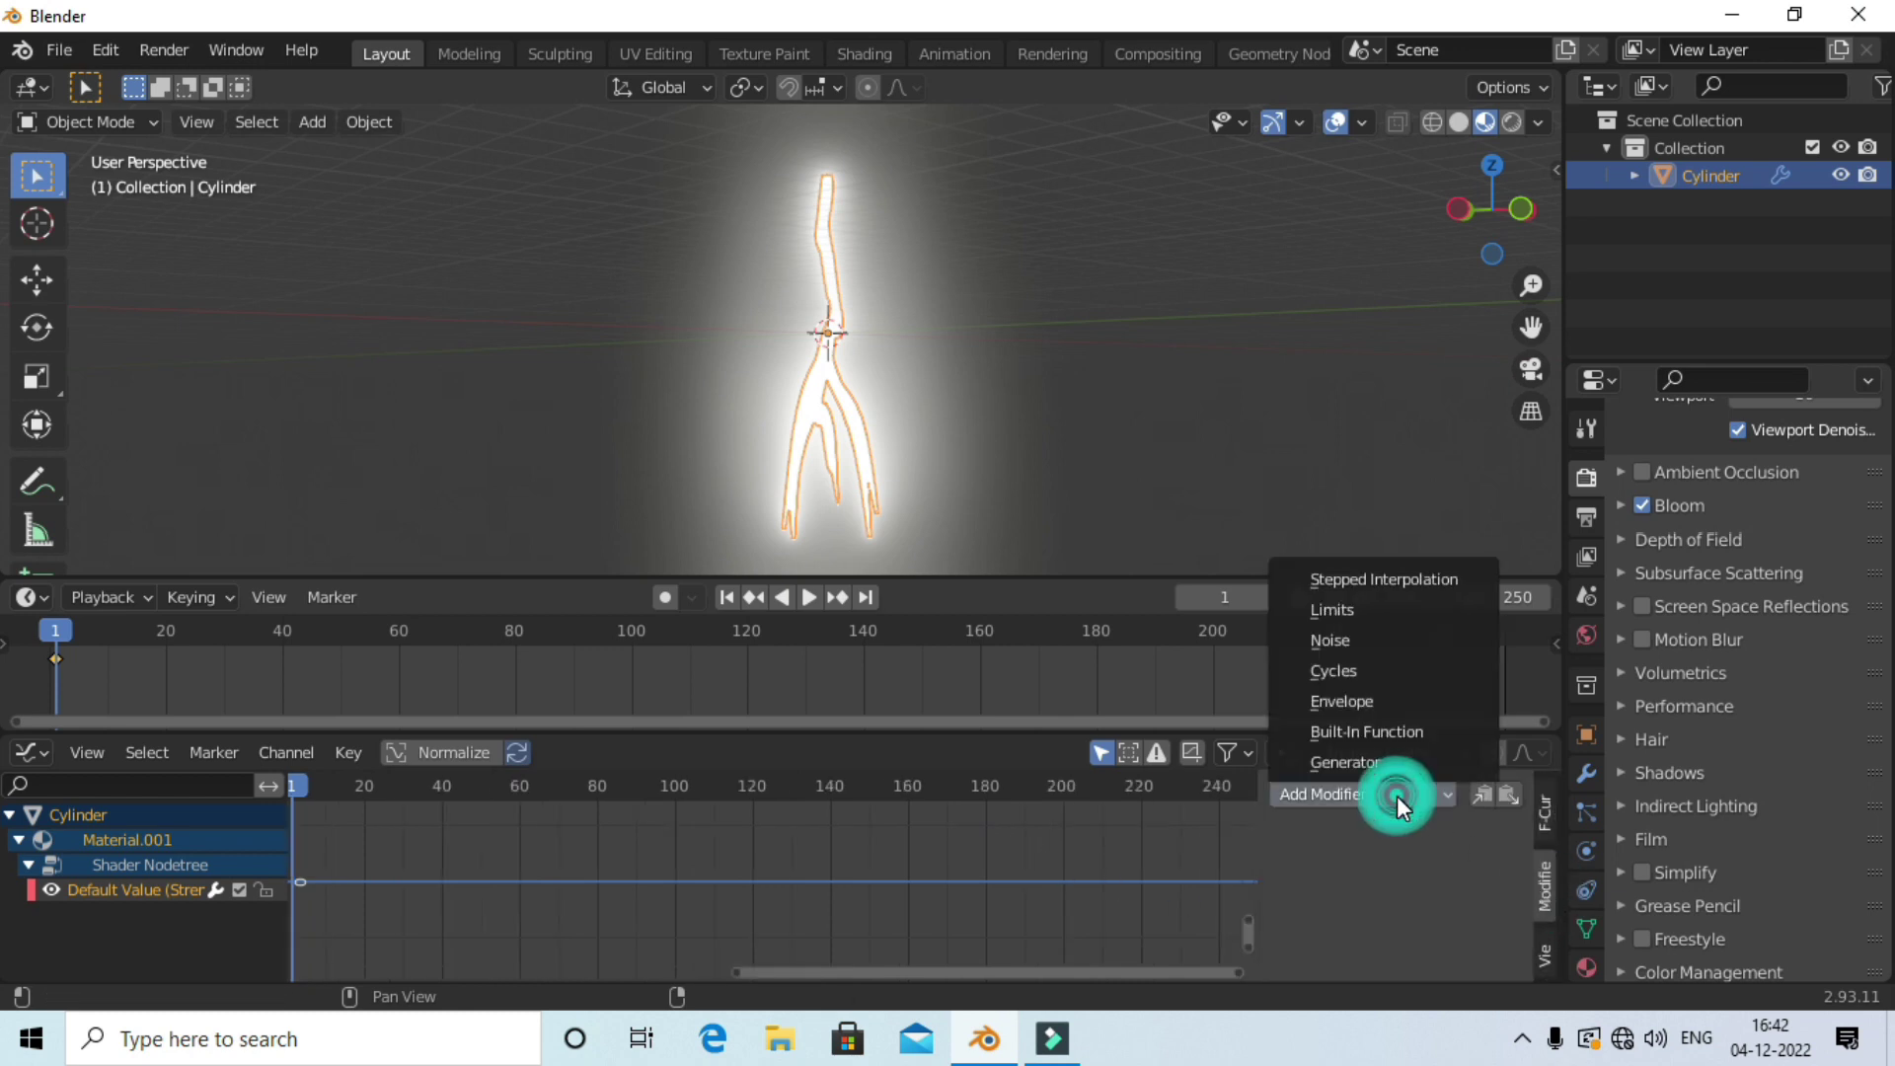
click(1349, 642)
scroll(1406, 970, down, 2)
text(500)
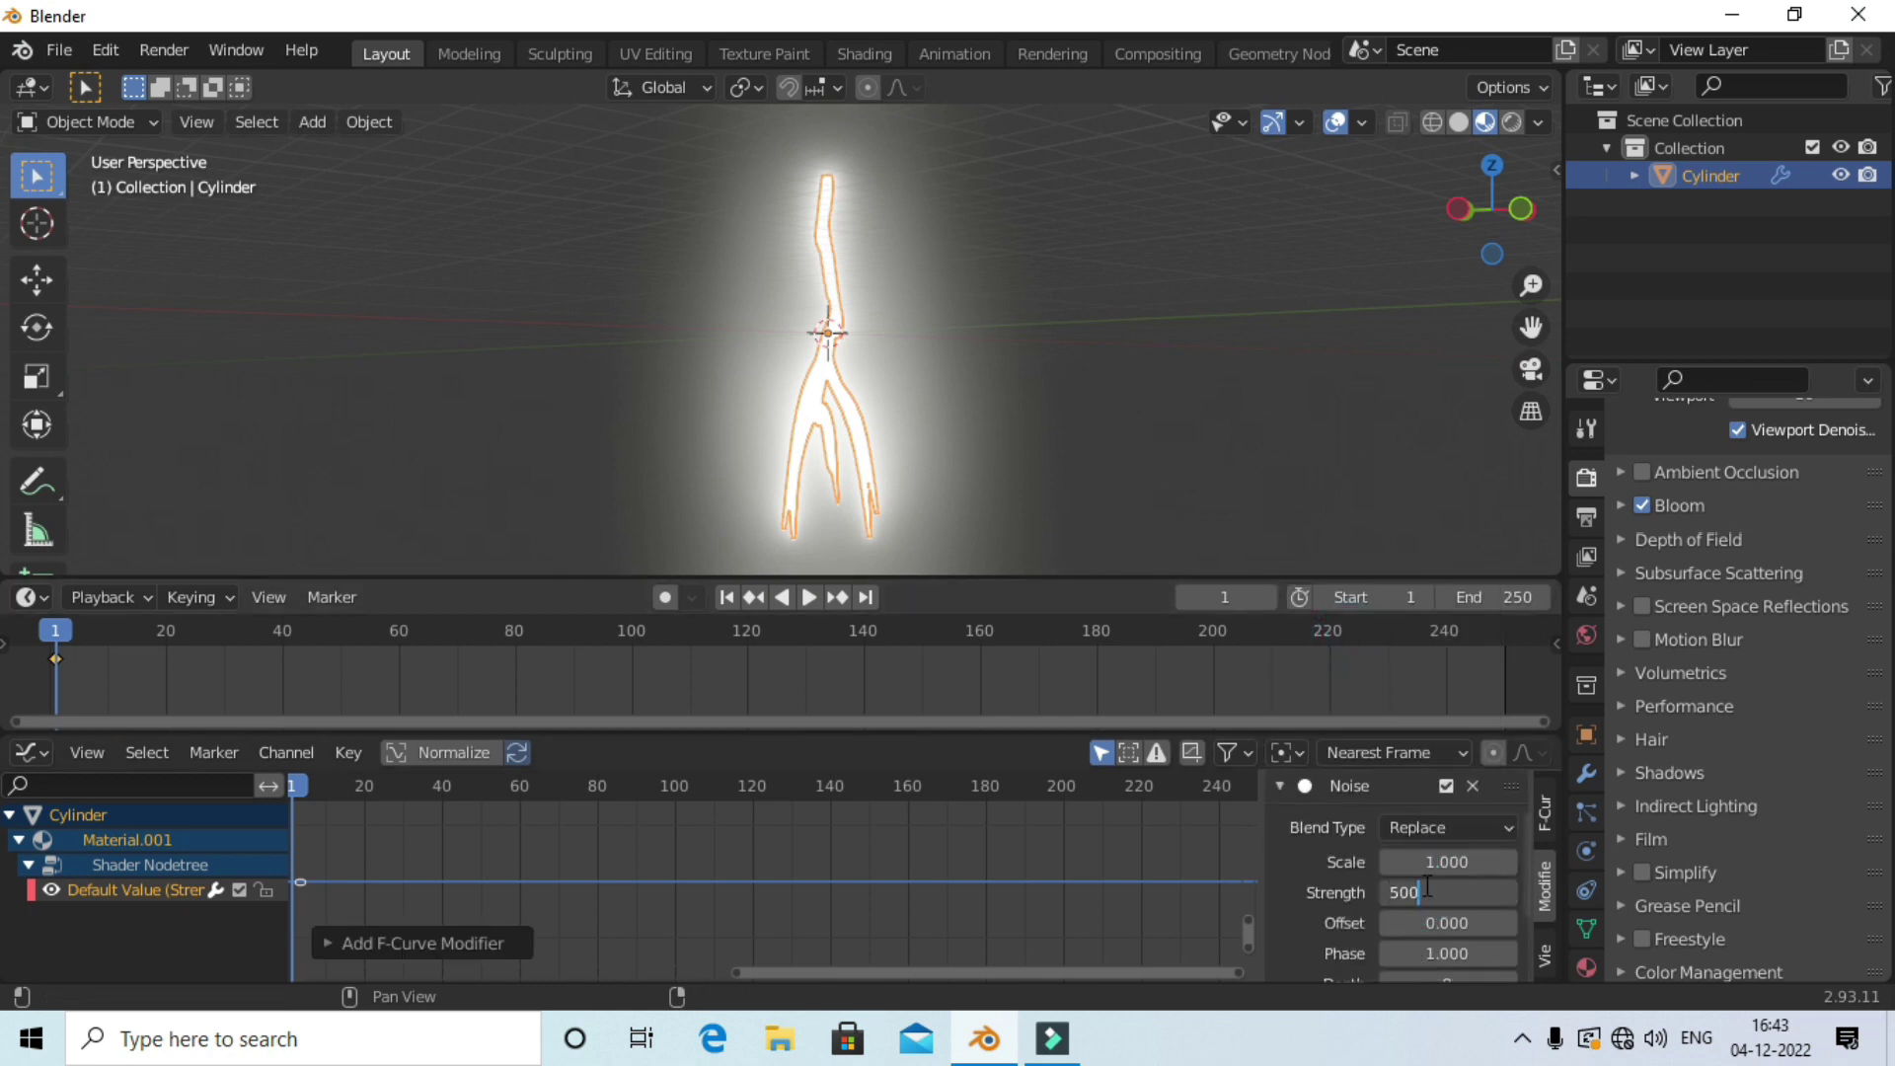
key(Return)
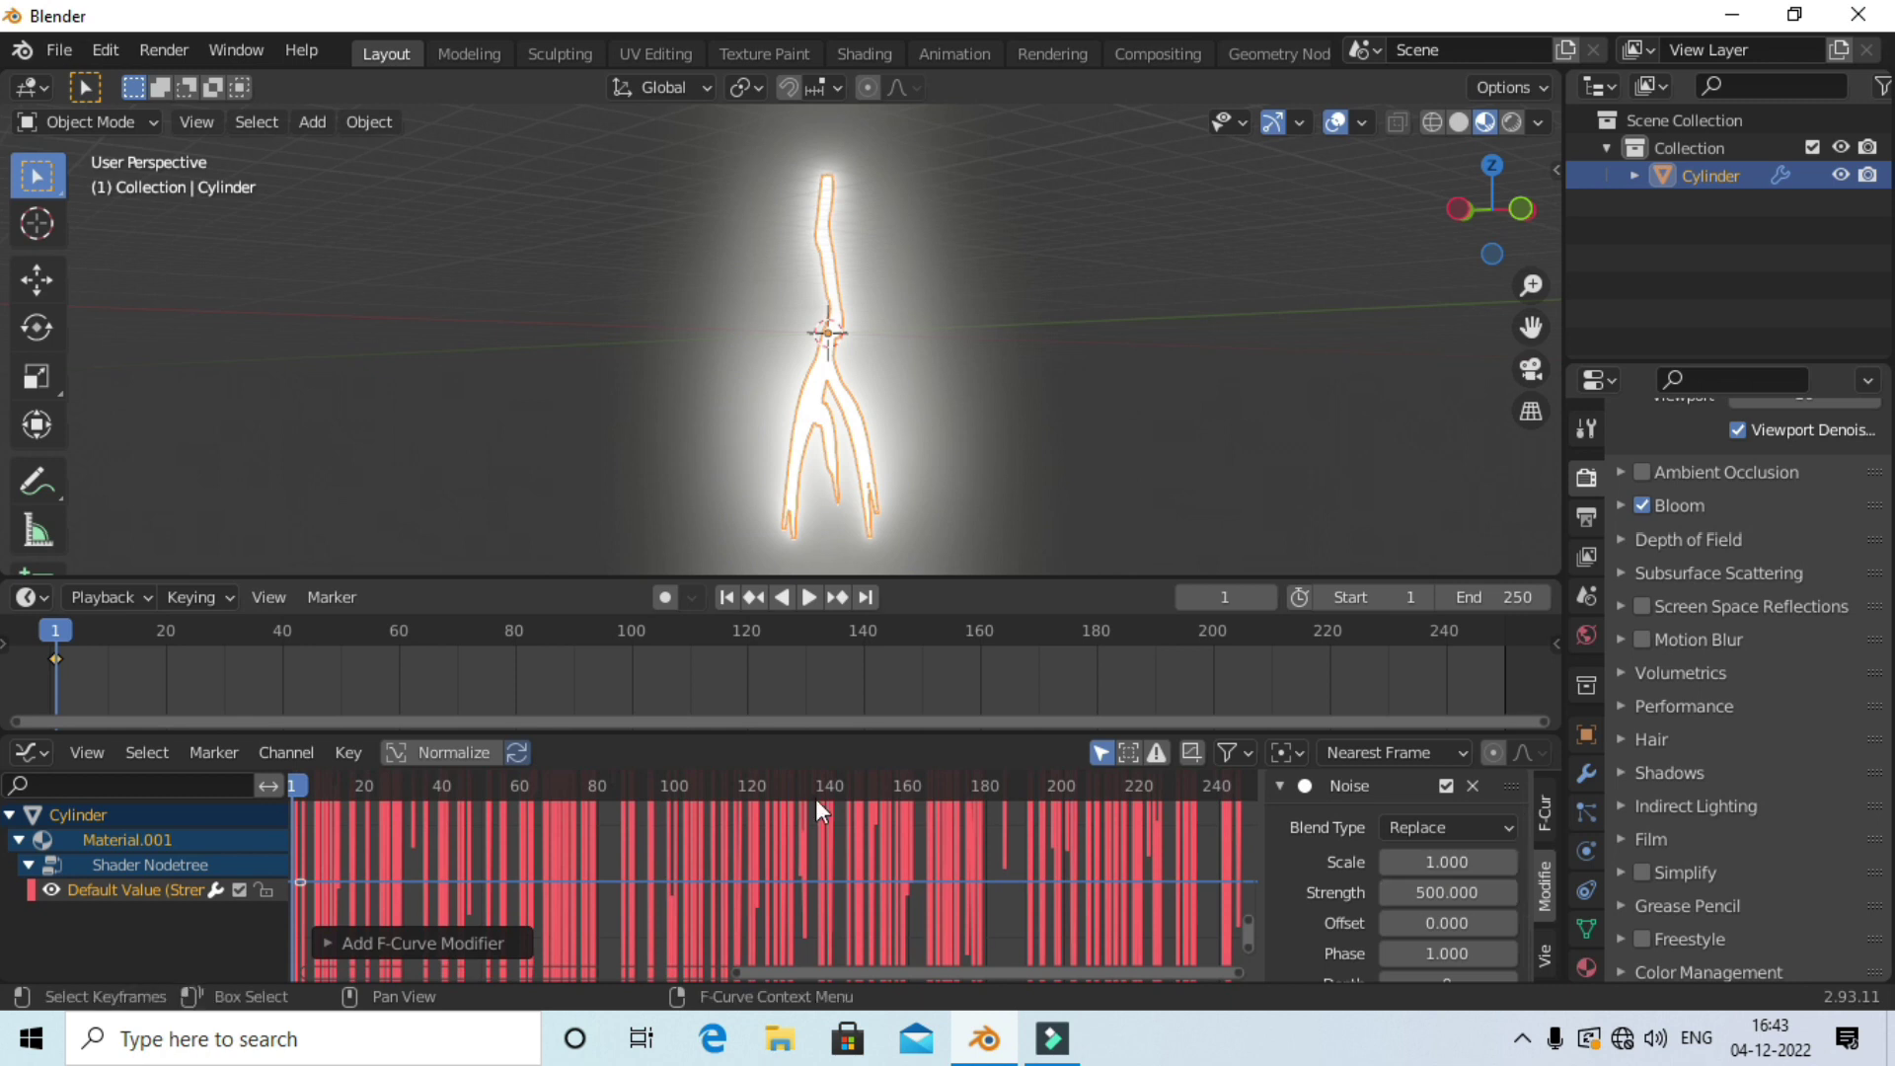
Play the flickering animation with viewport overlays hidden, then stop it.
scroll(843, 872, down, 1)
key(space)
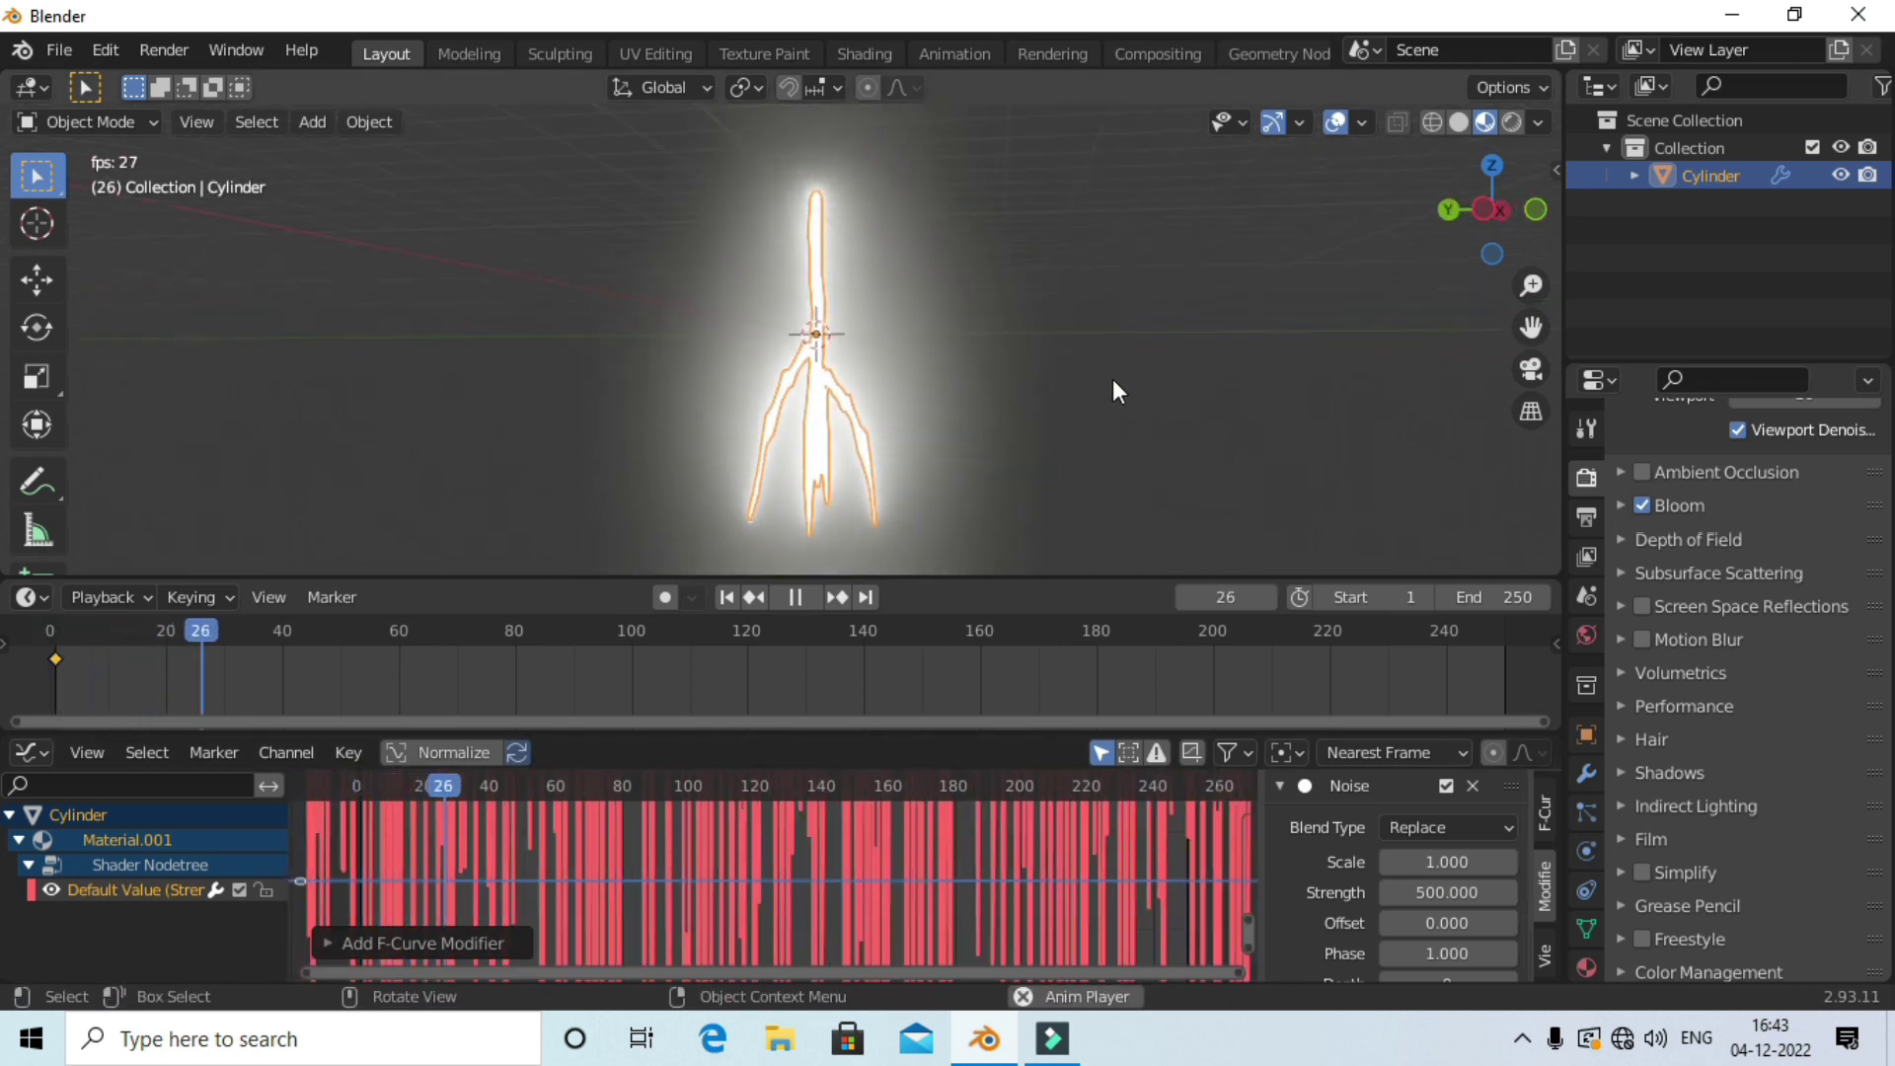
click(1336, 122)
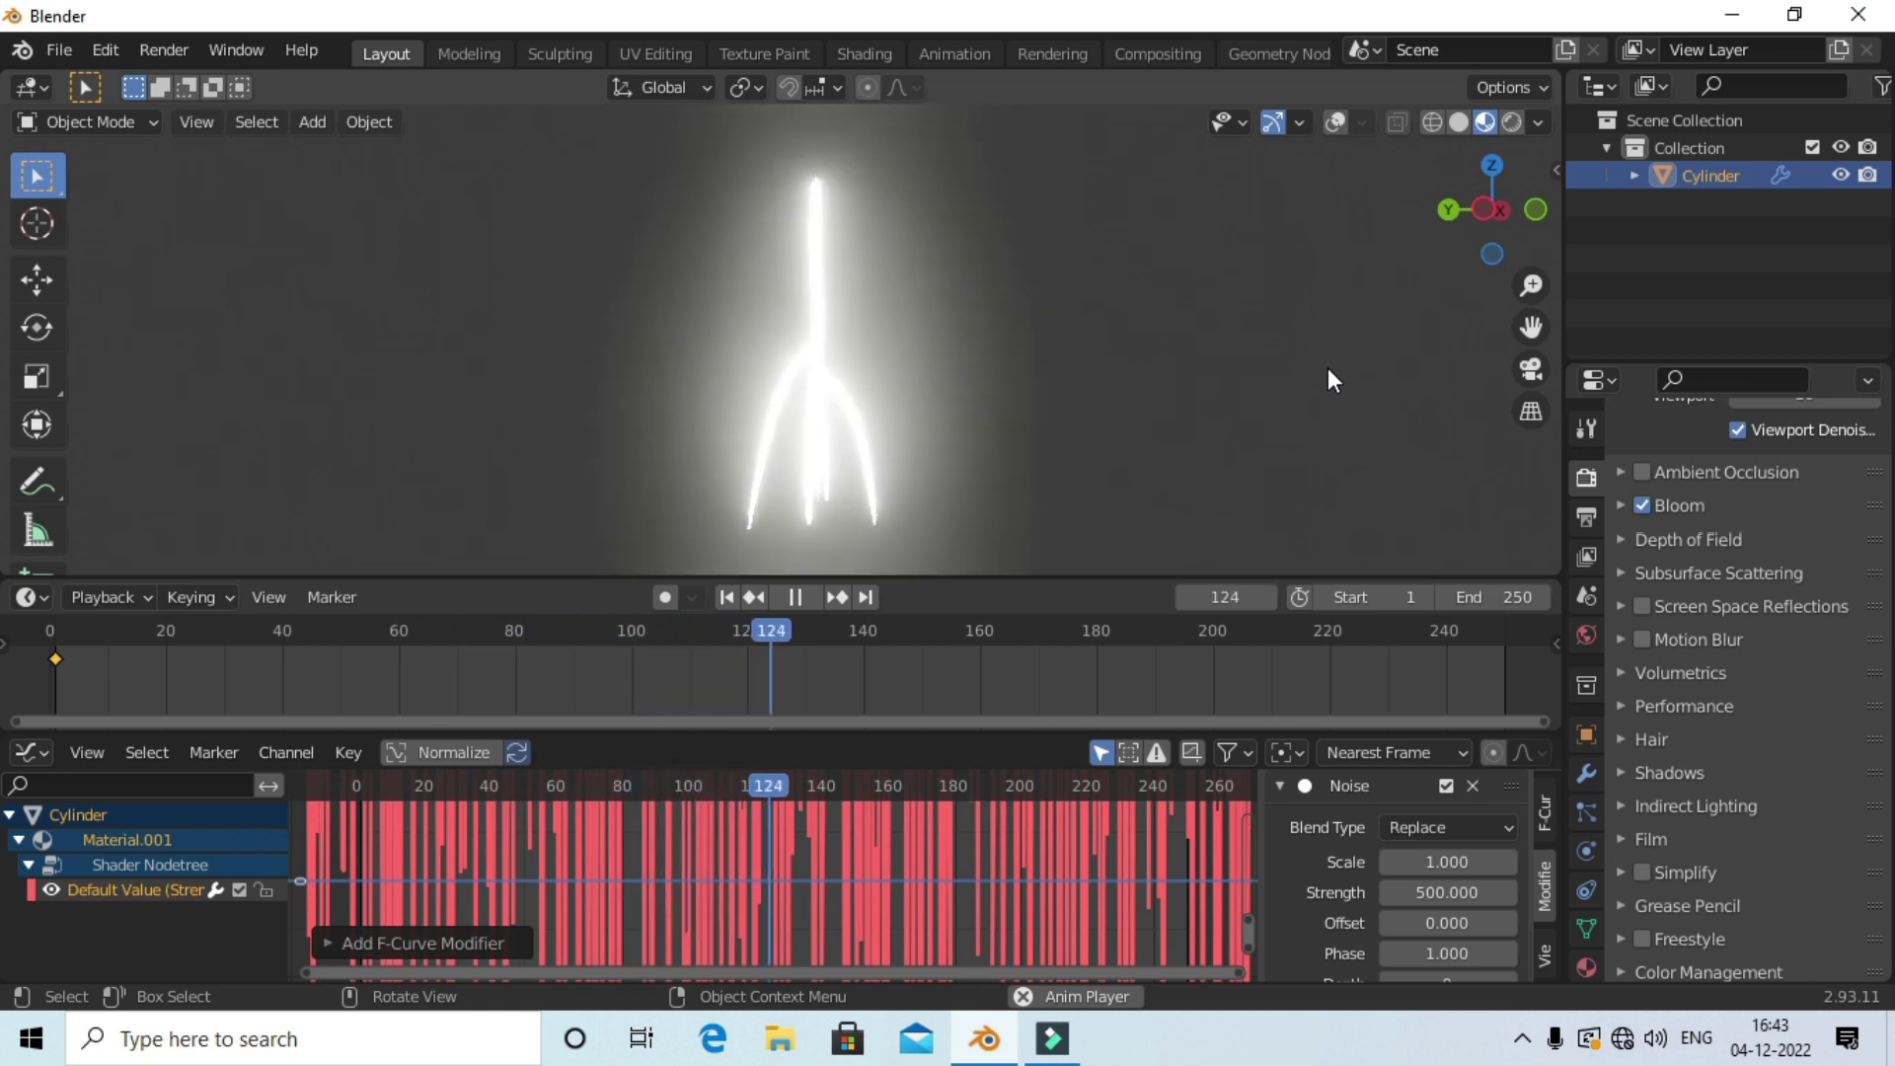
key(space)
mouse_move(8, 748)
mouse_down()
mouse_move(37, 731)
mouse_move(55, 669)
mouse_up()
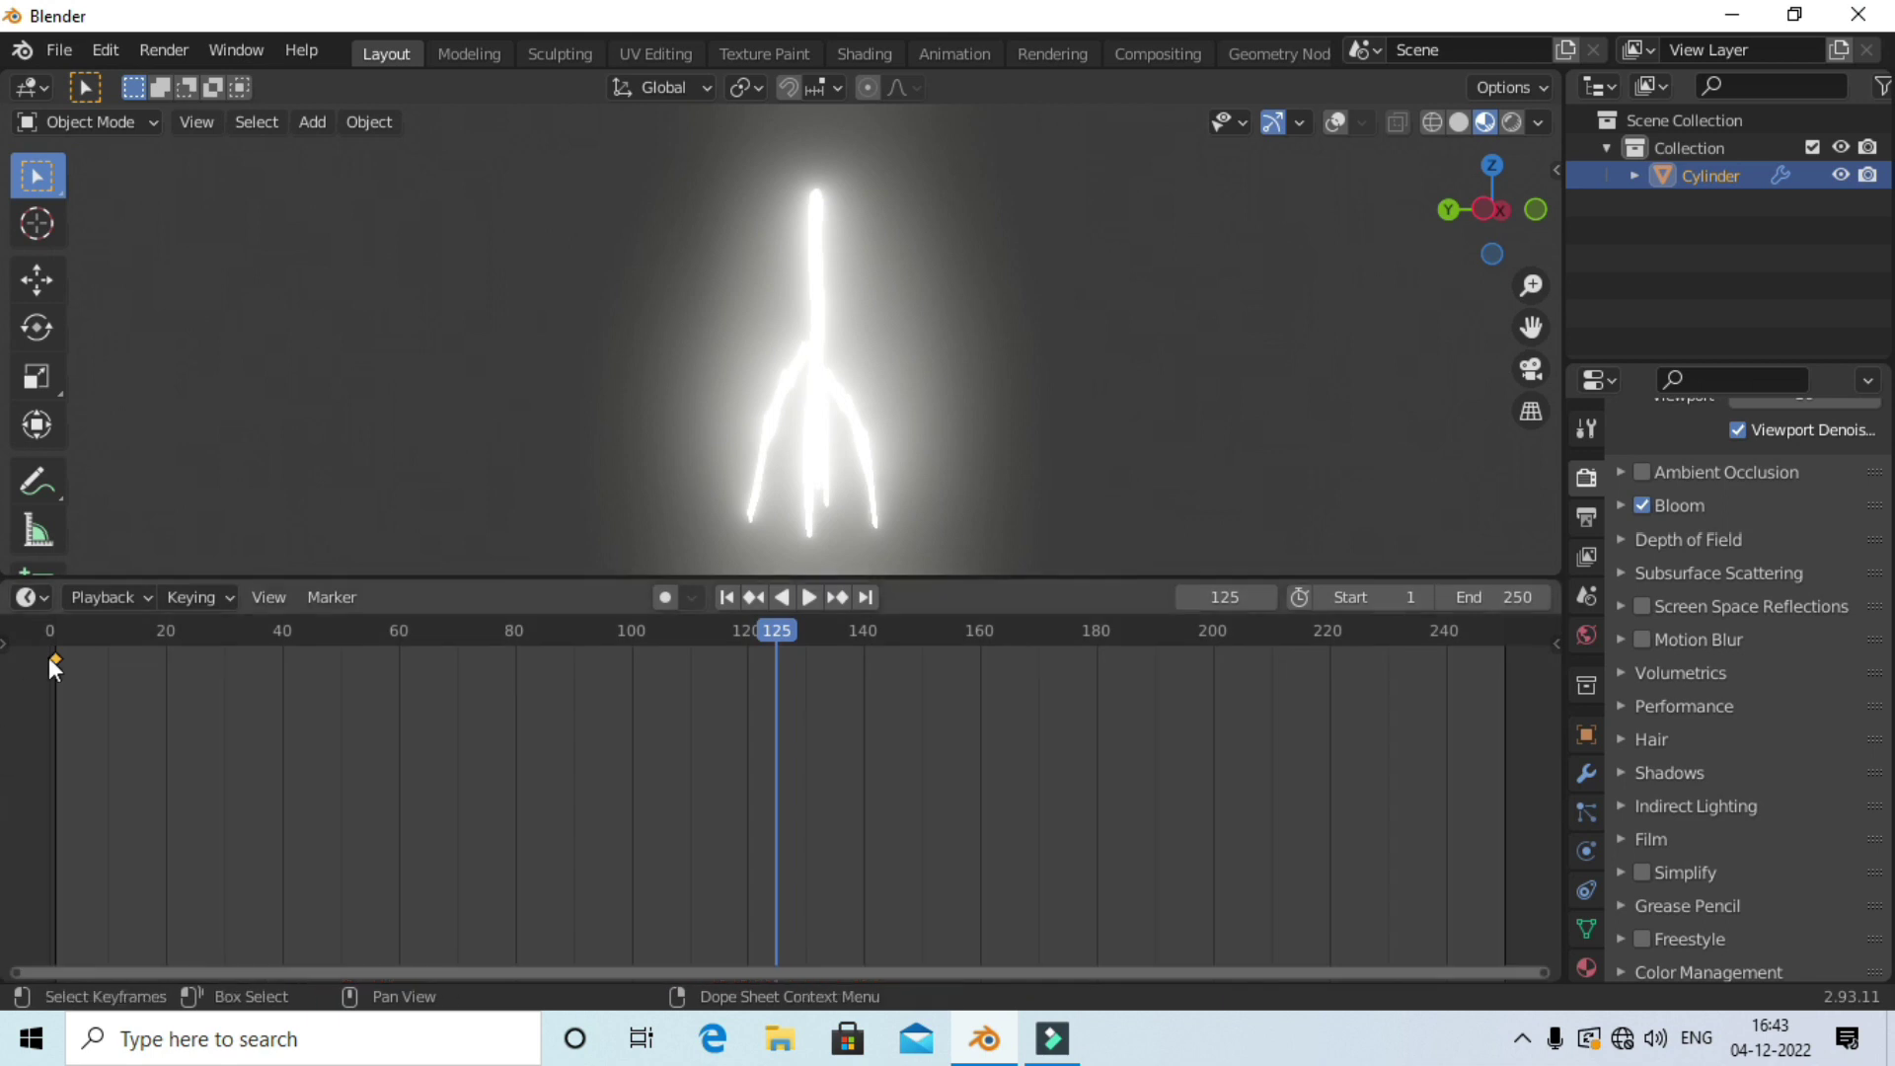
drag(457, 575, 457, 812)
key(KP_1)
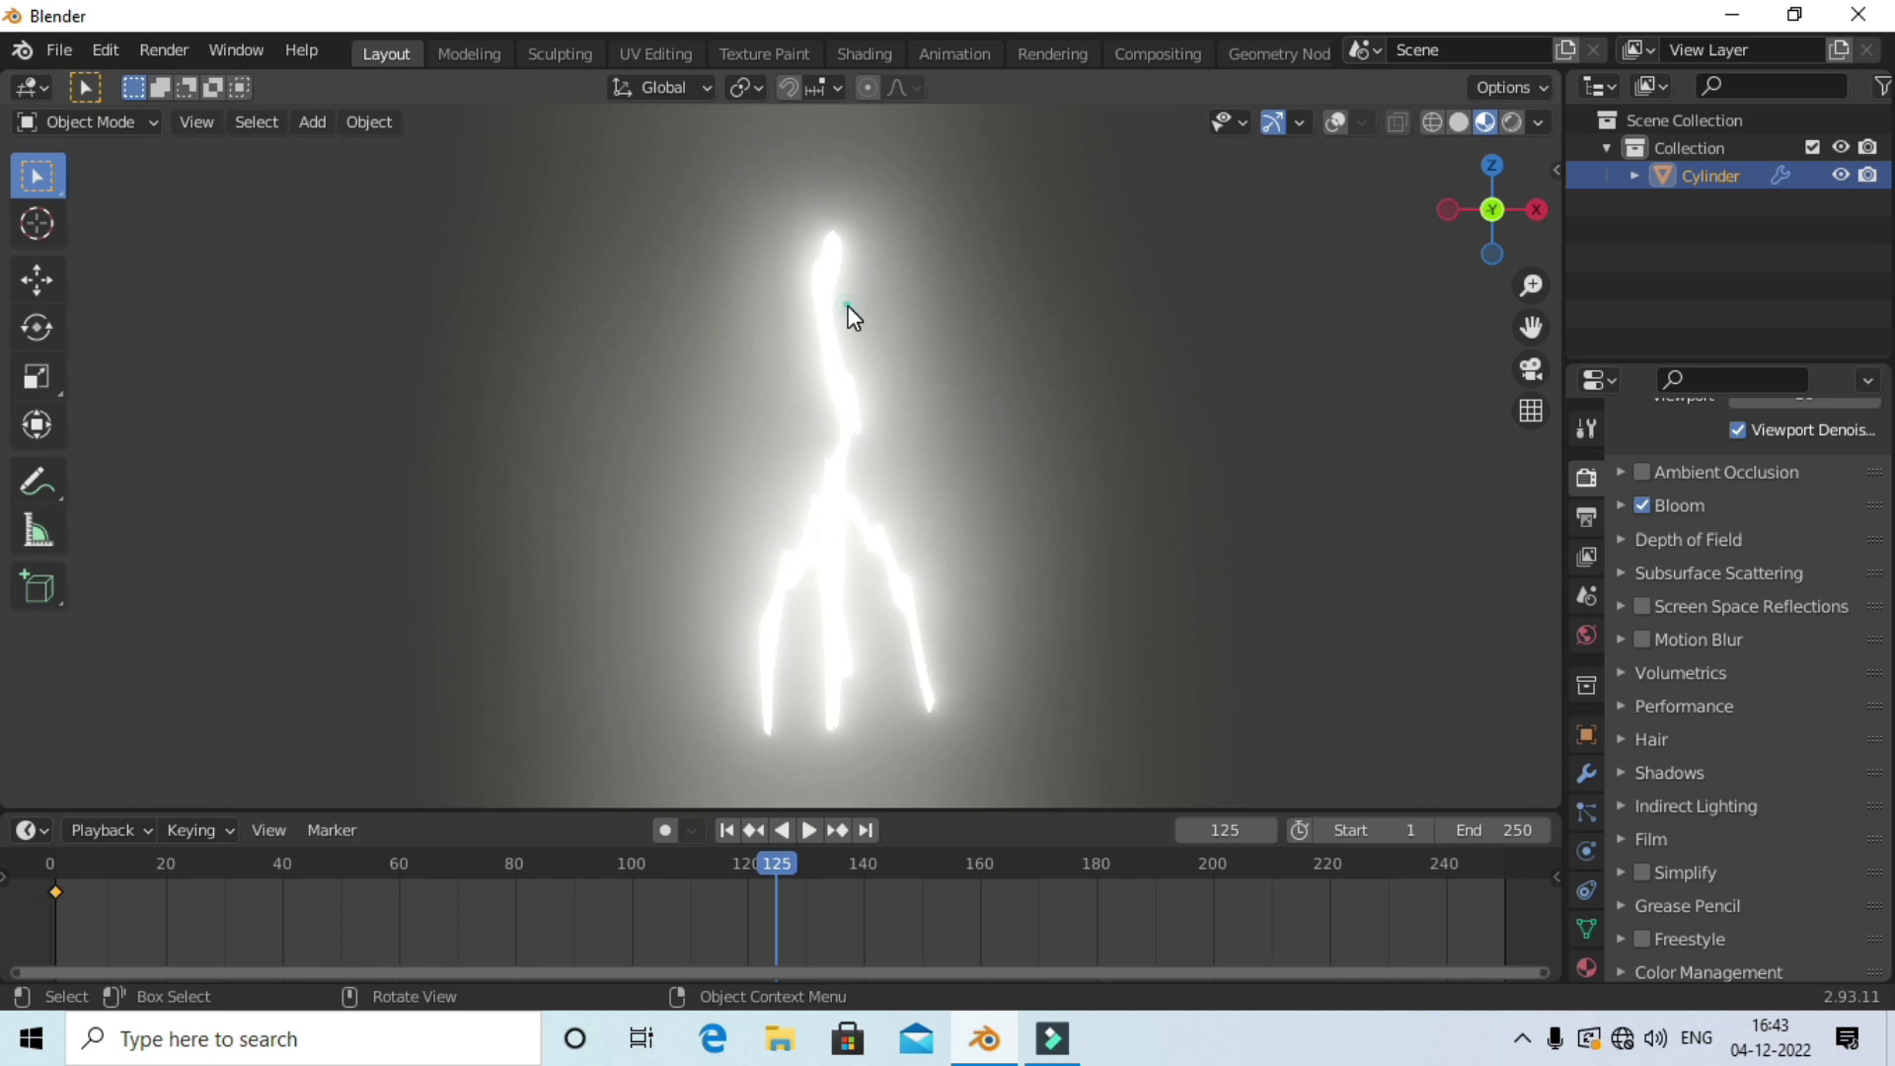
click(1338, 119)
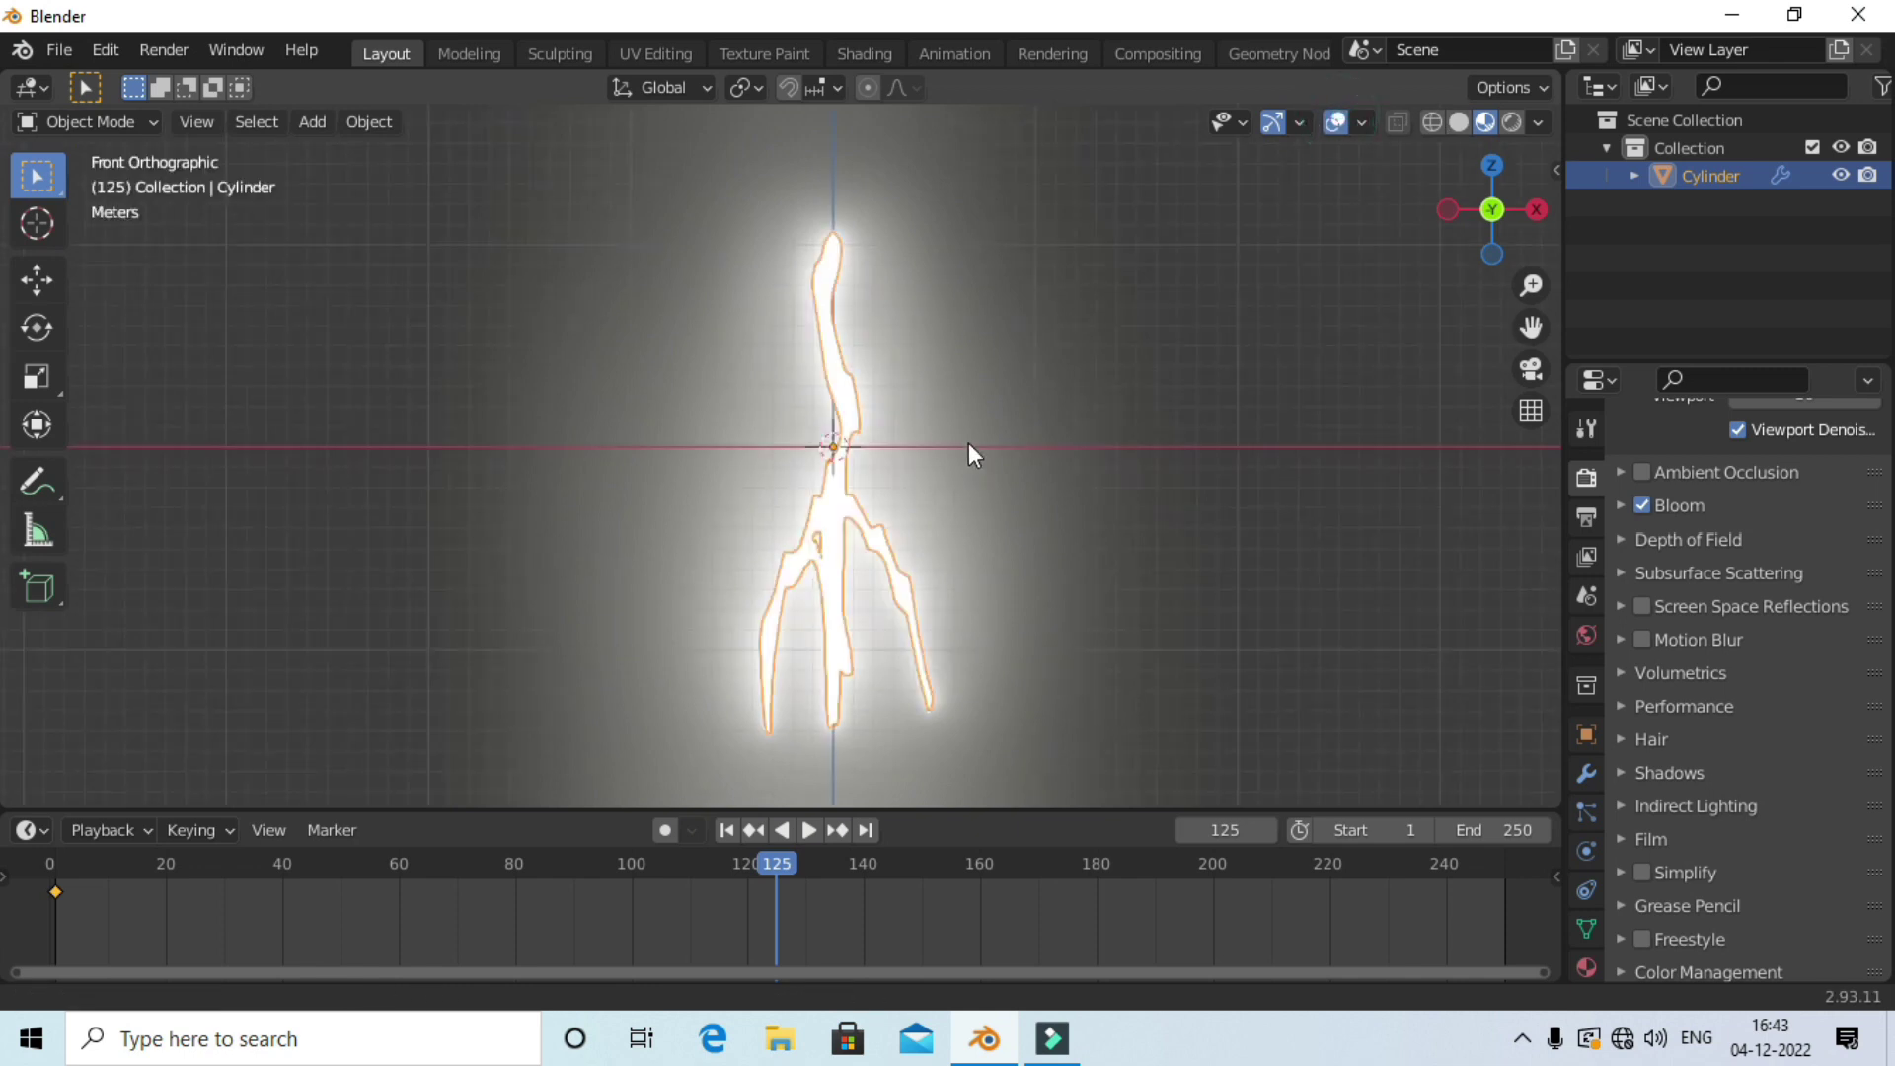
scroll(969, 442, up, 5)
scroll(951, 372, up, 2)
scroll(943, 513, up, 3)
scroll(889, 553, up, 2)
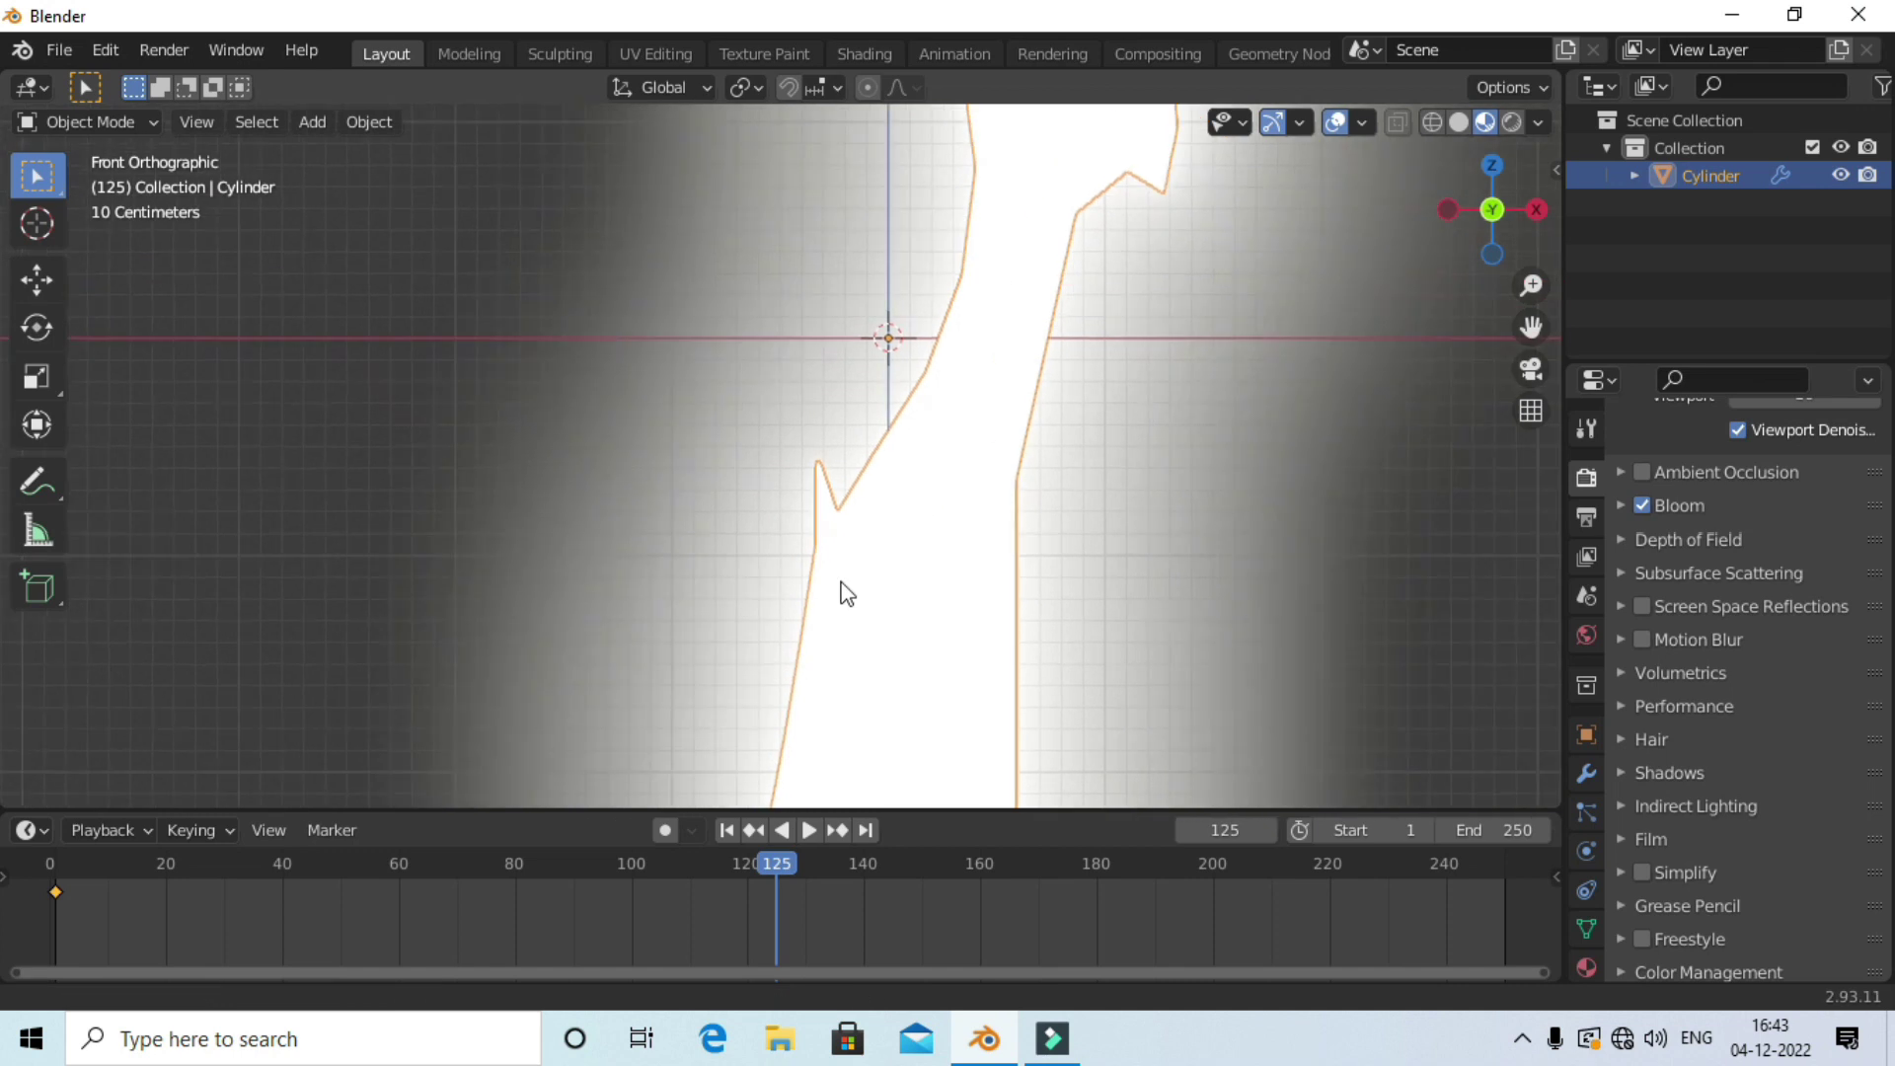
scroll(824, 572, up, 2)
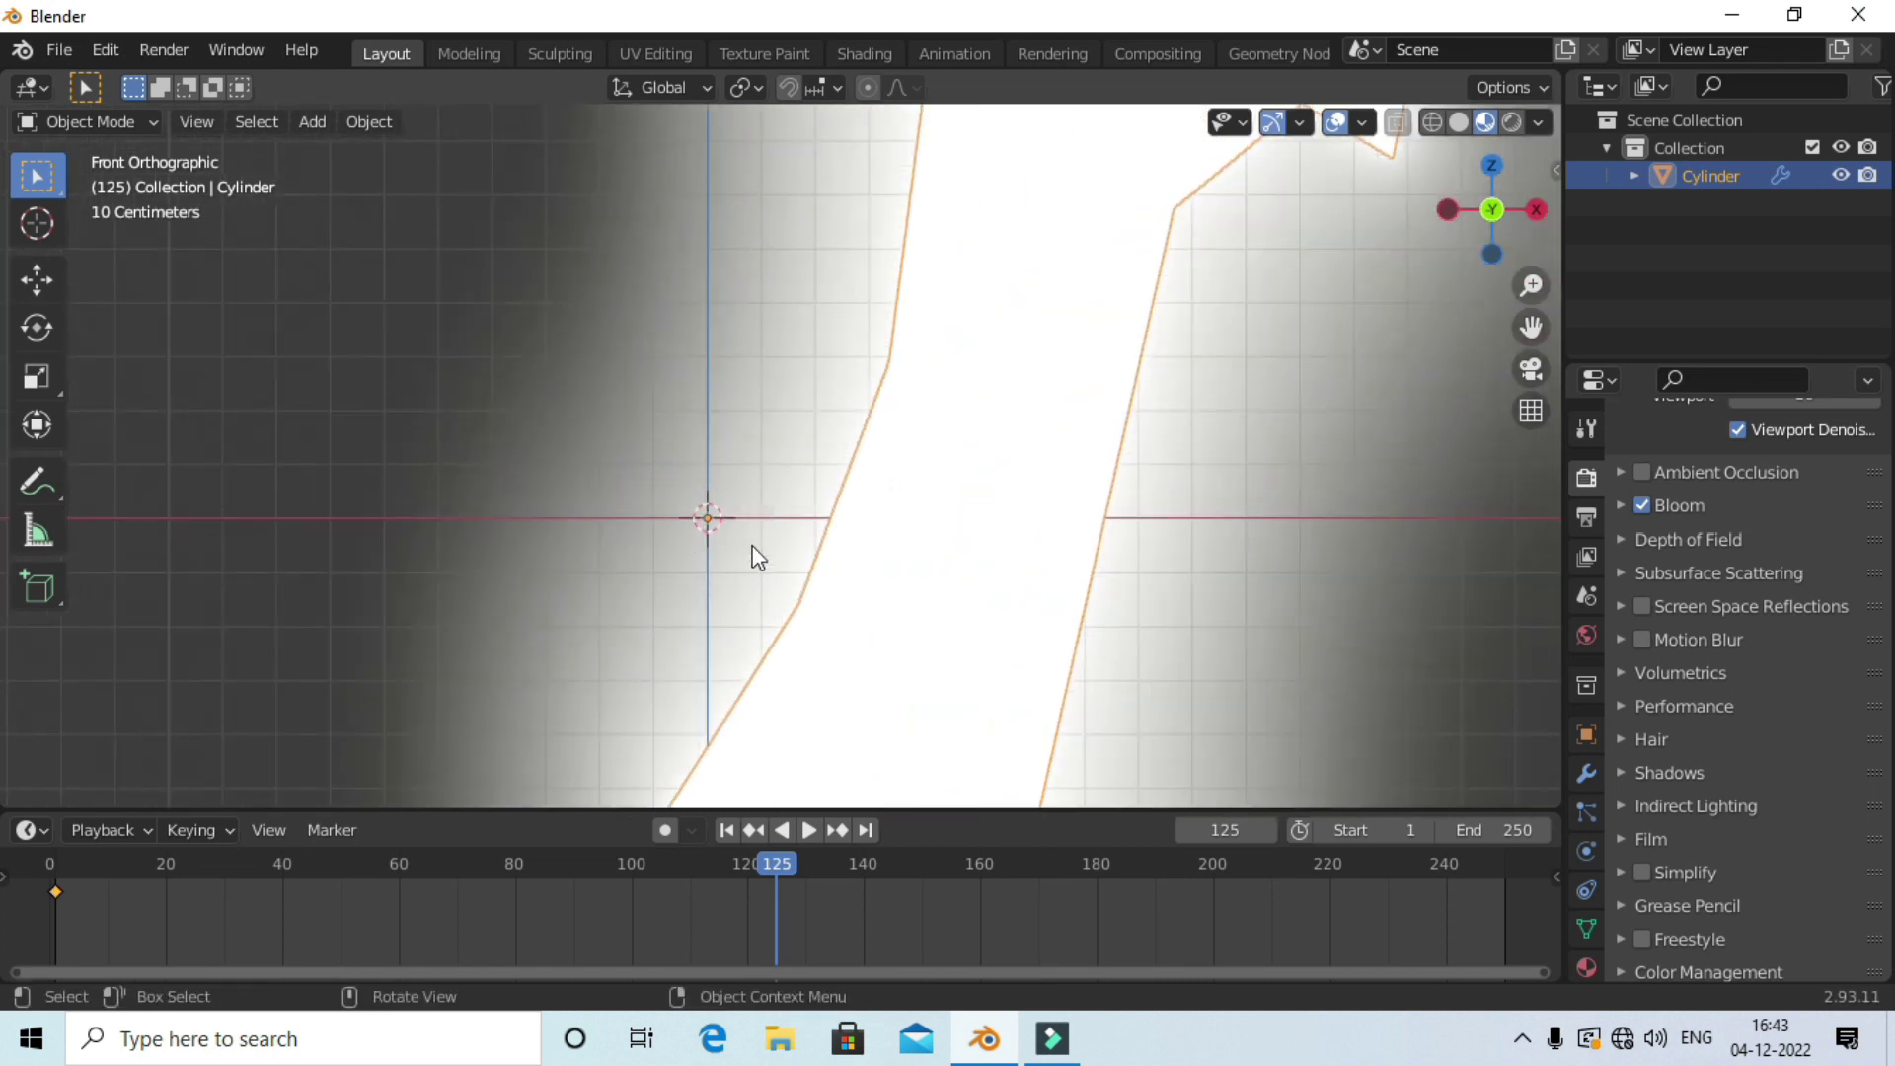
scroll(753, 548, down, 4)
scroll(770, 553, down, 3)
scroll(789, 533, down, 3)
scroll(795, 499, up, 3)
scroll(829, 434, down, 3)
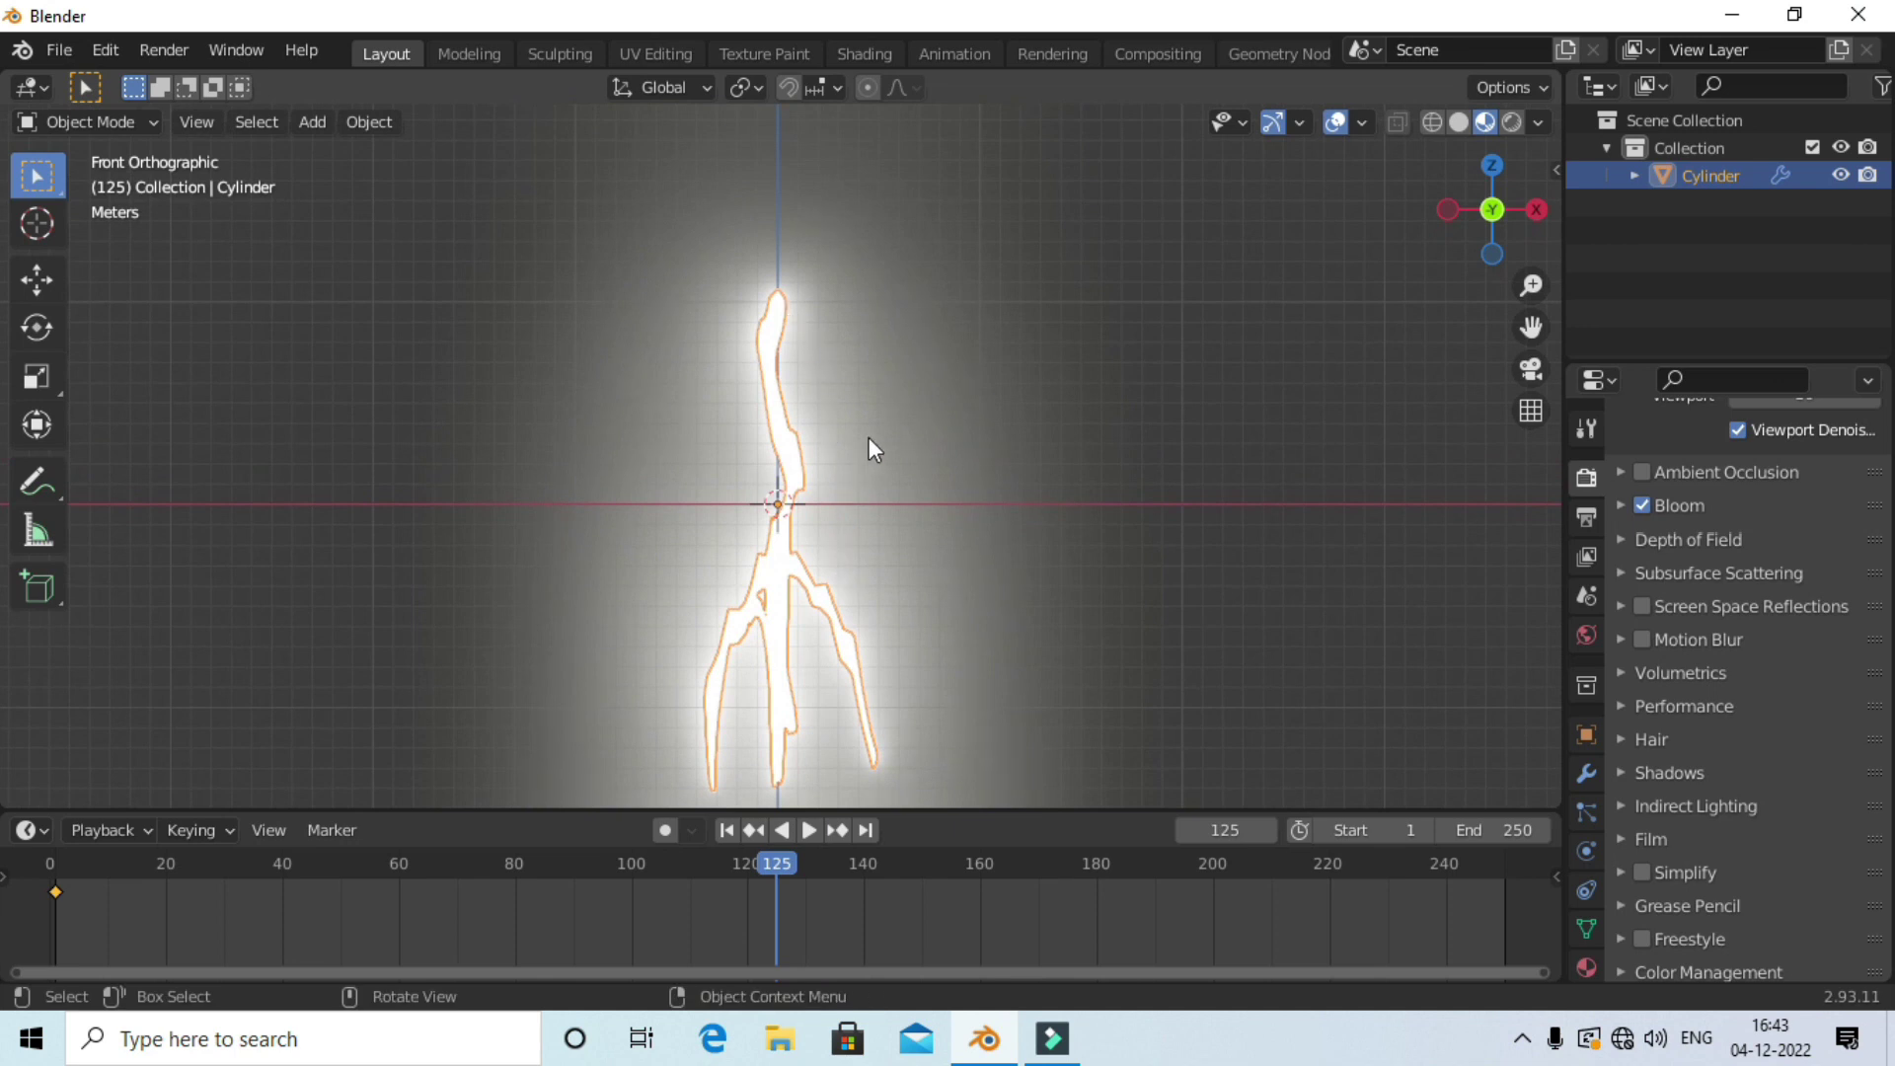
In Edit Mode, move the whole mesh down so the origin sits at the bolt's top tip.
key(Tab)
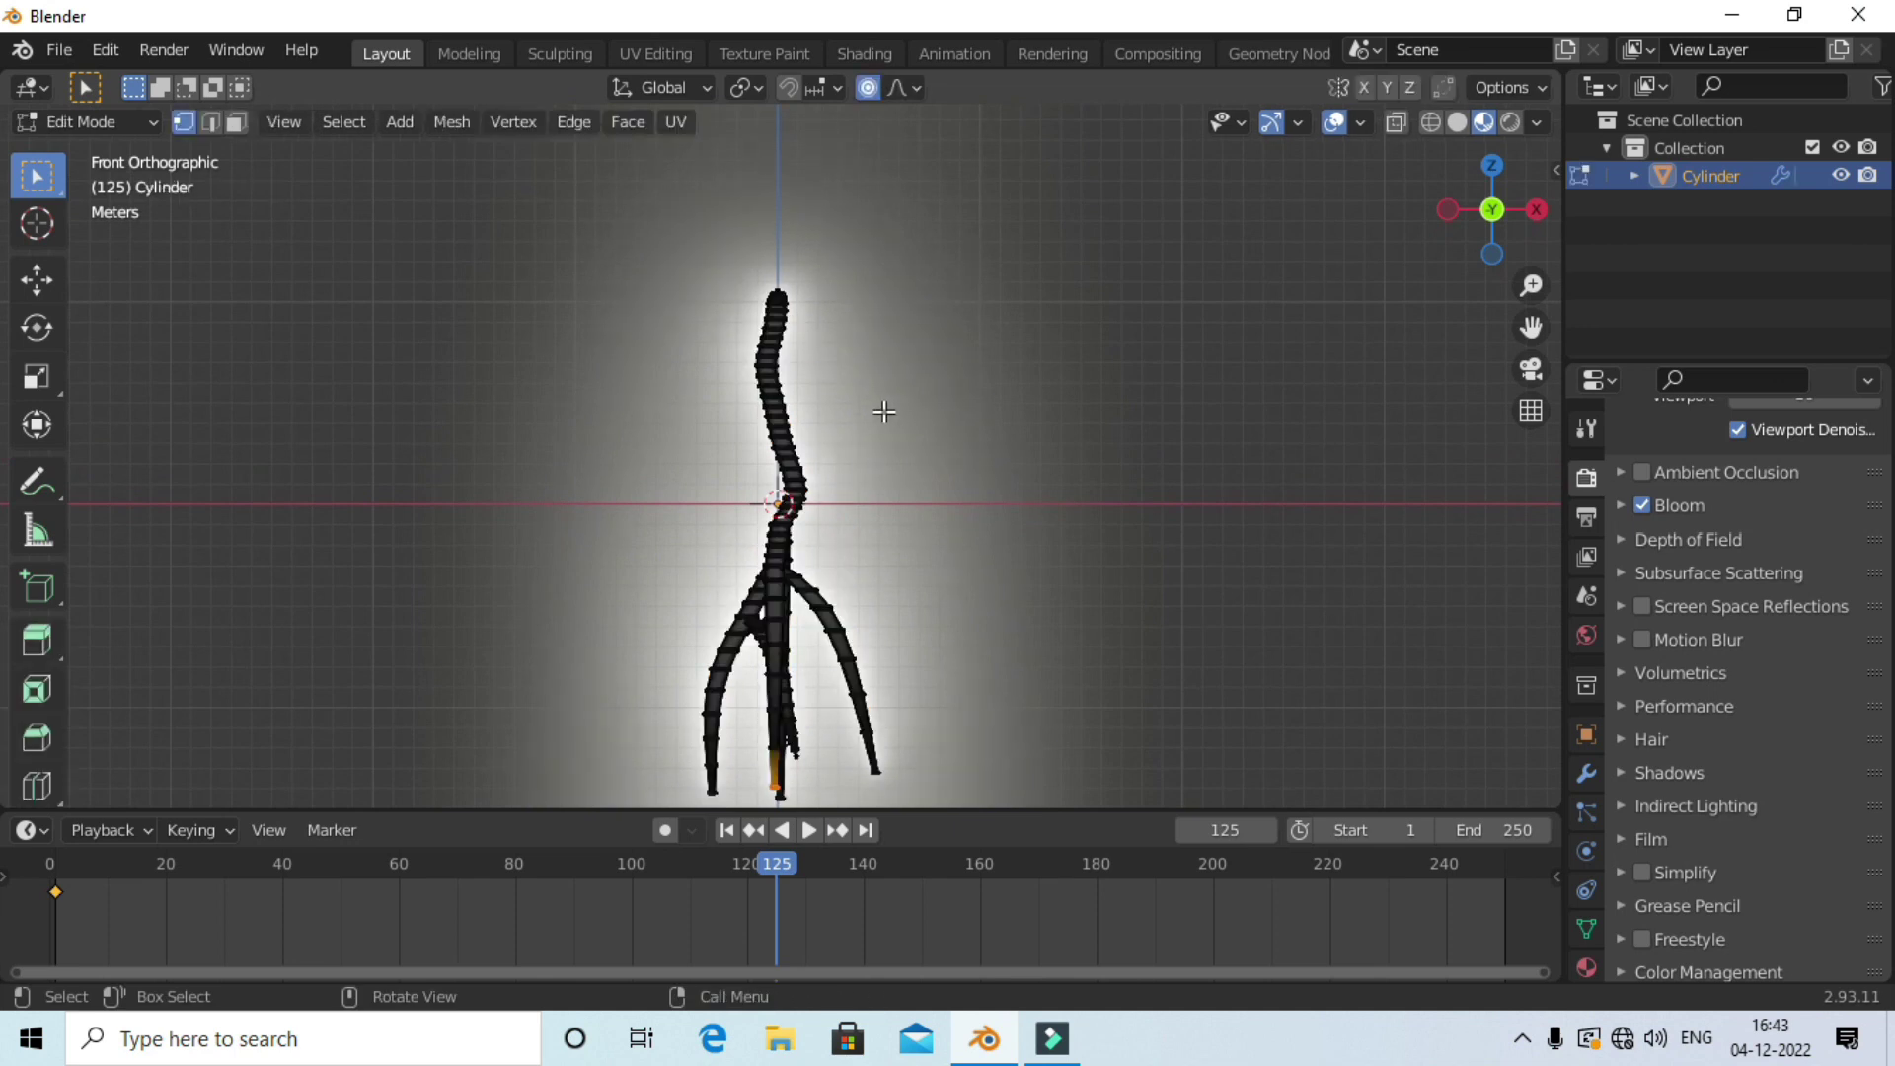
key(a)
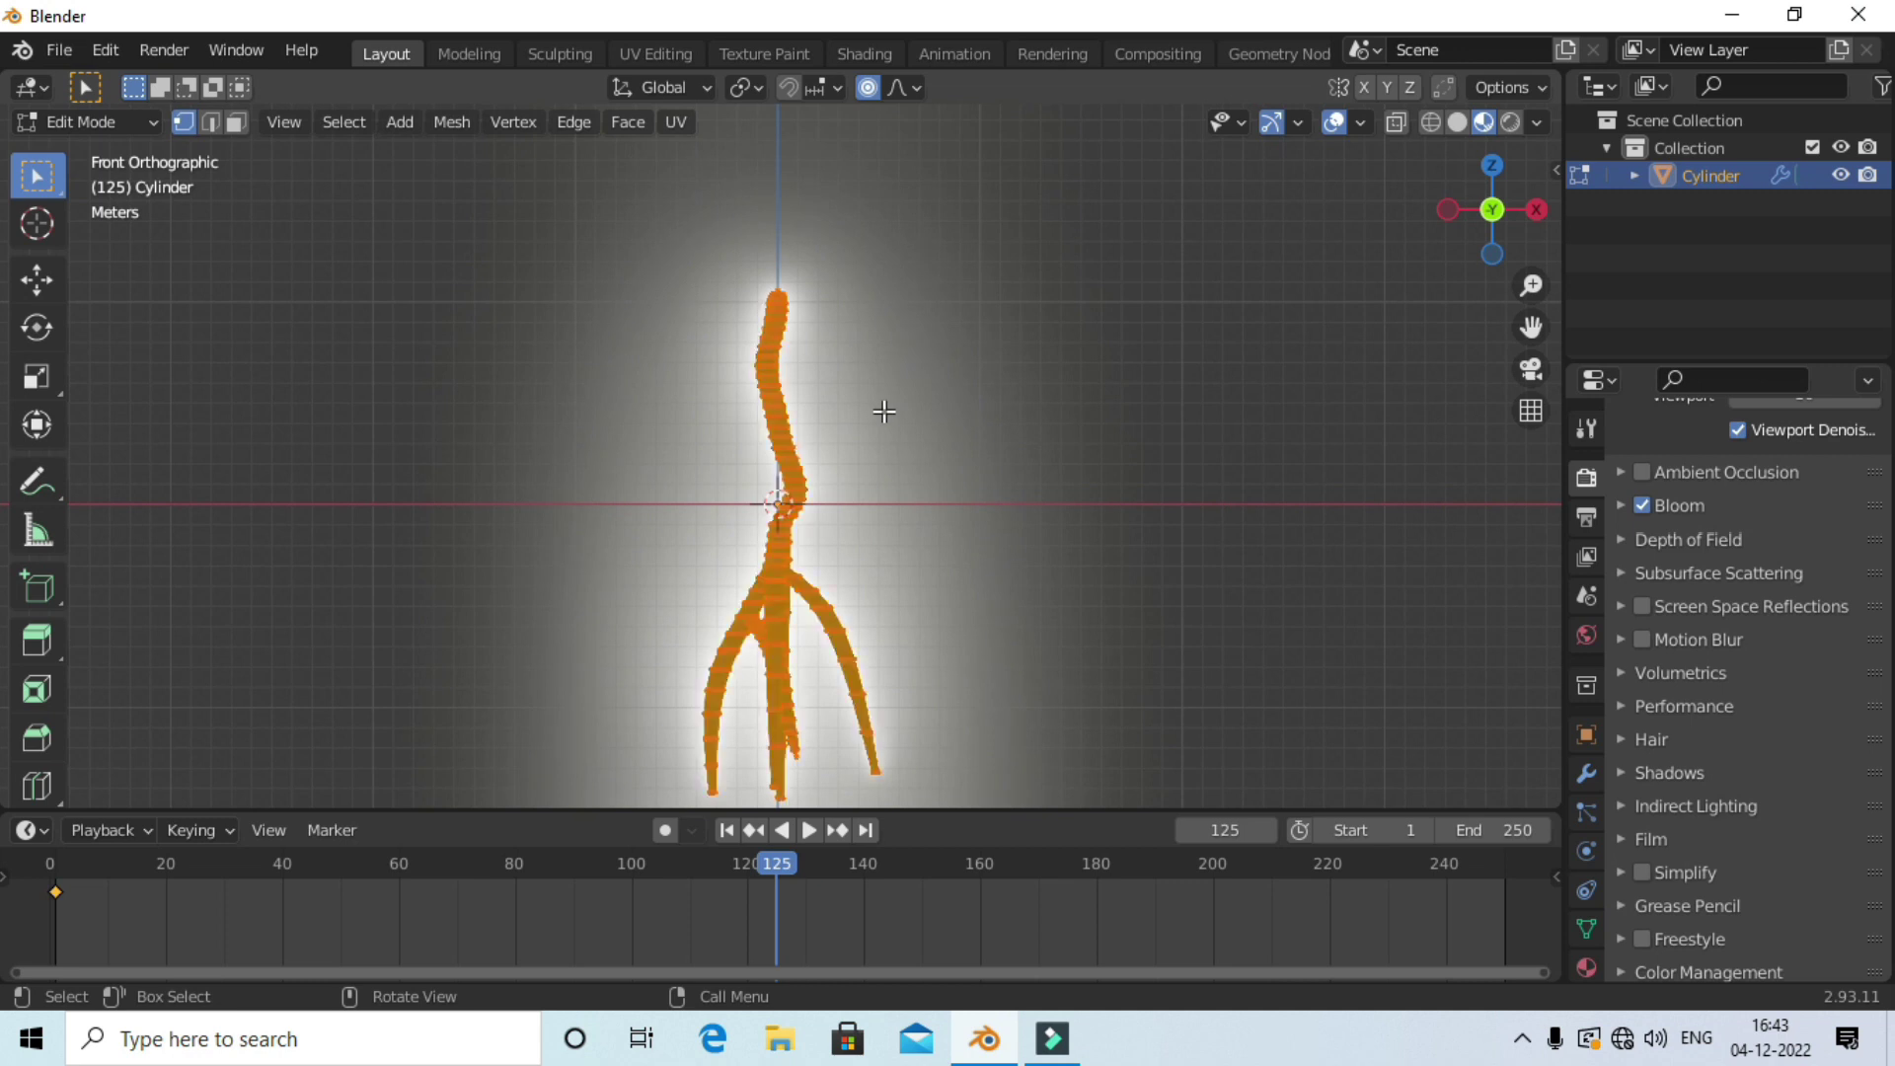
key(g)
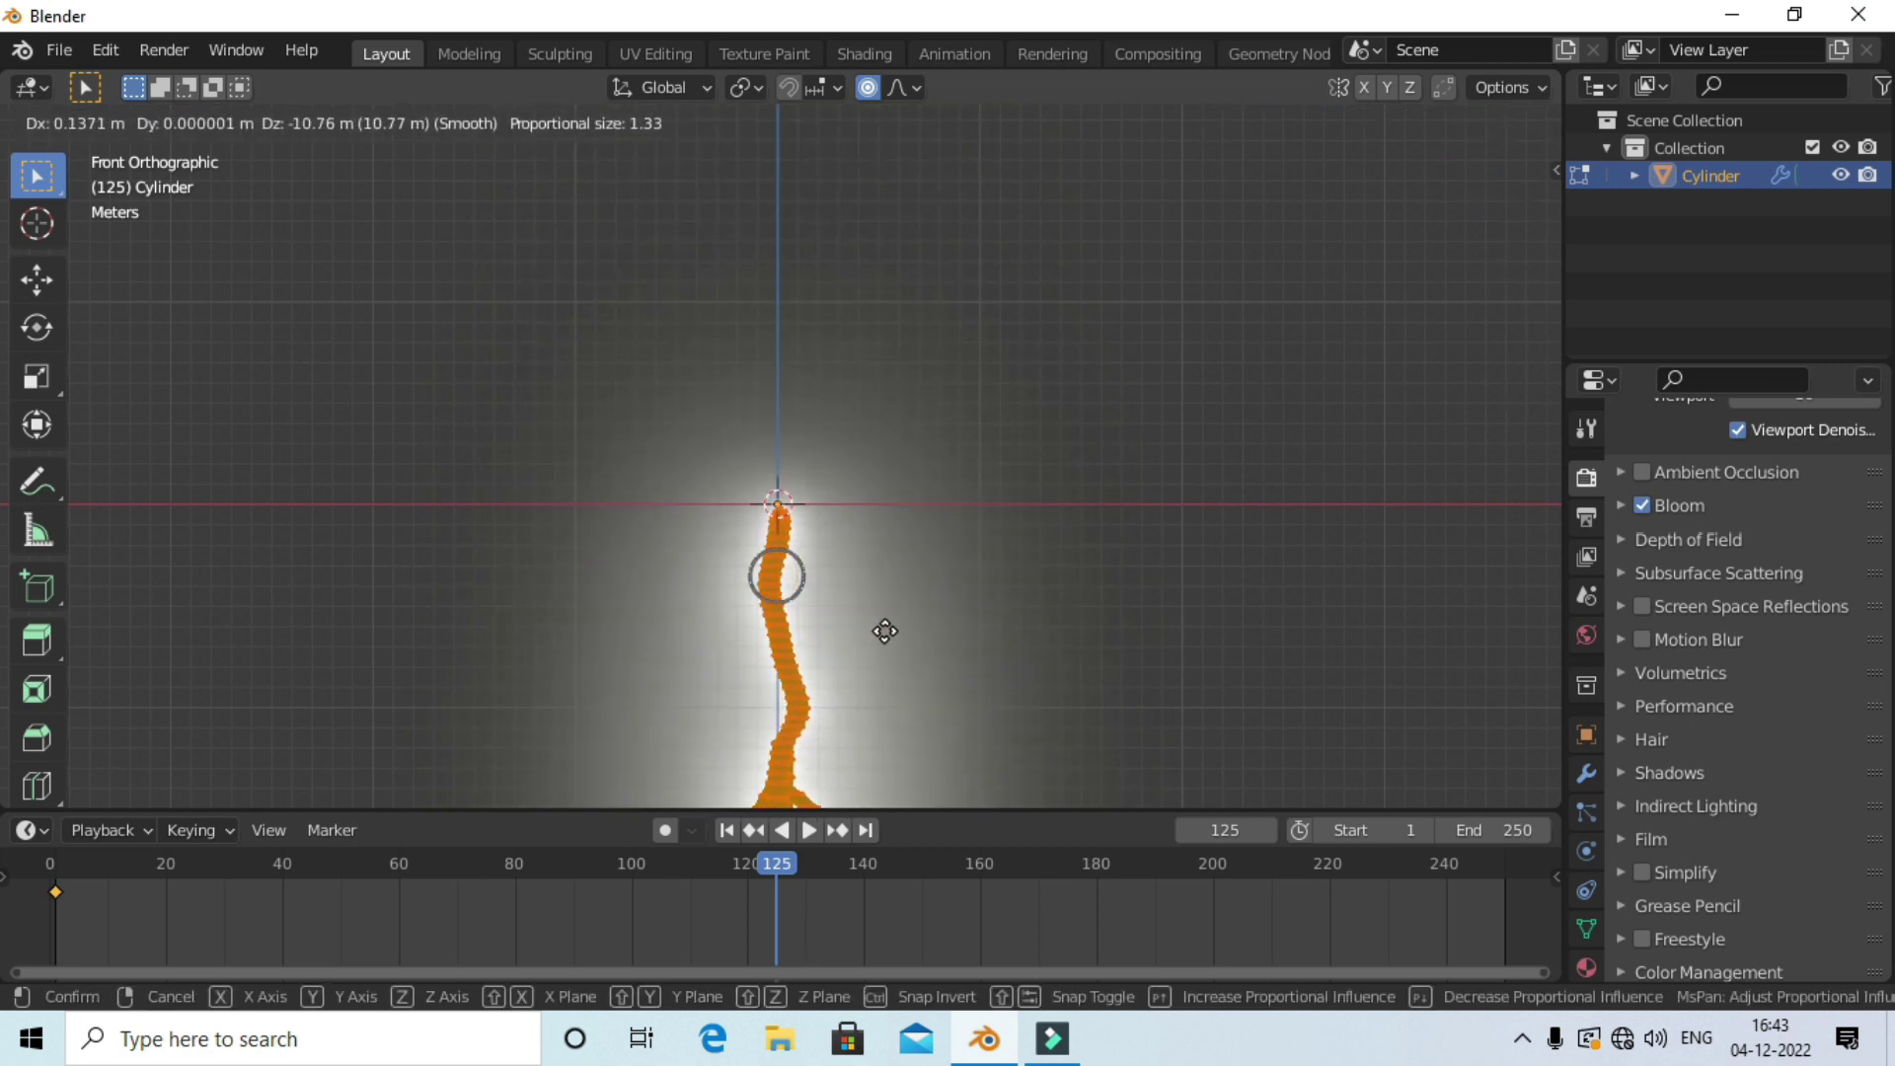
click(881, 627)
key(Tab)
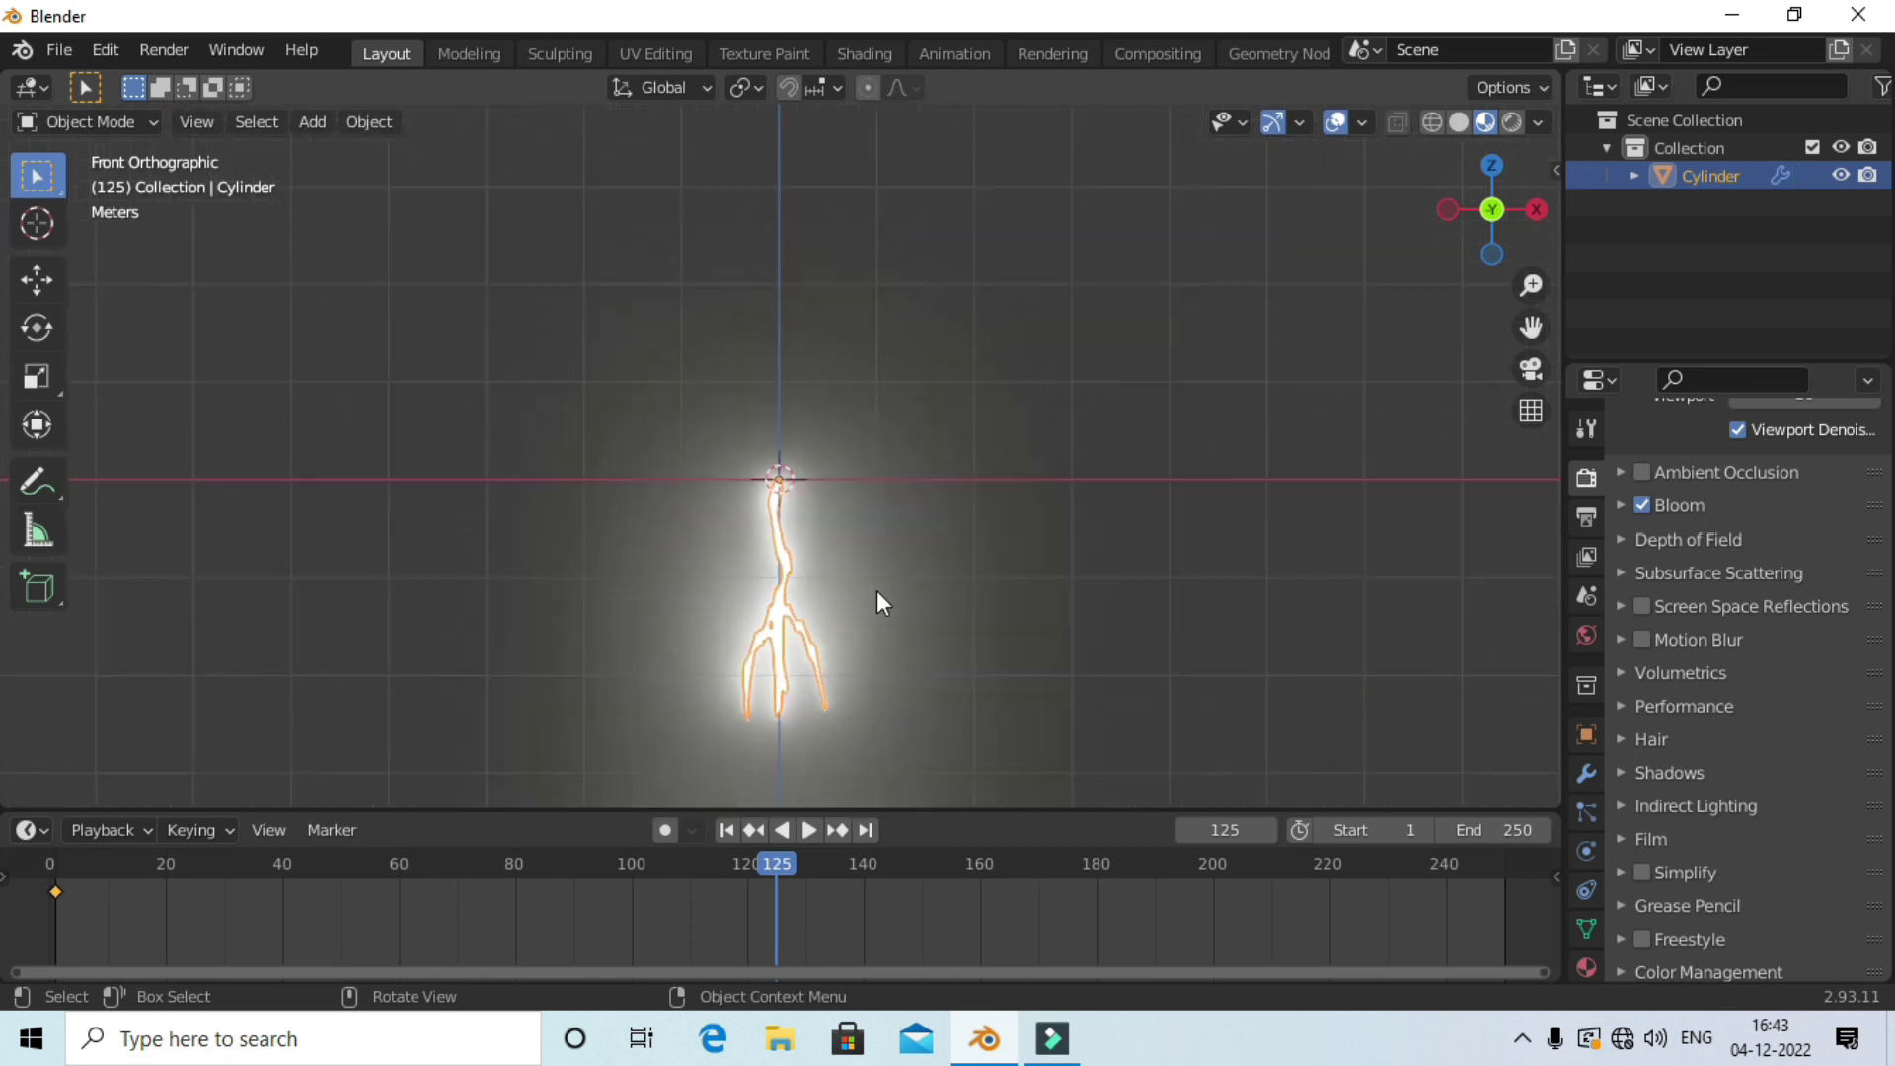
Scale the lightning object up slightly.
shift+middle_drag(877, 590, 886, 466)
key(s)
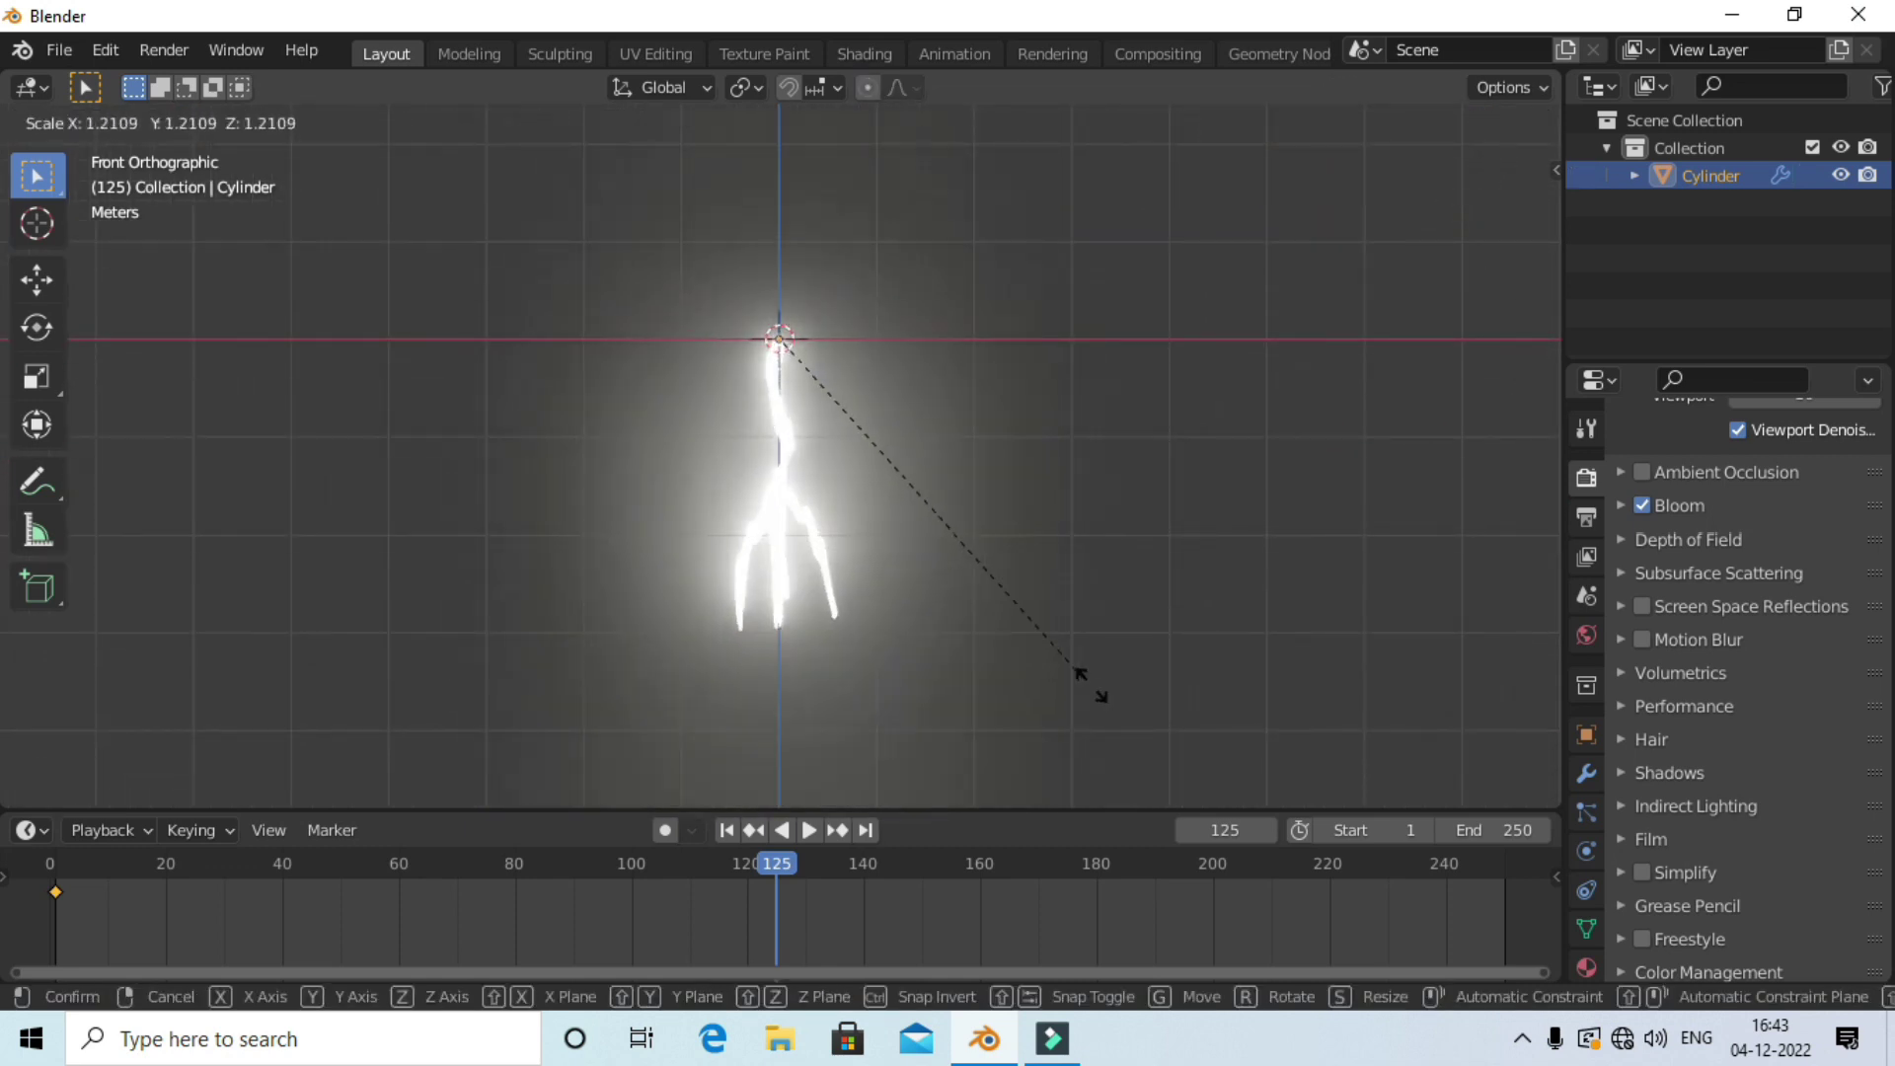
click(1017, 600)
scroll(1033, 446, up, 4)
scroll(1020, 511, down, 2)
scroll(805, 322, down, 1)
scroll(806, 322, up, 2)
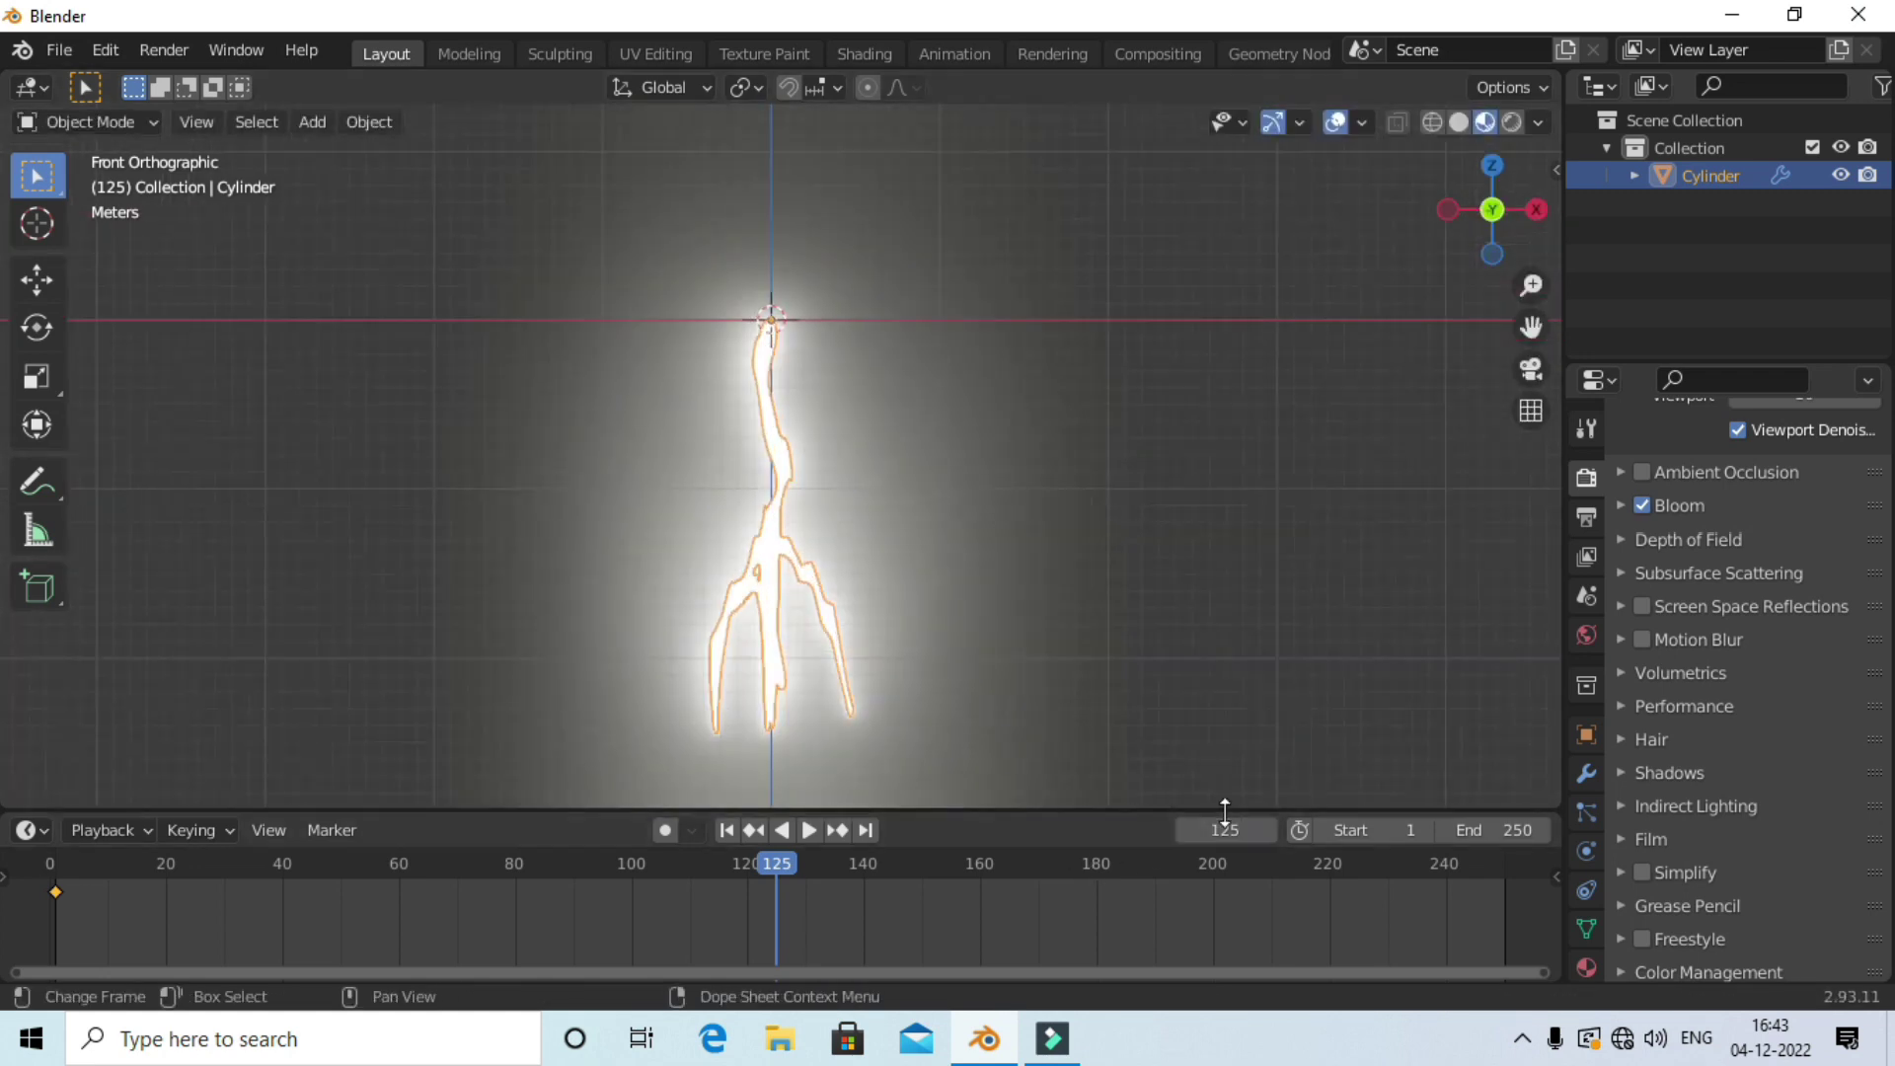
At frame 1, raise the bolt straight up along Z and shrink it small.
key(Return)
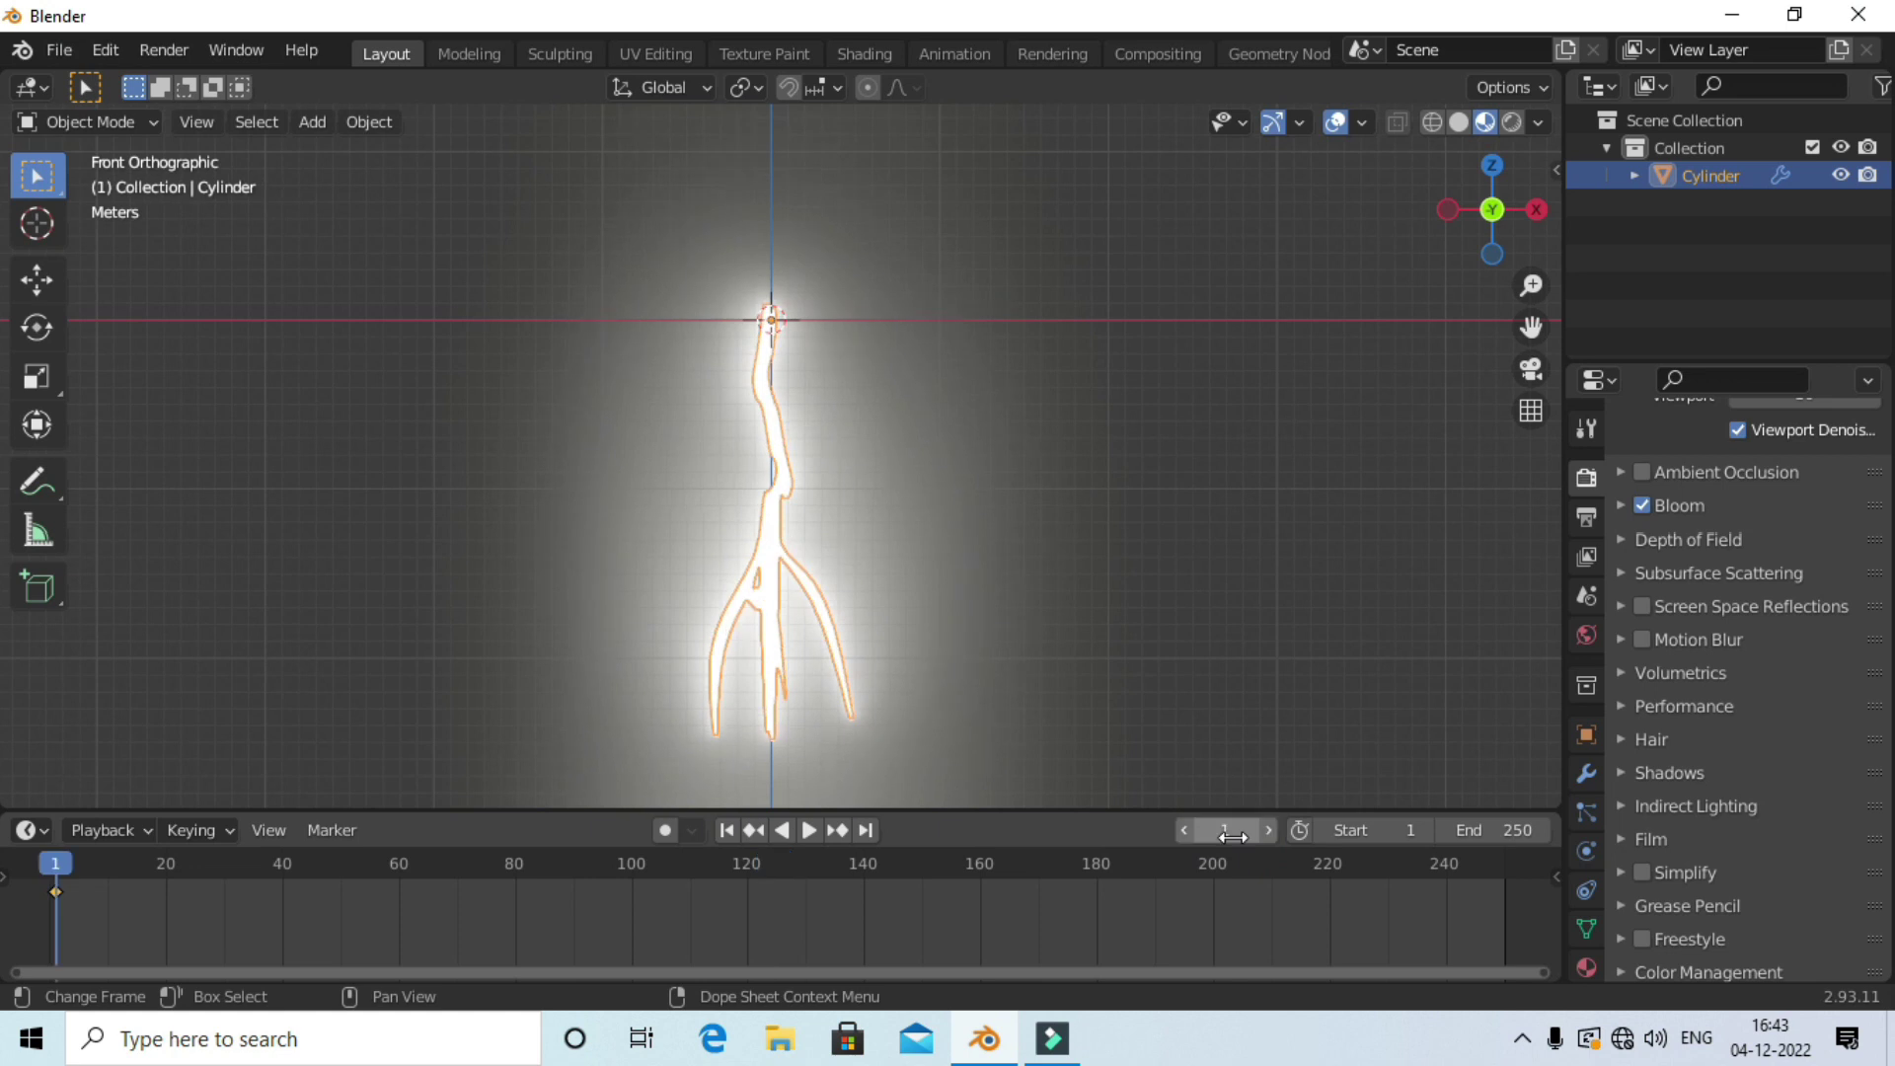
scroll(965, 518, down, 2)
shift+middle_drag(965, 517, 965, 589)
key(g)
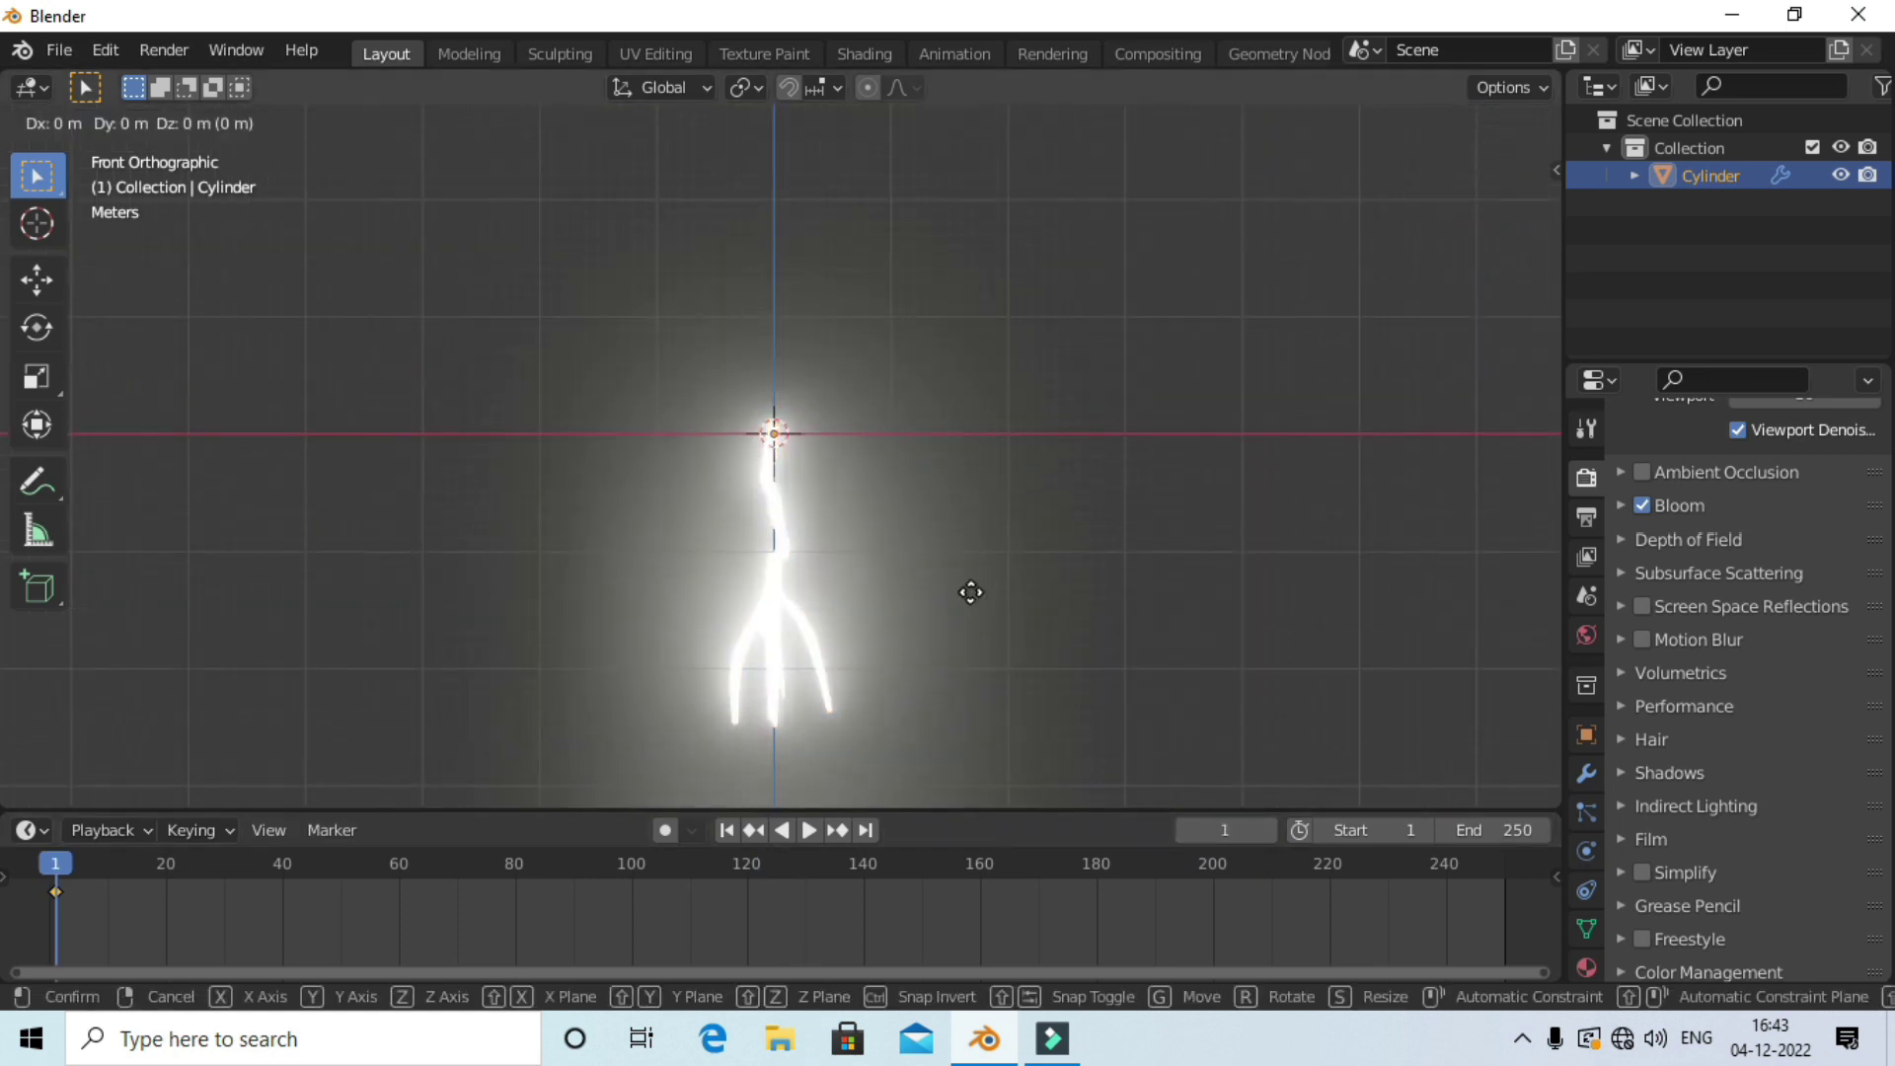
key(z)
click(977, 356)
key(s)
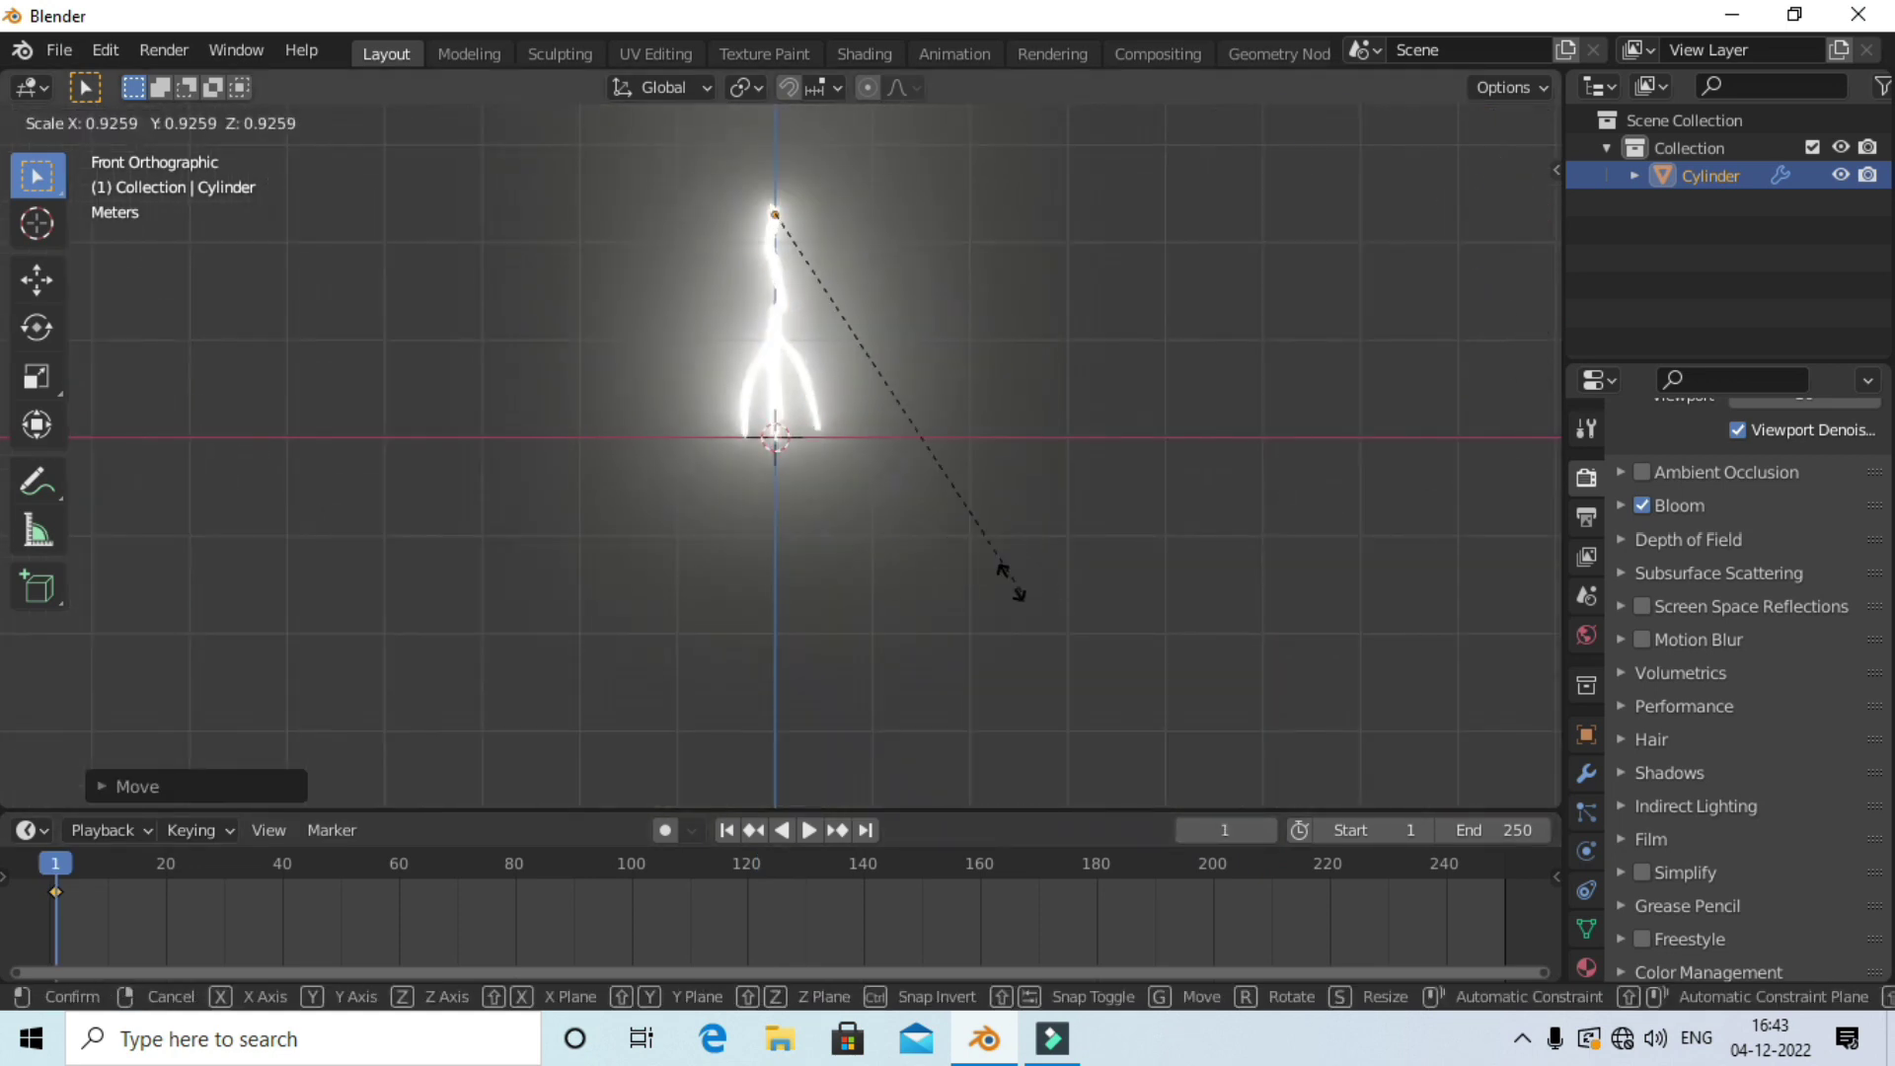
click(845, 339)
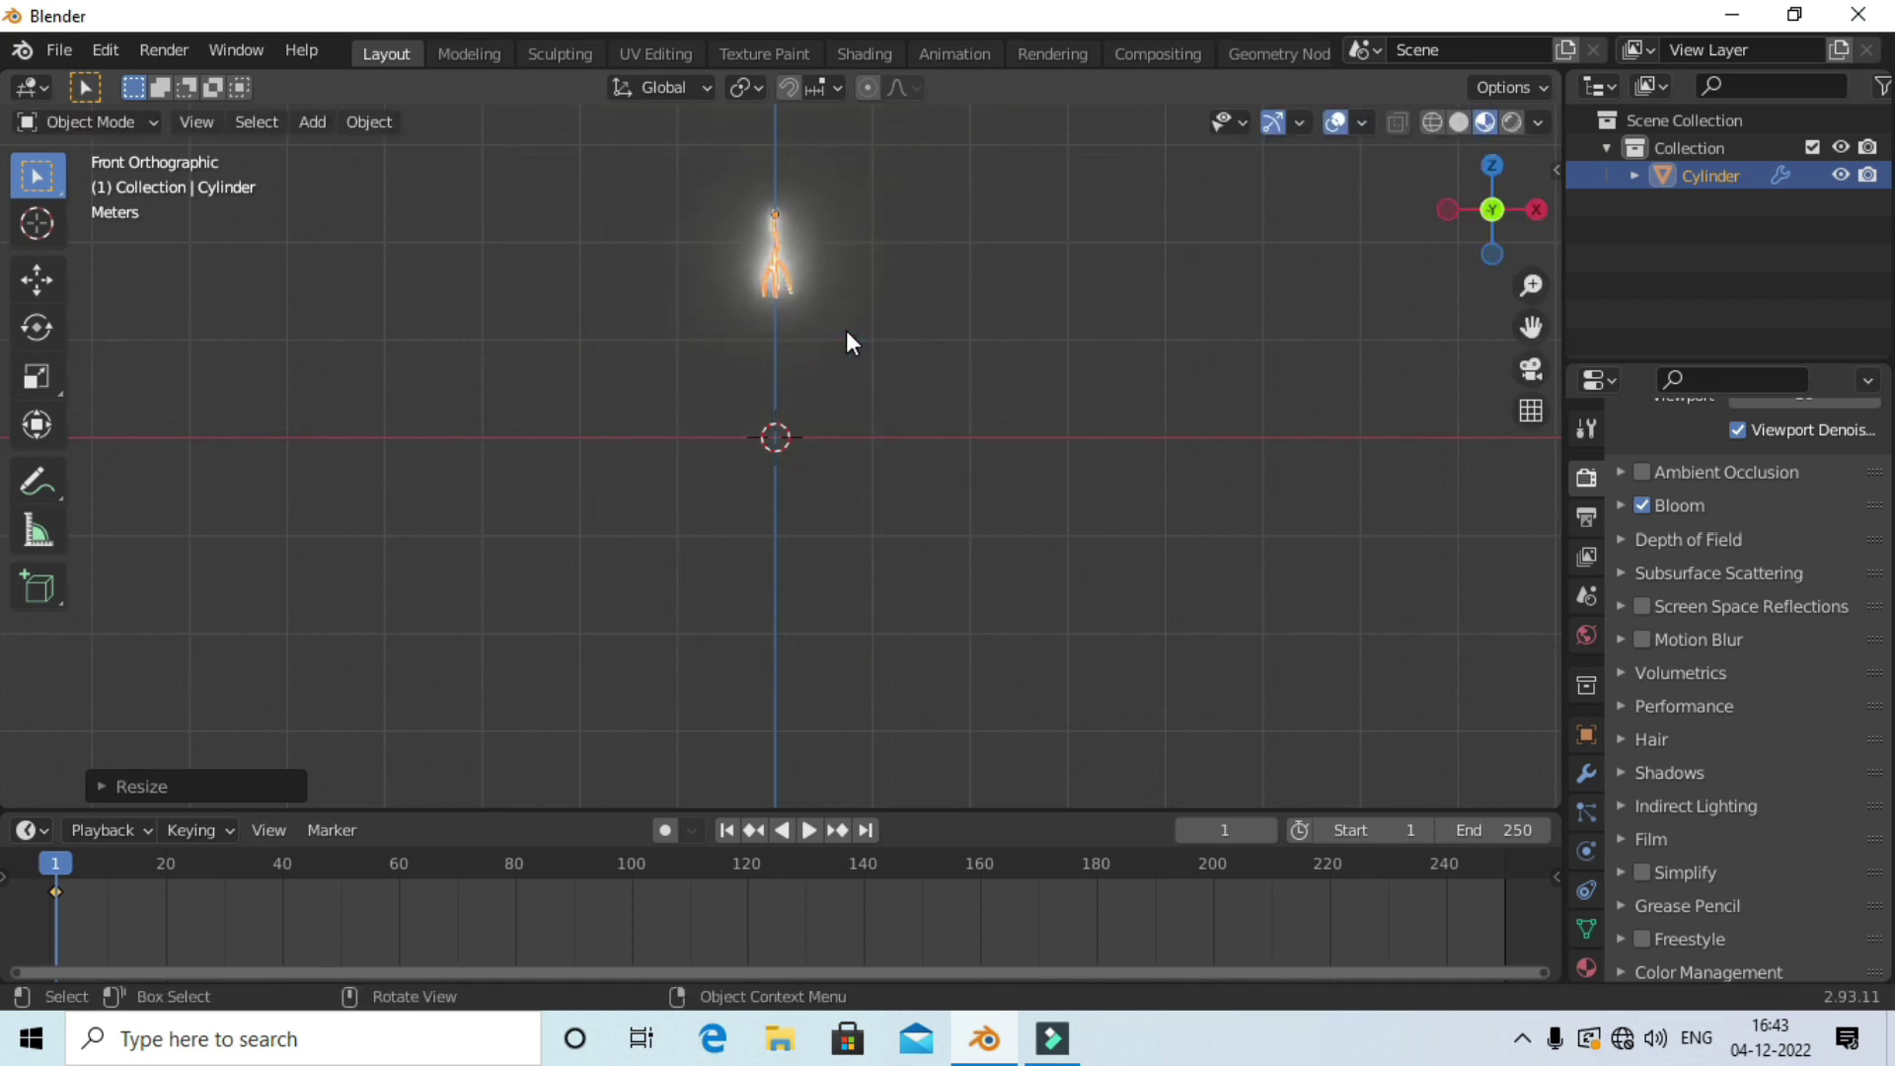
key(i)
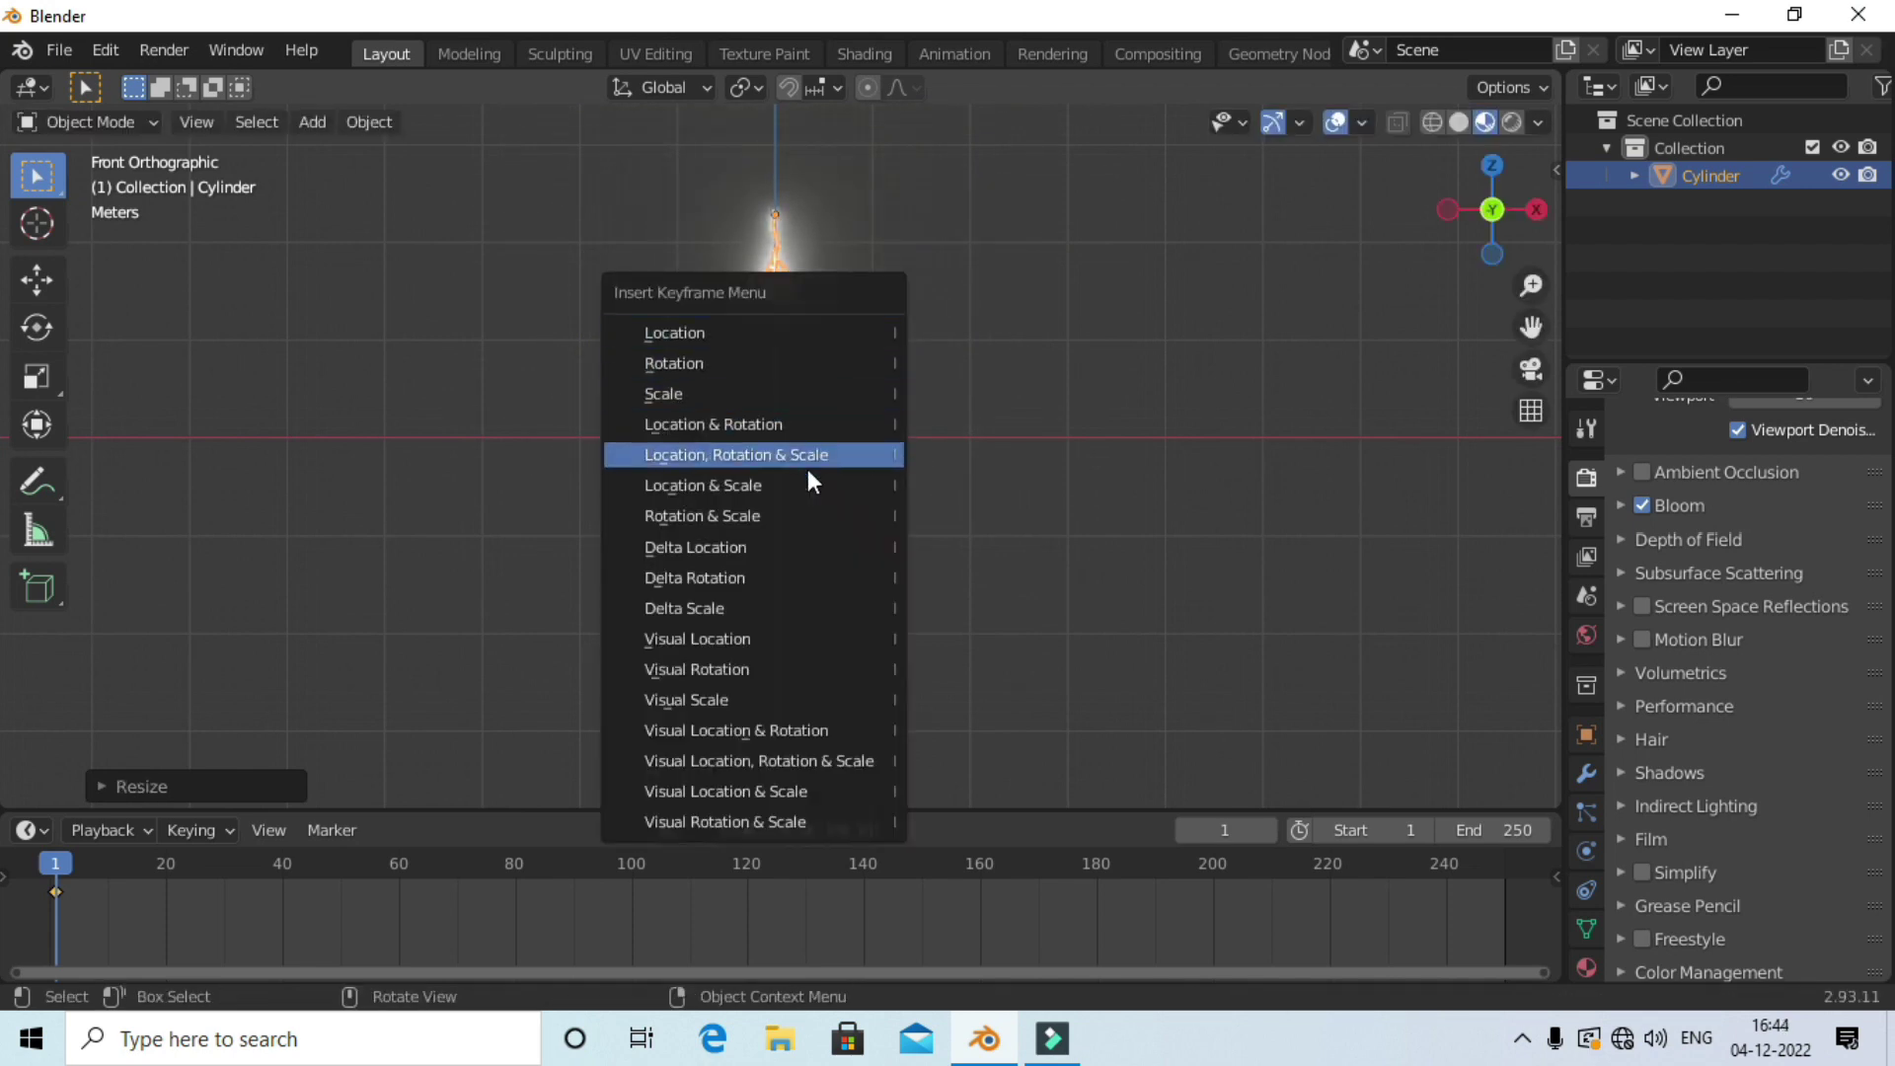
Keyframe location, rotation and scale small at frame 1 and enlarged at frame 5.
click(806, 458)
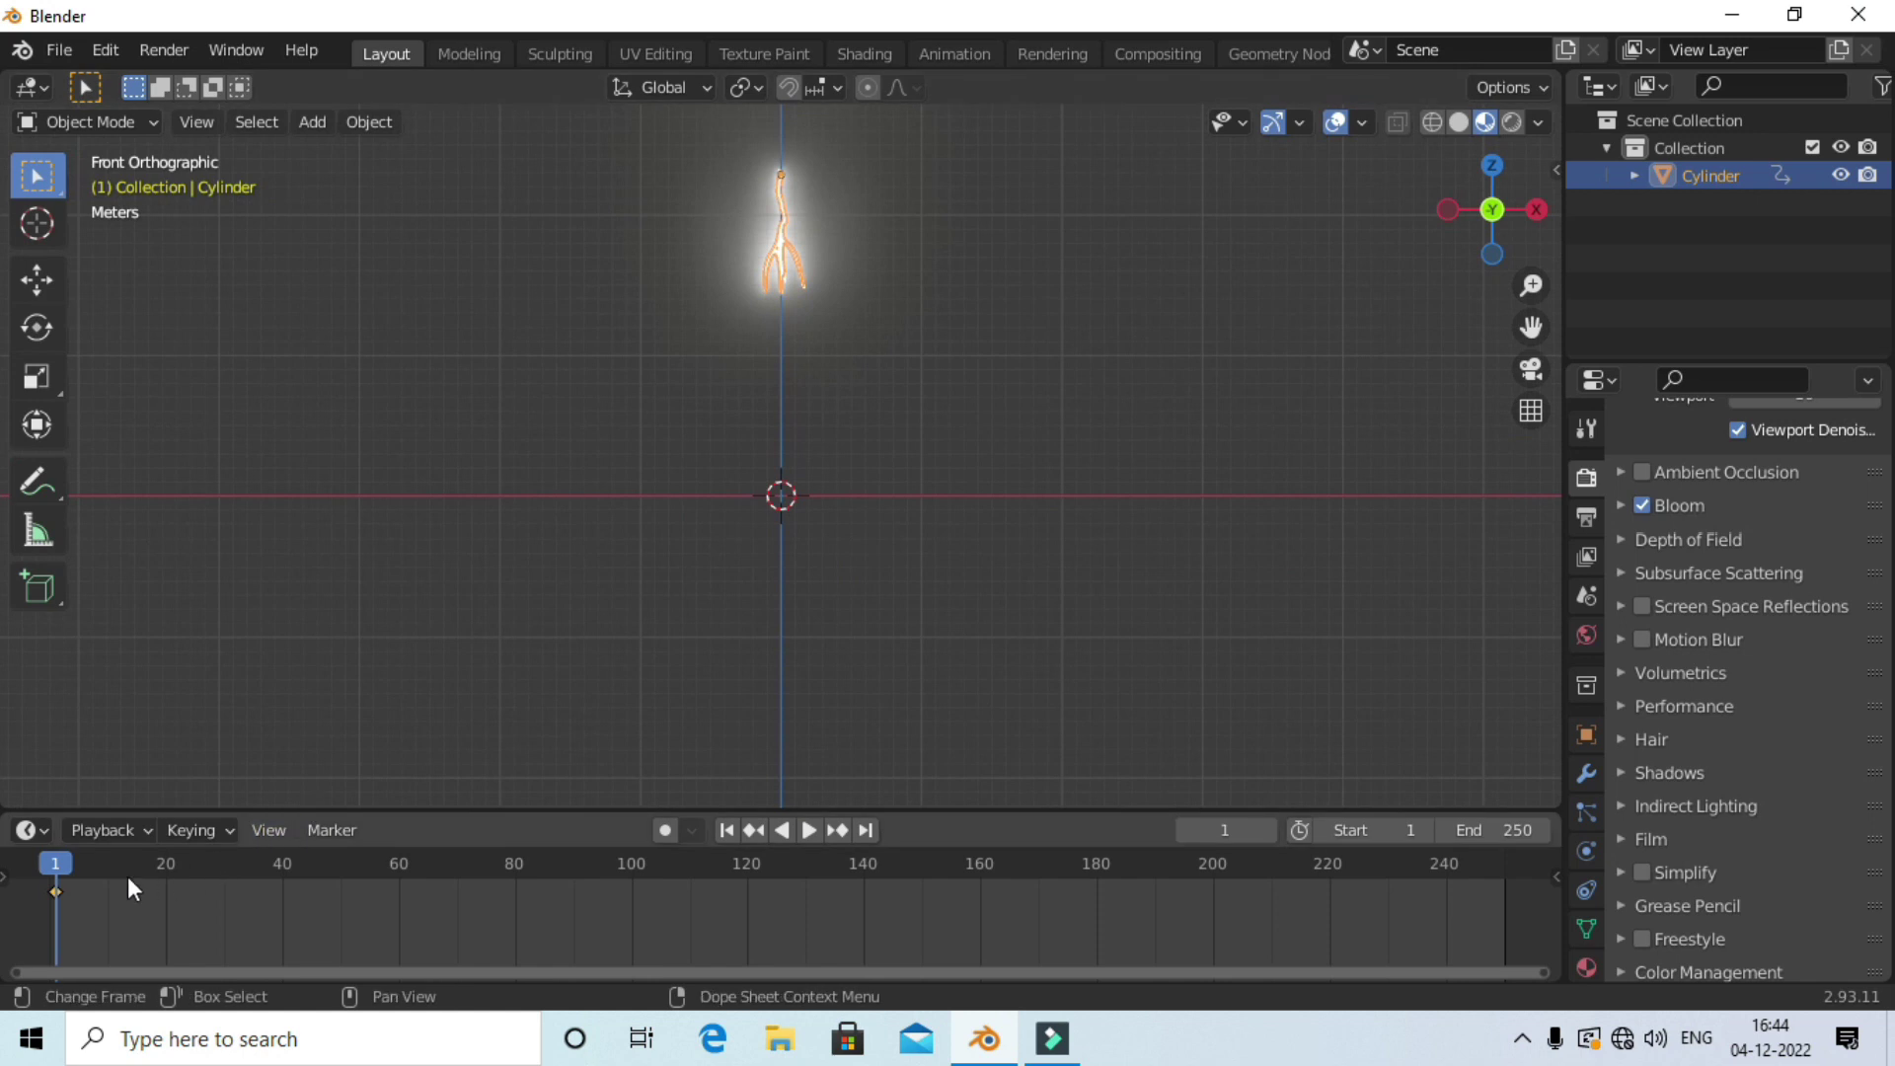
drag(61, 868, 81, 865)
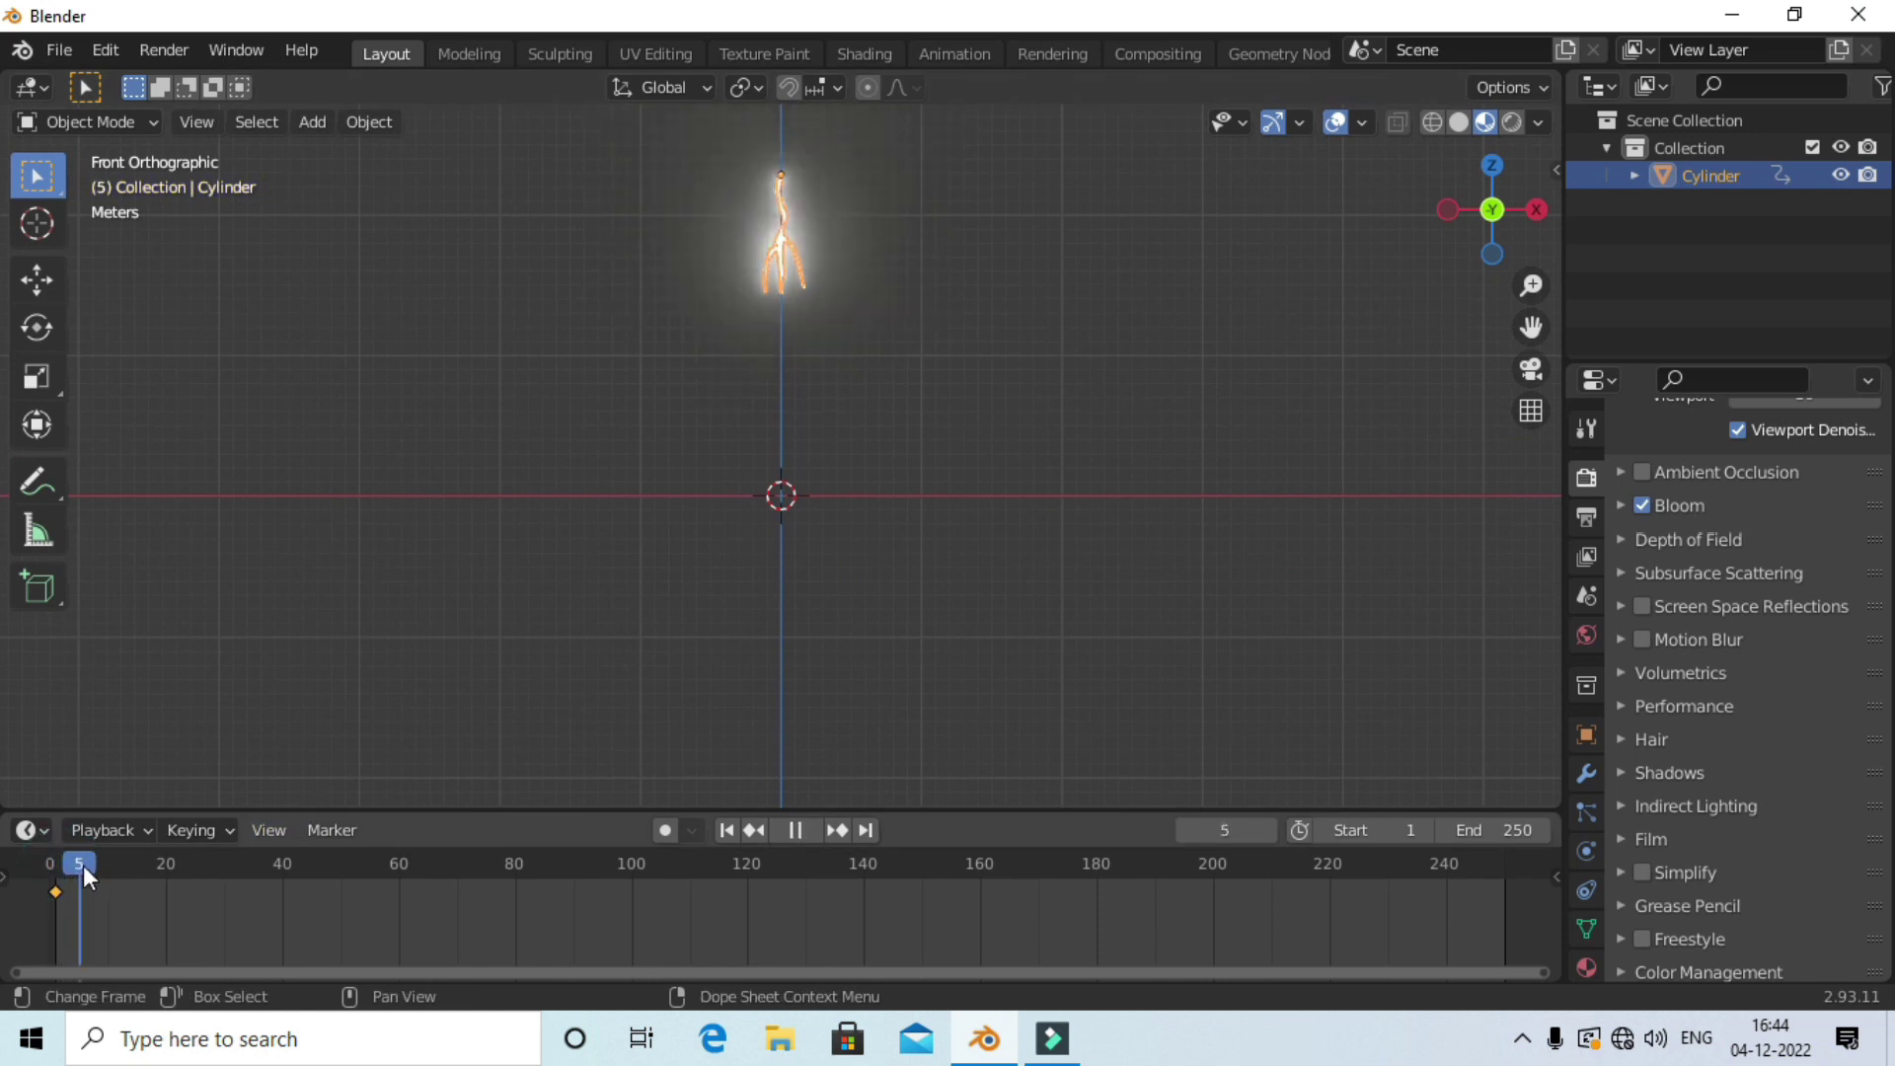
key(s)
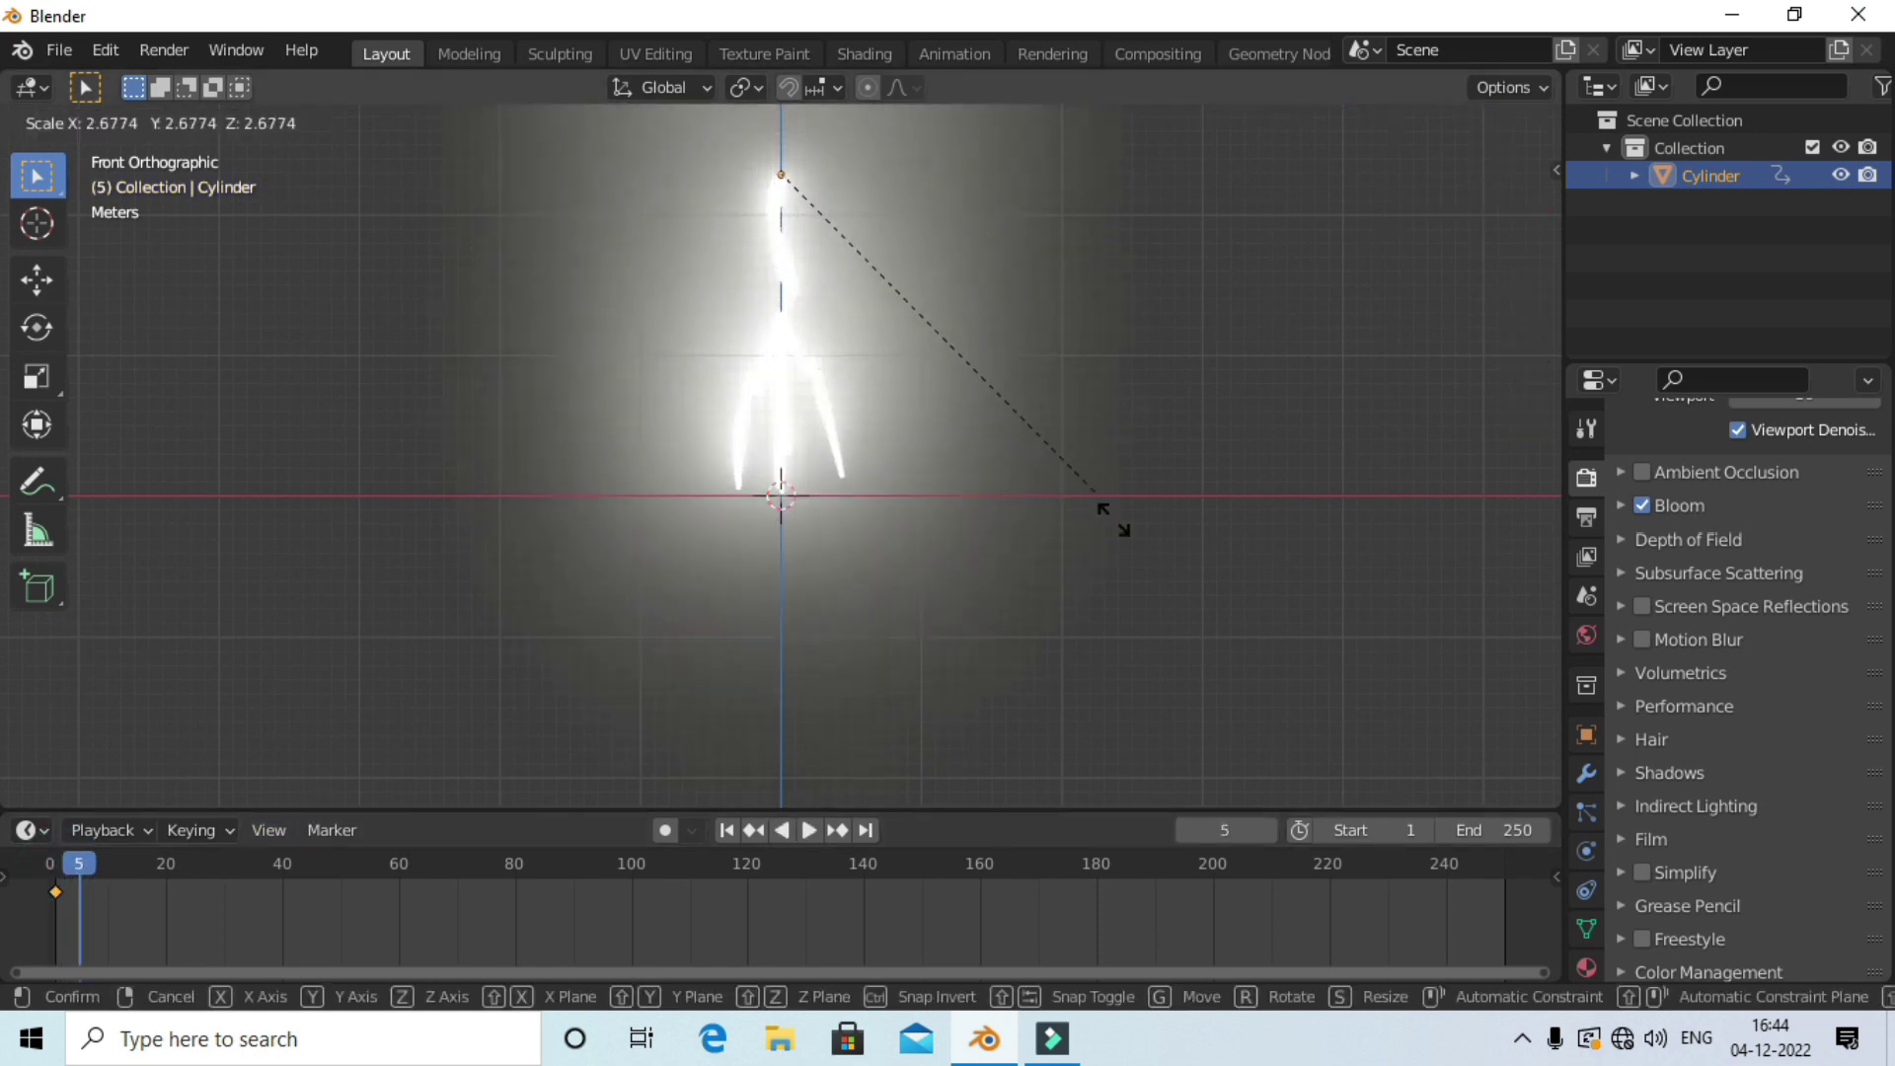
click(1259, 691)
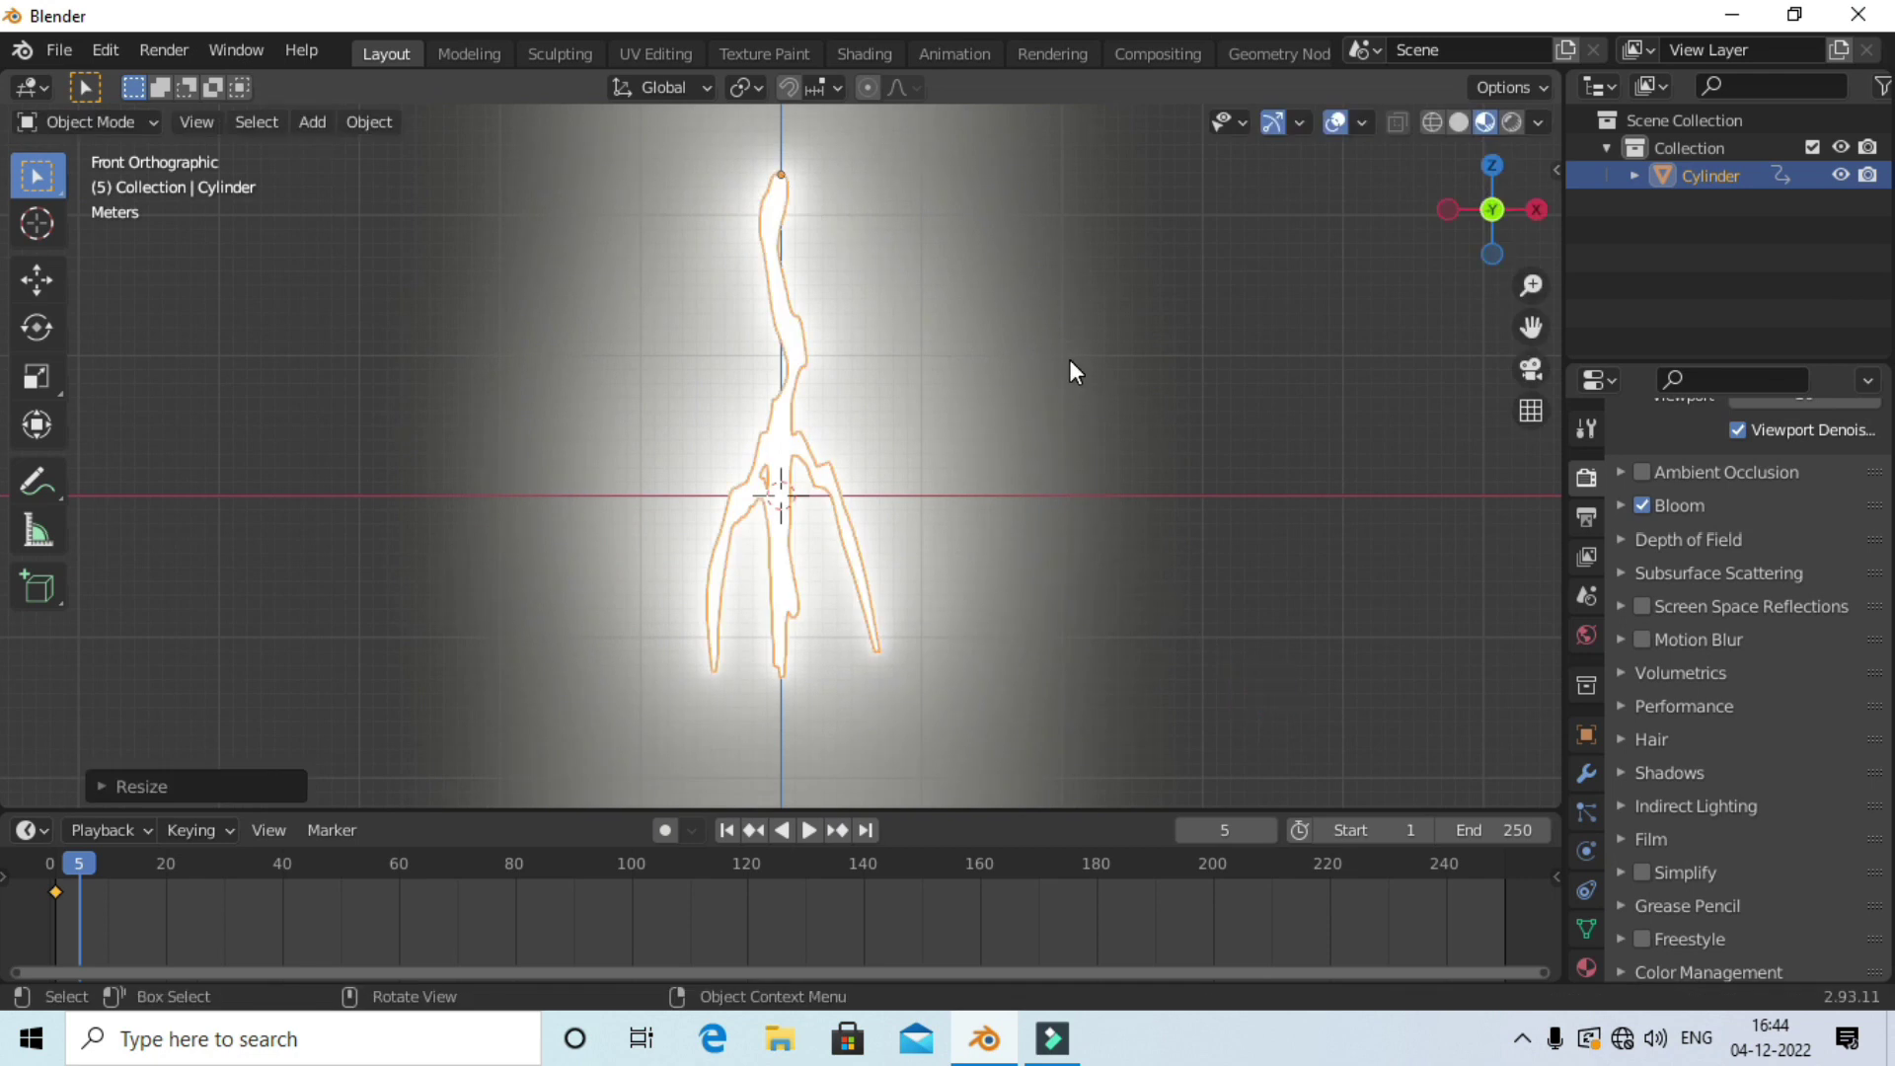
key(i)
click(1069, 360)
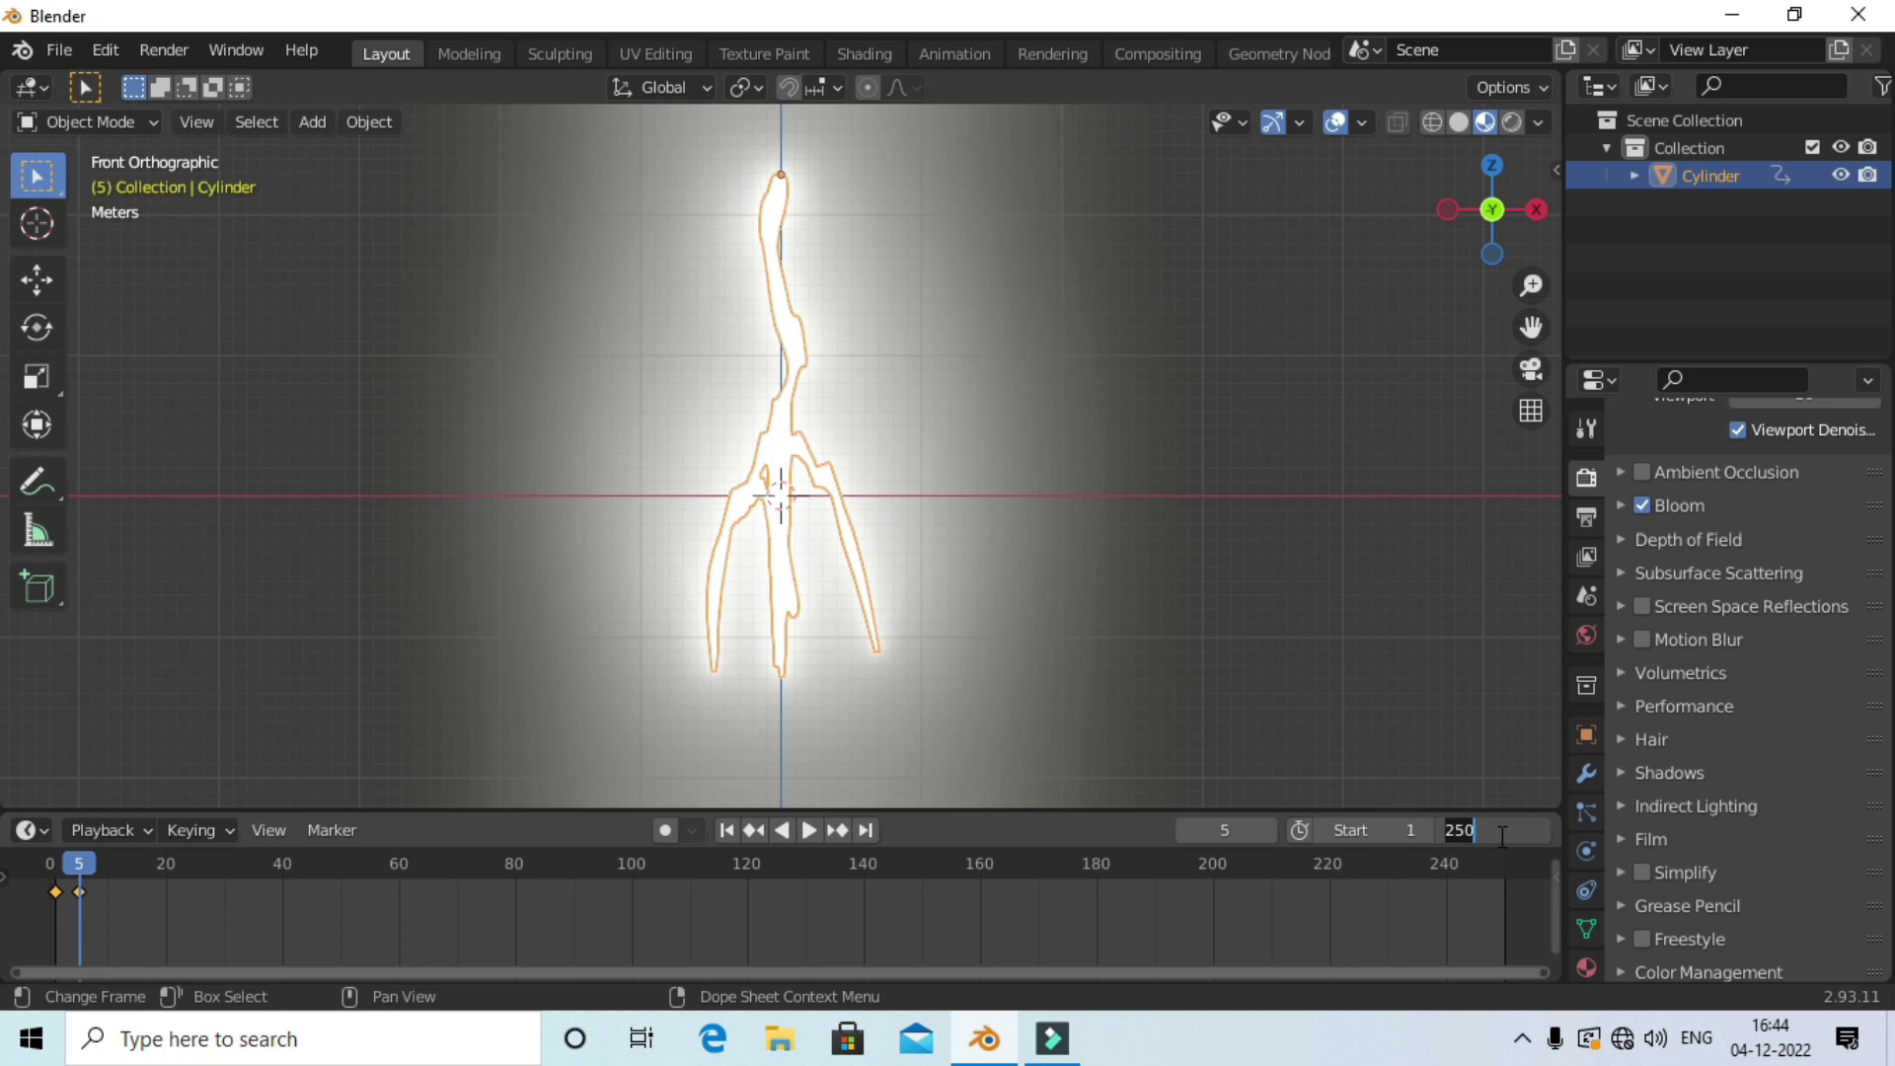
Set the animation end frame to 60 and play the strike without overlays.
text(60)
key(Return)
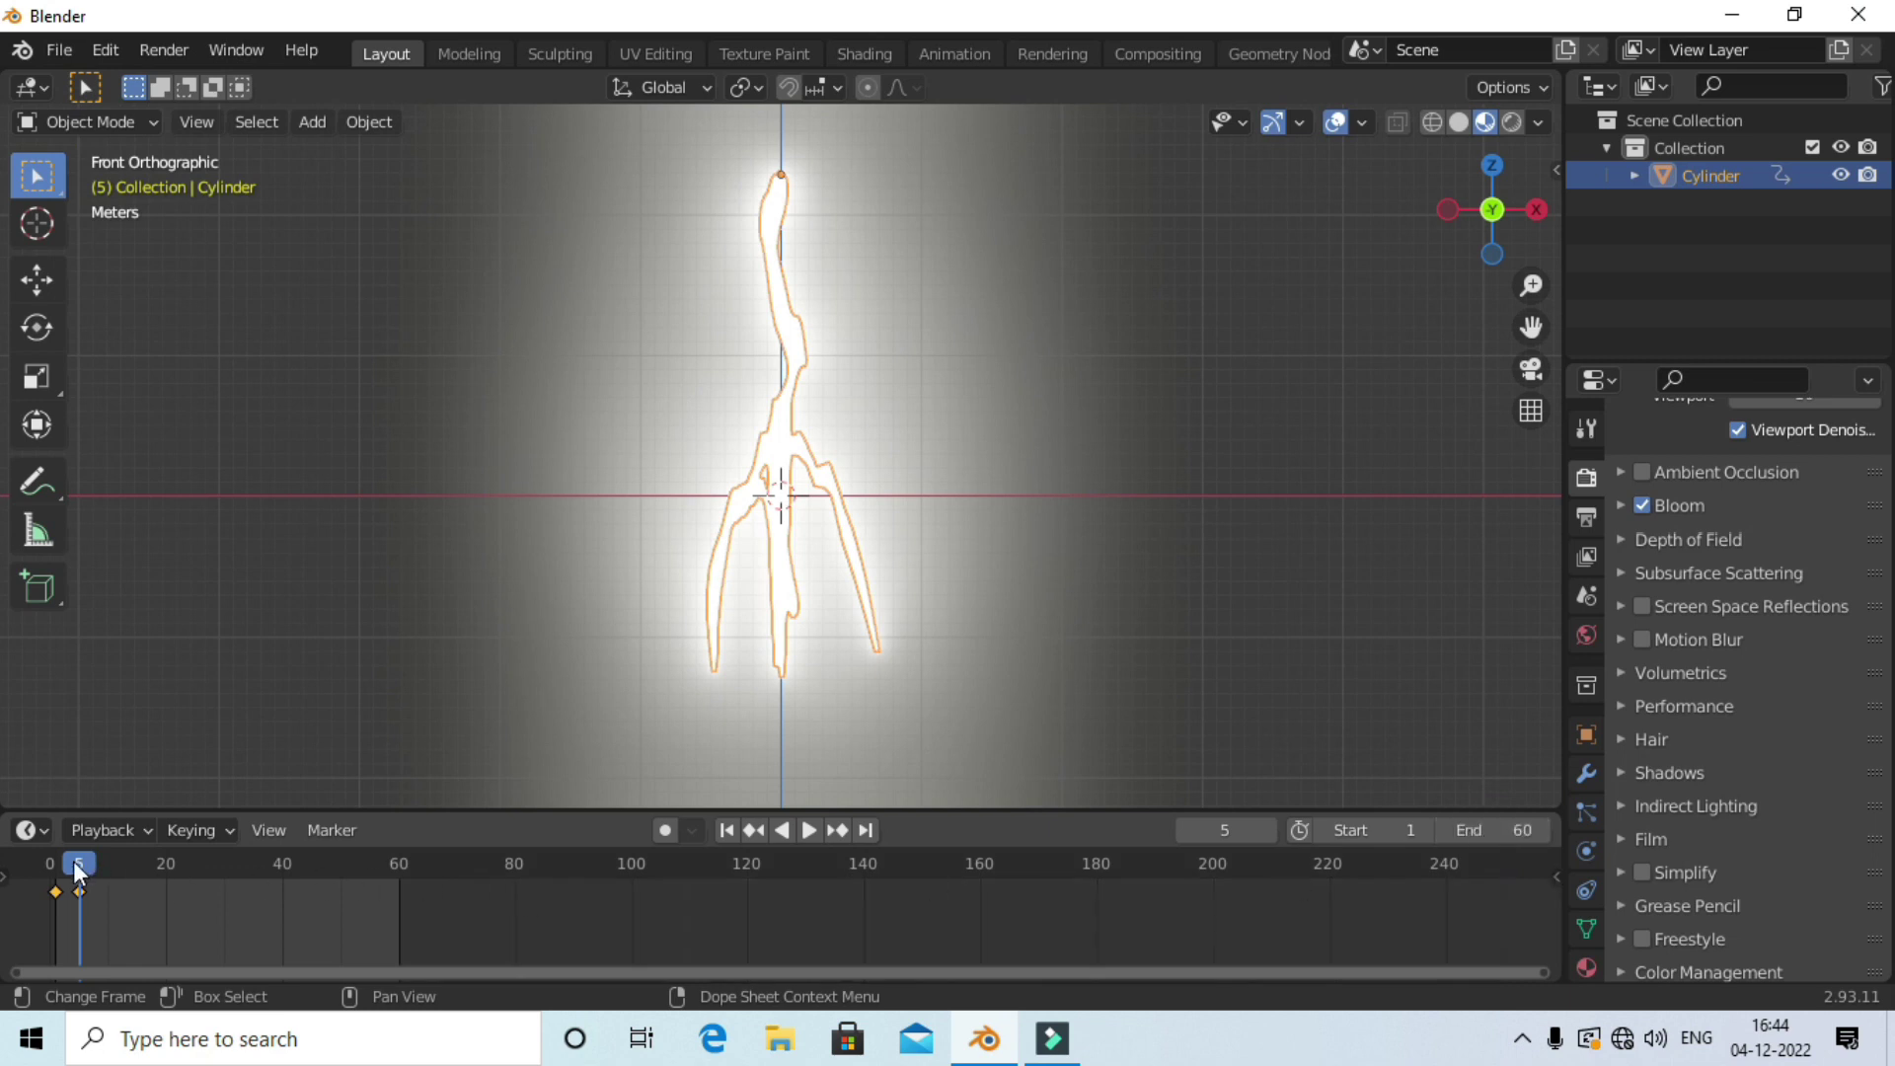
drag(73, 861, 49, 861)
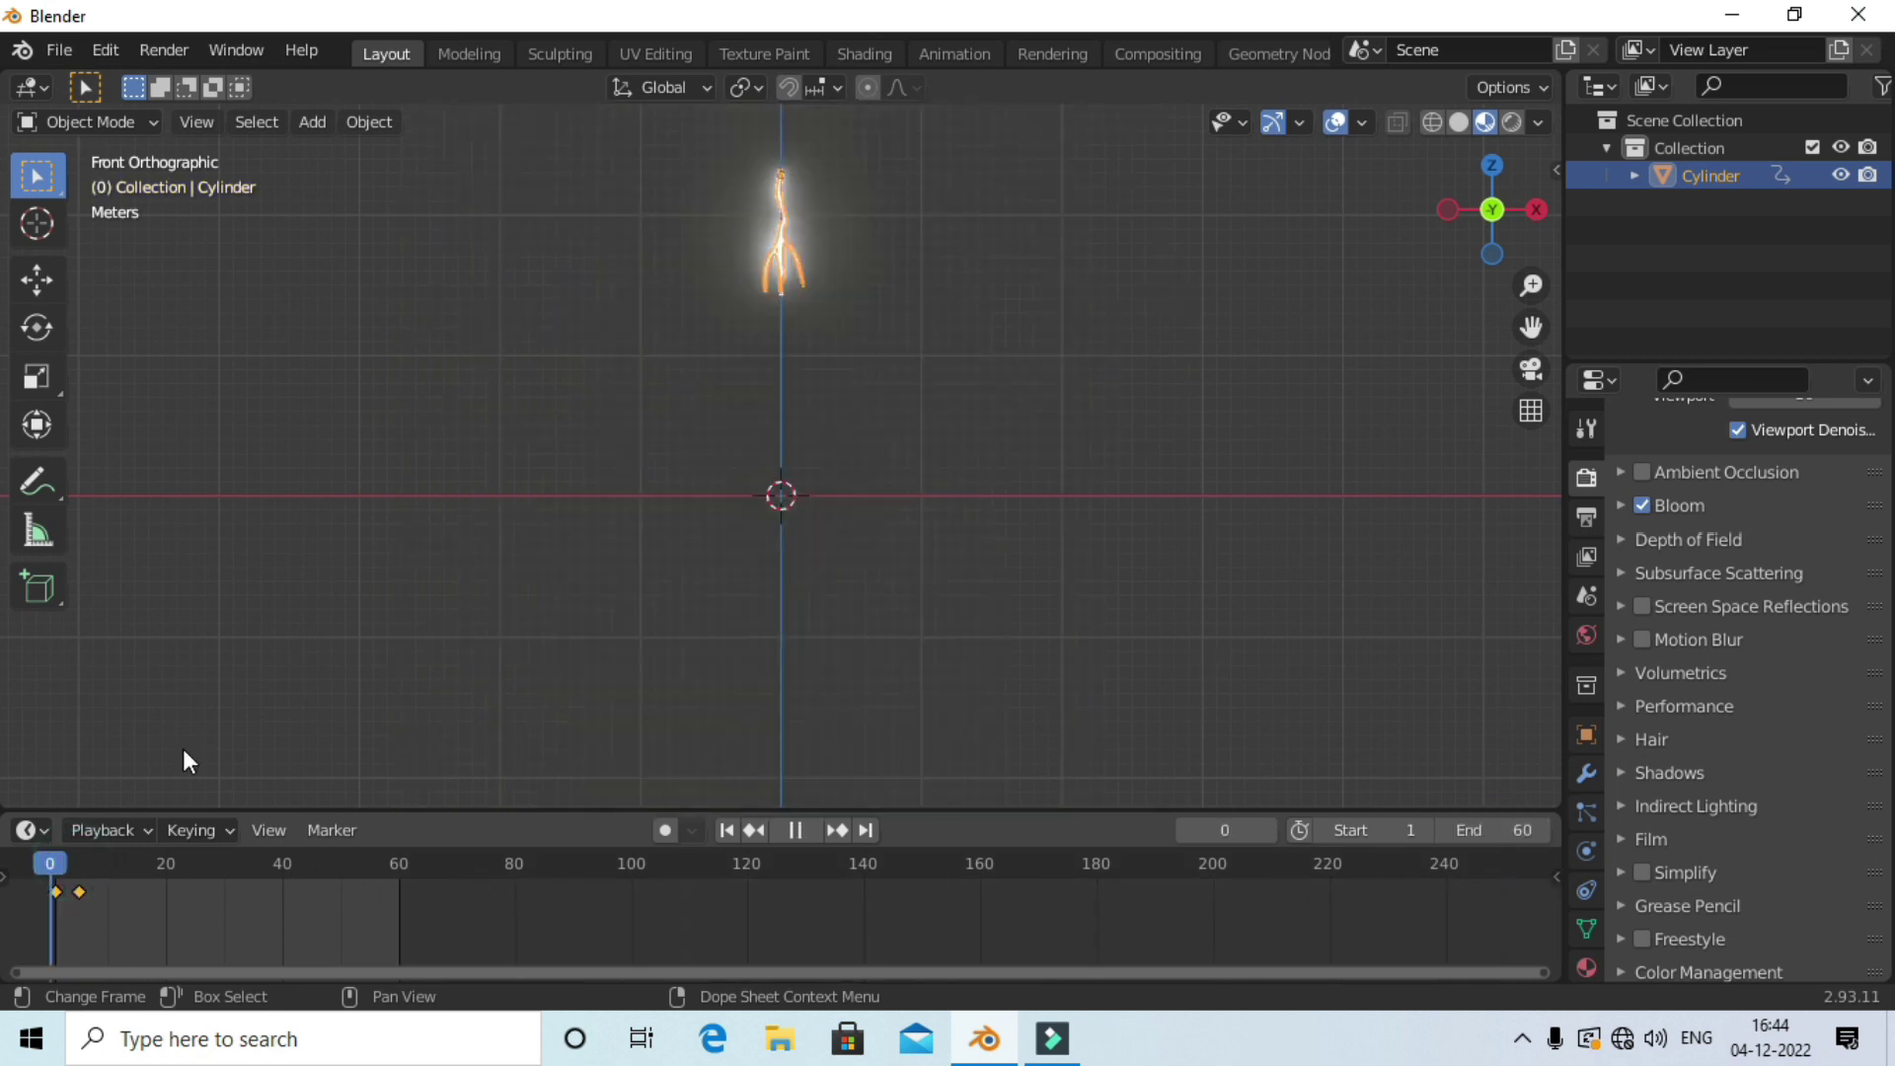
click(1334, 122)
key(space)
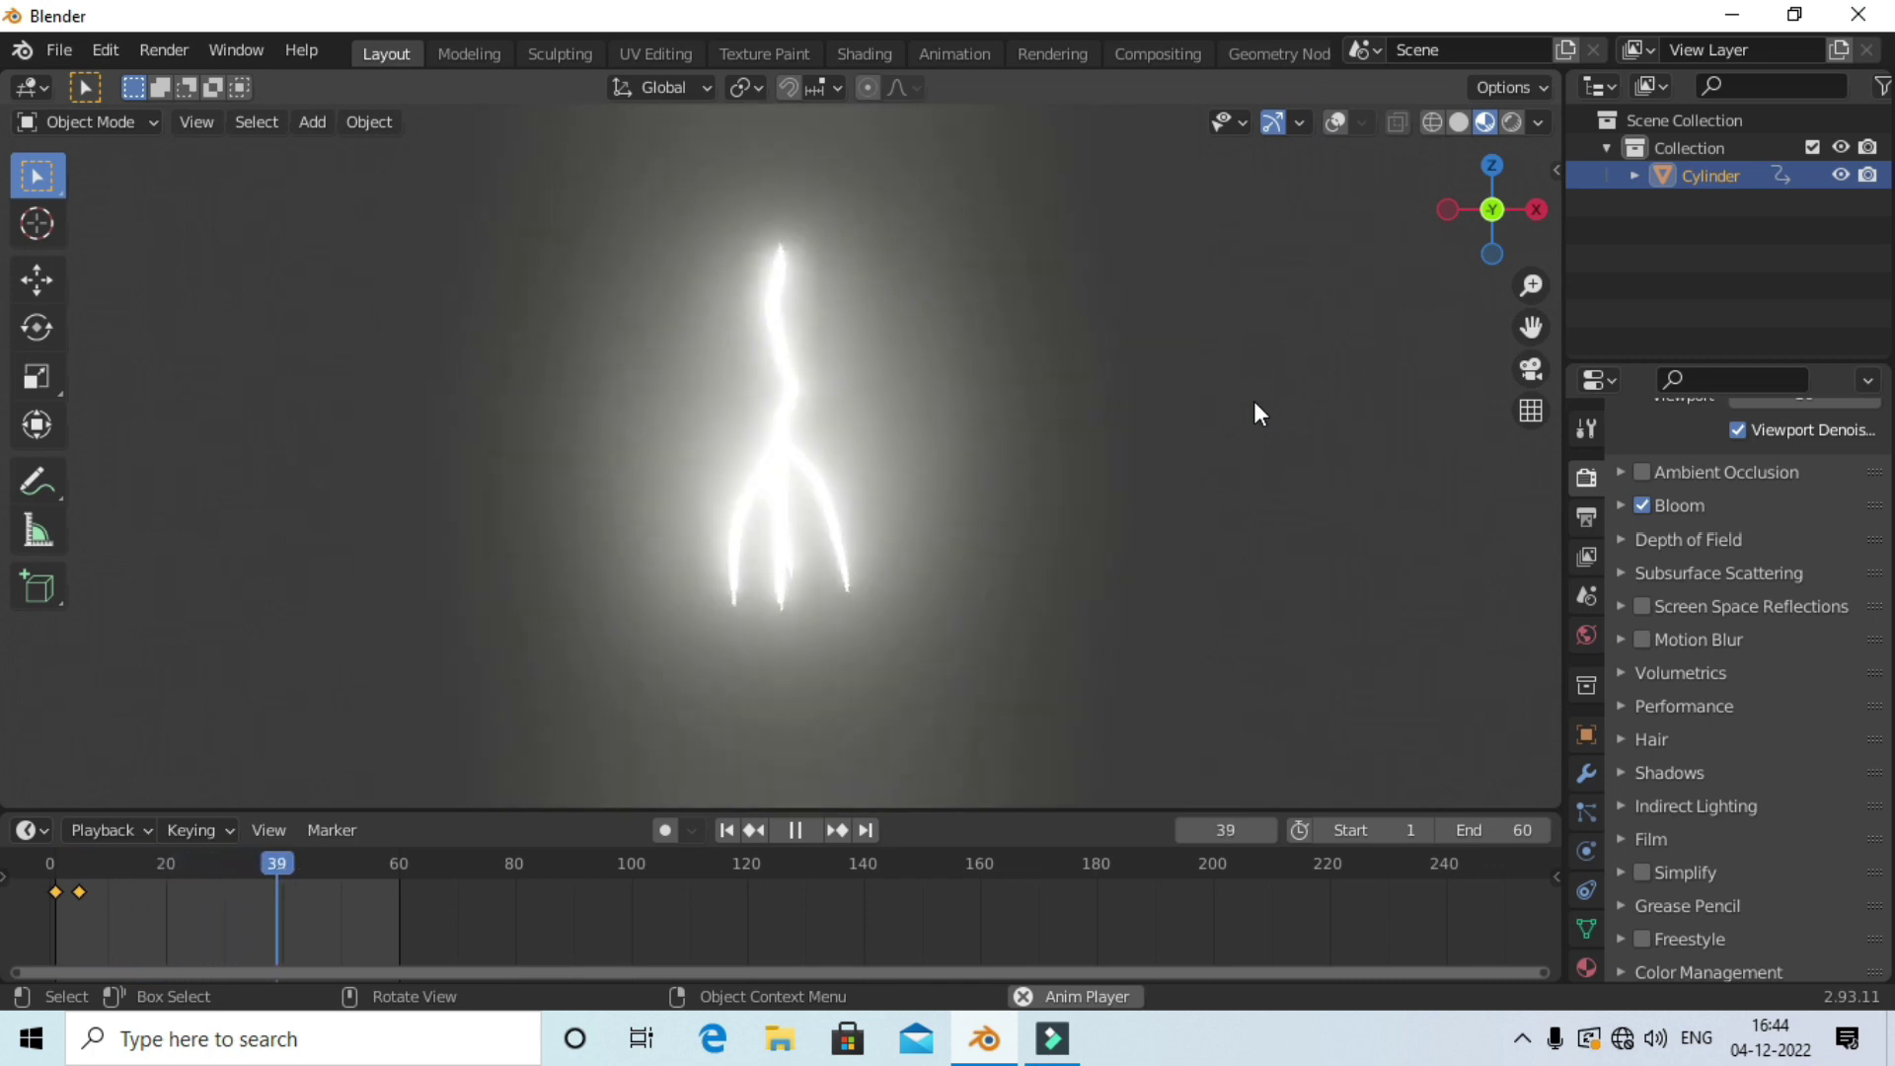
key(space)
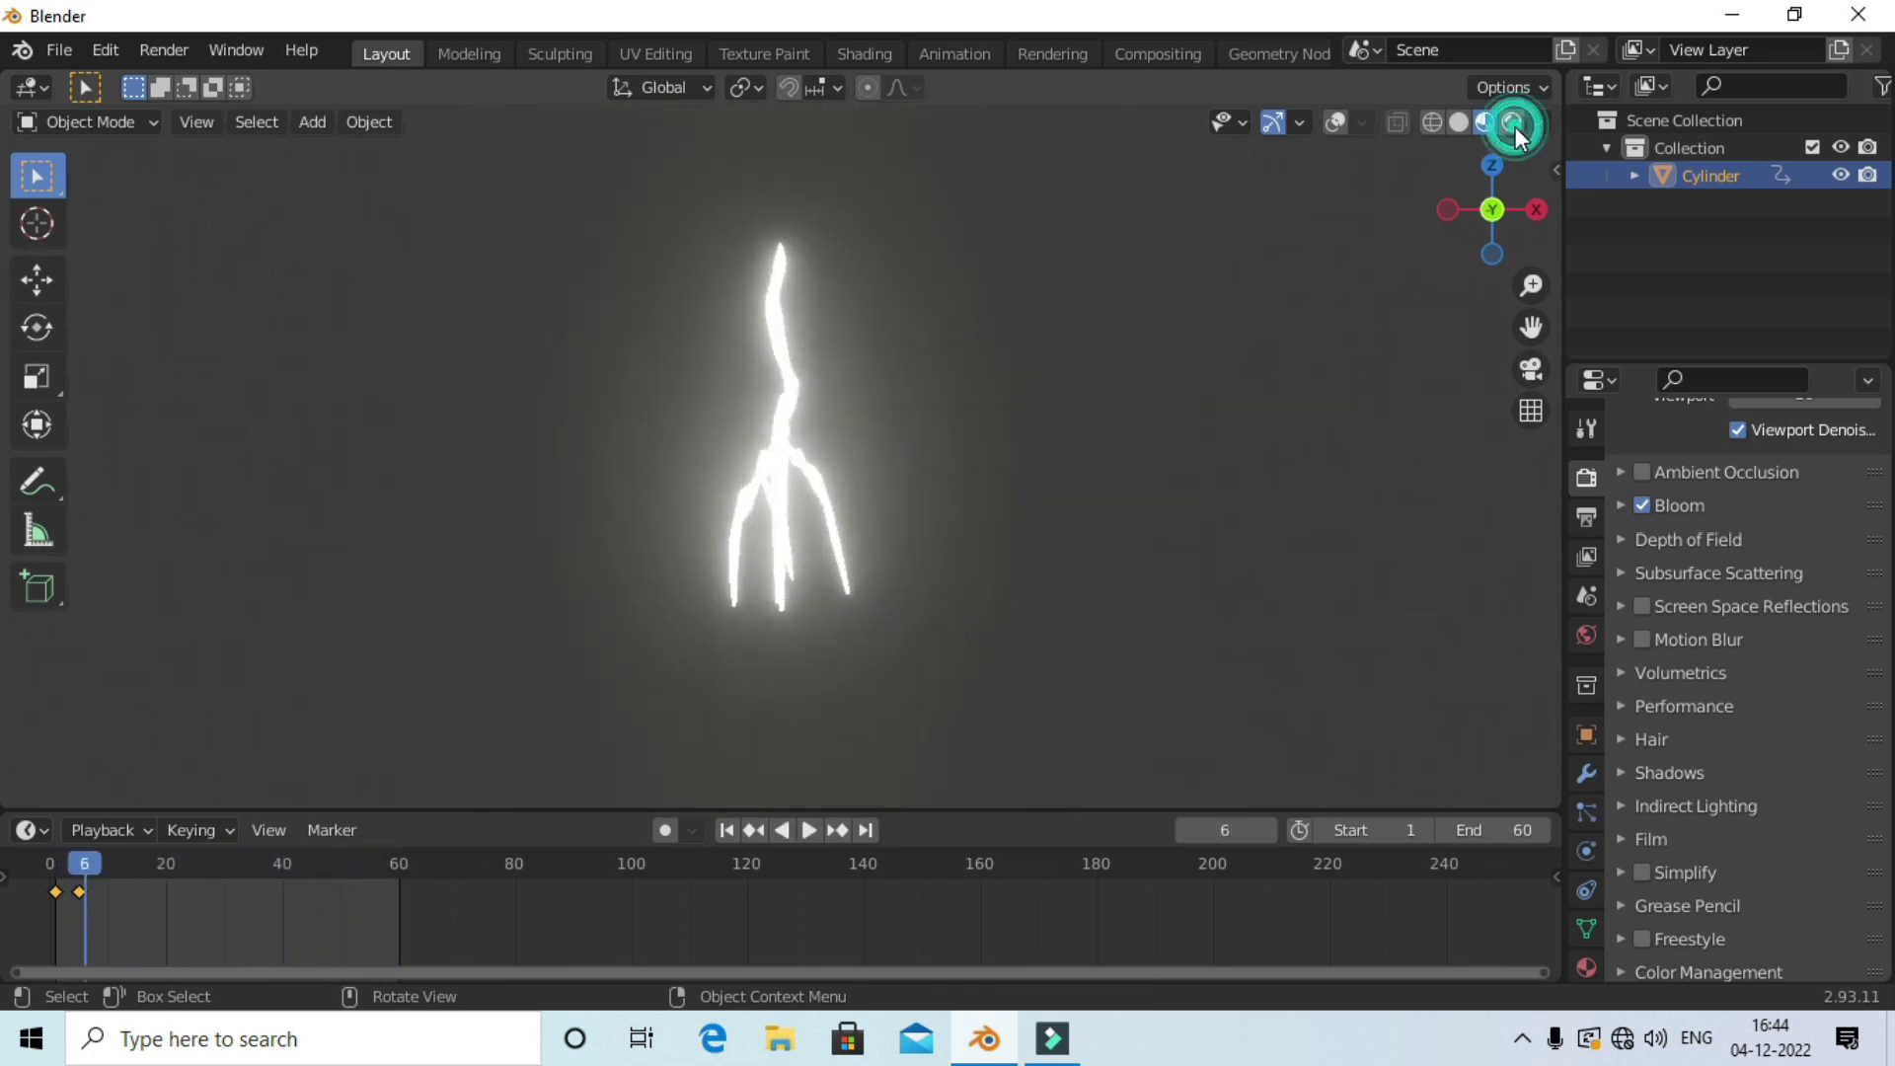
In rendered shading, darken the world background colour to black and play the animation.
key(z)
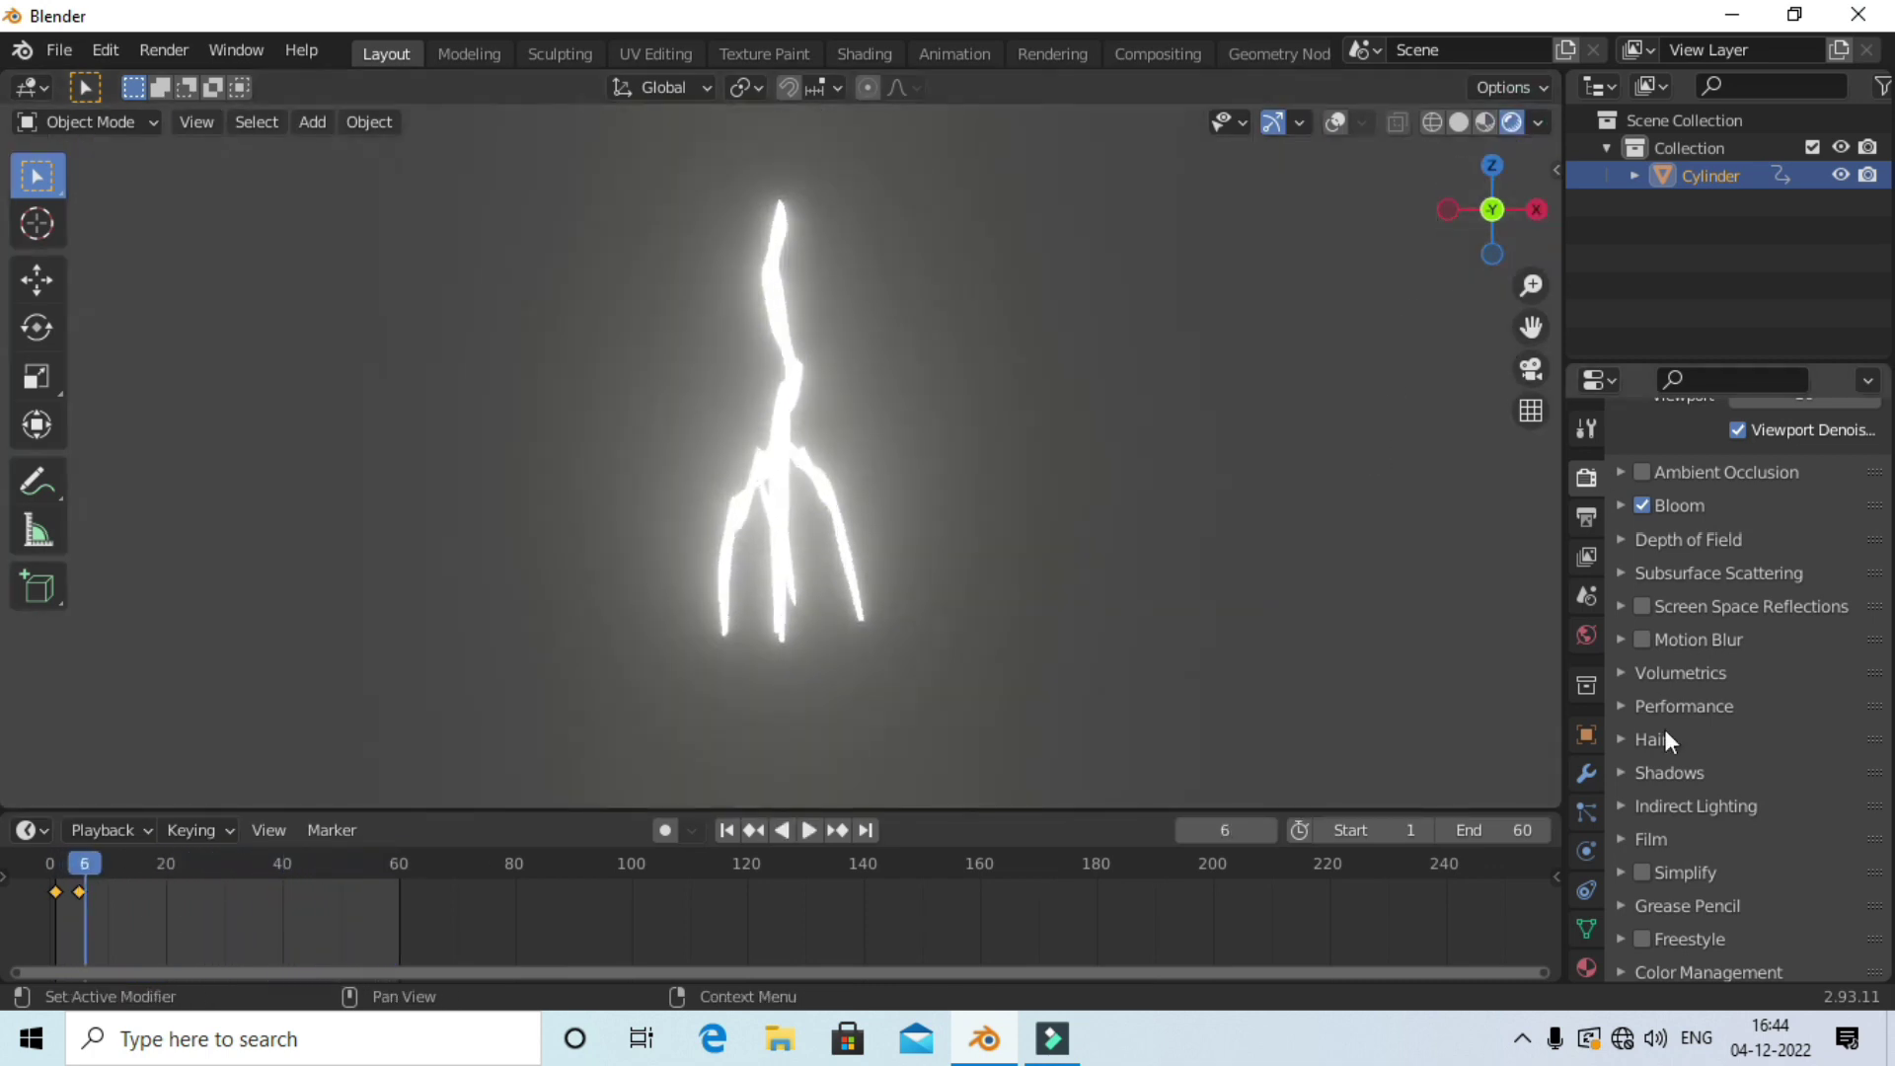
click(1589, 634)
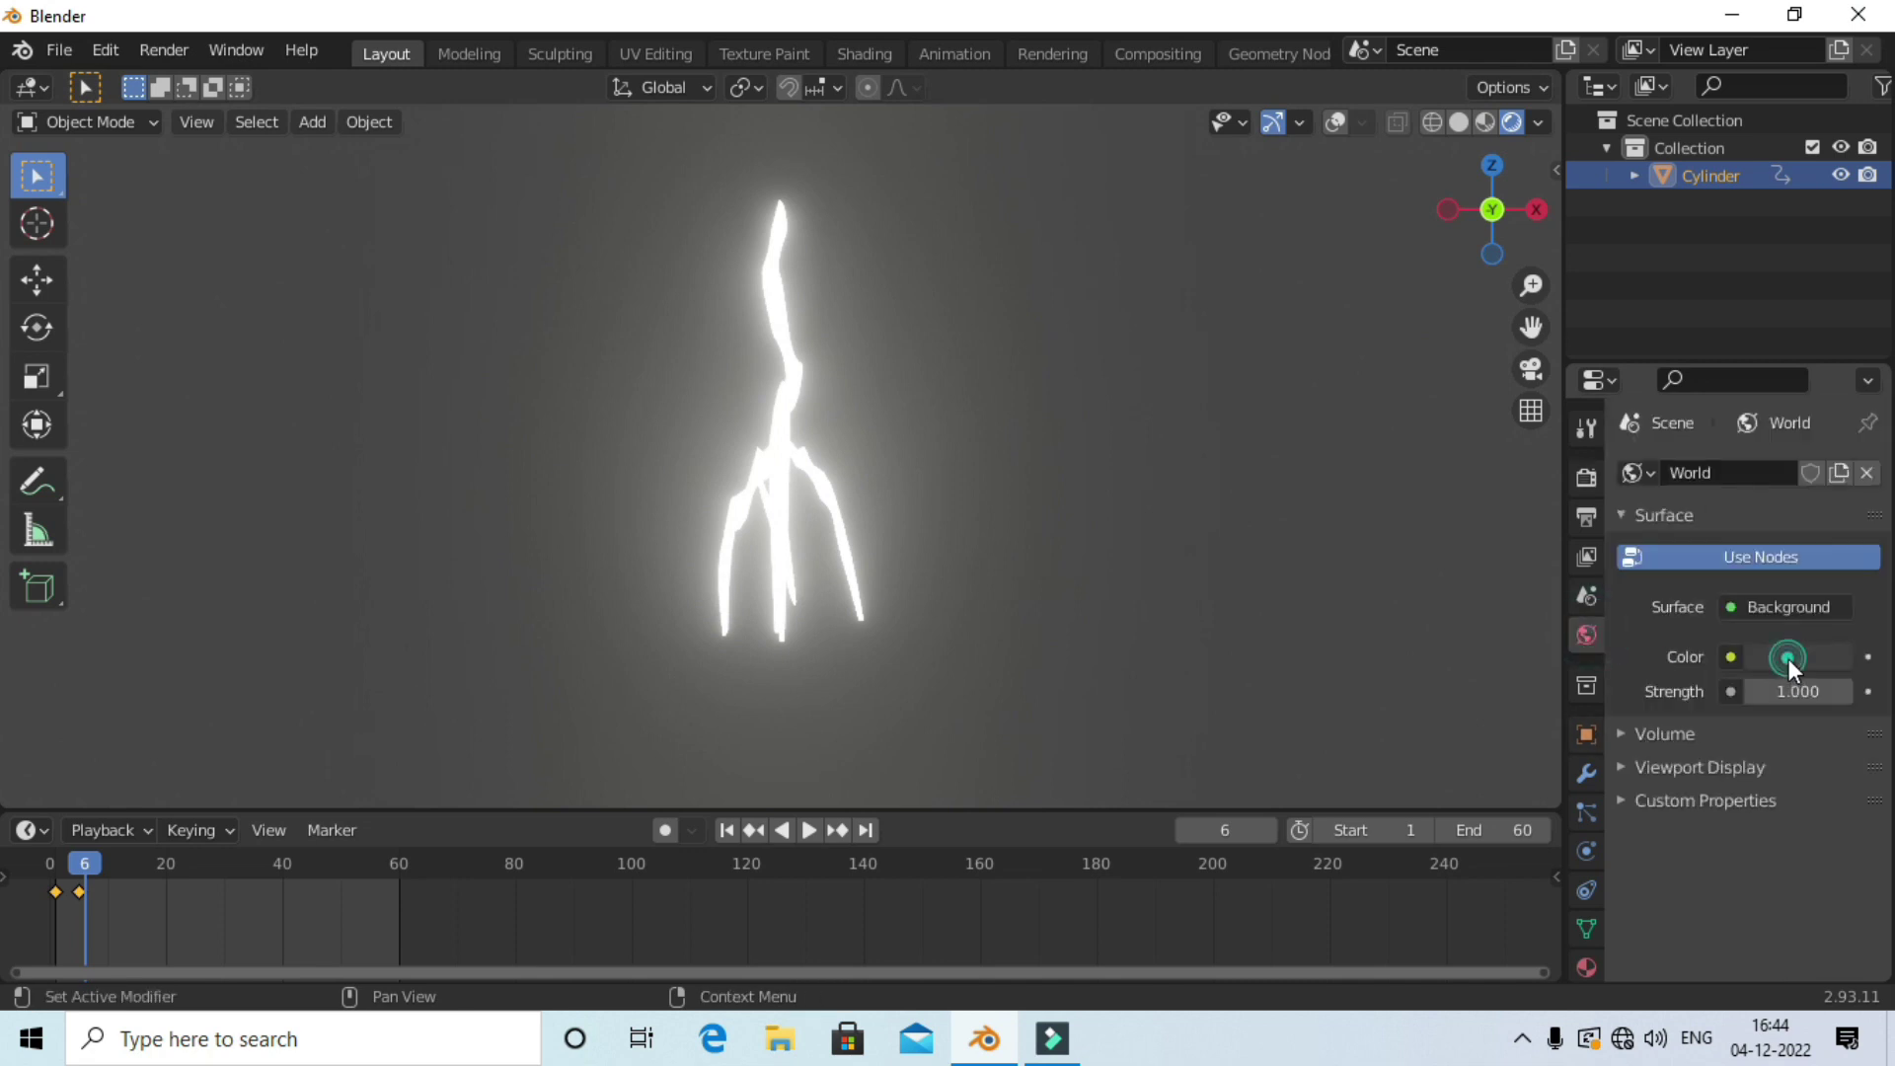
click(1789, 659)
drag(1833, 413, 1833, 459)
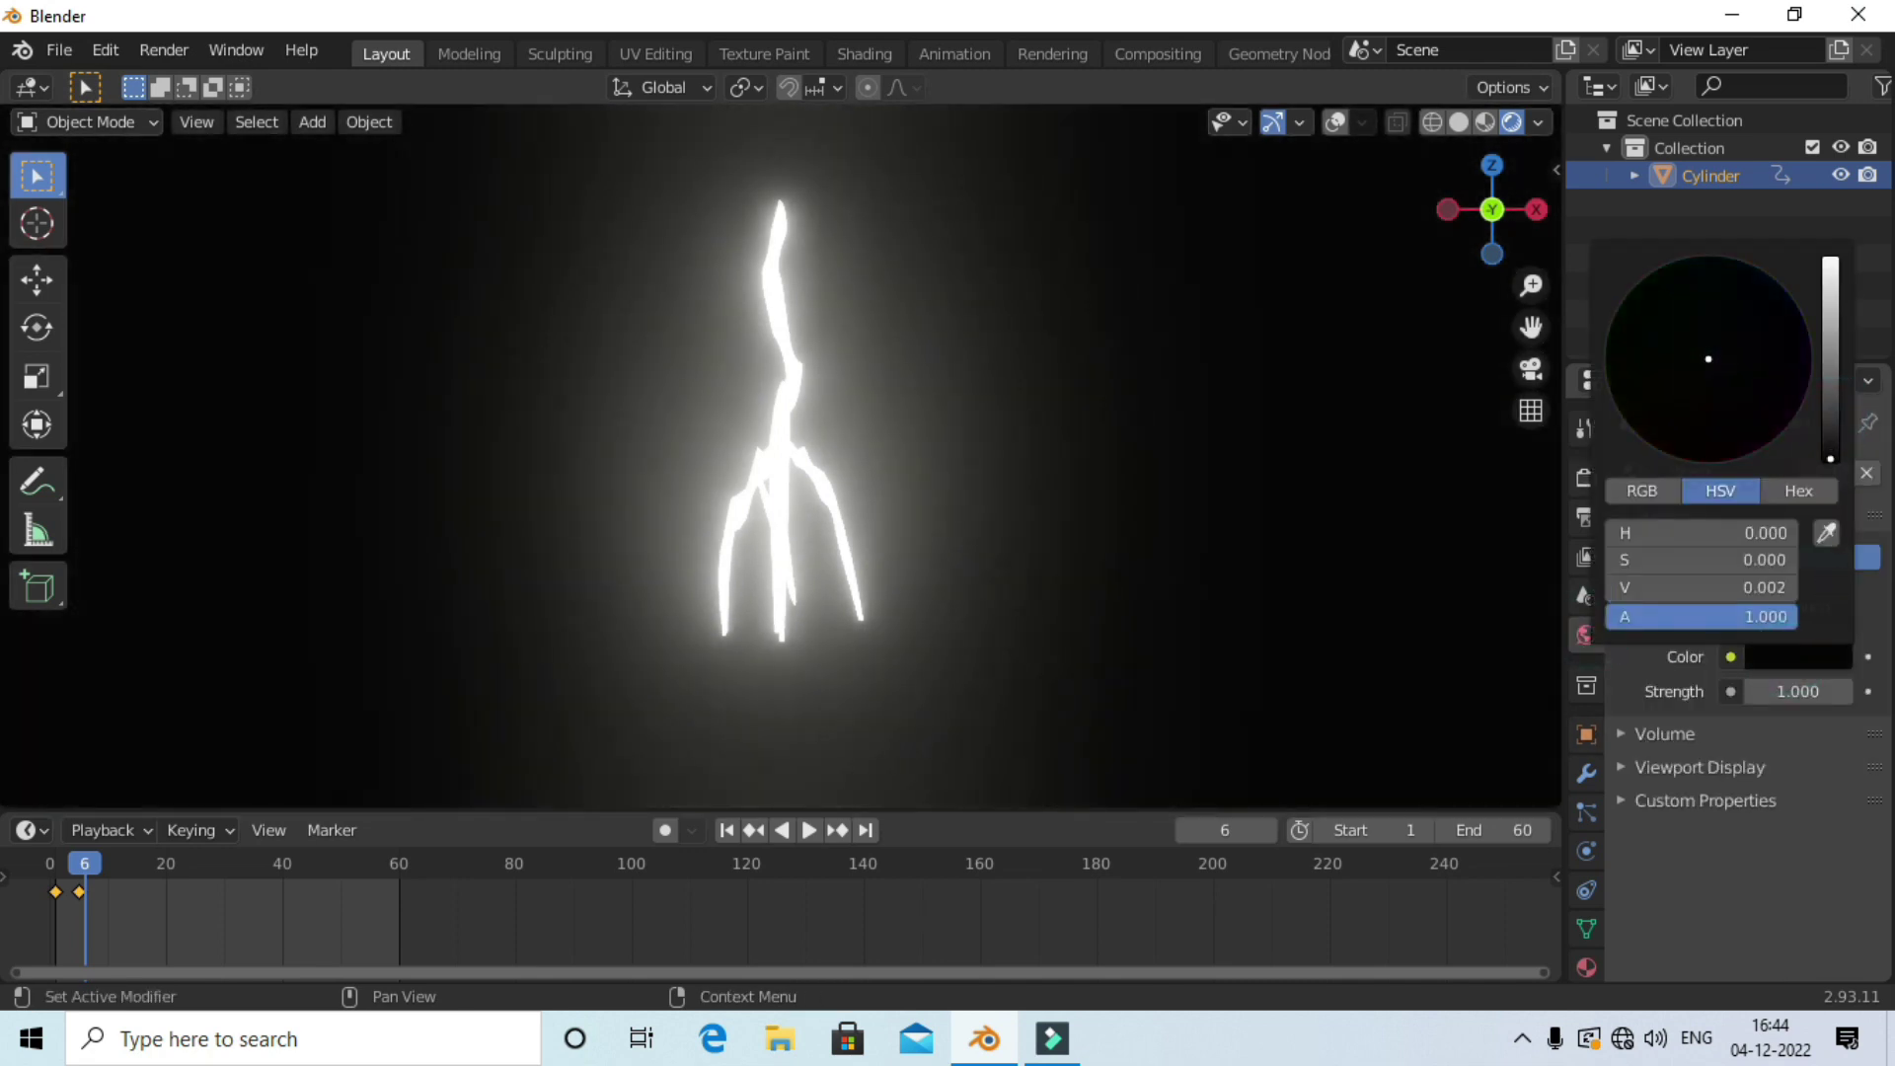
key(space)
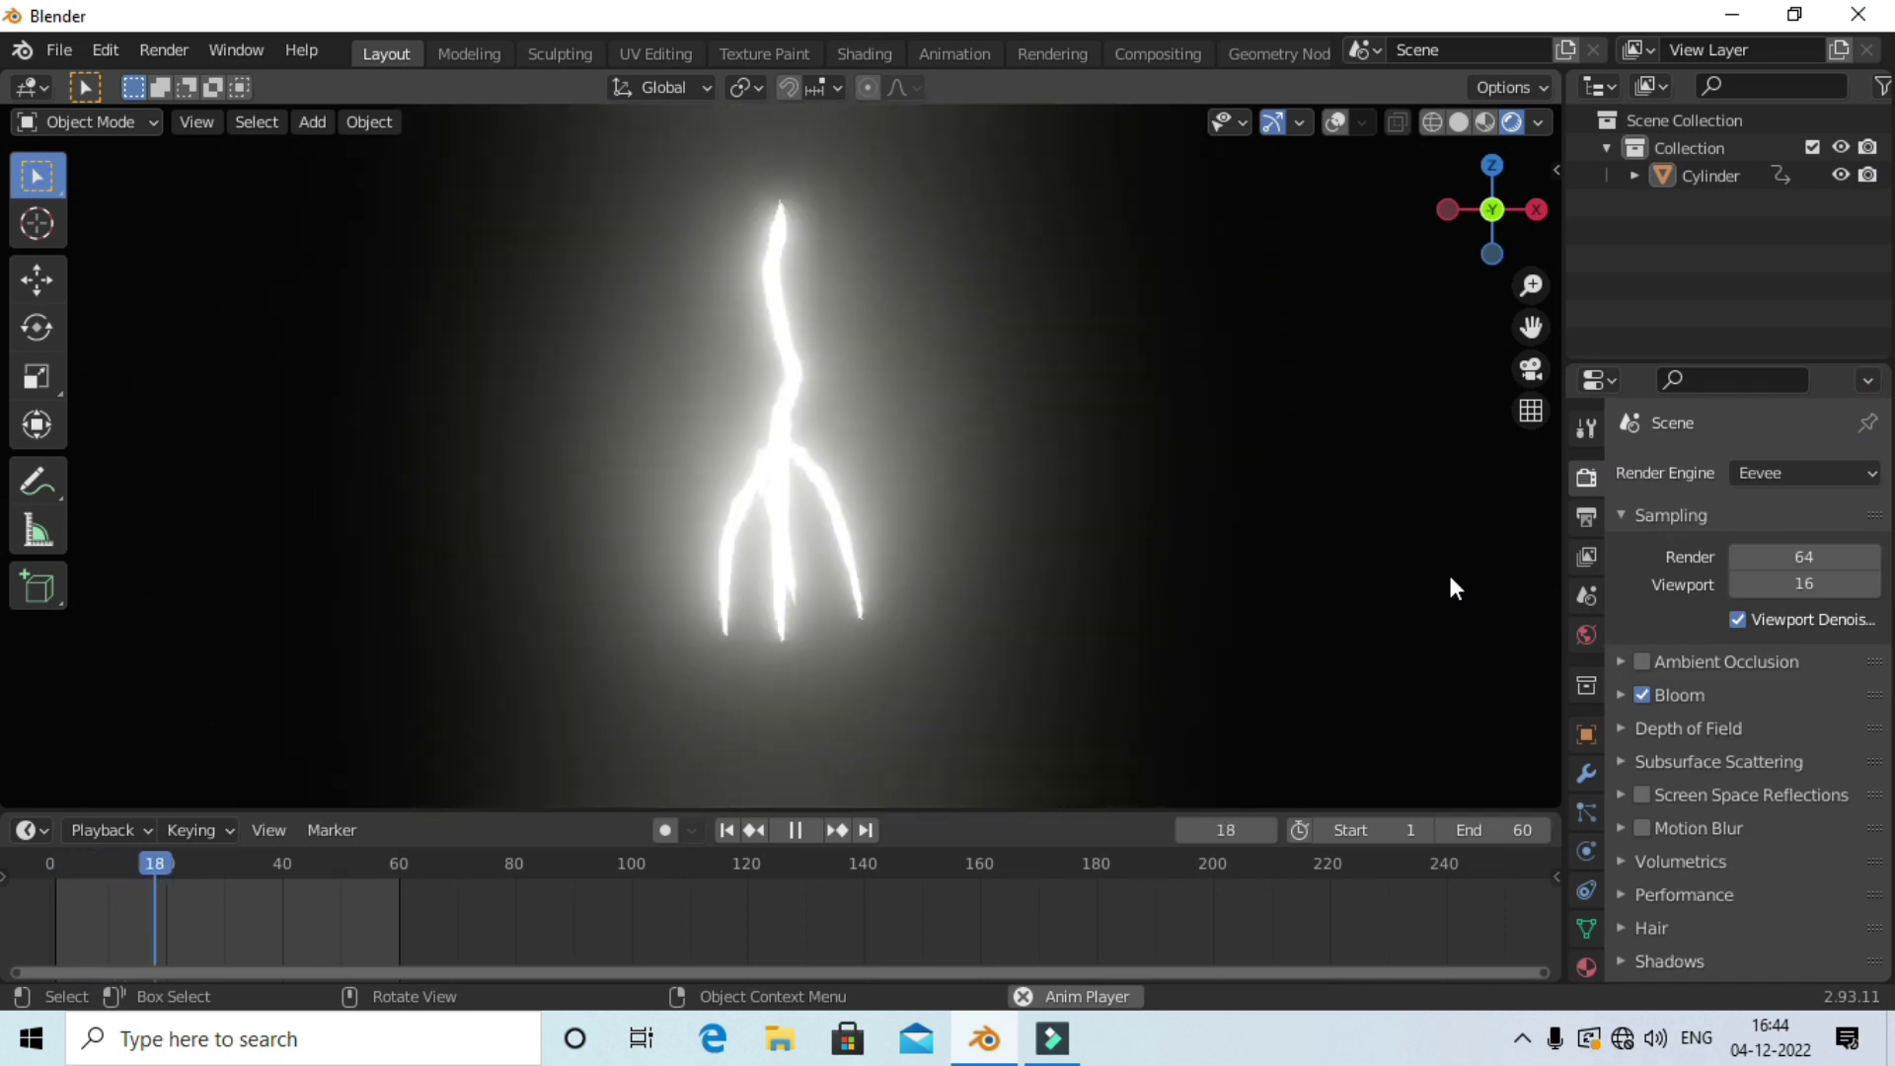
Tint the Bloom colour pale yellow (H 0.165, S 0.497).
click(1642, 695)
click(1626, 699)
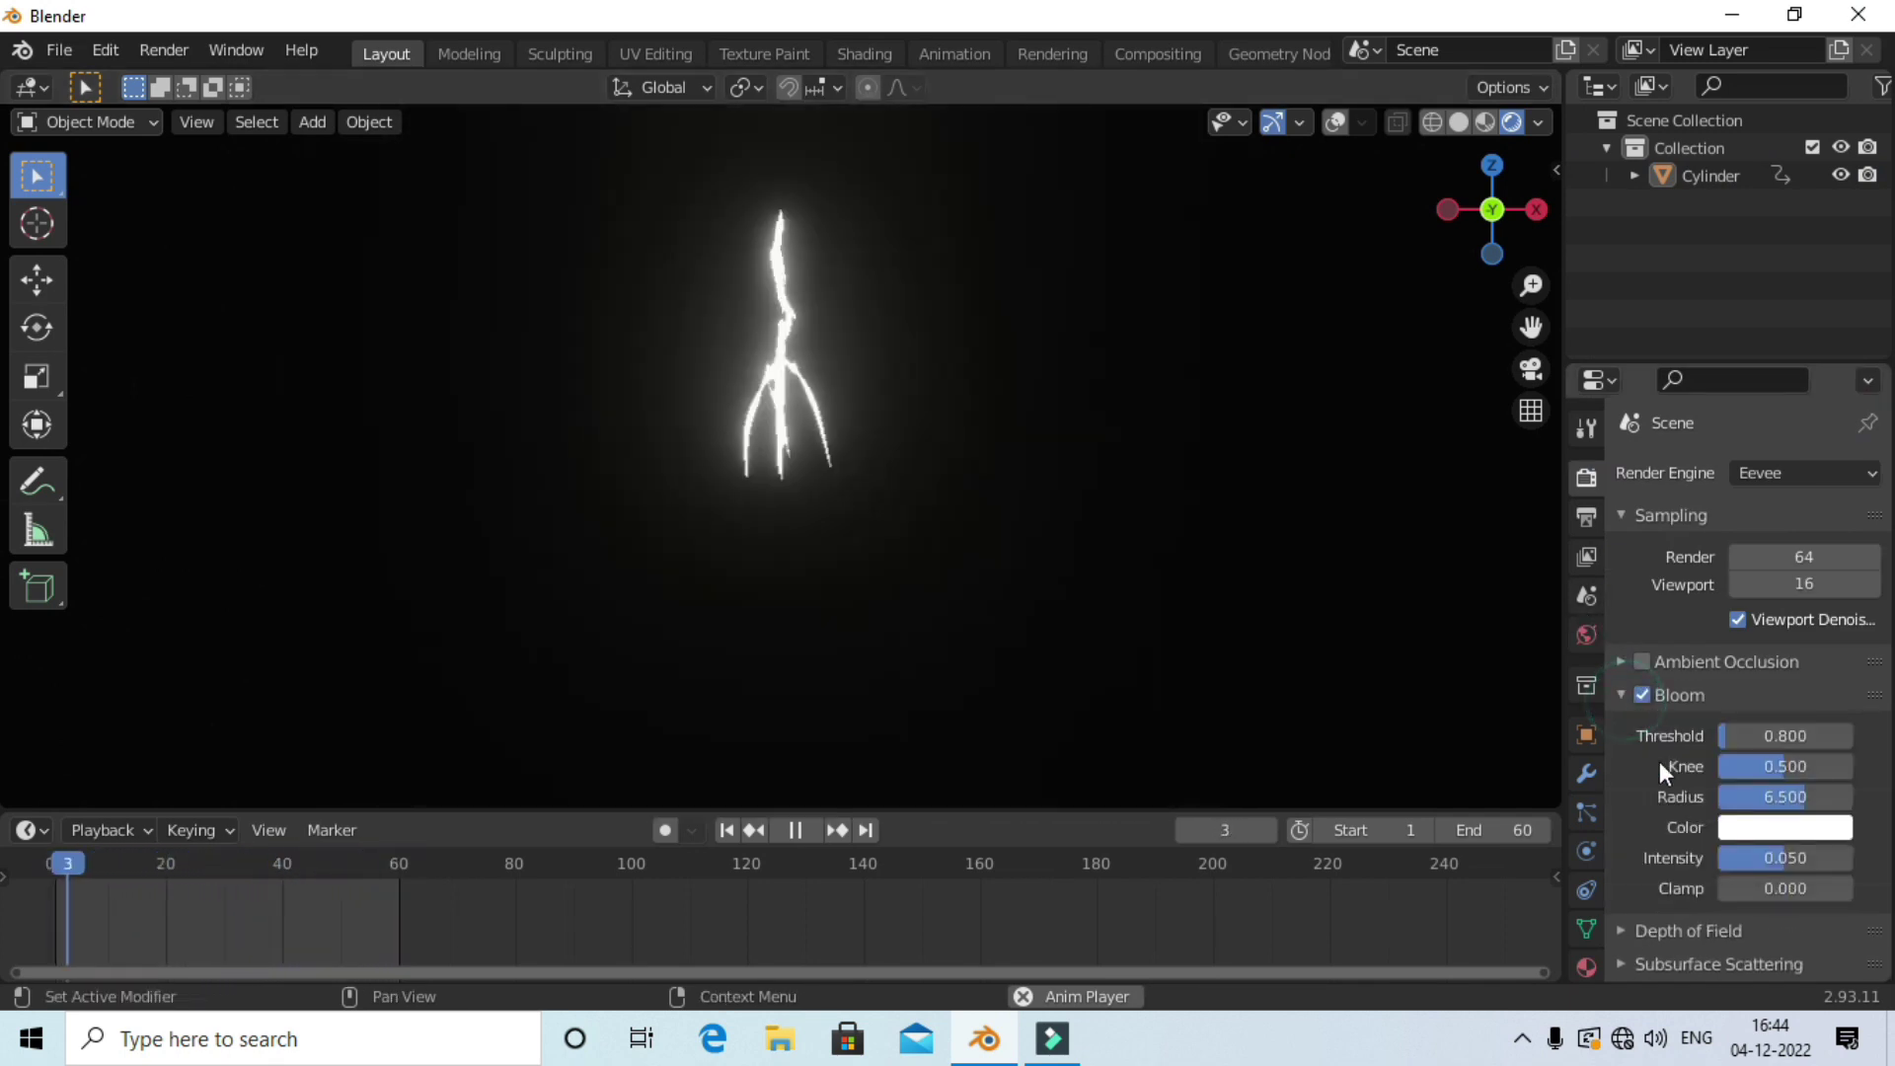
scroll(1728, 730, down, 4)
click(1808, 663)
mouse_move(1685, 385)
mouse_down()
mouse_move(1659, 380)
mouse_move(1657, 401)
mouse_up()
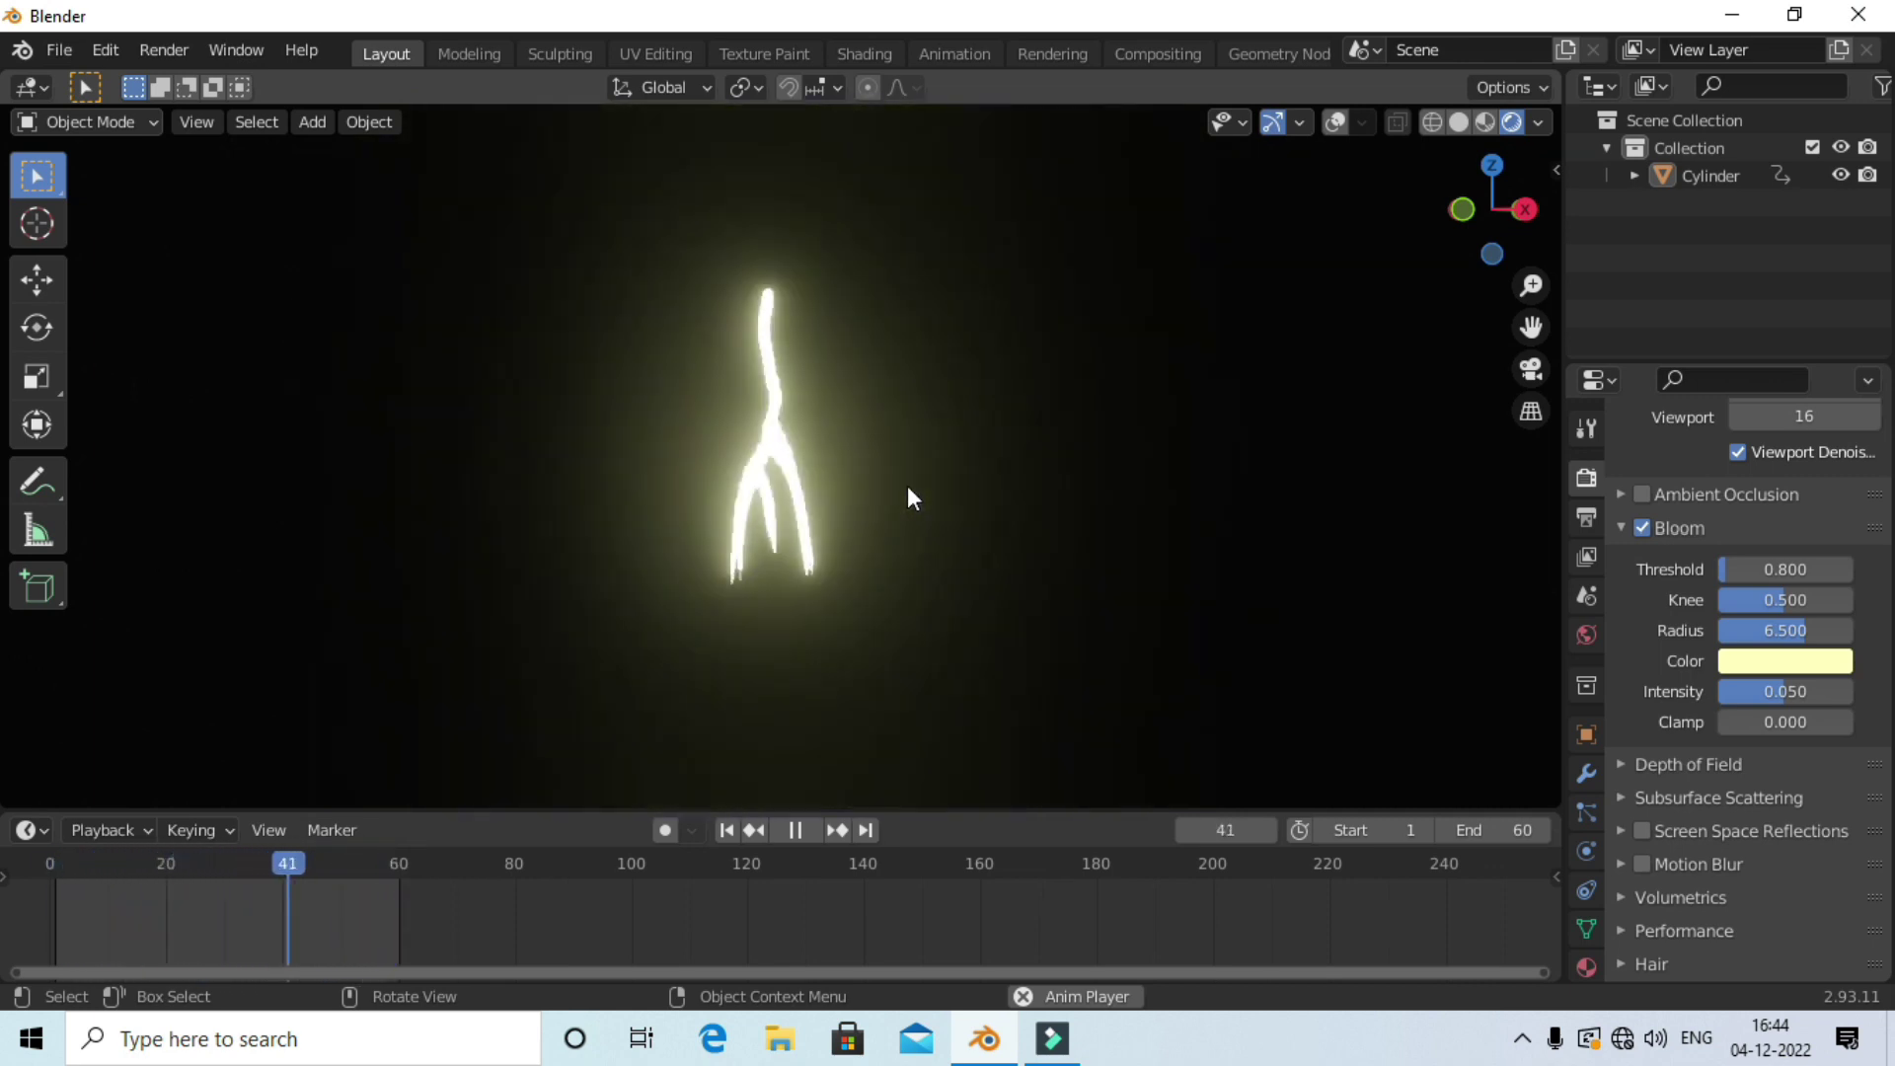
middle_drag(908, 486, 1058, 486)
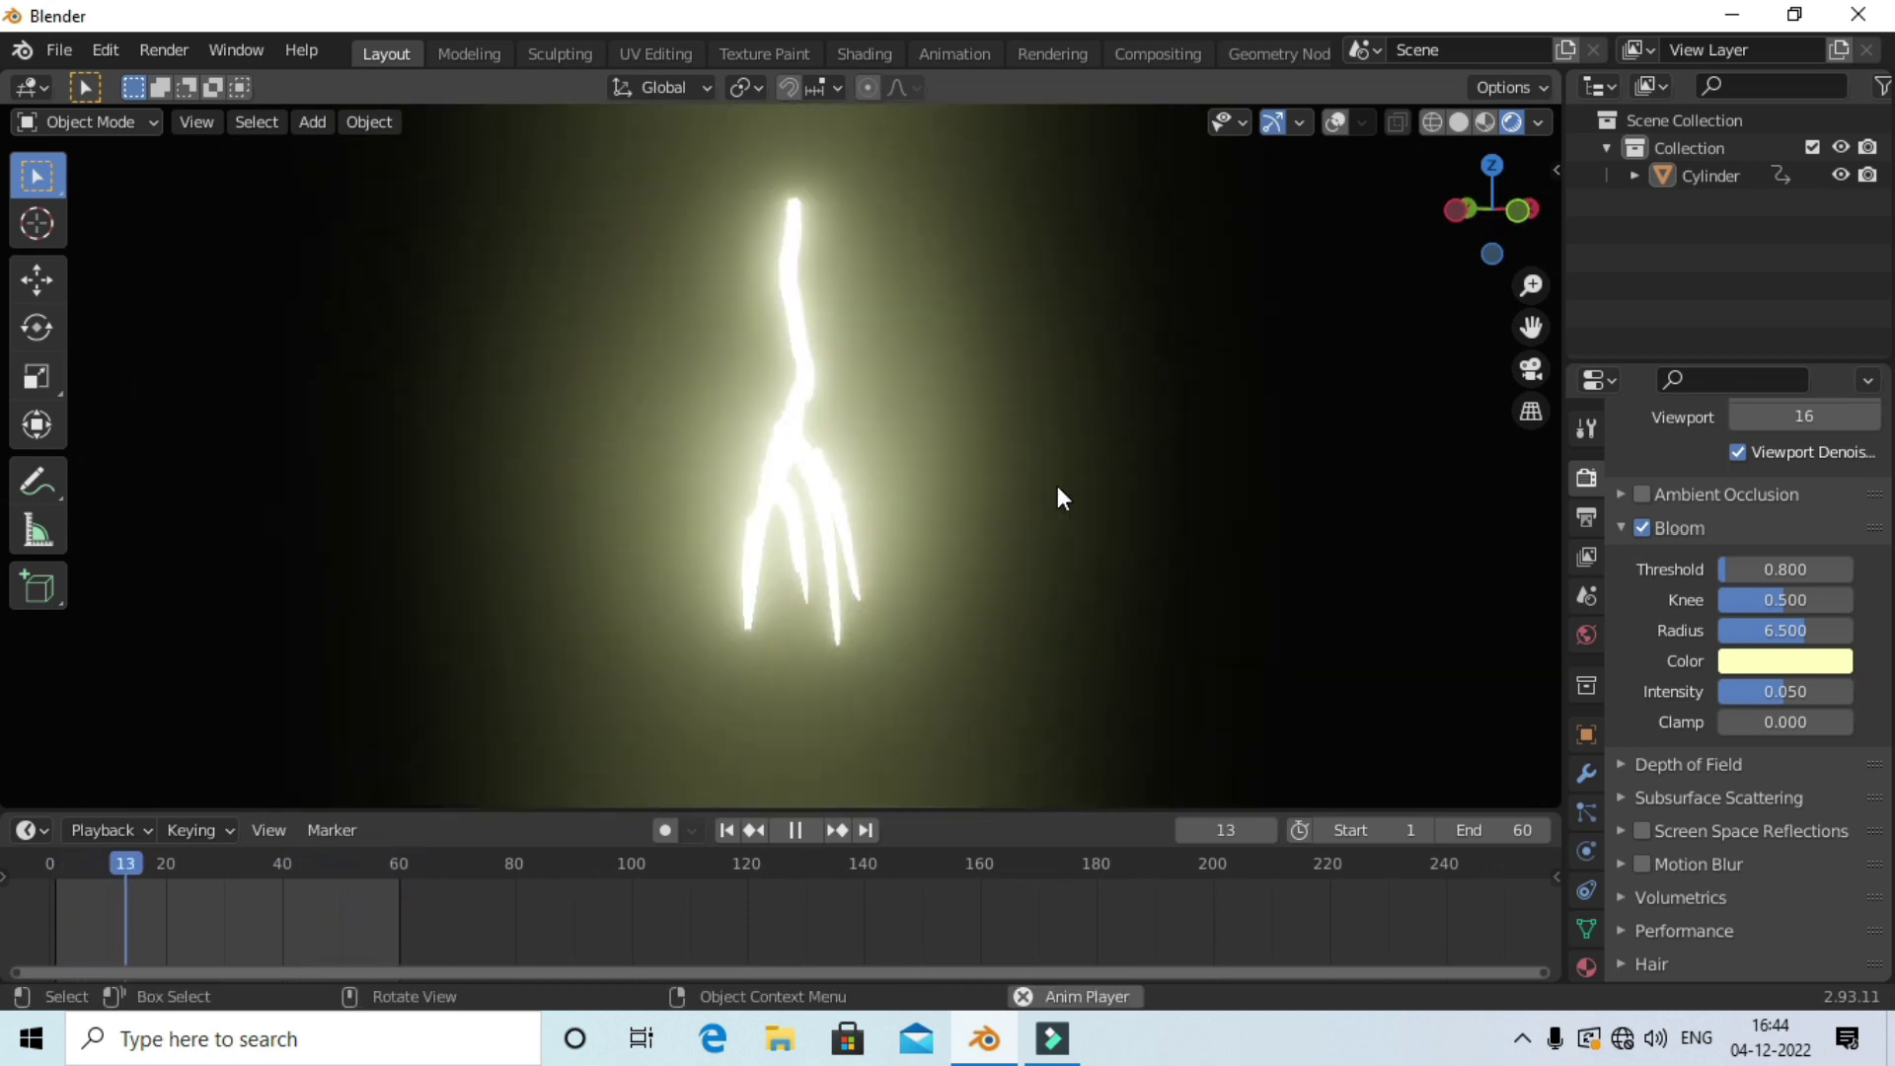